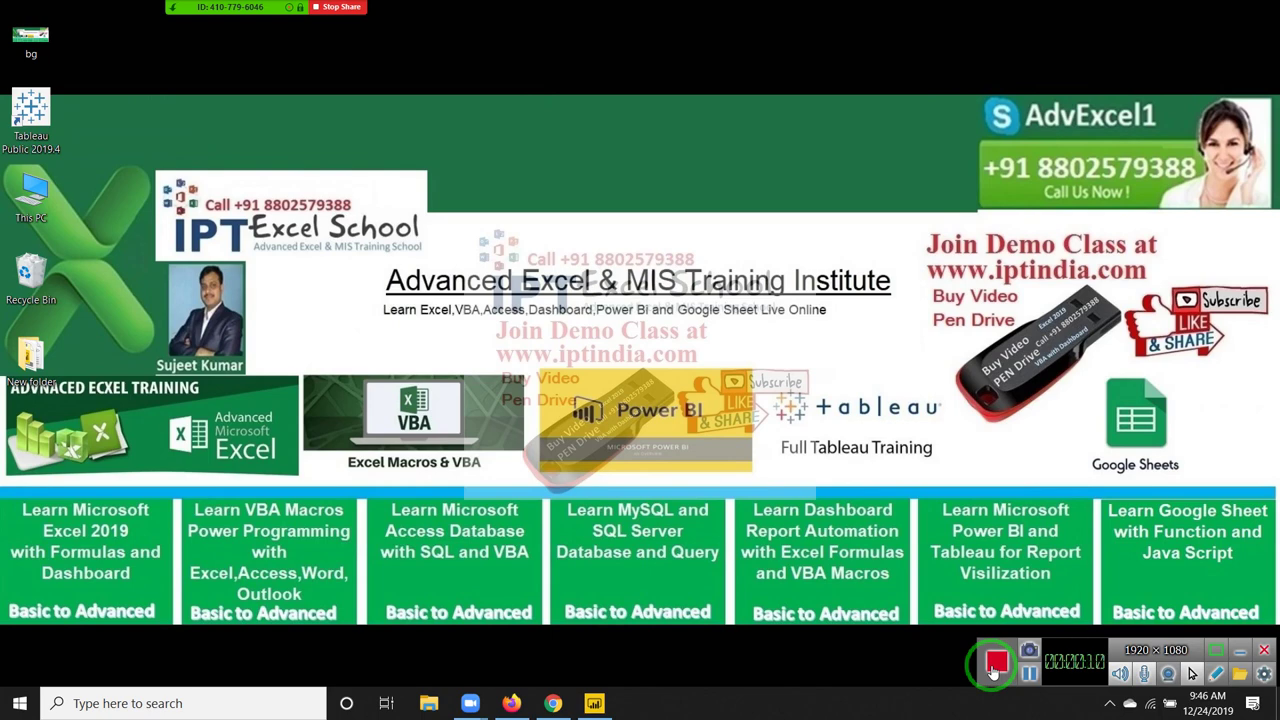
Start recording the desktop-sharing Zoom meeting from the More menu
mouse_move(270, 8)
left_click(508, 18)
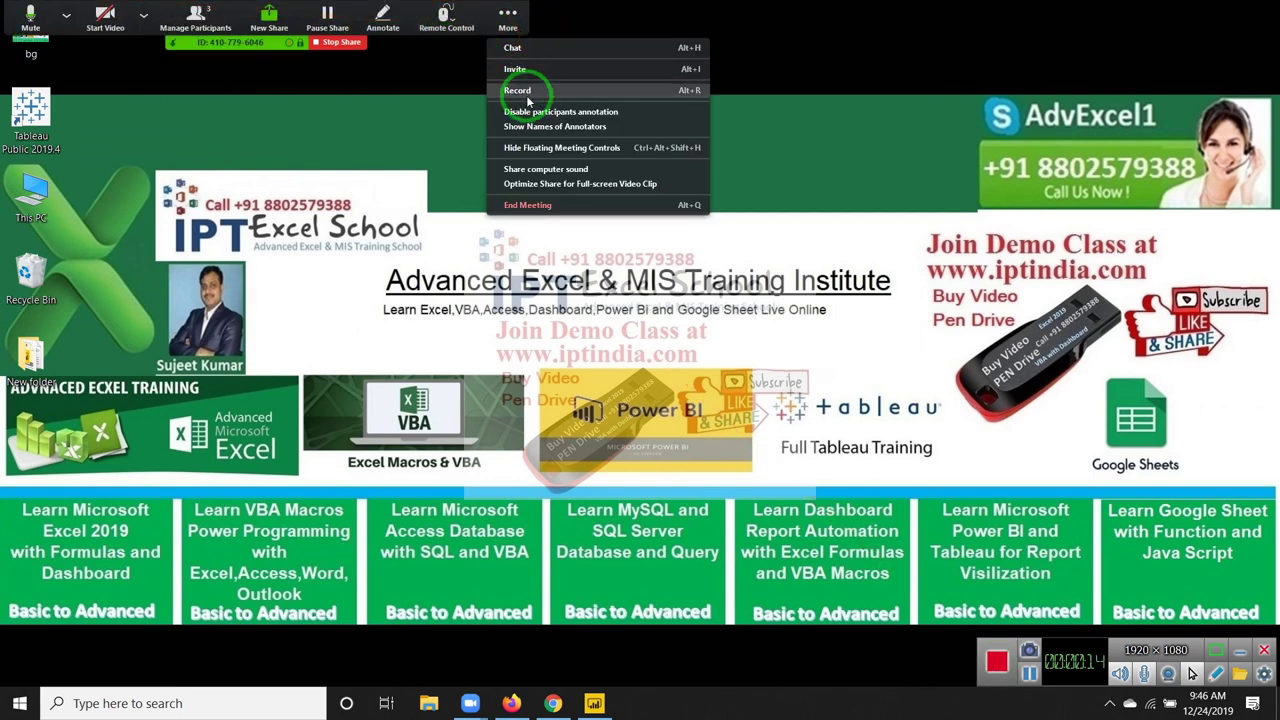
left_click(527, 92)
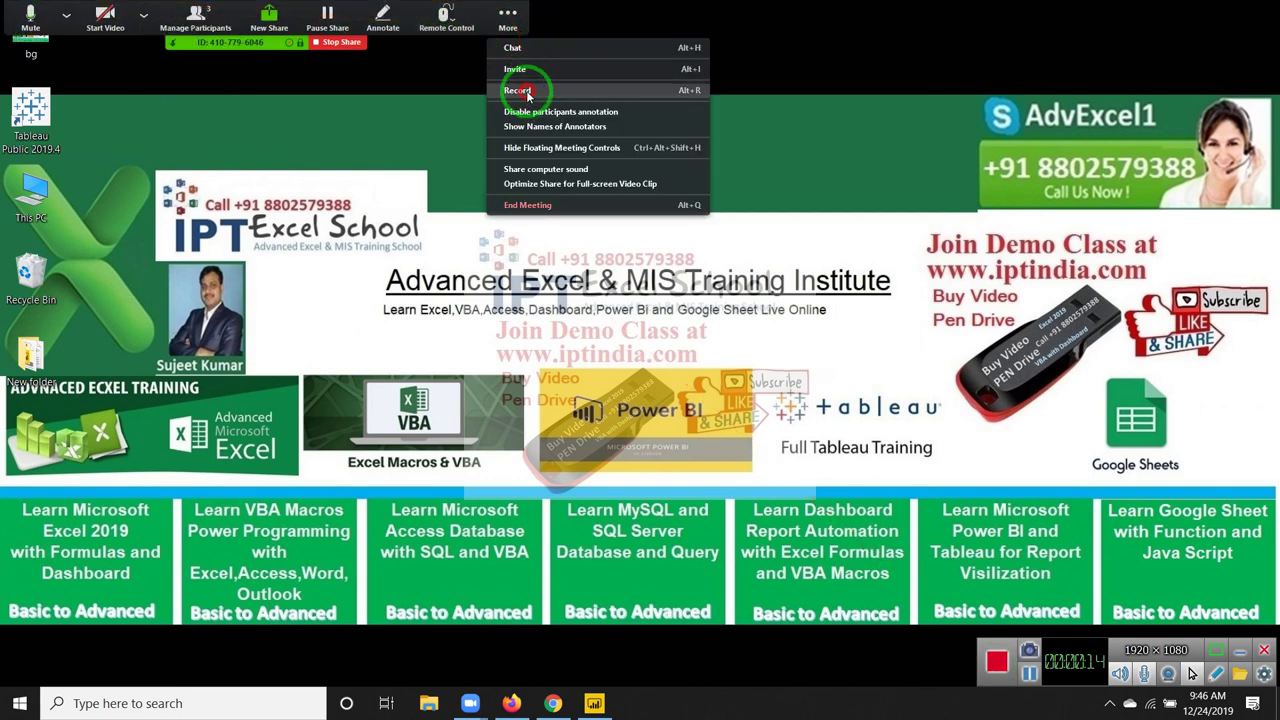
Open the full Get Data connector catalogue in Power BI Desktop via Get Data > More
left_click(594, 703)
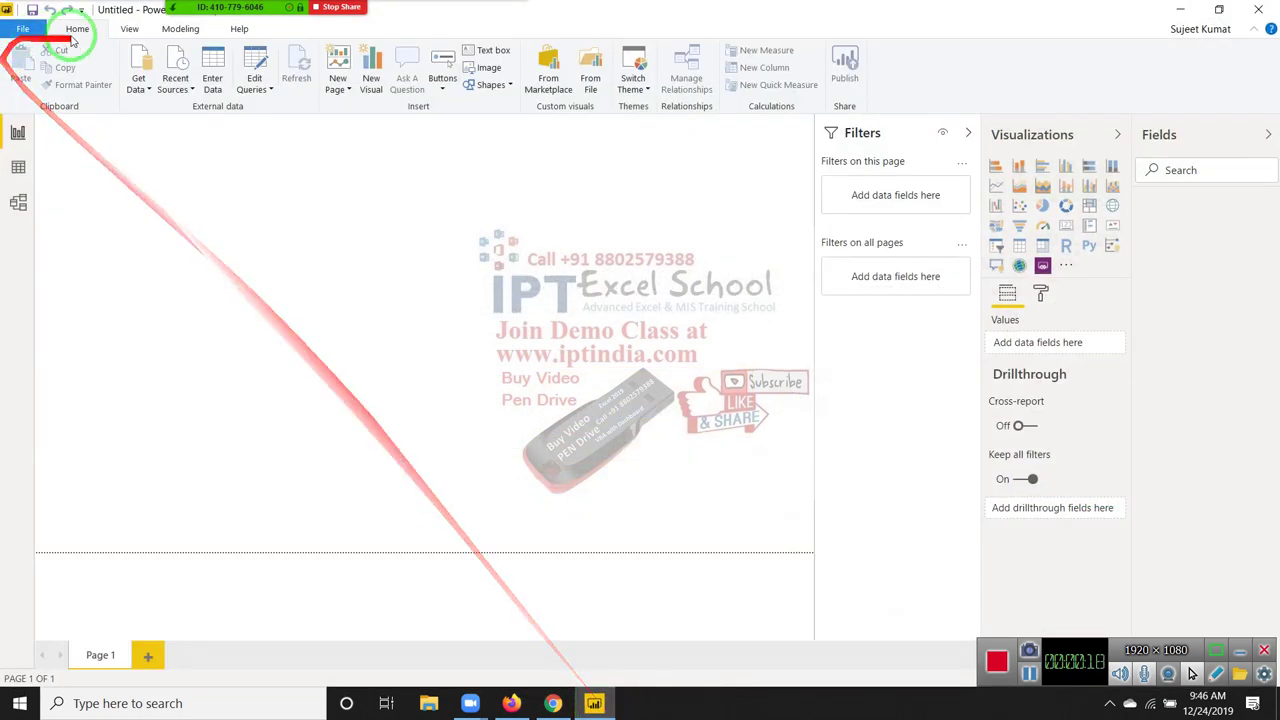
left_click(147, 90)
left_click(147, 88)
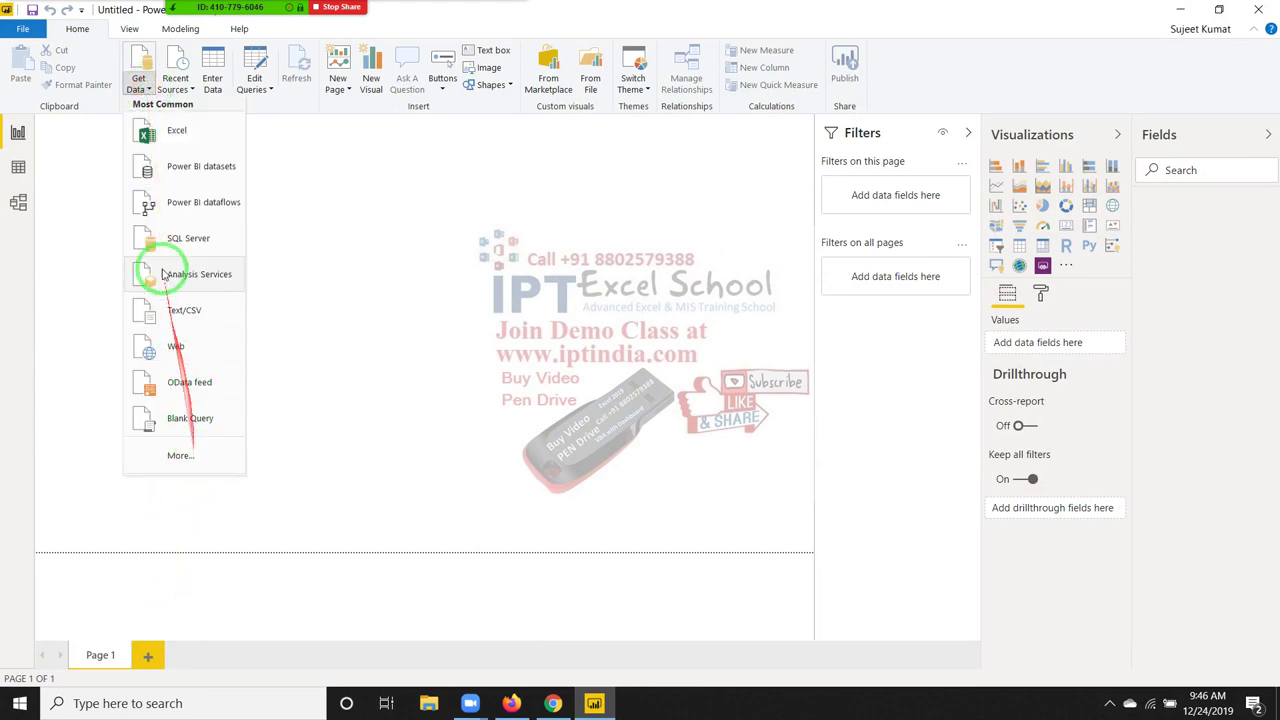
left_click(183, 455)
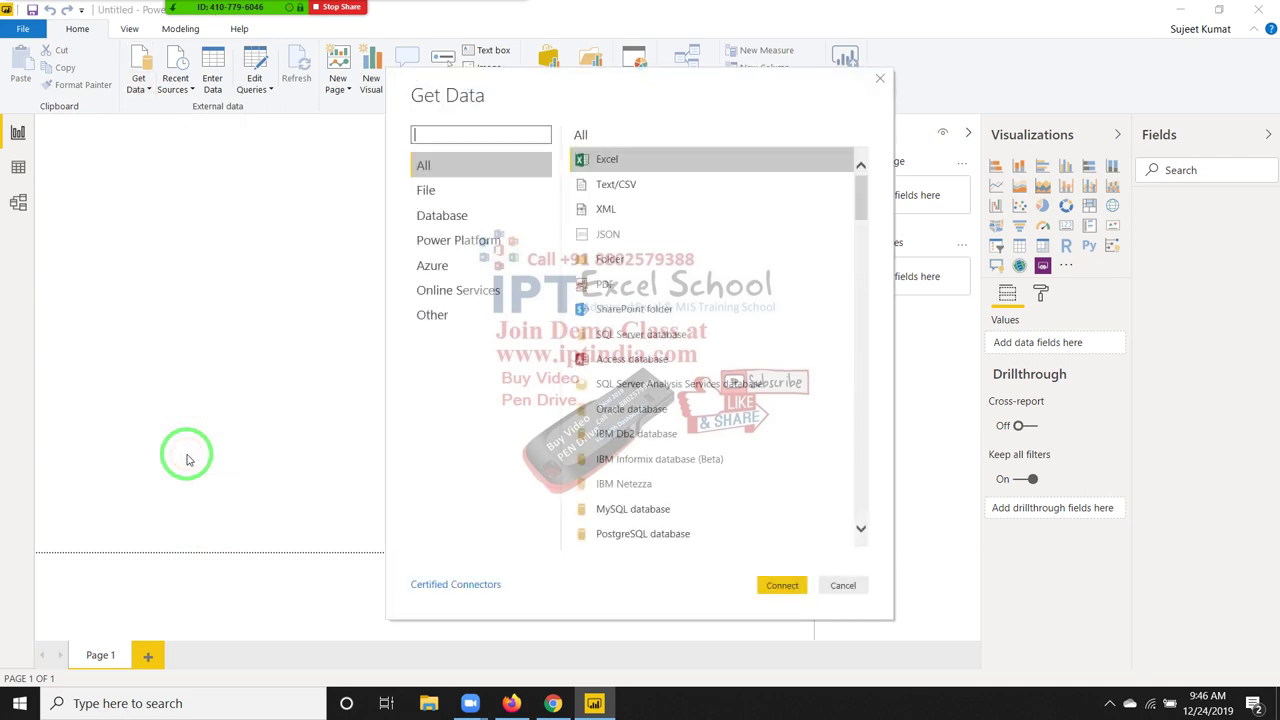
Browse the File and Database connector categories and select Access database
left_click(456, 197)
left_click_drag(640, 98, 516, 92)
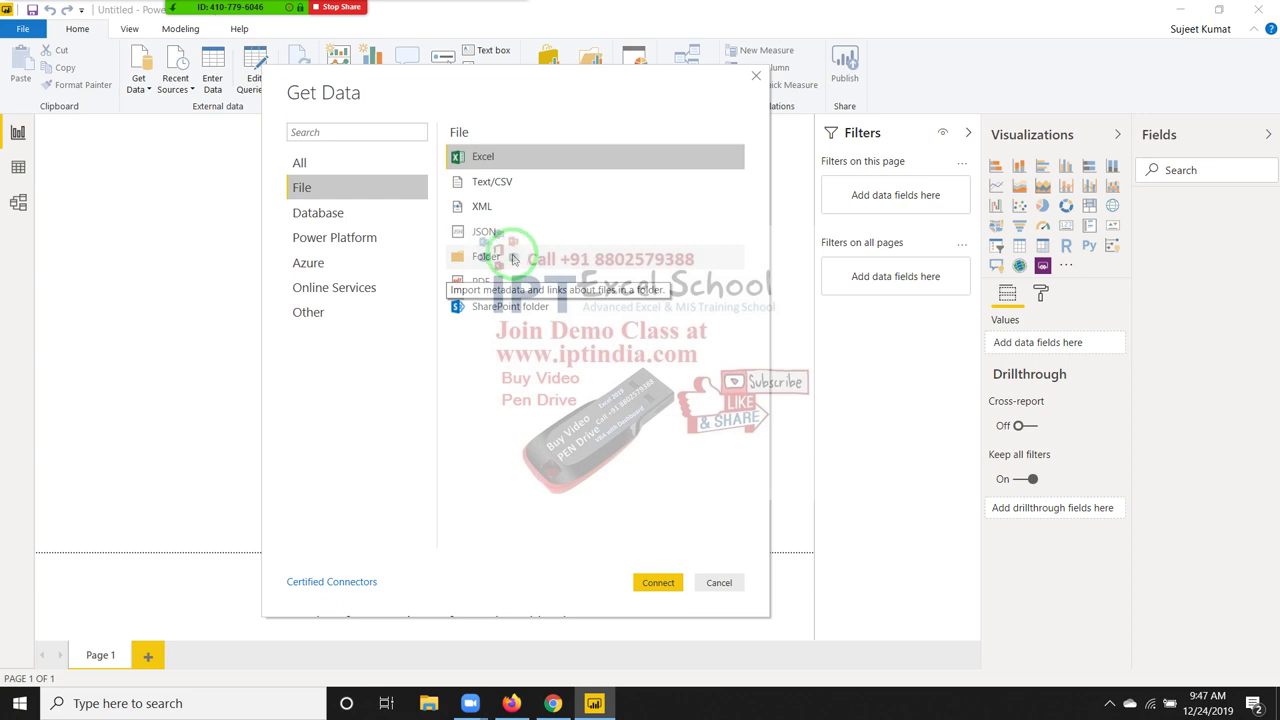
left_click(336, 217)
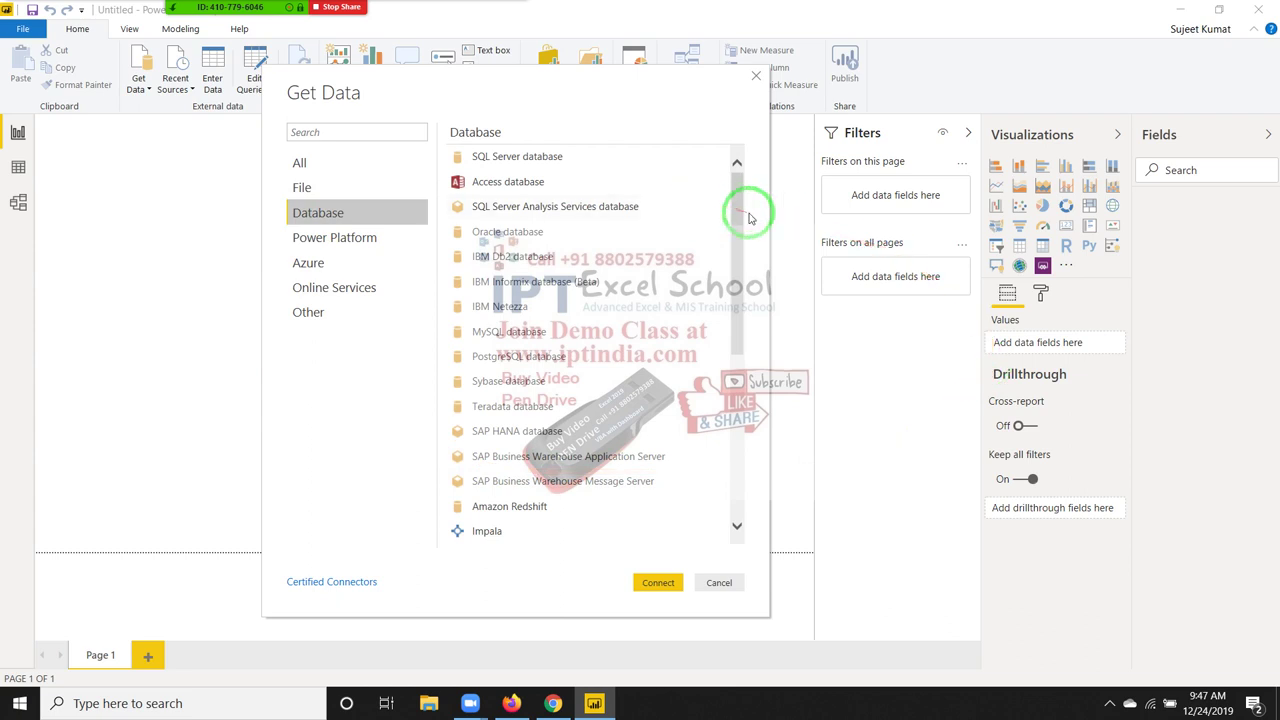
mouse_move(736, 207)
left_mouse_down()
mouse_move(763, 441)
mouse_move(743, 182)
left_mouse_up()
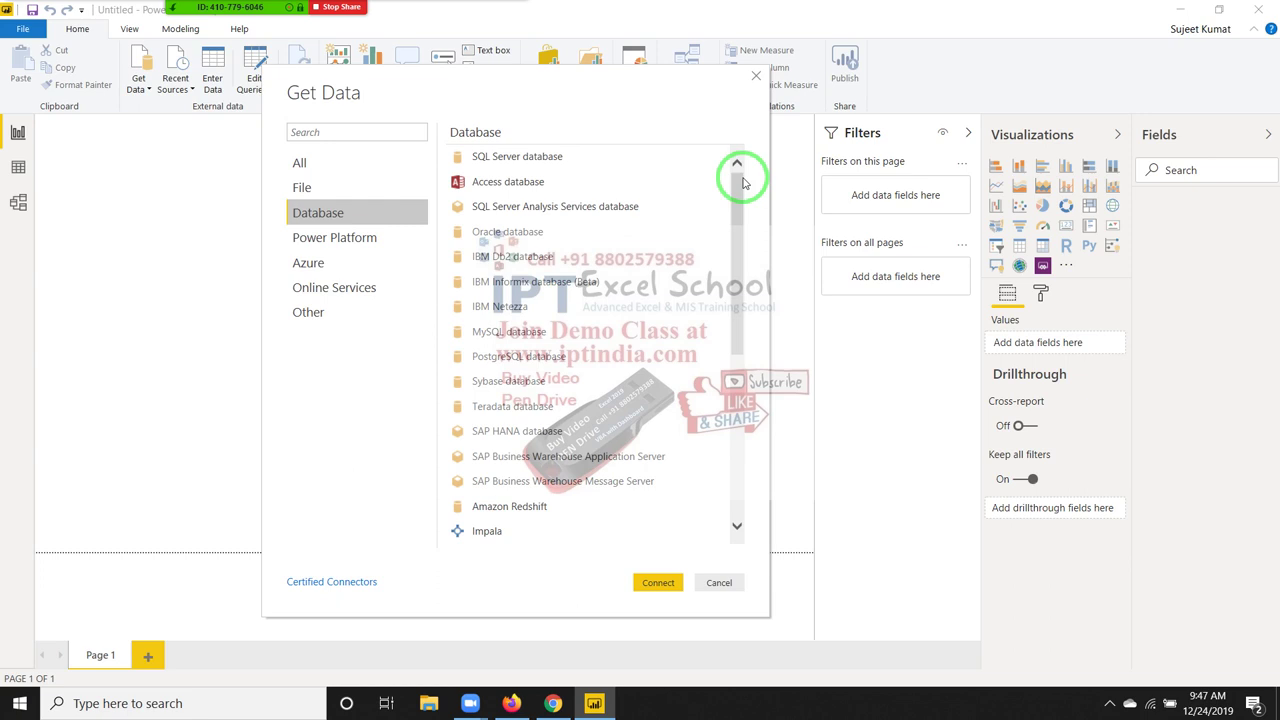
mouse_move(743, 182)
left_mouse_down()
mouse_move(756, 385)
mouse_move(770, 183)
left_mouse_up()
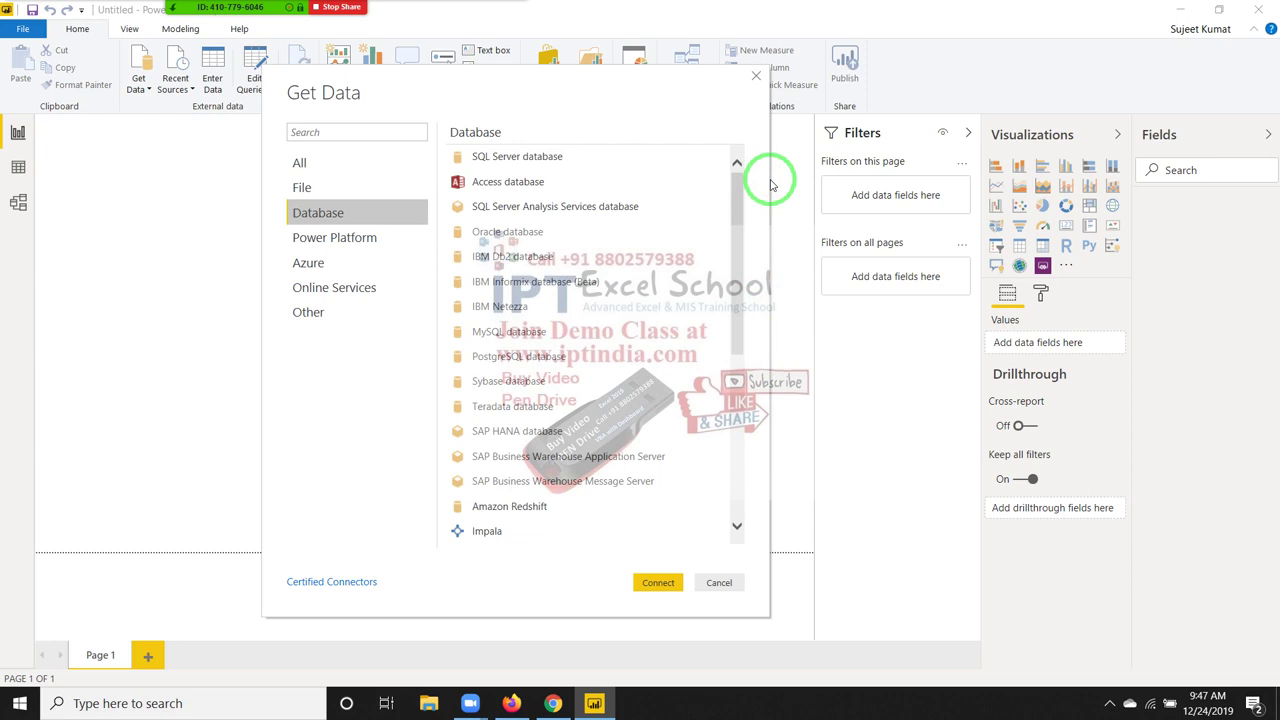
left_click(559, 190)
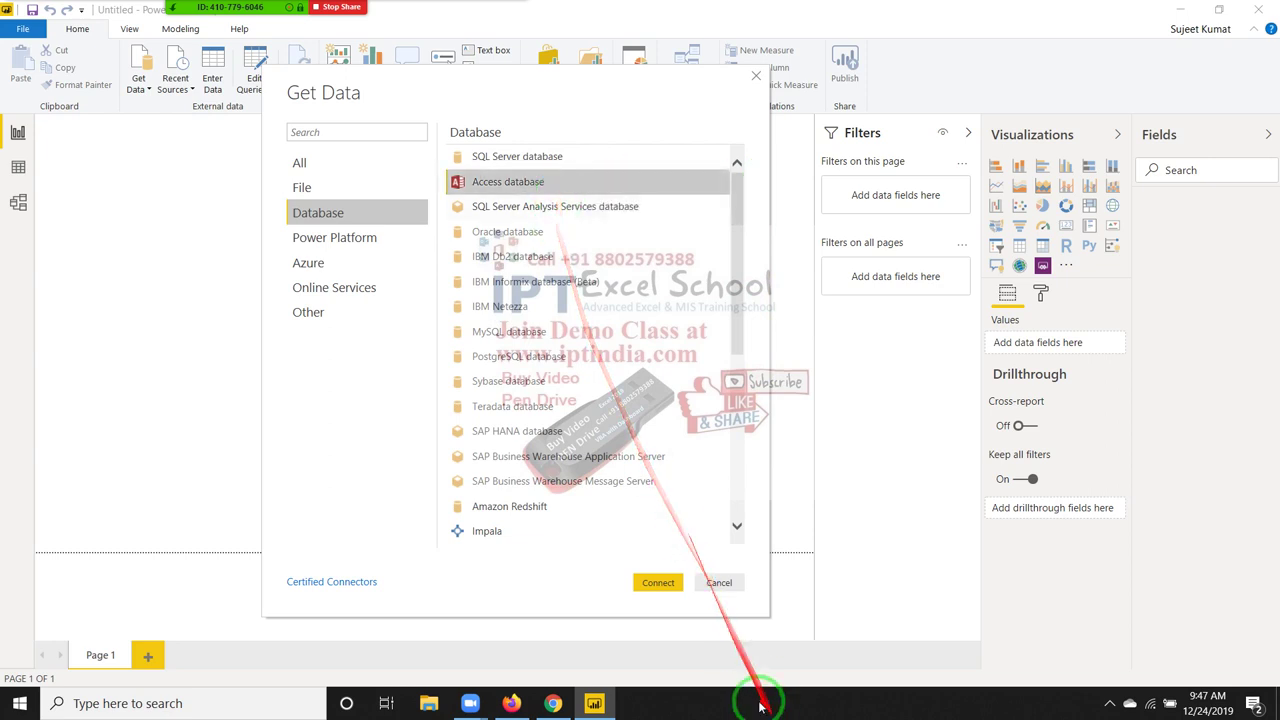
Connect to Access and open the DB1 database file from the Documents folder
left_click(658, 584)
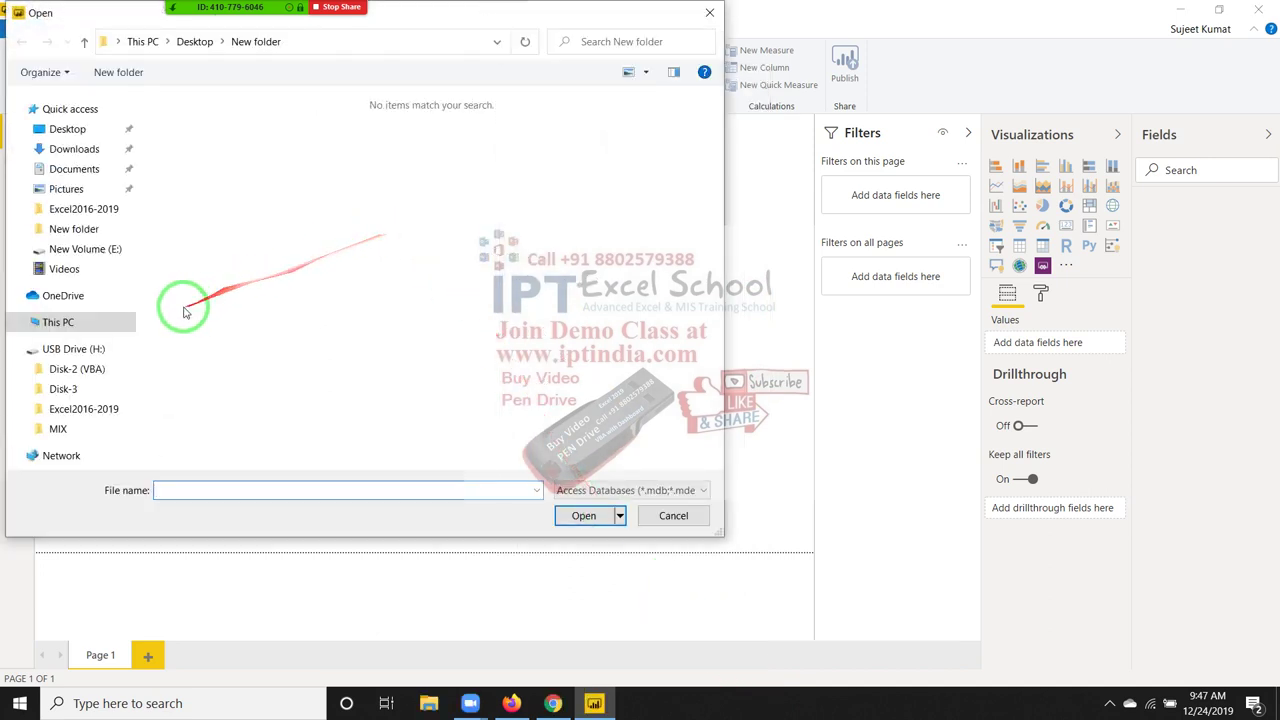
left_click(76, 168)
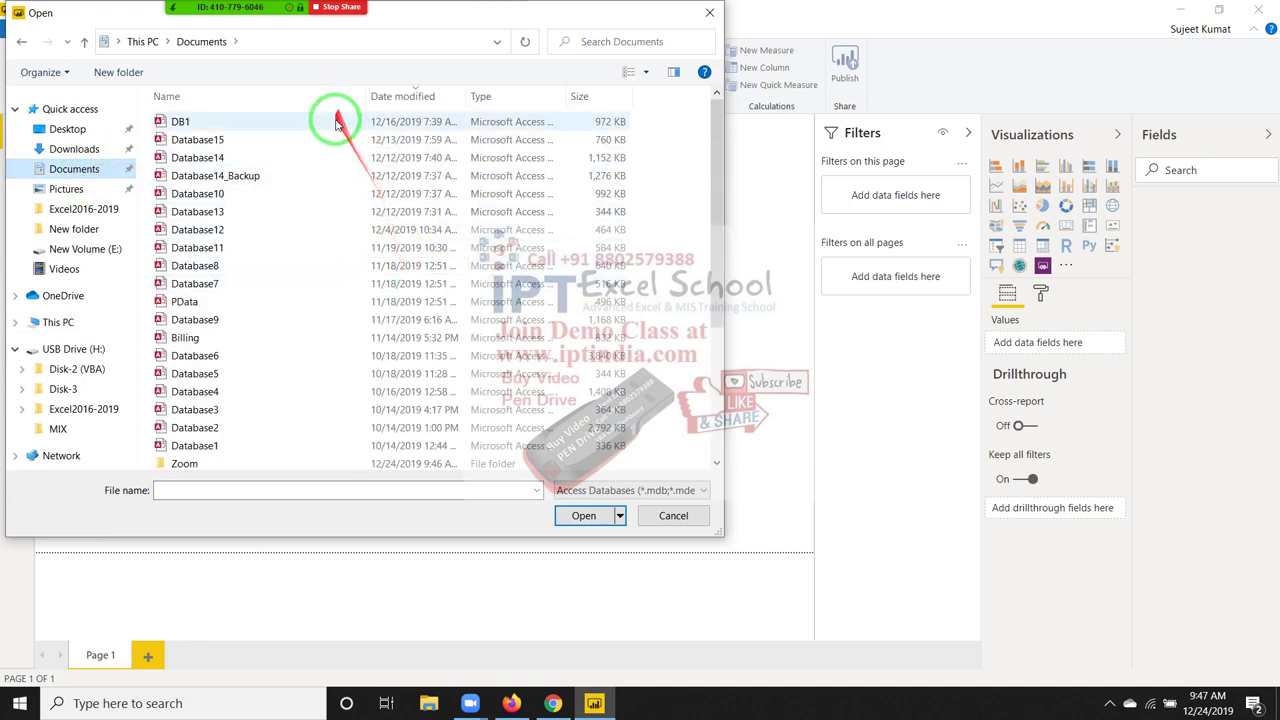
scroll(337, 320, "down", 2)
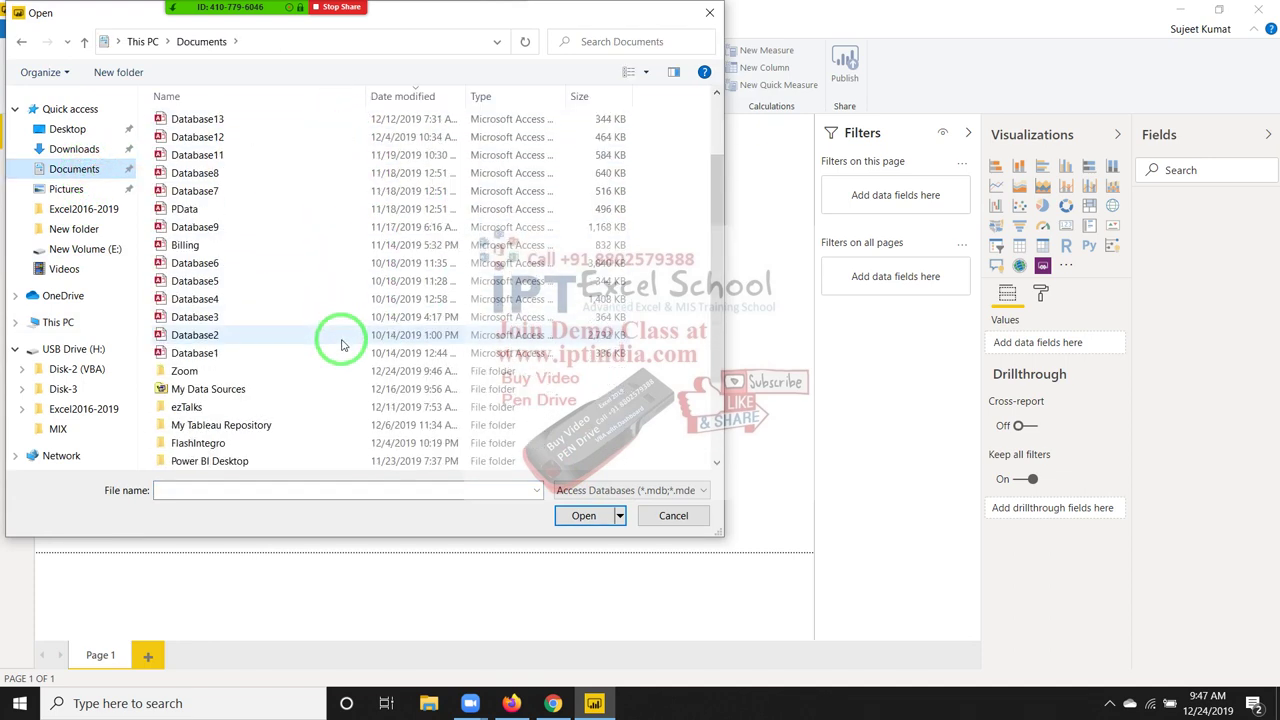
scroll(341, 345, "up", 2)
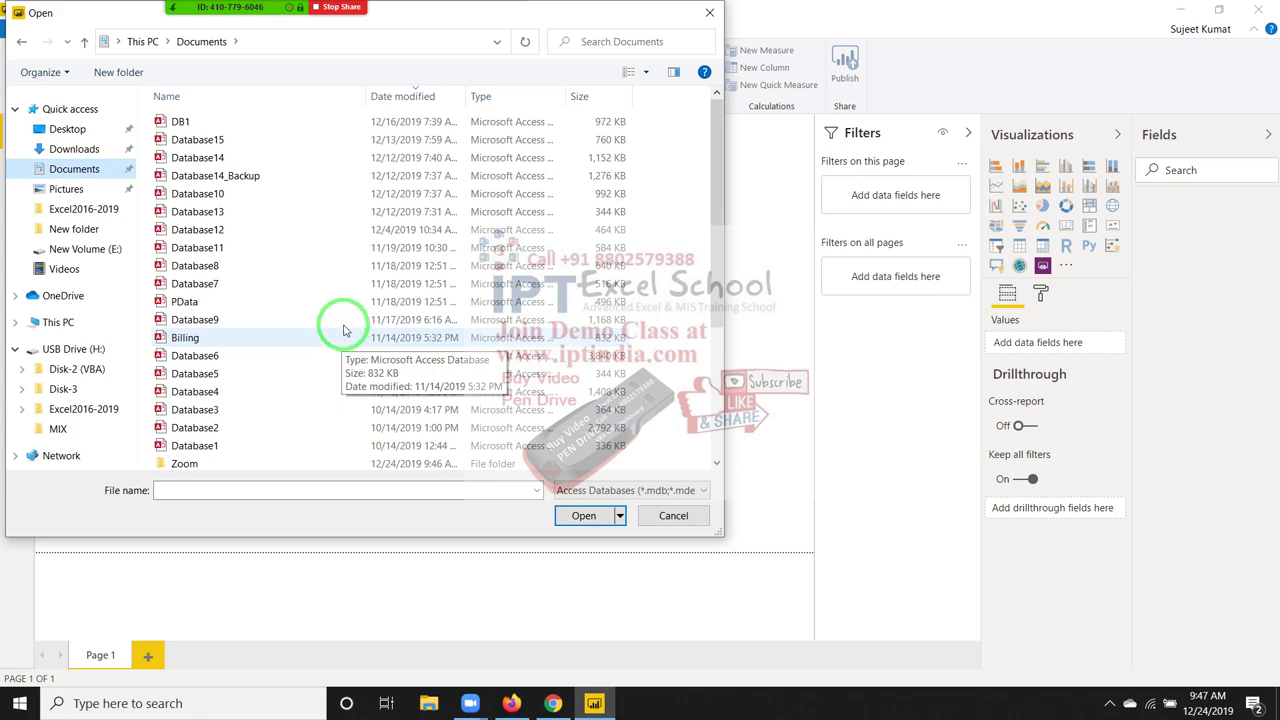
scroll(343, 307, "down", 1)
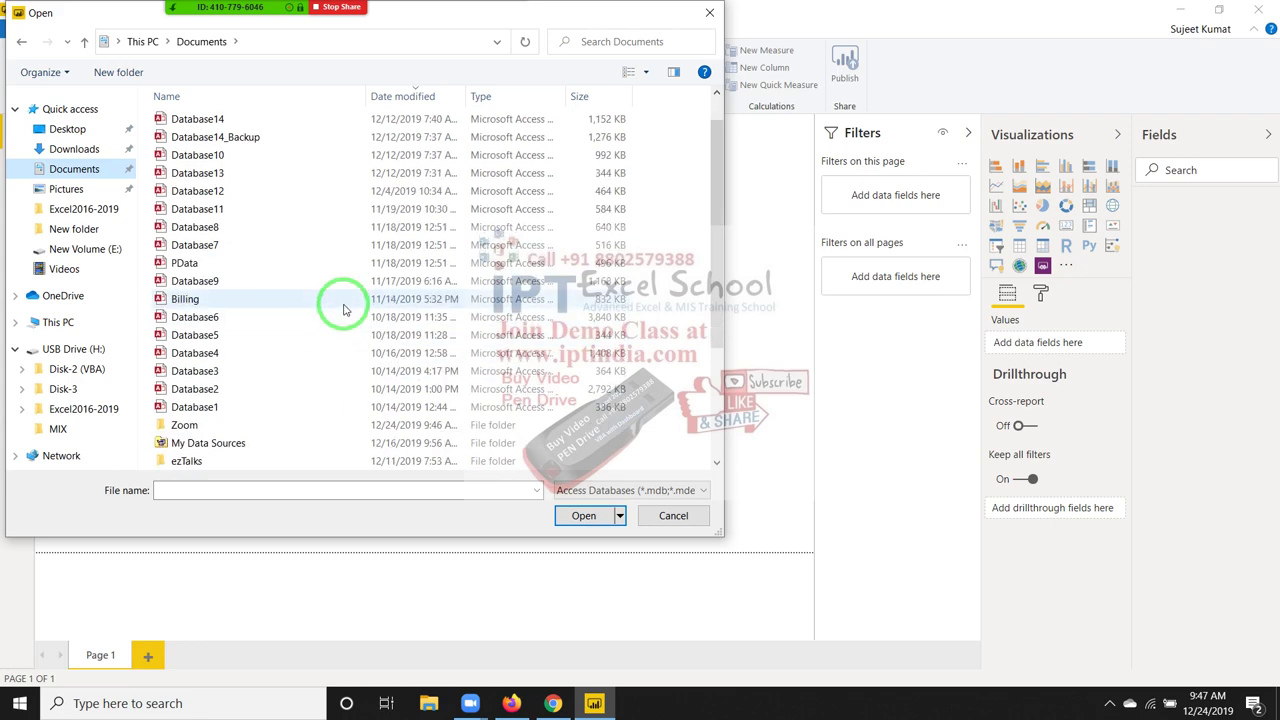
scroll(343, 309, "down", 3)
scroll(343, 309, "up", 4)
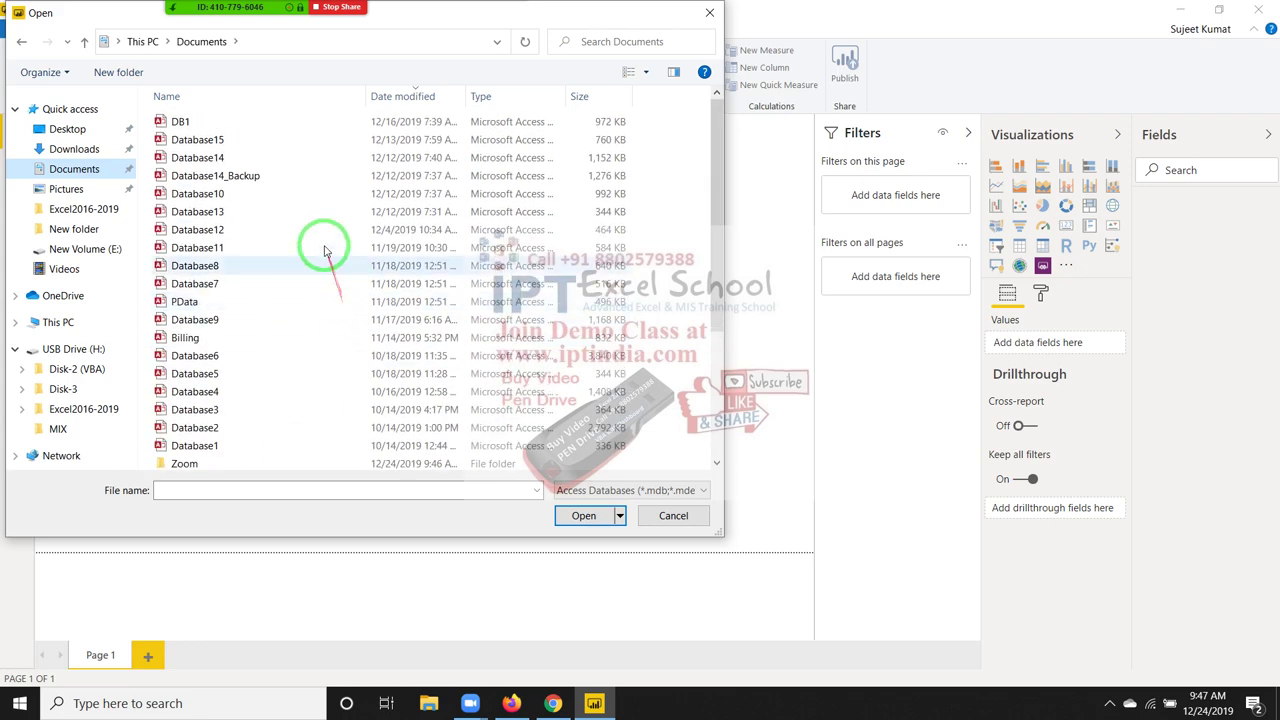
left_click(257, 123)
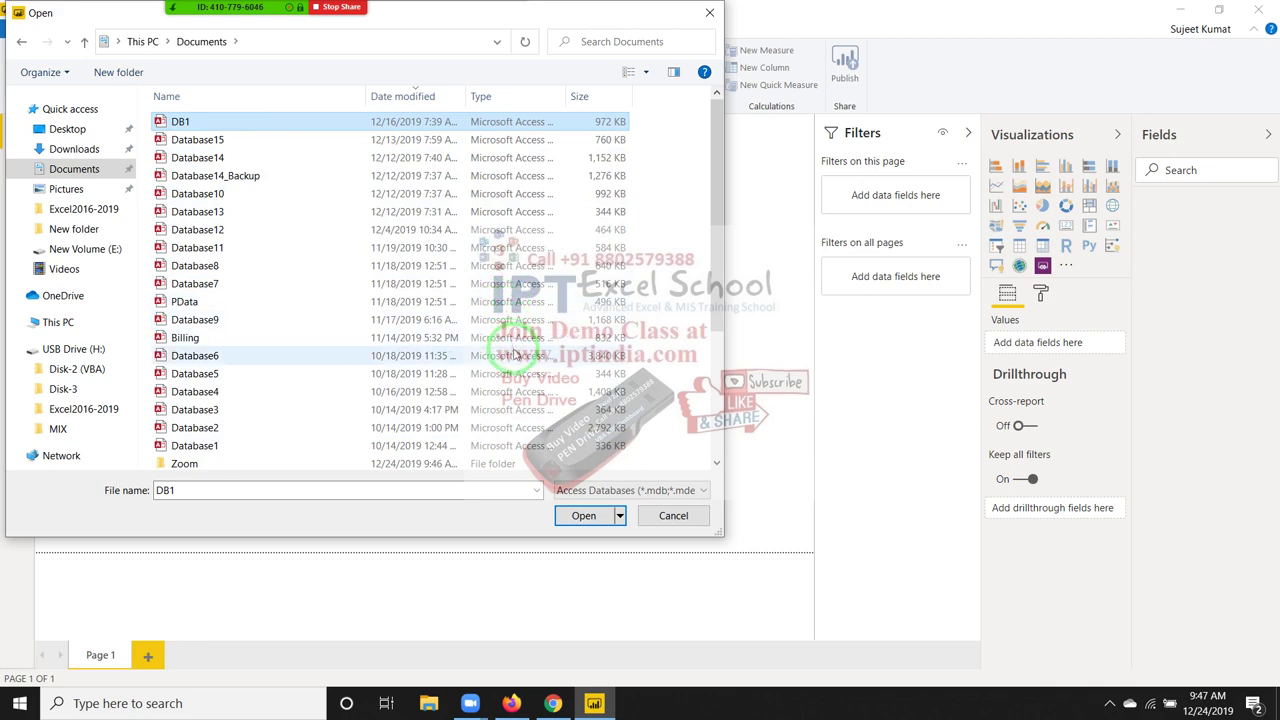
scroll(513, 343, "down", 2)
scroll(513, 340, "down", 2)
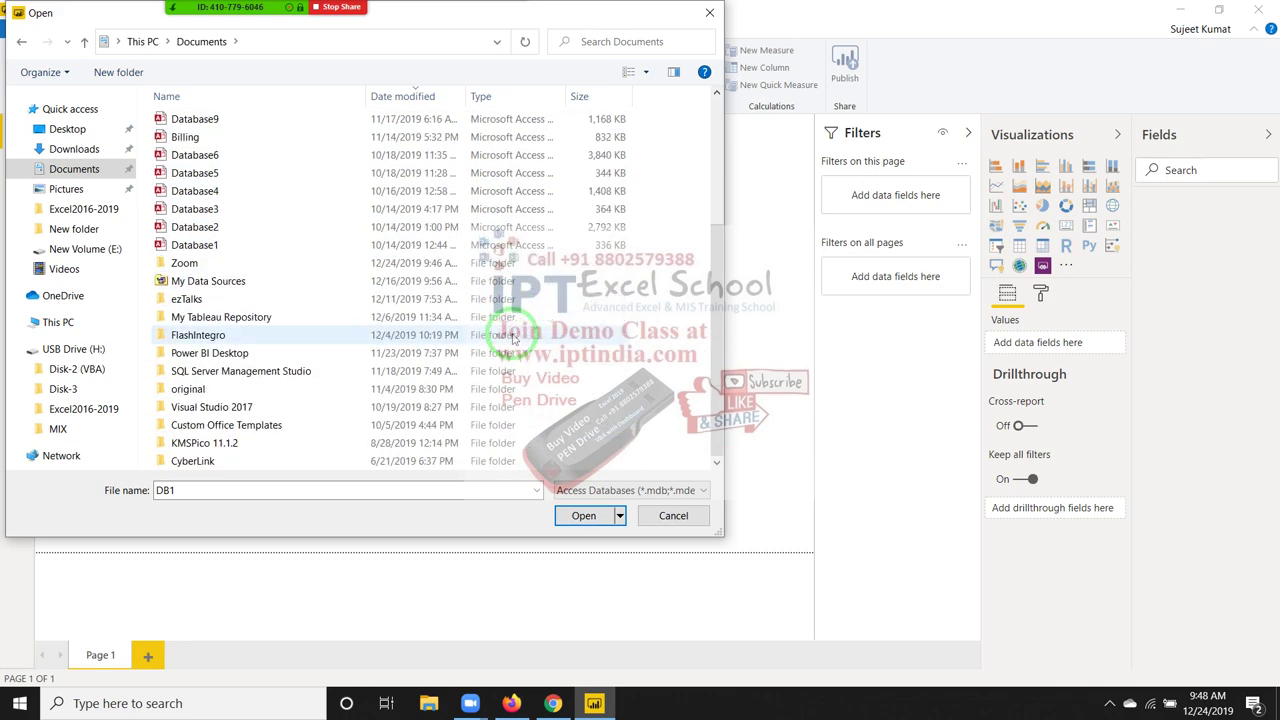
scroll(513, 338, "up", 4)
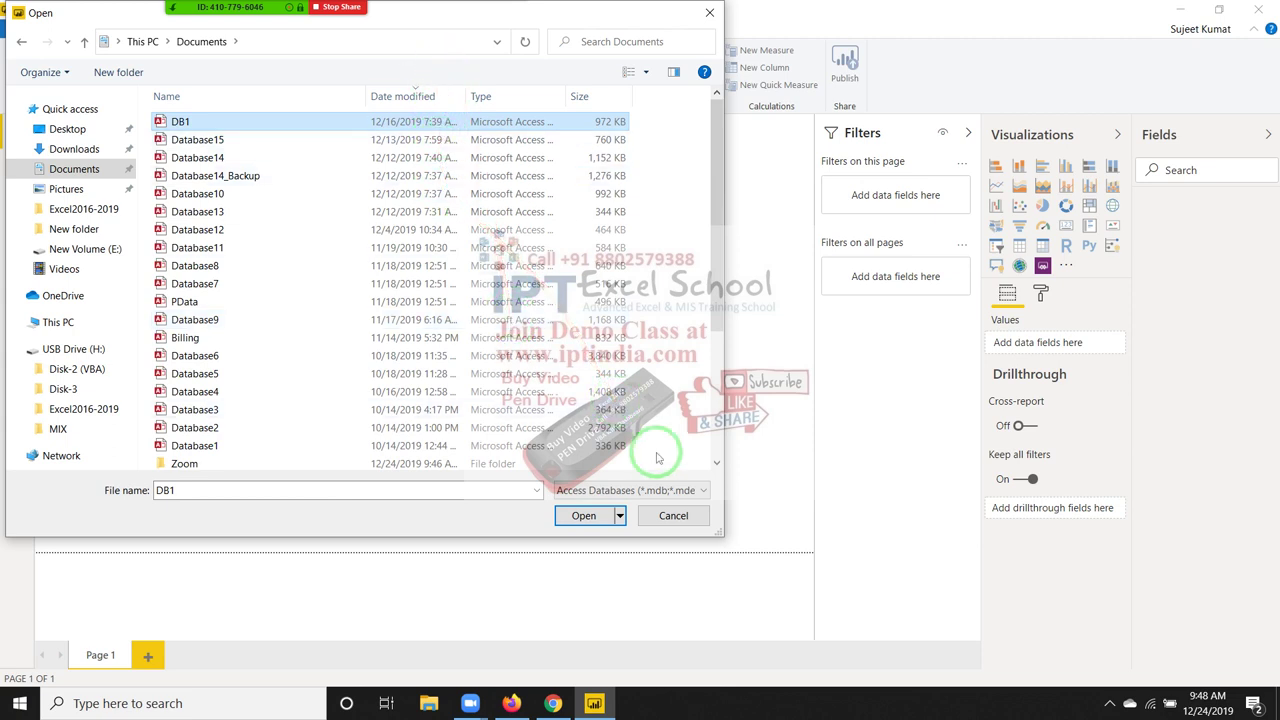
left_click(588, 515)
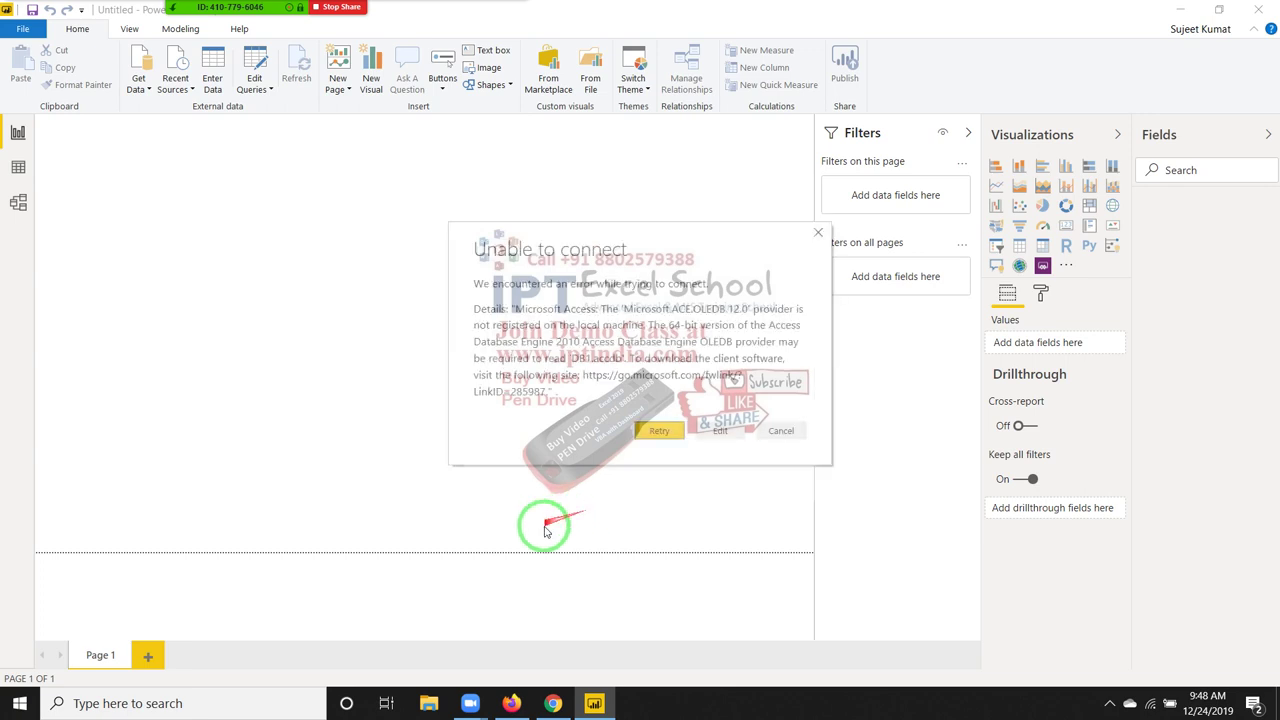
Dismiss the 'Unable to connect' error for DB1.accdb
left_click(660, 432)
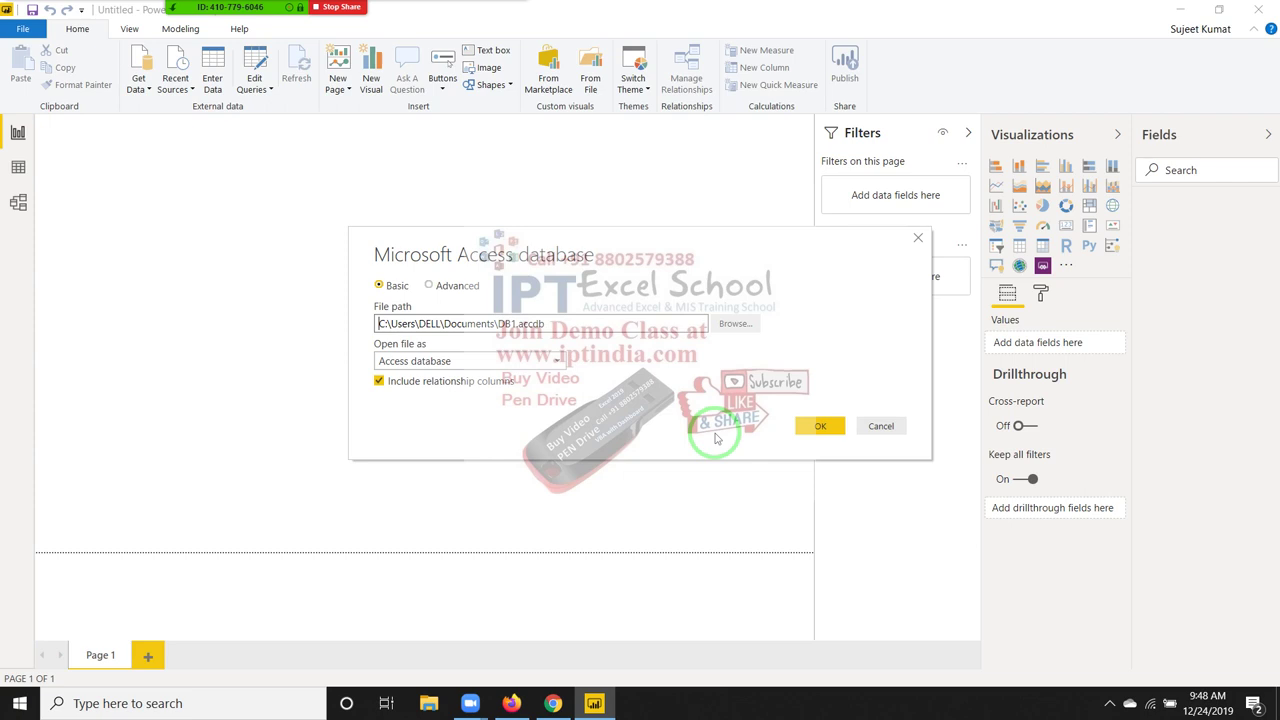
Browse to the PData database file and try connecting to it
left_click(731, 325)
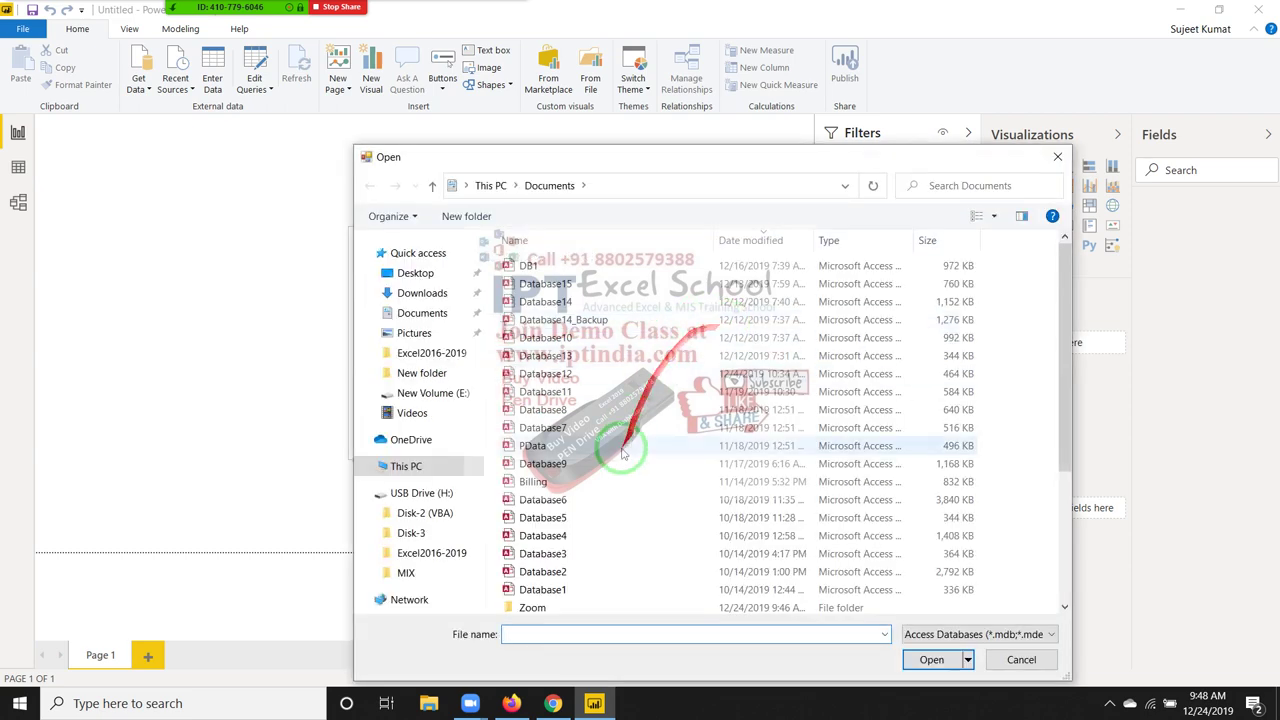
left_click(608, 446)
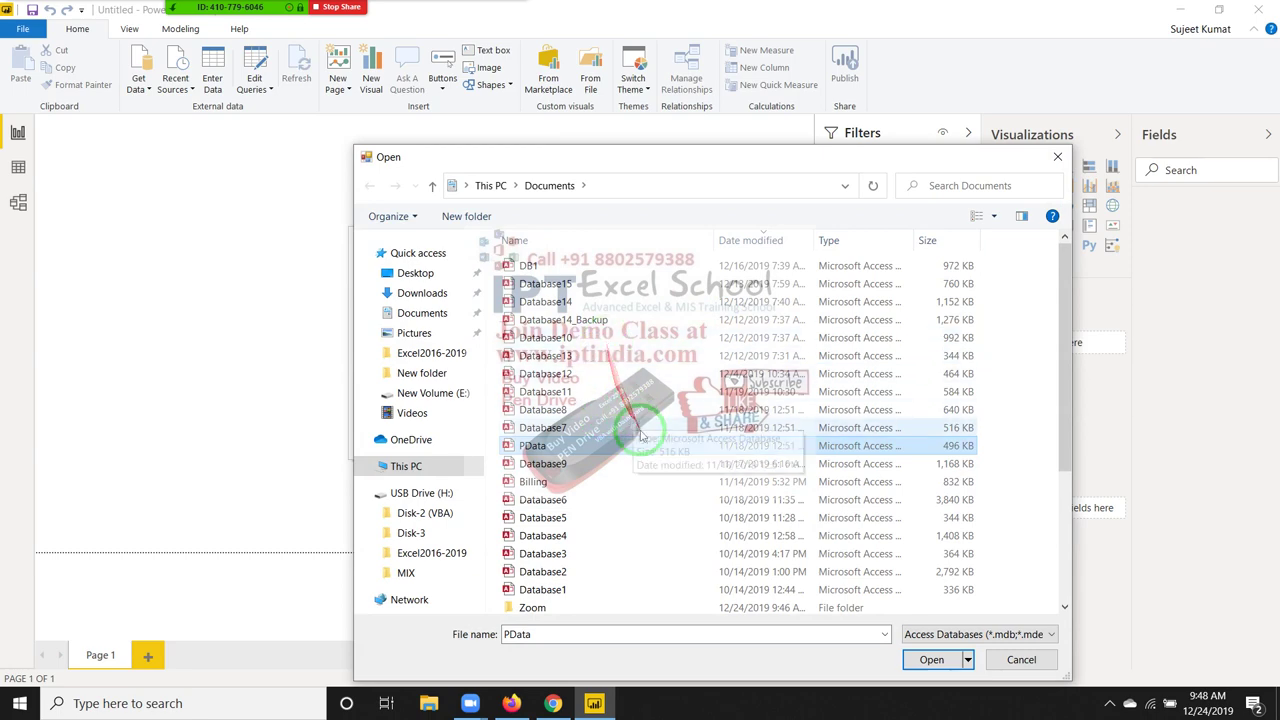
scroll(620, 425, "down", 1)
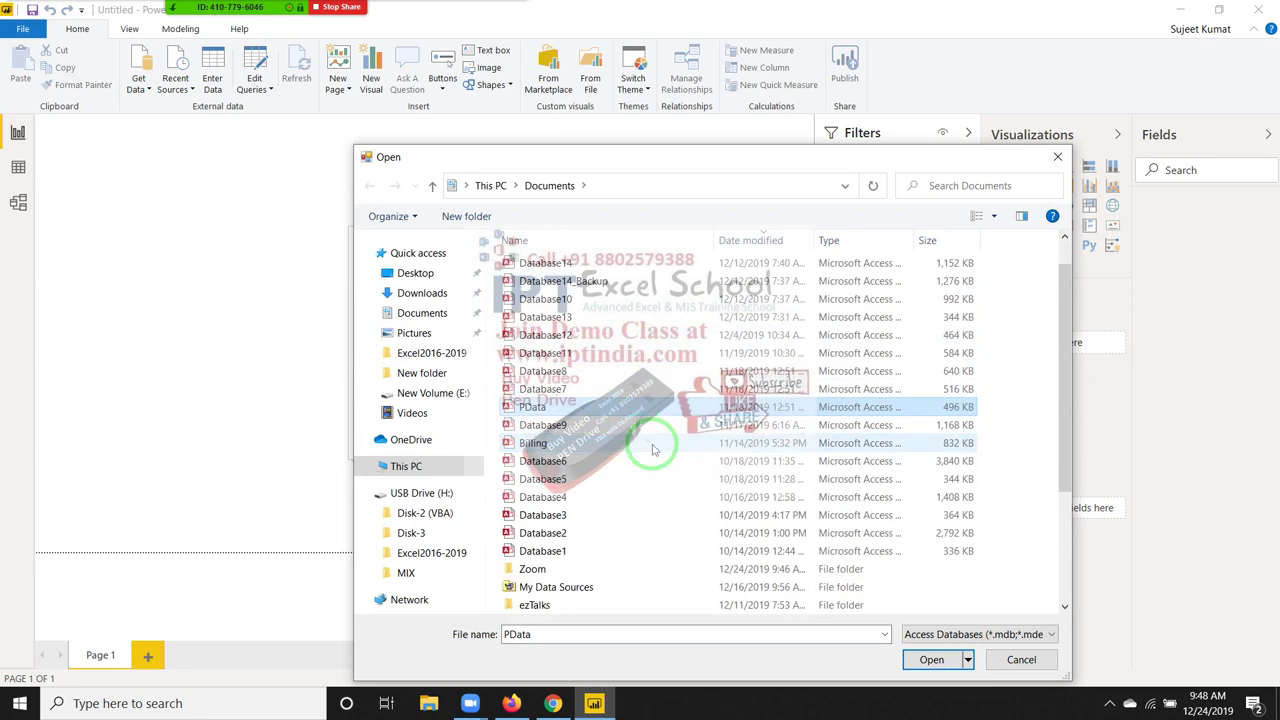
left_click(930, 661)
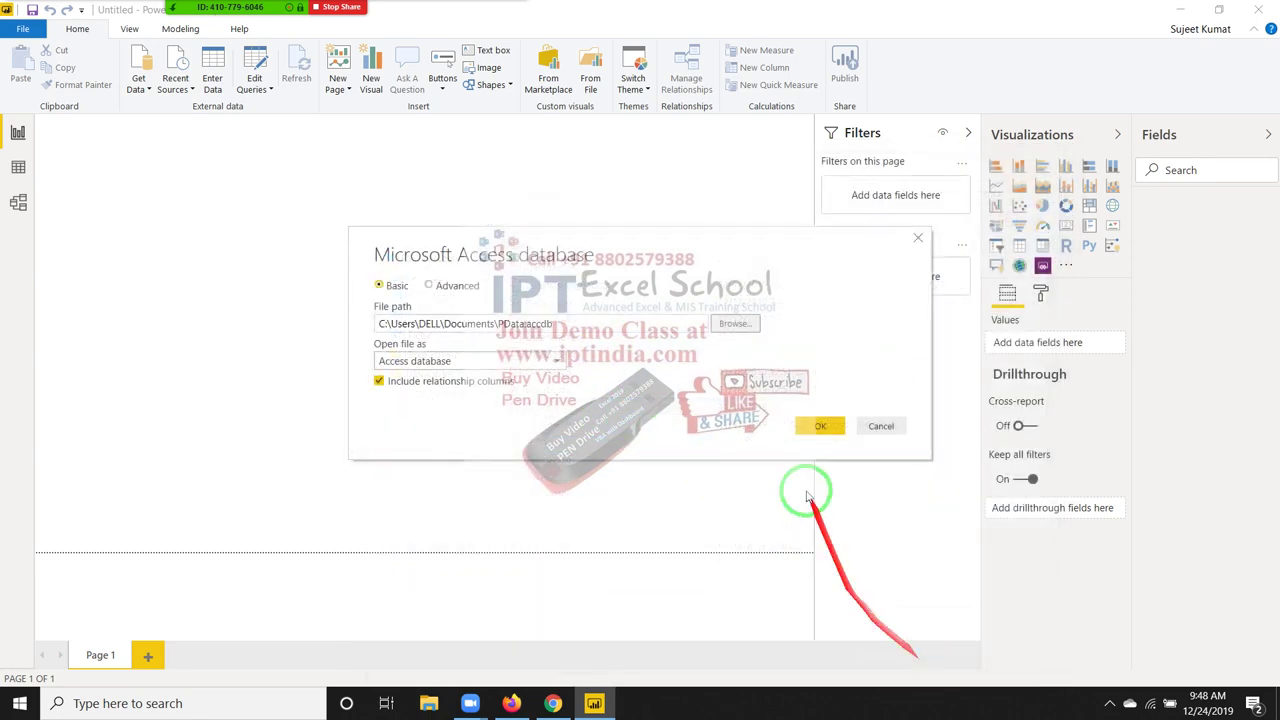
left_click(831, 427)
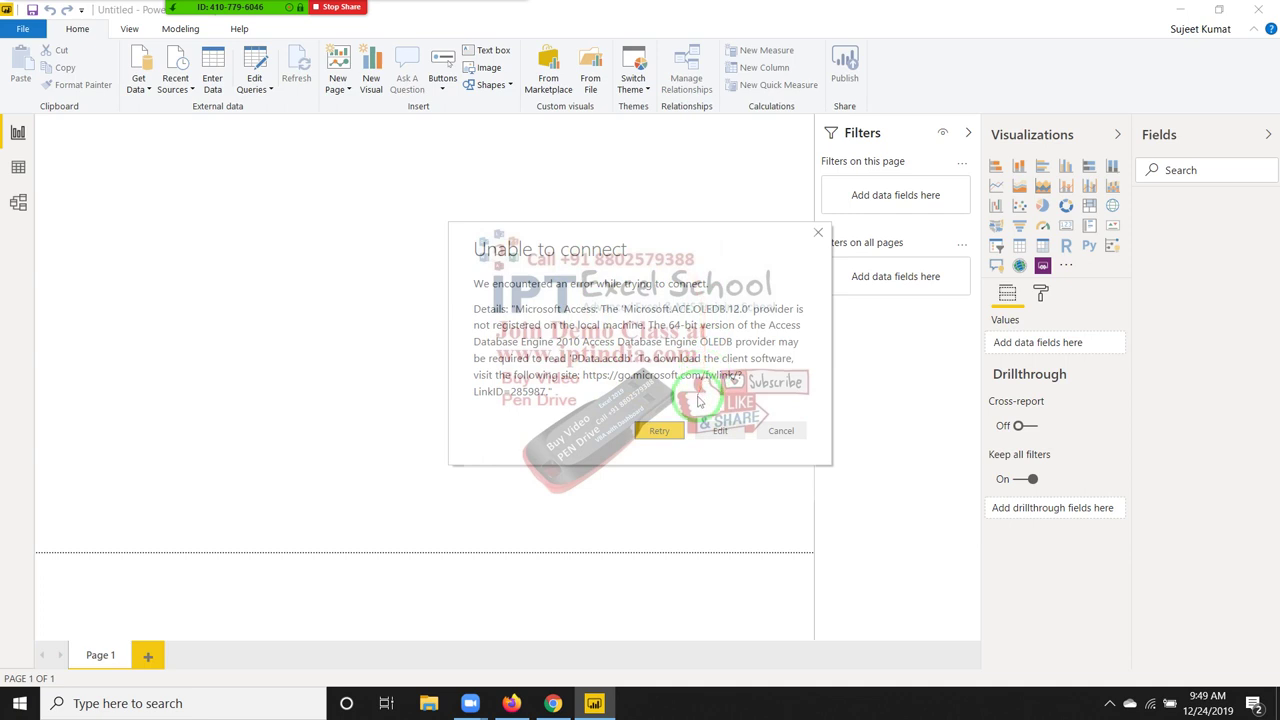
After the PData error, edit the connection to use Database14 and retry
left_click(730, 431)
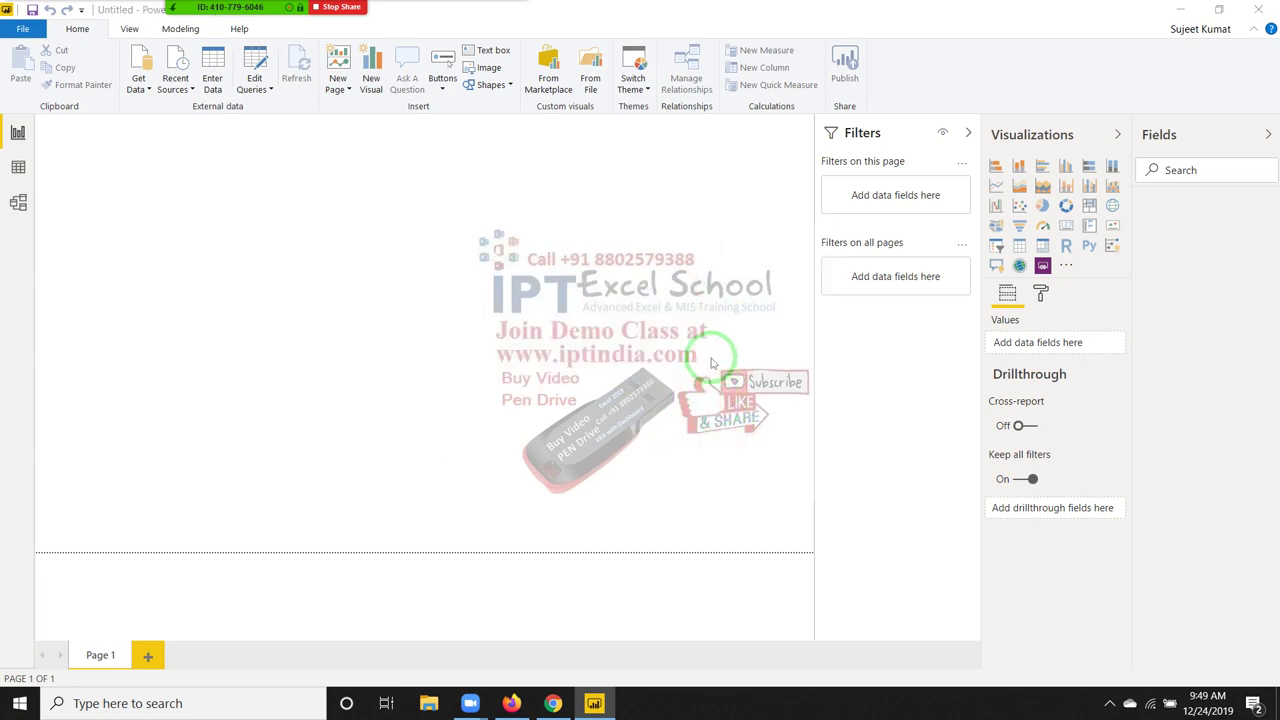
left_click(728, 322)
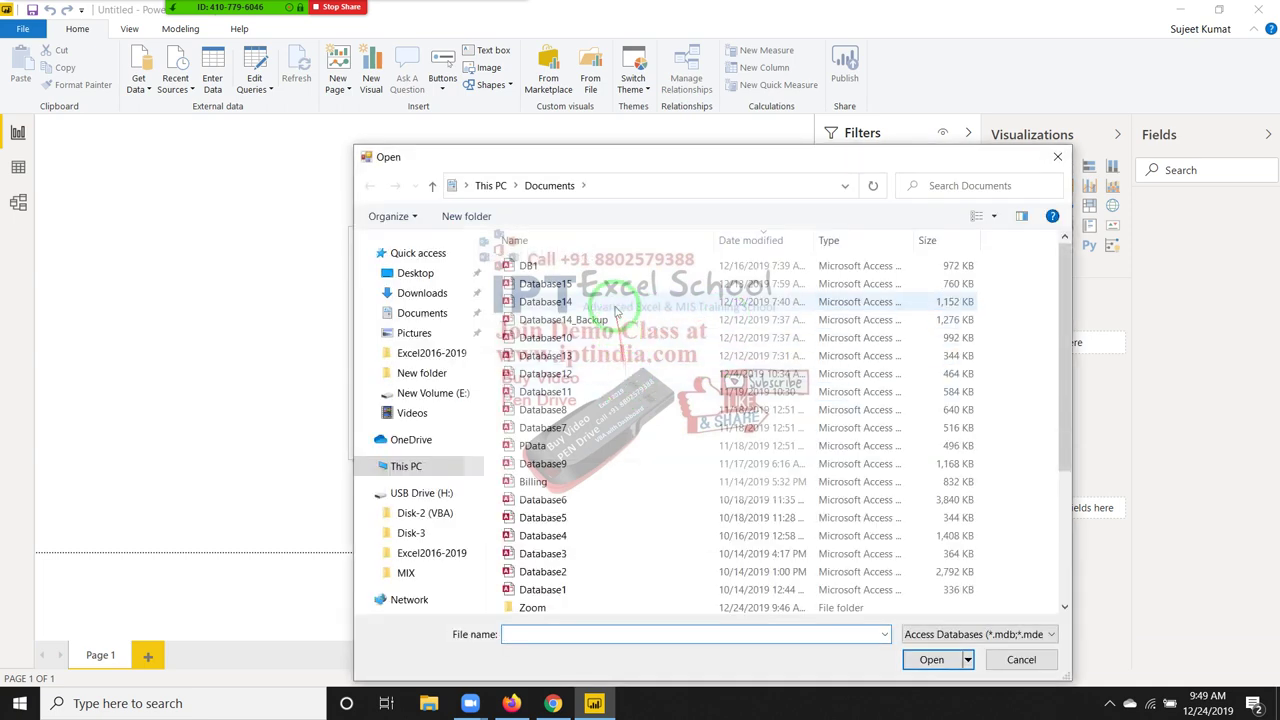
left_click(618, 305)
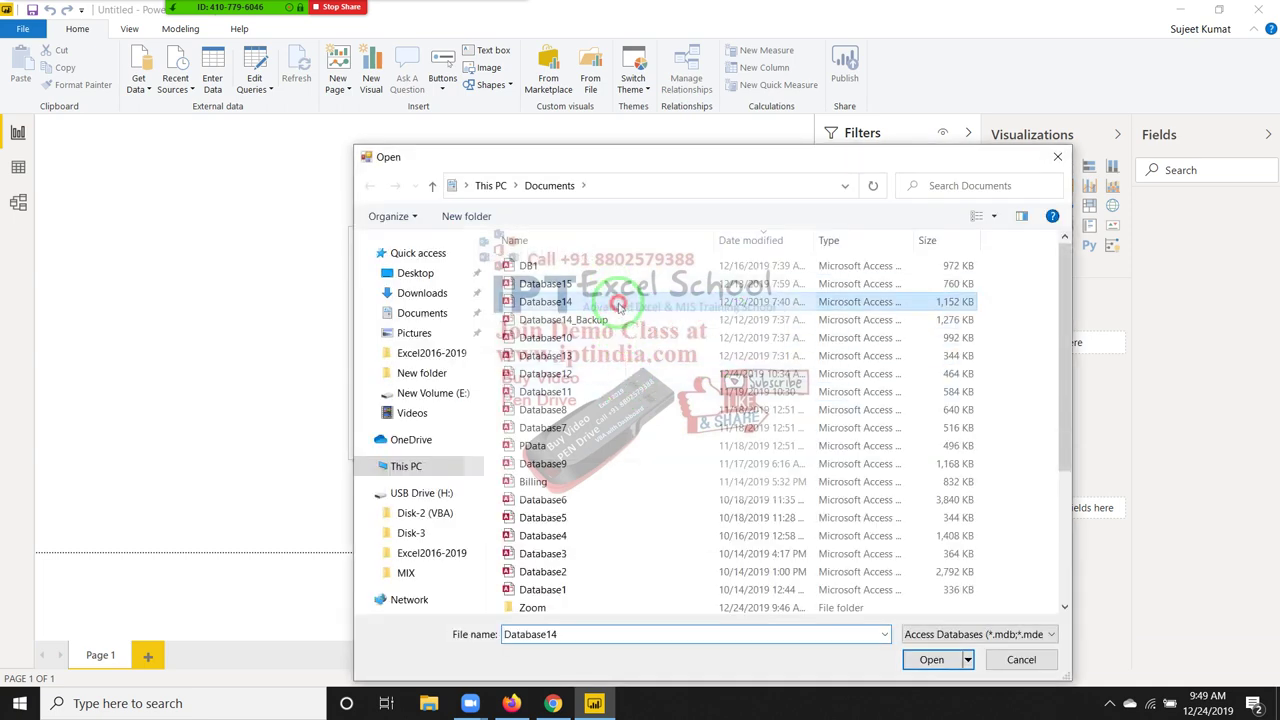
left_click(952, 662)
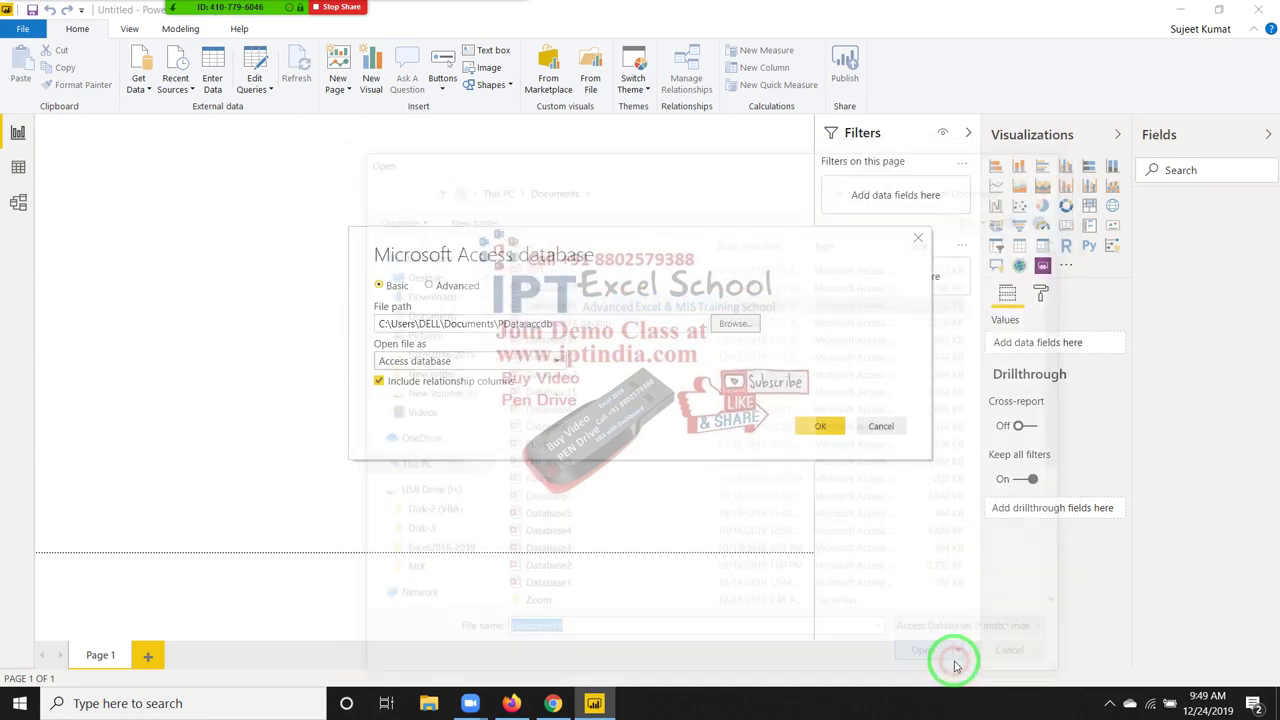
left_click(832, 426)
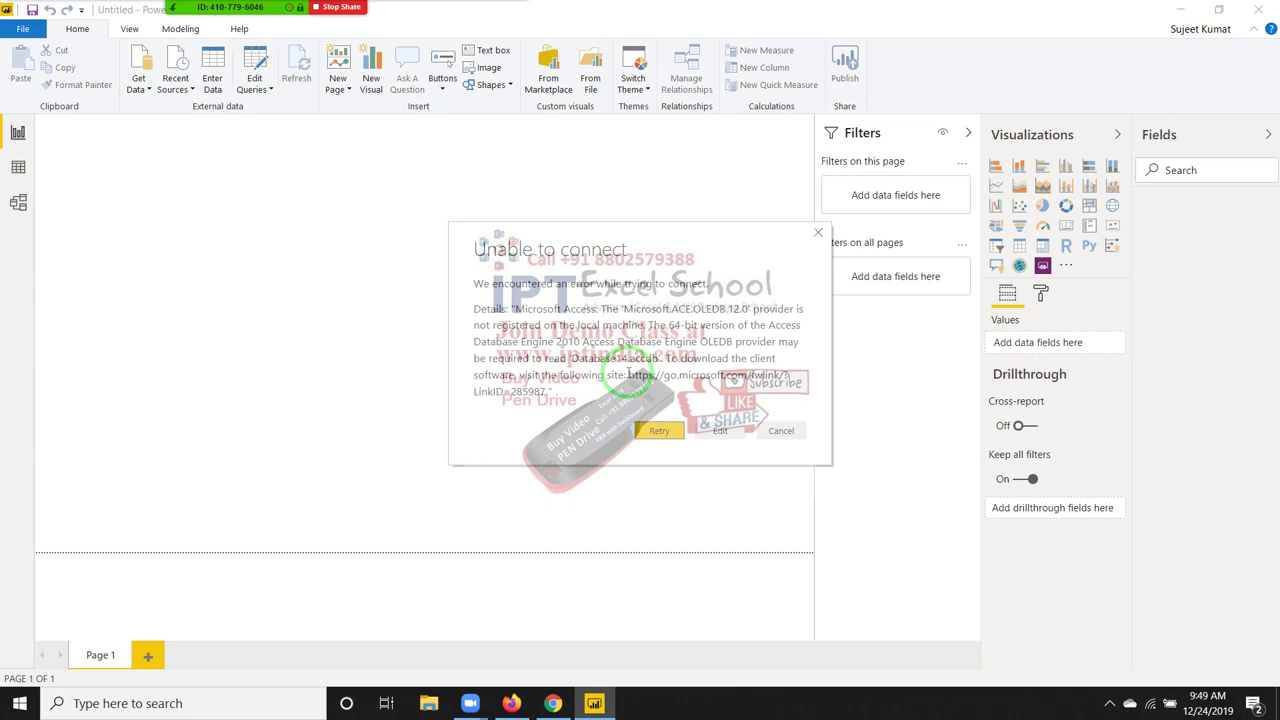
Copy the Access engine fwlink URL from the error message and cancel the dialog
left_click_drag(628, 375, 728, 403)
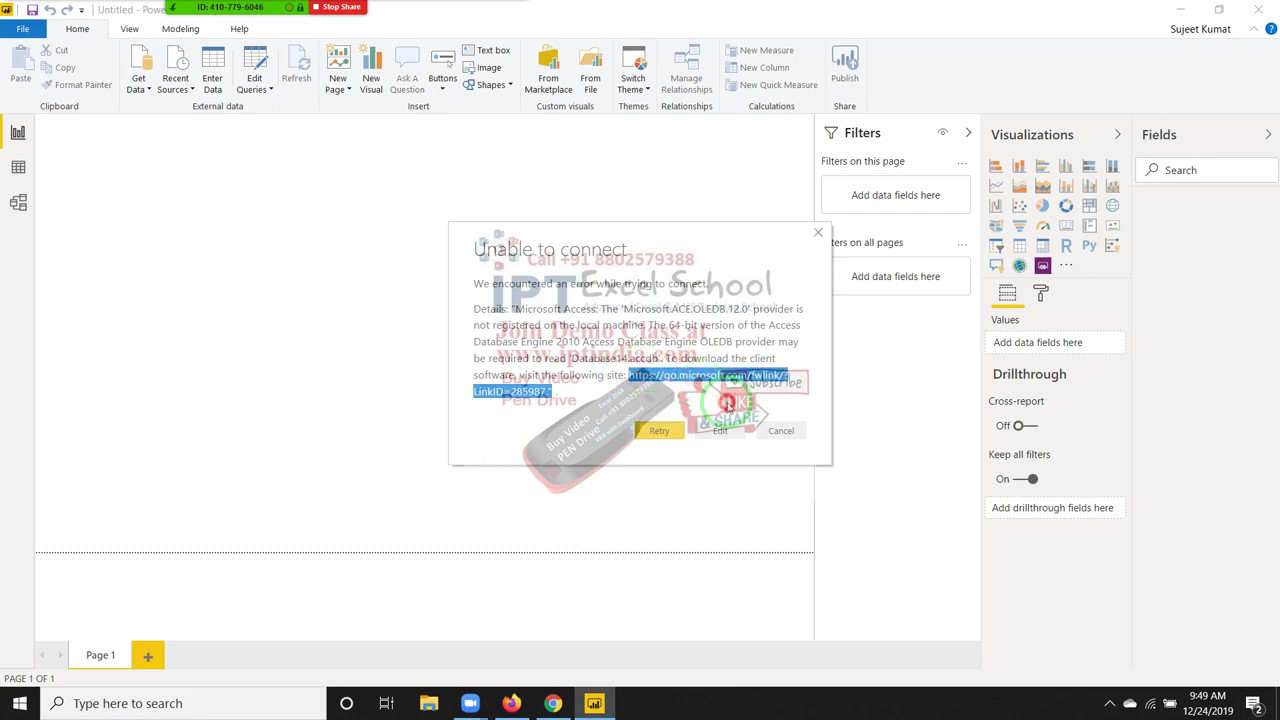
left_click(768, 432)
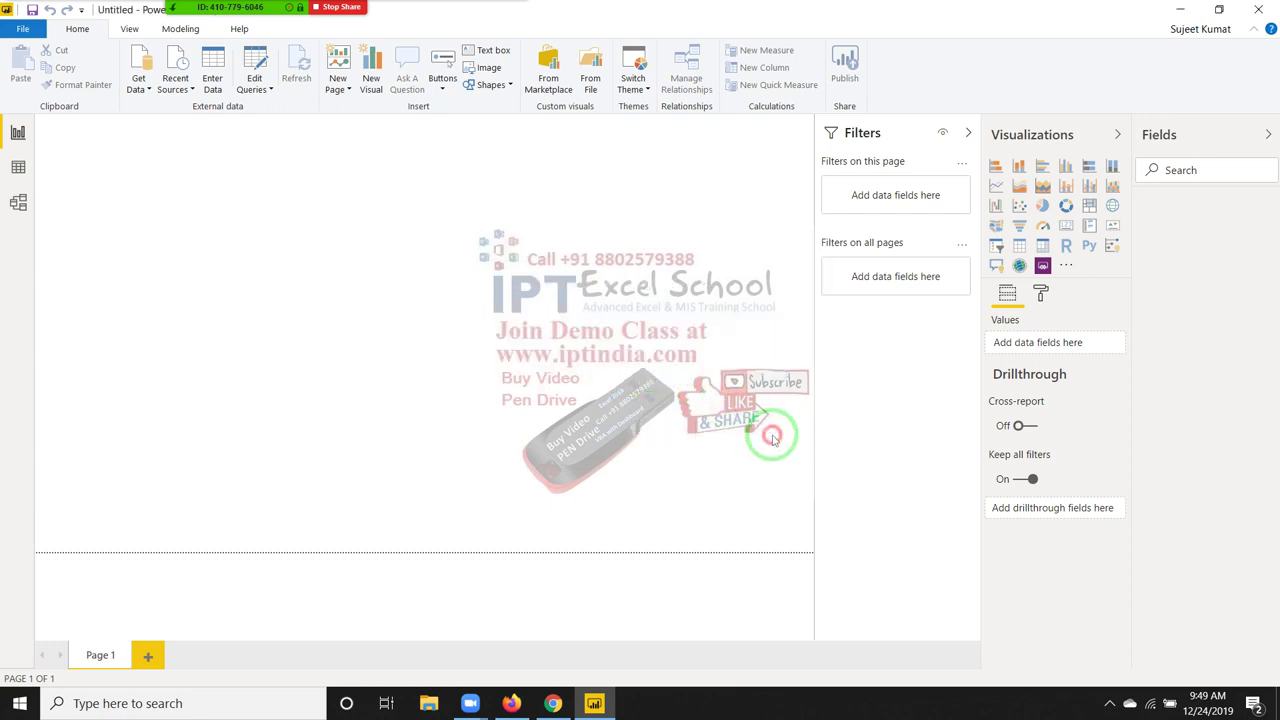
Paste the copied fwlink URL into a new Chrome tab and load it
left_click(552, 703)
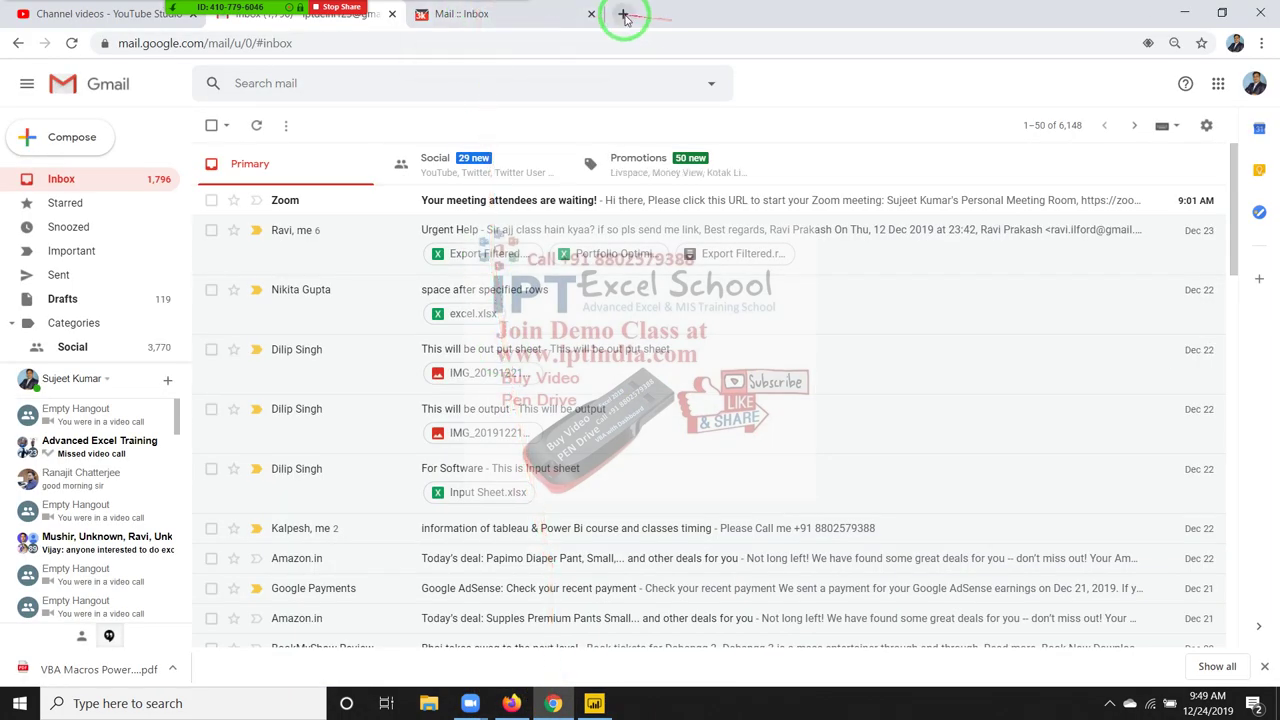
left_click(622, 14)
type("https://go.microsoft.com/fwlink/?LinkID=285987.\"")
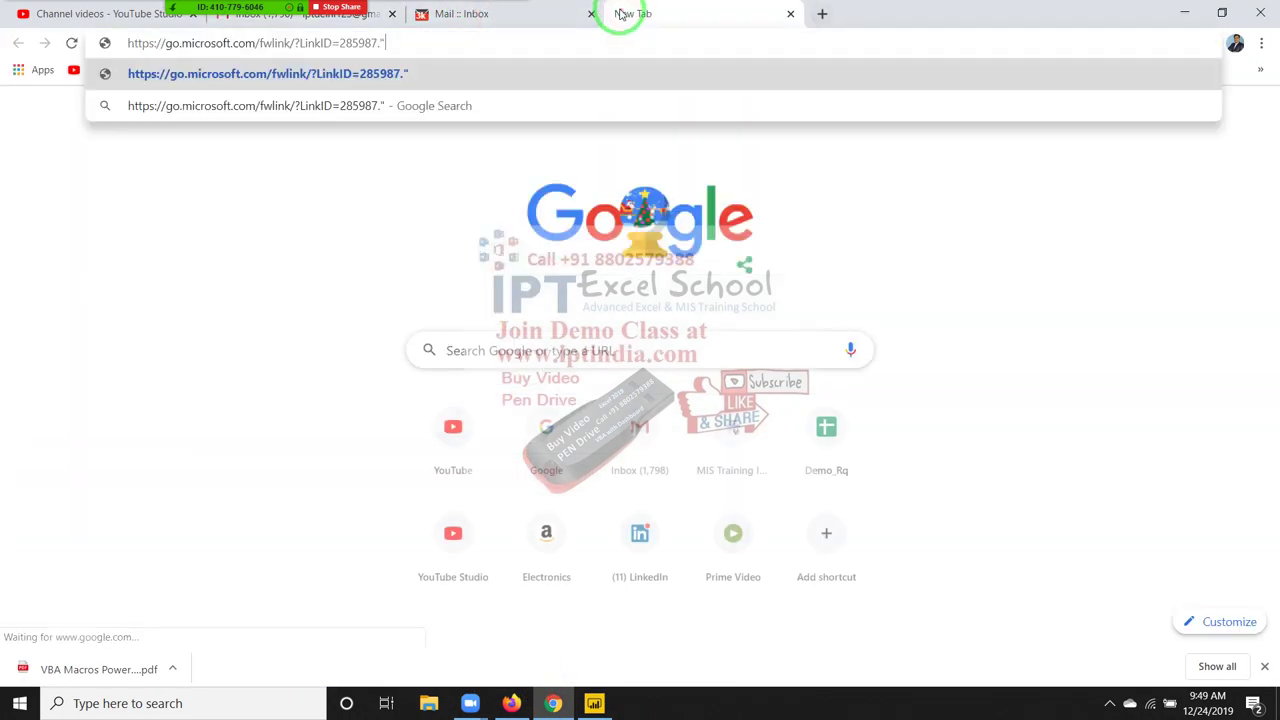
key("Return")
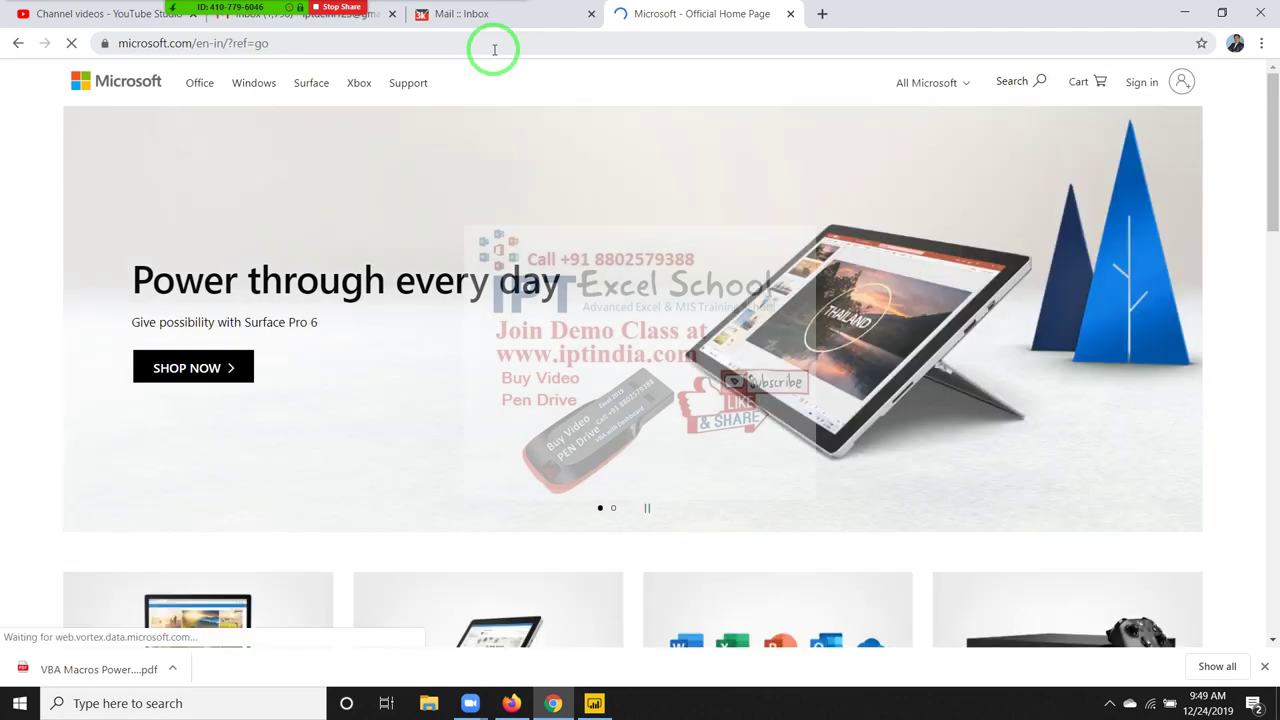
mouse_move(511, 124)
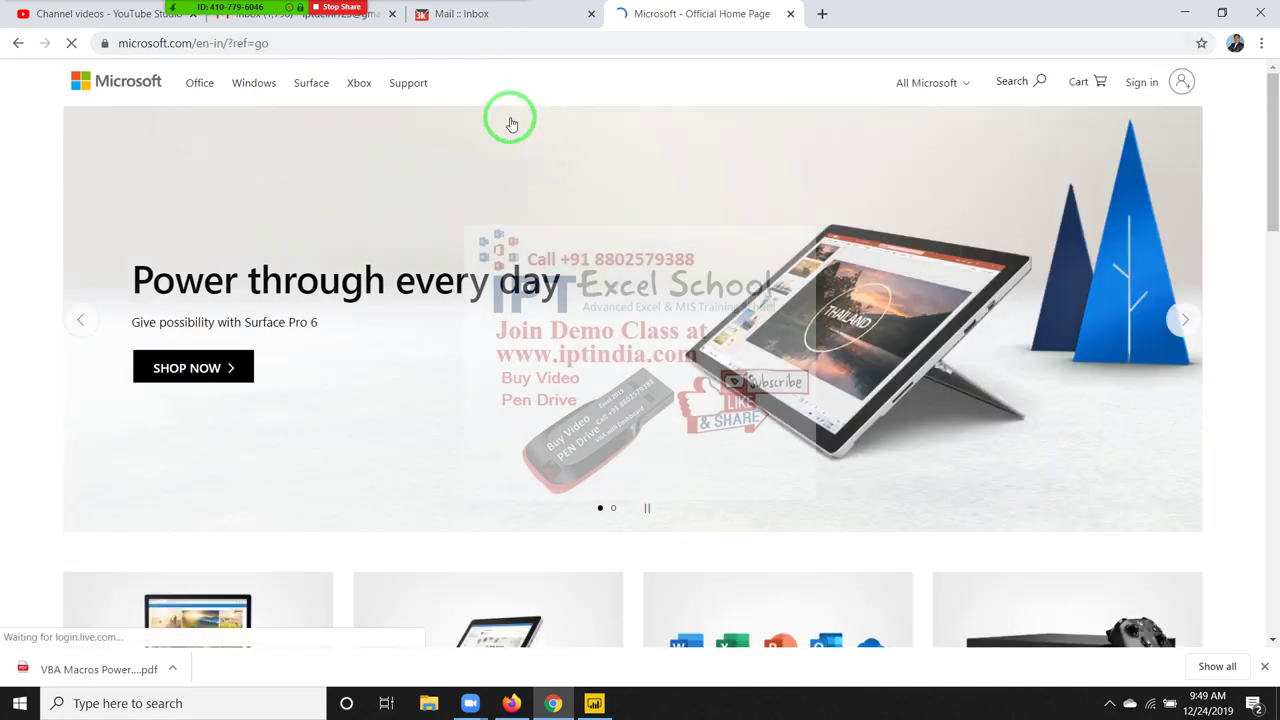
scroll(511, 123, "down", 5)
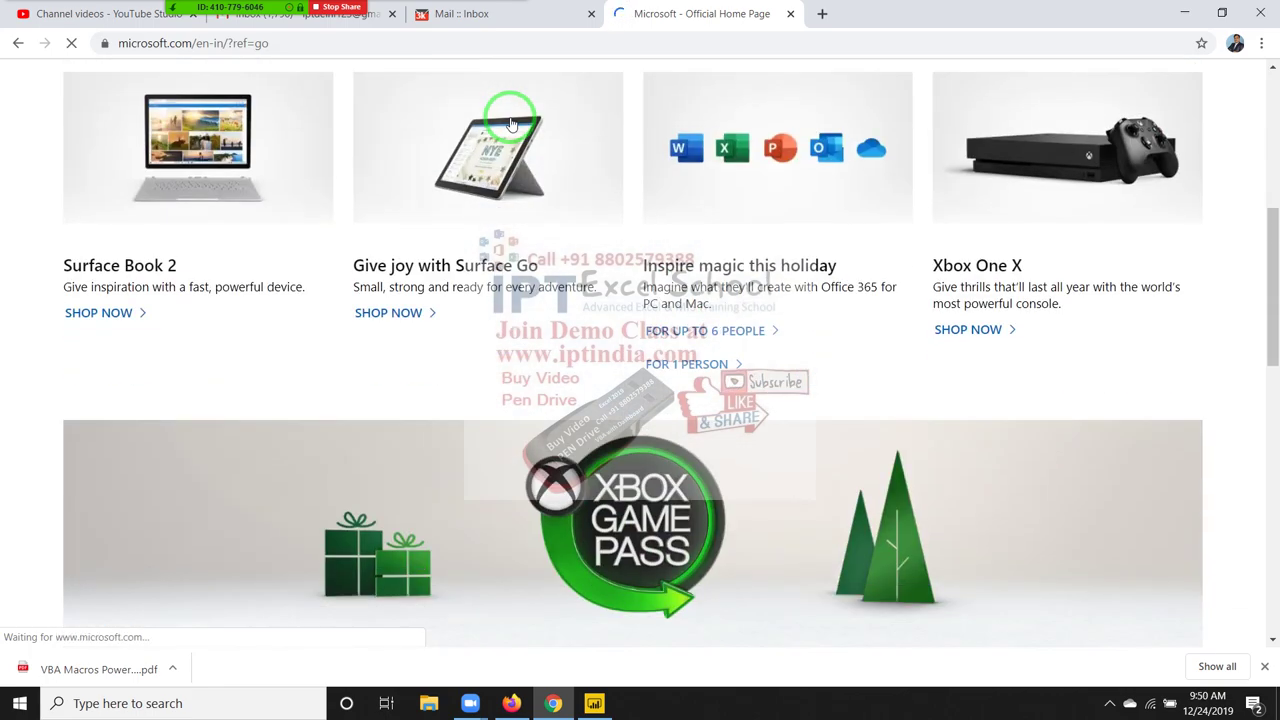
scroll(511, 123, "down", 4)
scroll(511, 128, "down", 3)
scroll(511, 130, "up", 5)
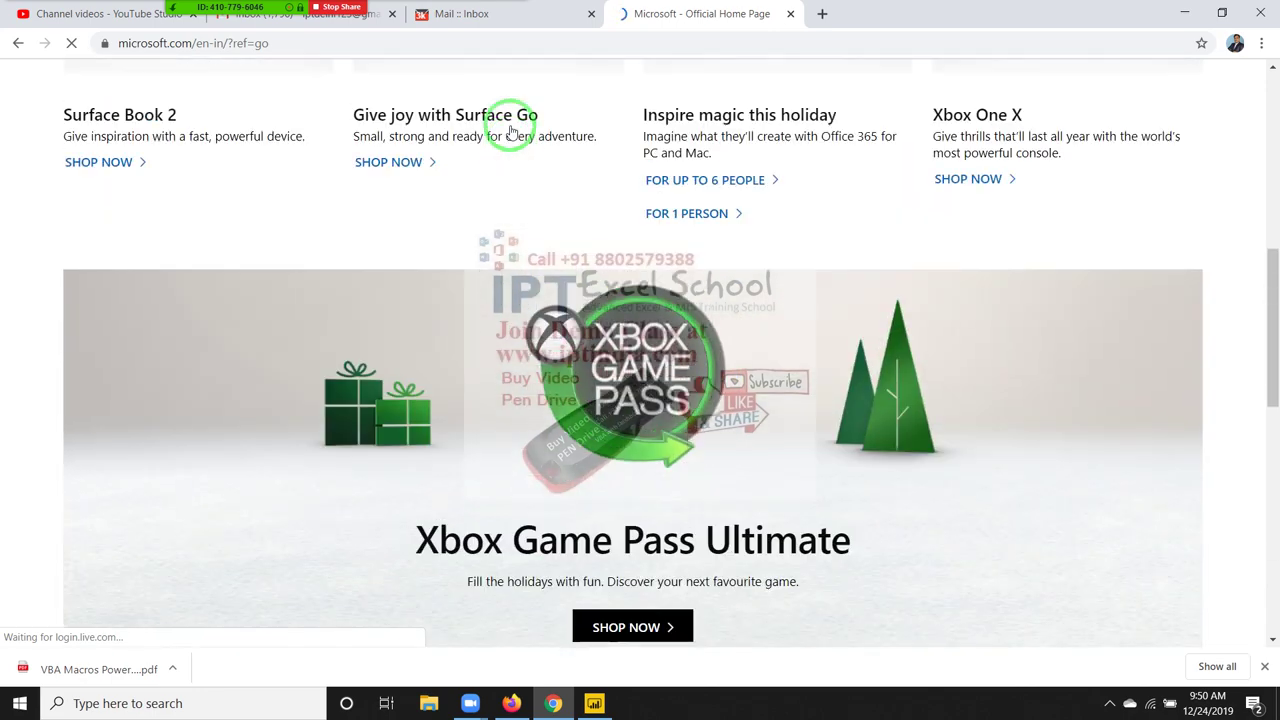
scroll(500, 122, "up", 3)
scroll(490, 115, "up", 3)
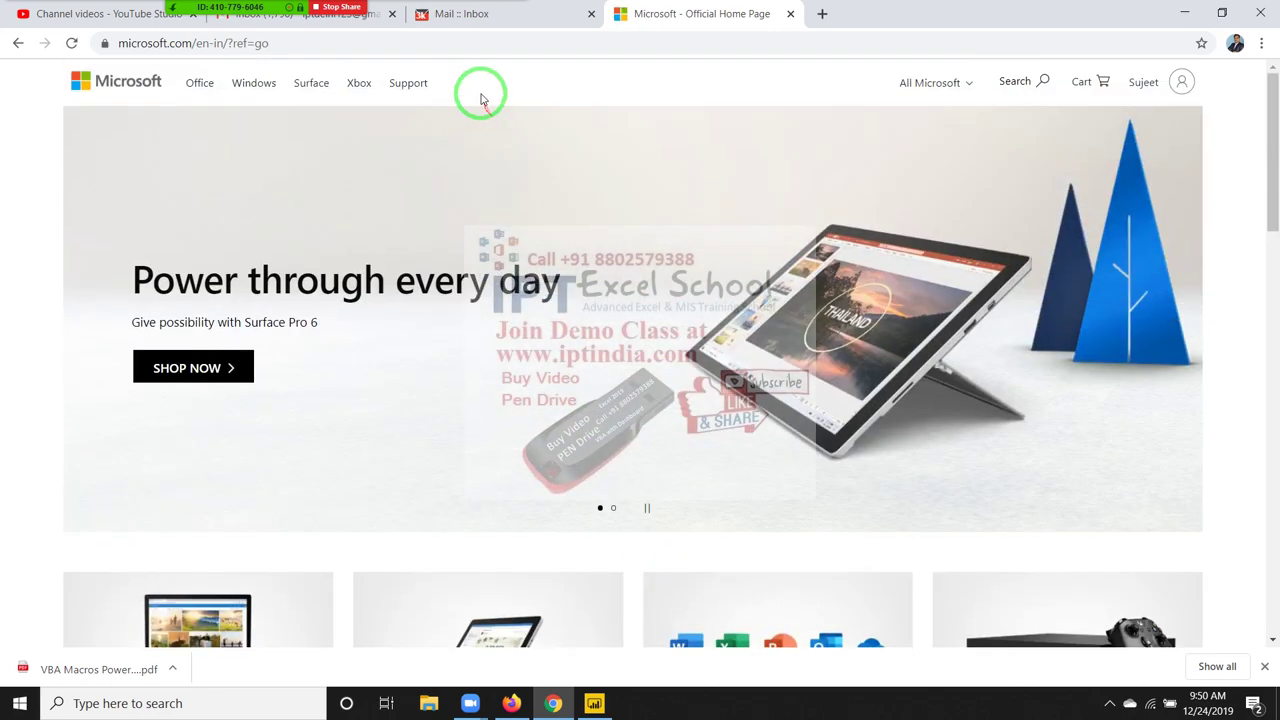
Re-enter the fwlink URL without its two trailing characters to load Microsoft's import-issues article
left_click(471, 40)
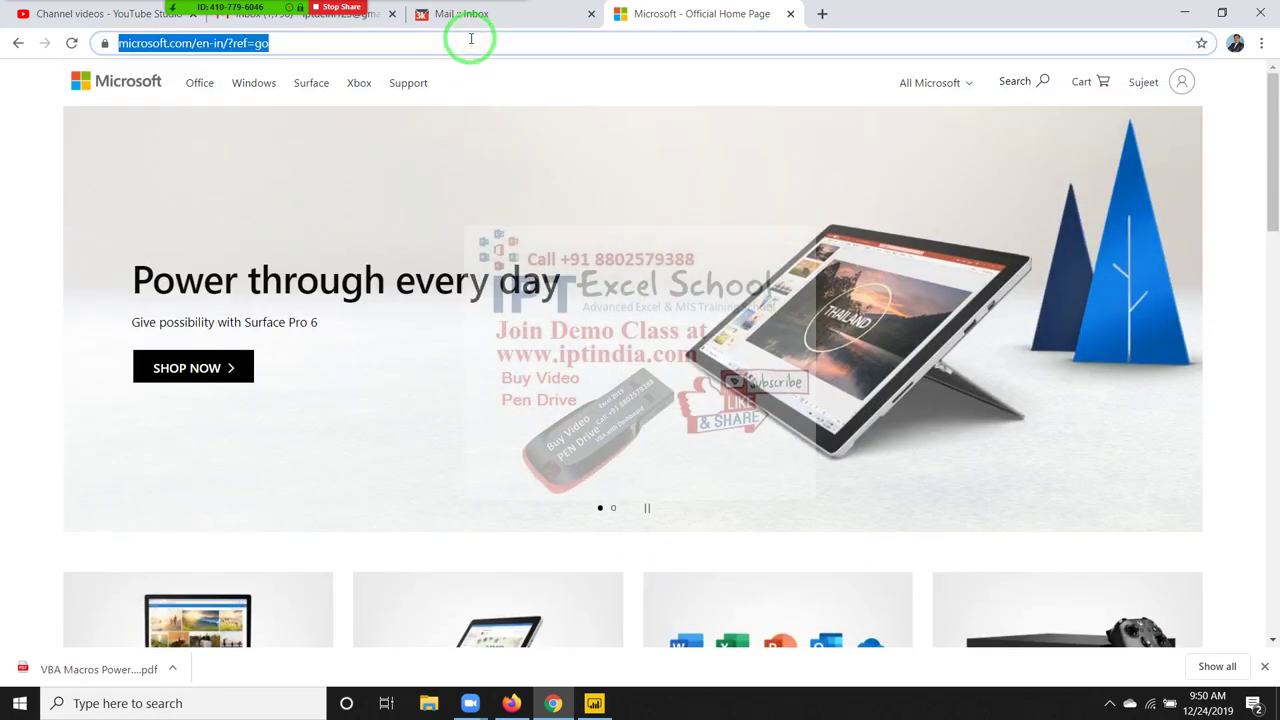
type("https://go.microsoft.com/fwlink/?LinkID=285987.\"")
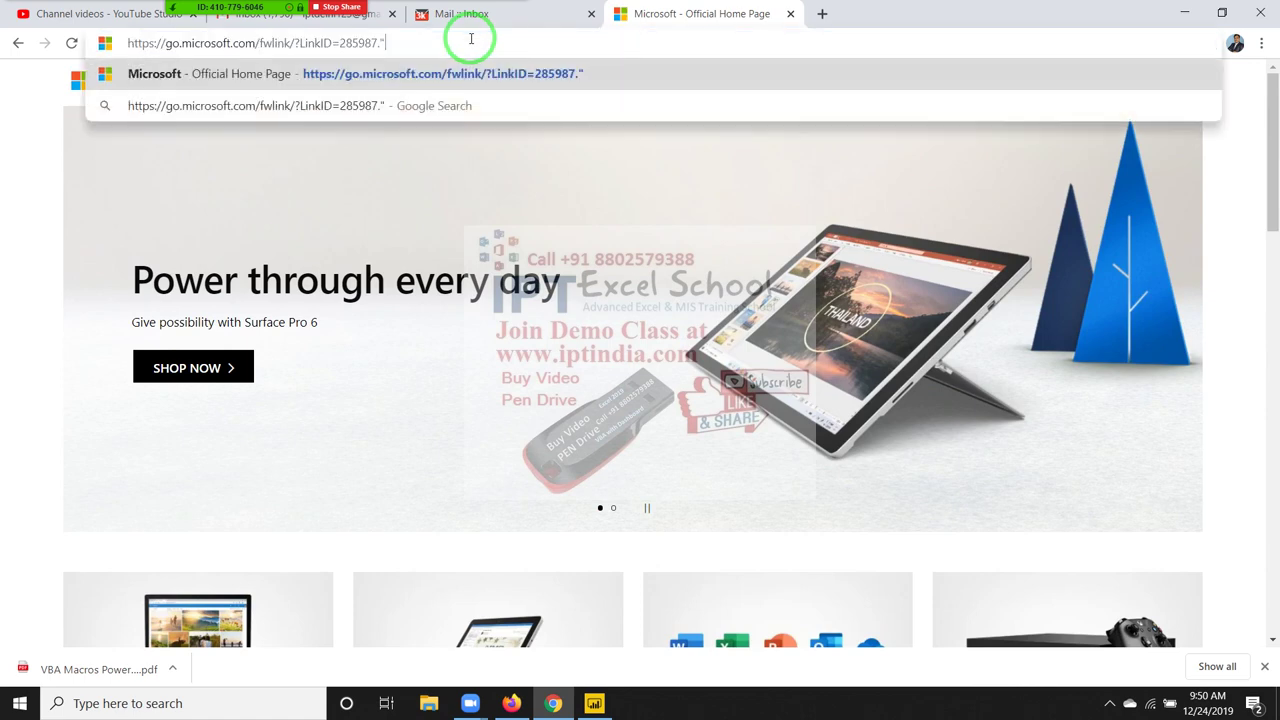
key("BackSpace")
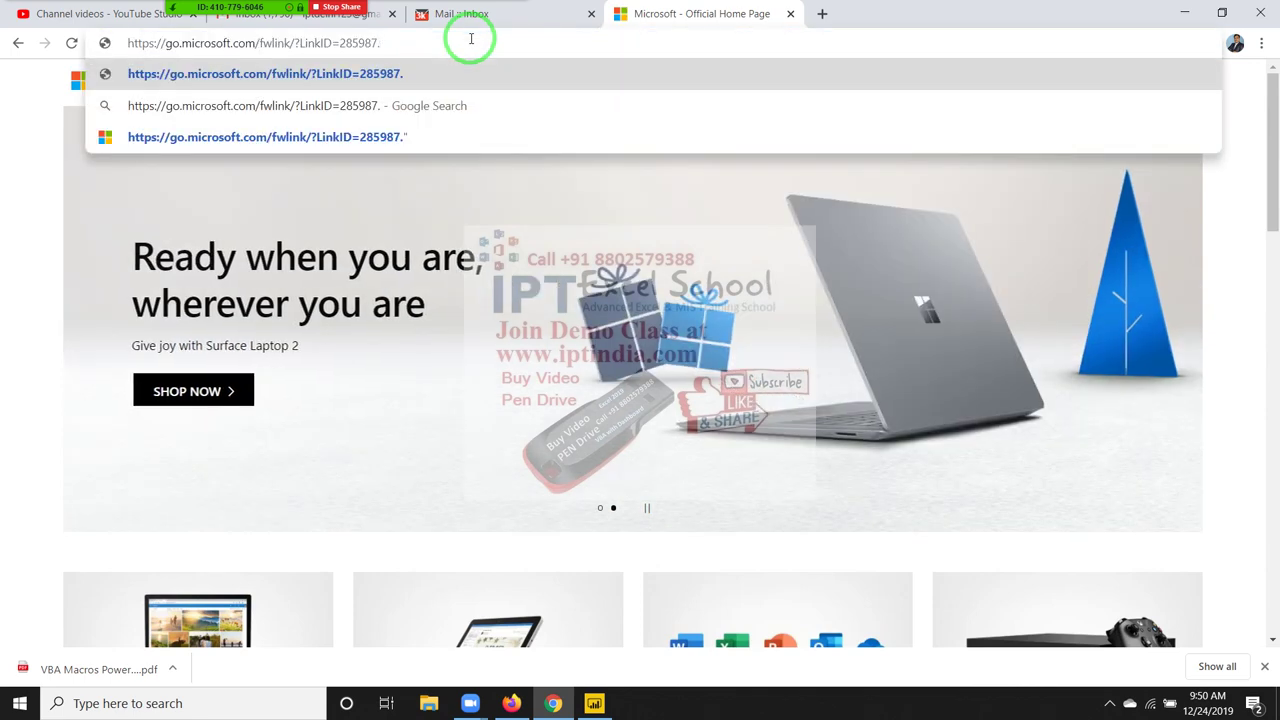
key("BackSpace")
key("Return")
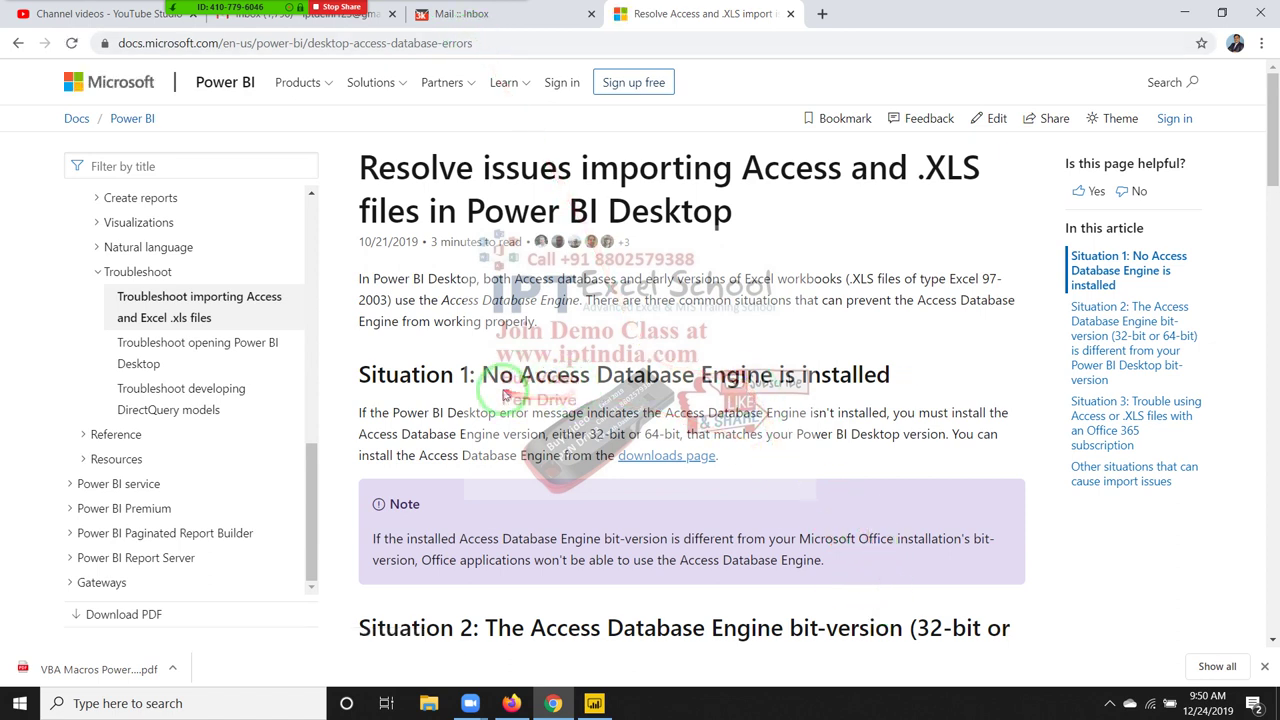
scroll(828, 420, "down", 2)
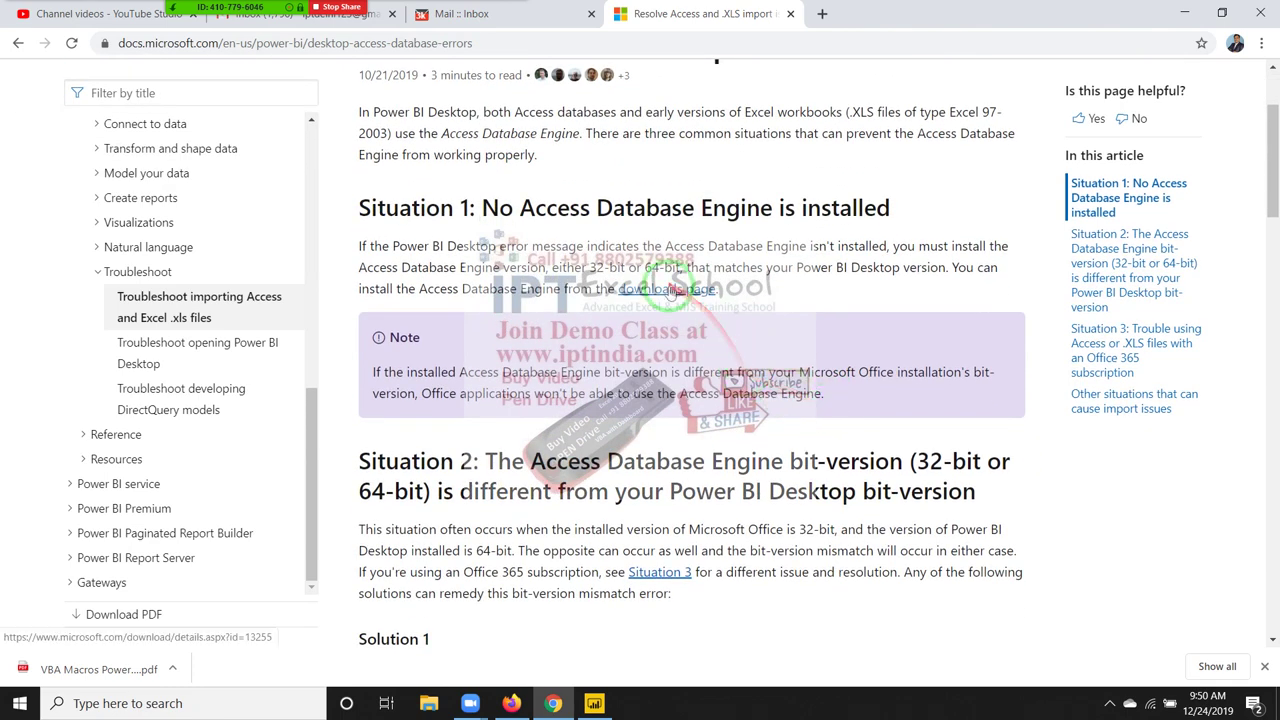
Open the article's 'downloads page' link in a new tab
right_click(675, 302)
left_click(750, 296)
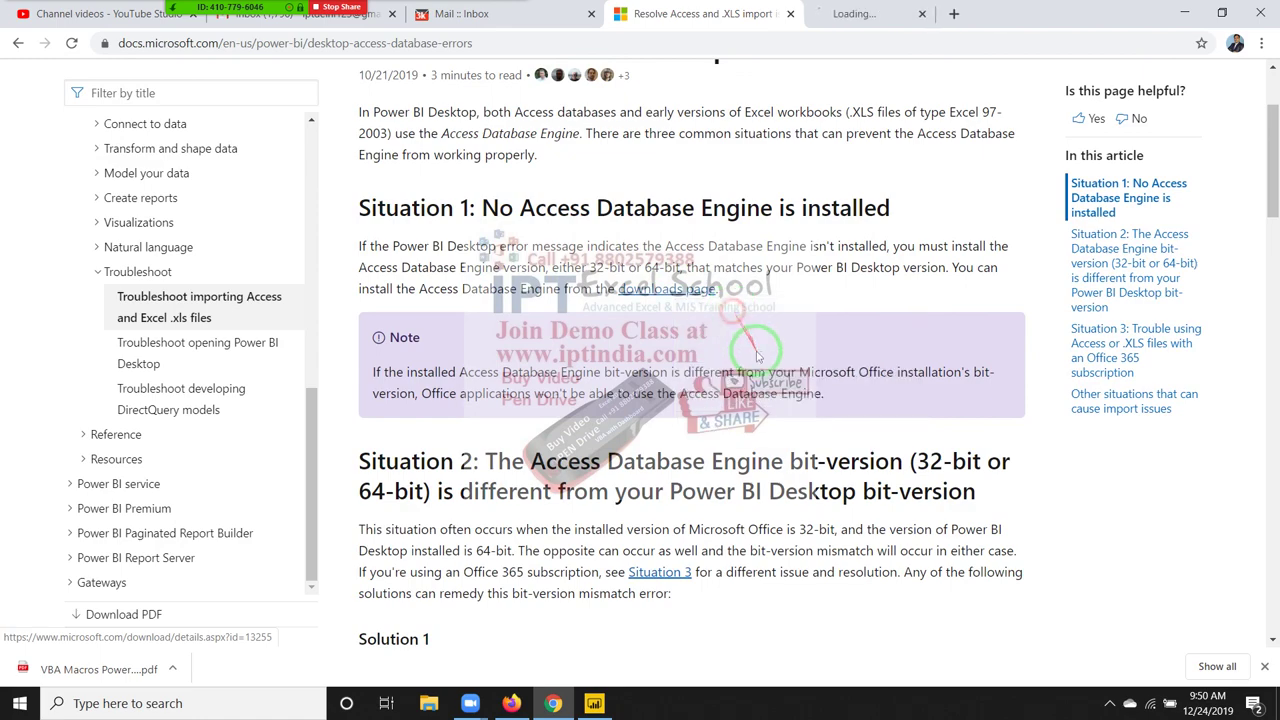
scroll(770, 489, "down", 1)
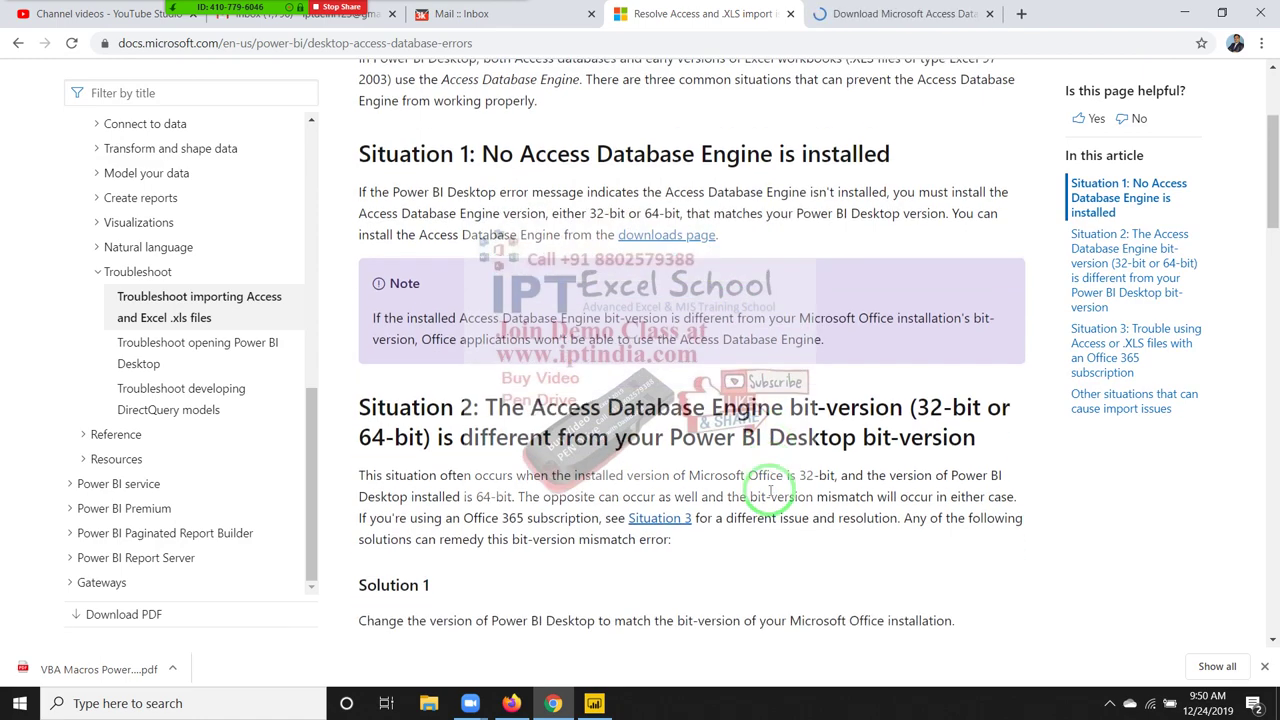
scroll(770, 489, "down", 3)
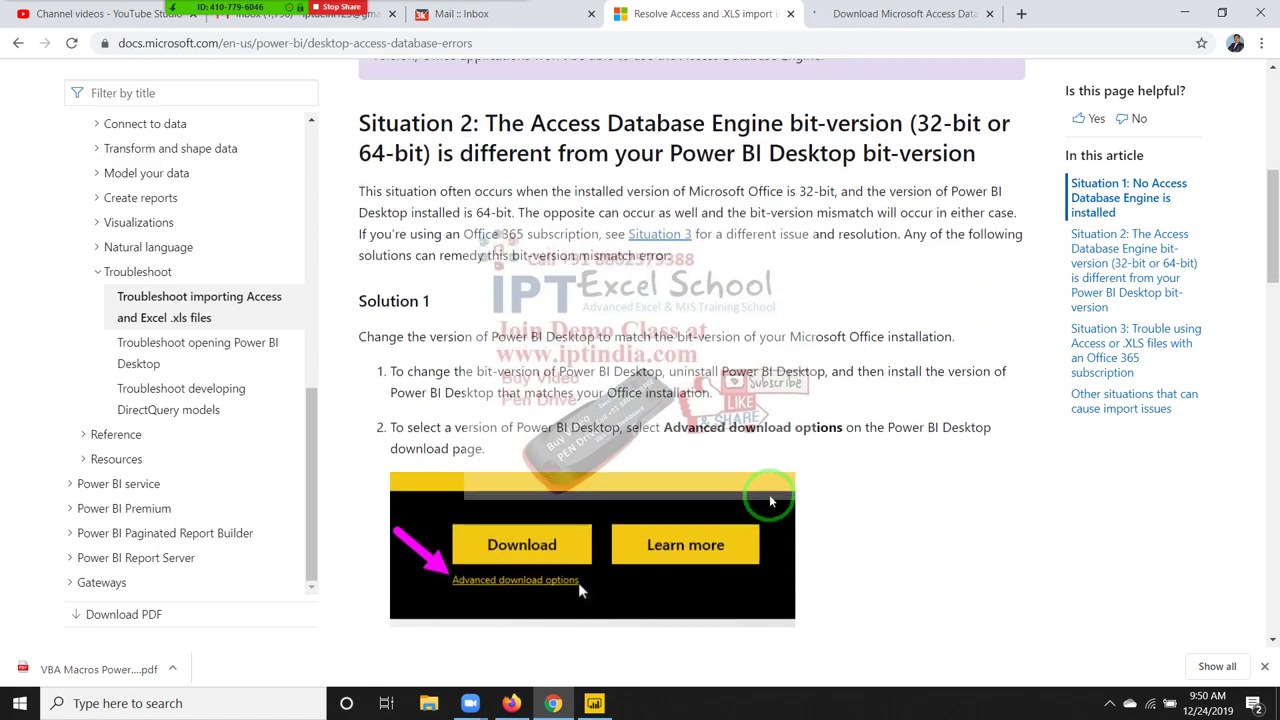
scroll(770, 495, "down", 1)
scroll(770, 500, "down", 3)
scroll(770, 500, "down", 2)
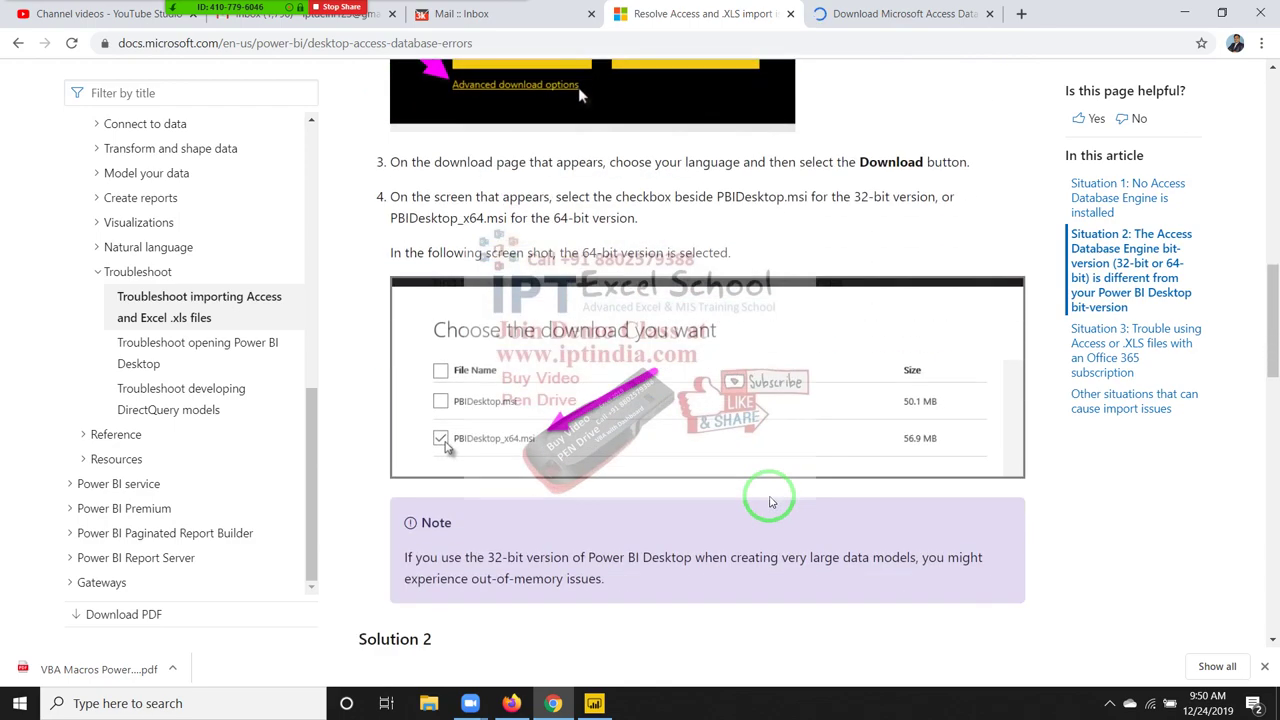
scroll(770, 500, "down", 3)
scroll(770, 500, "down", 2)
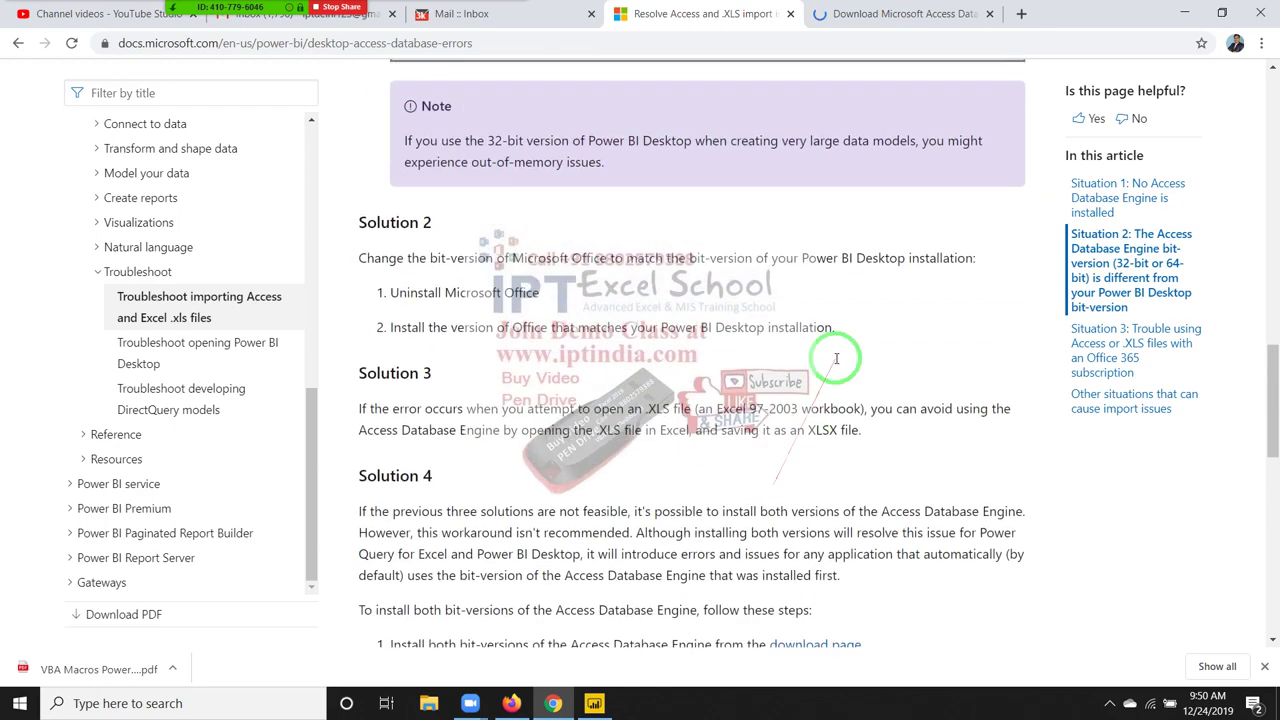
On the Access Database Engine 2010 page, select only AccessDatabaseEngine_X64.exe and start downloading
left_click(920, 26)
scroll(923, 100, "down", 2)
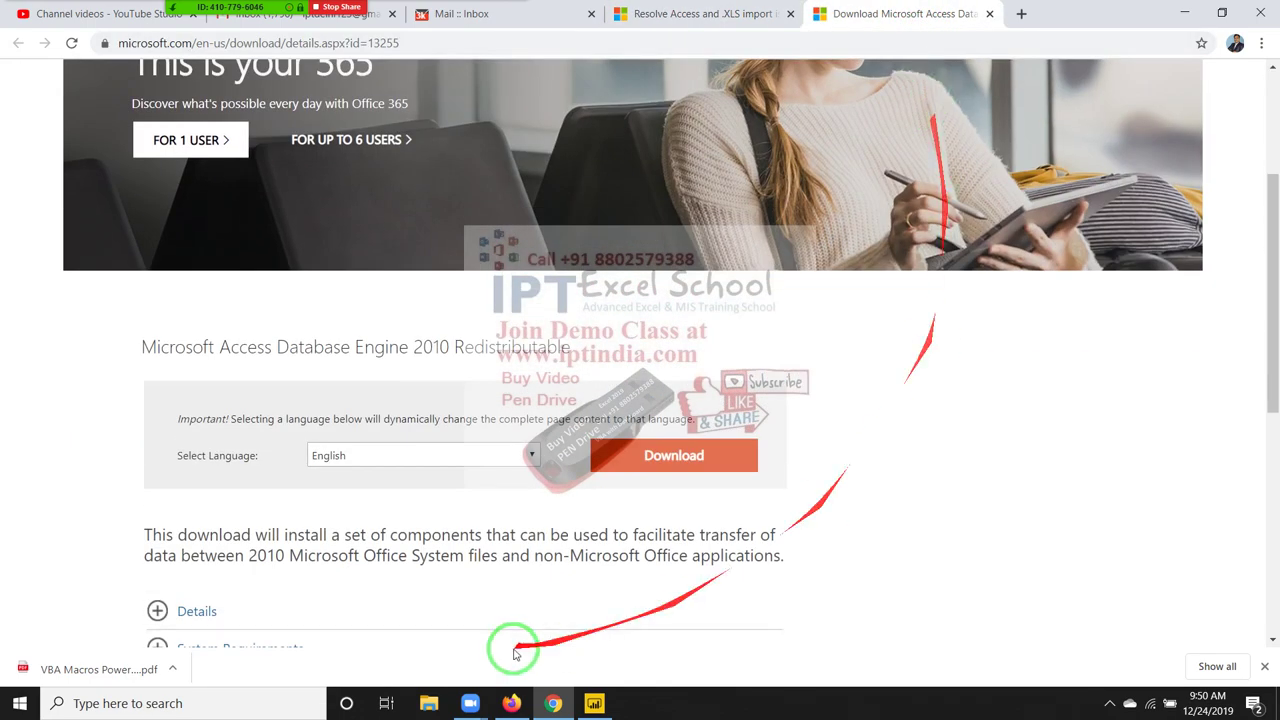
left_click(684, 464)
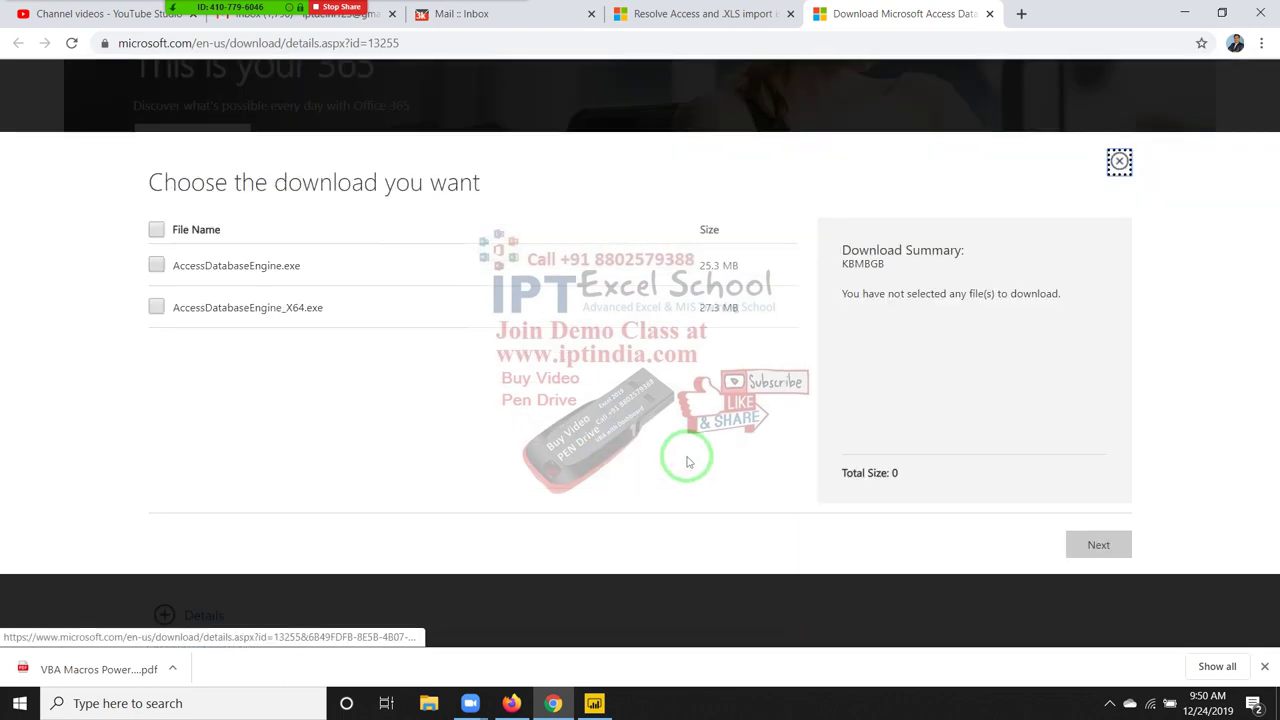
left_click(1106, 551)
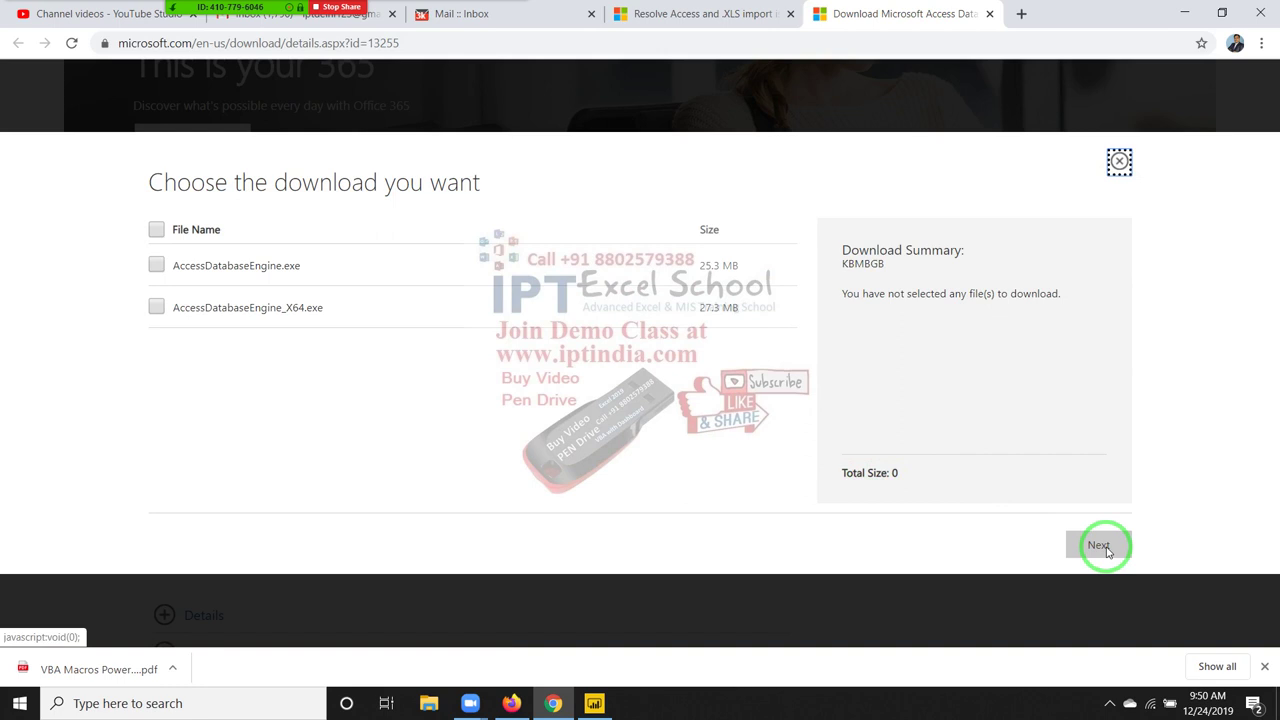
left_click(155, 265)
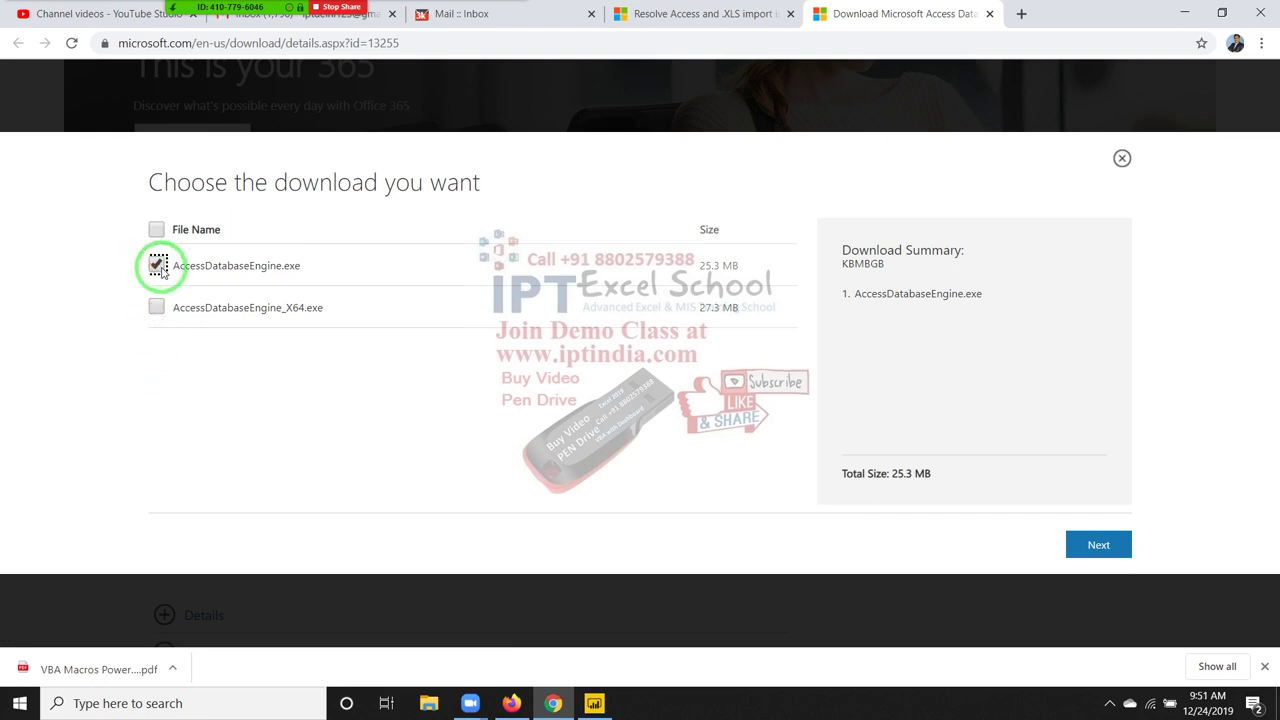
left_click(158, 266)
left_click(159, 305)
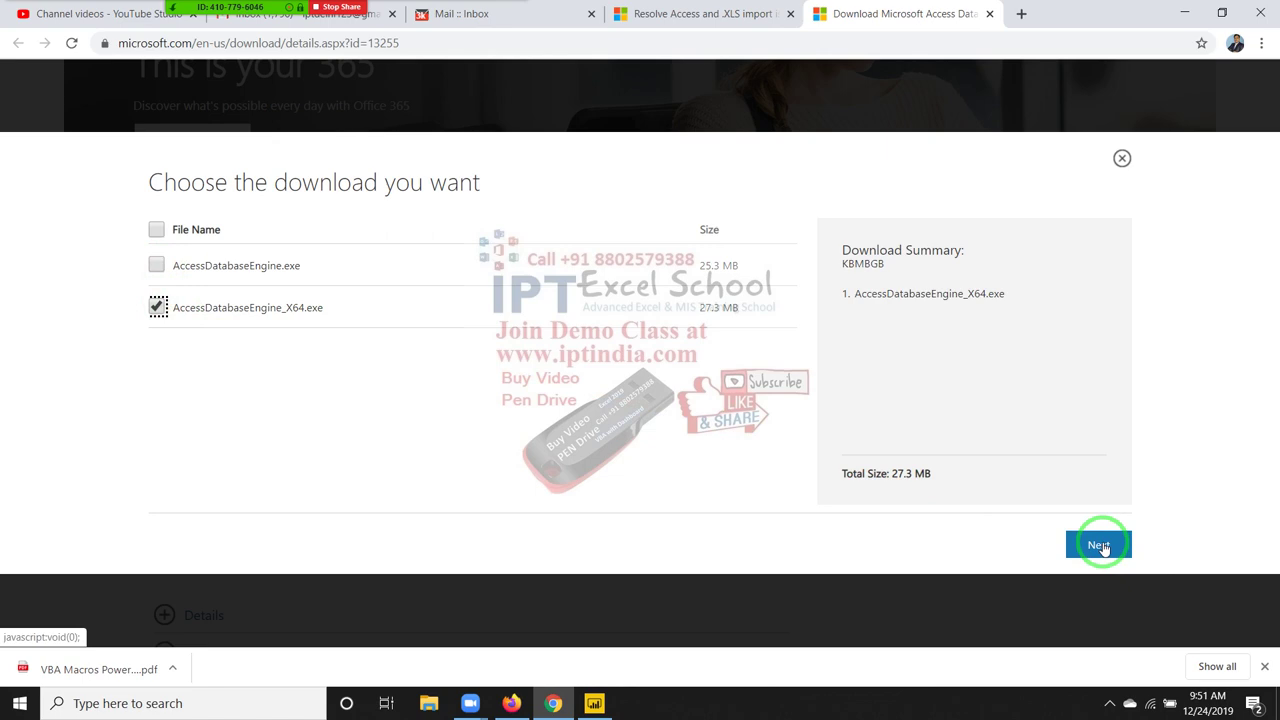
left_click(1096, 548)
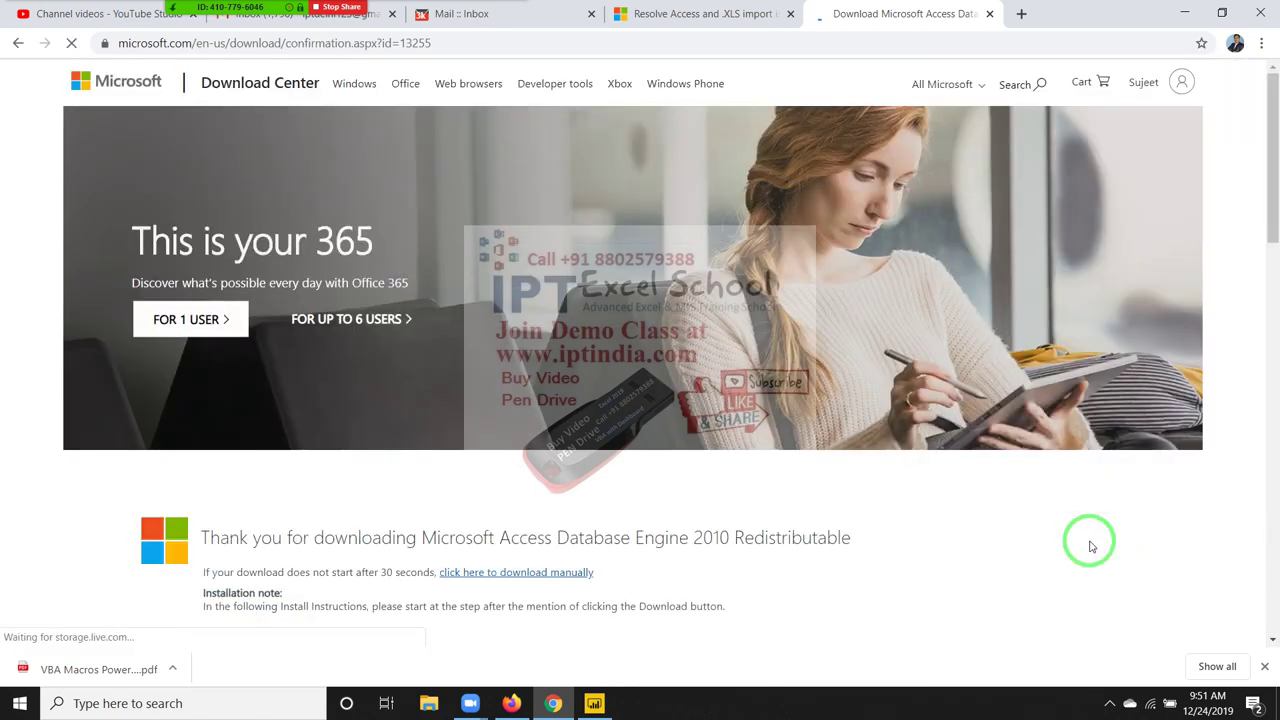
scroll(914, 543, "down", 2)
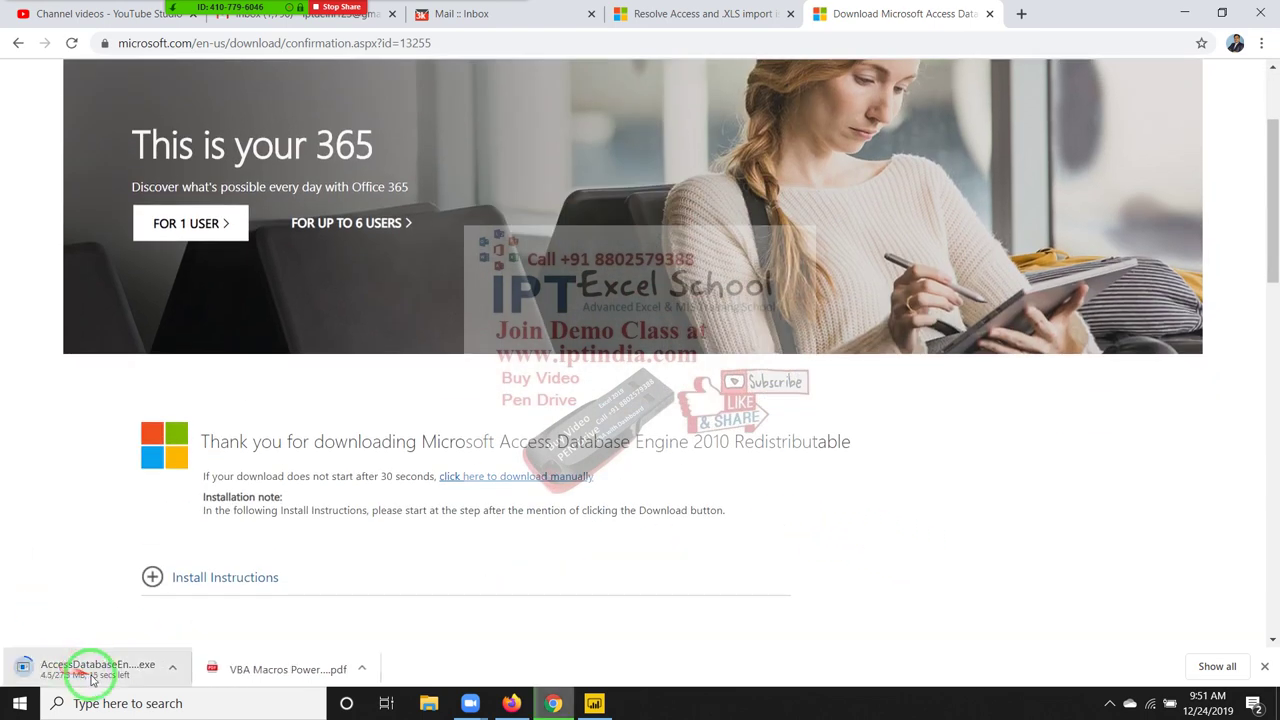
Launch the downloaded Microsoft Access database engine 2010 Setup
left_click(591, 706)
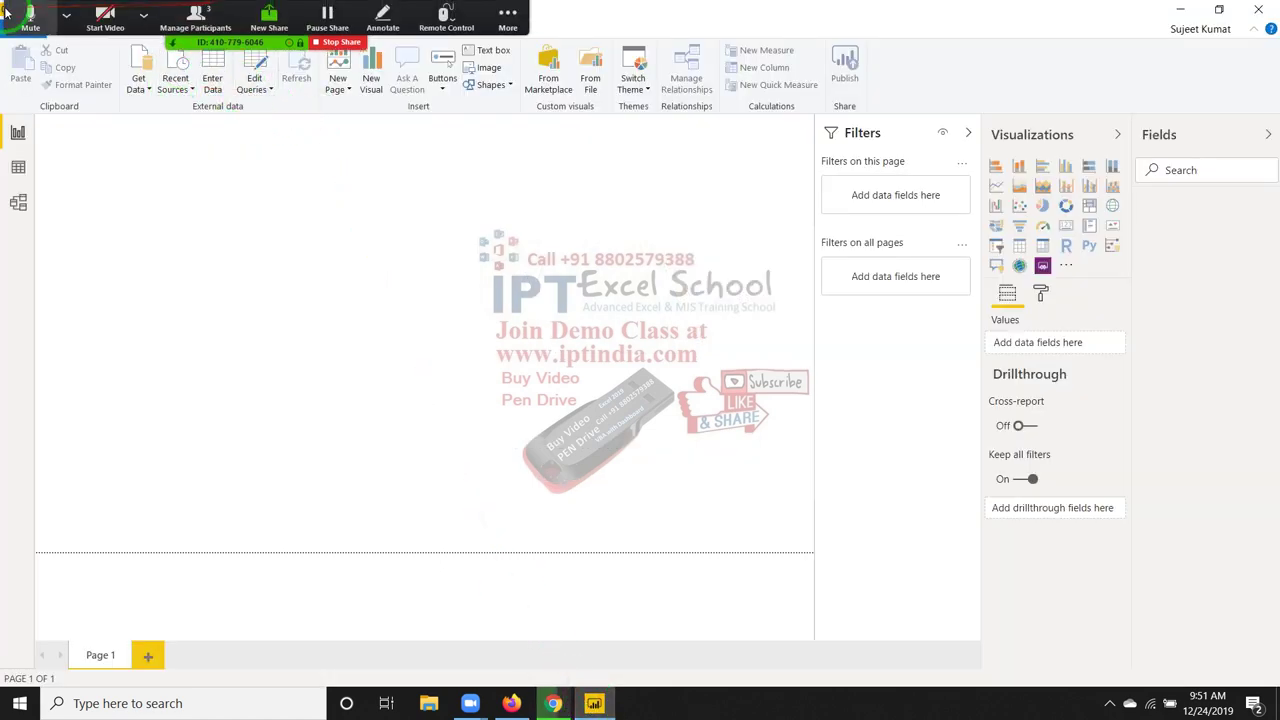
left_click(31, 17)
left_click(1108, 702)
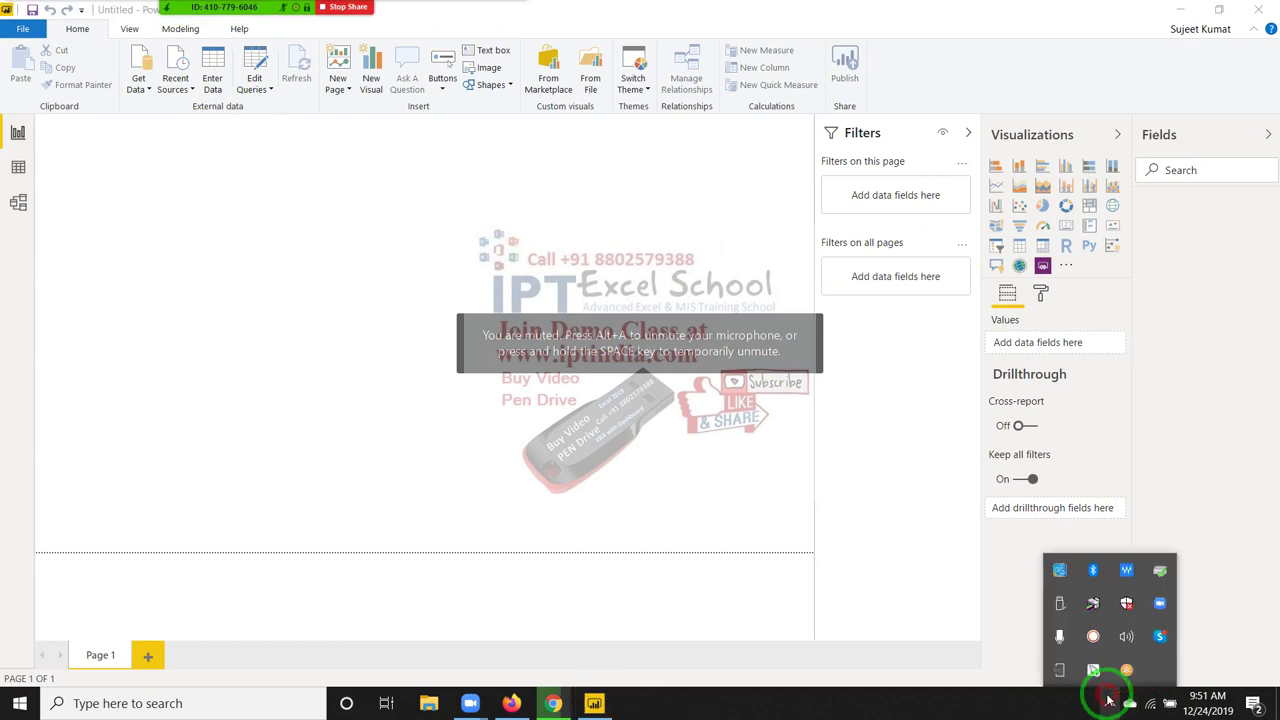
left_click(1093, 668)
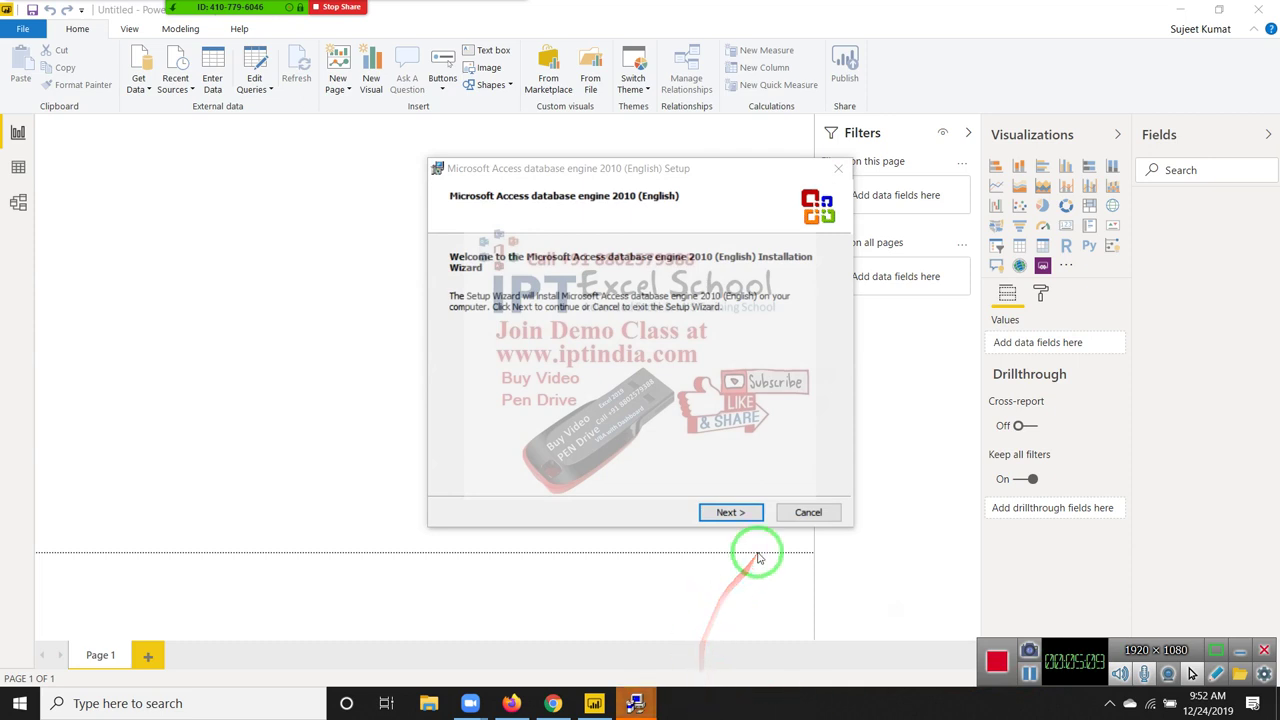
Accept the license terms and install the engine to the default location
left_click(731, 513)
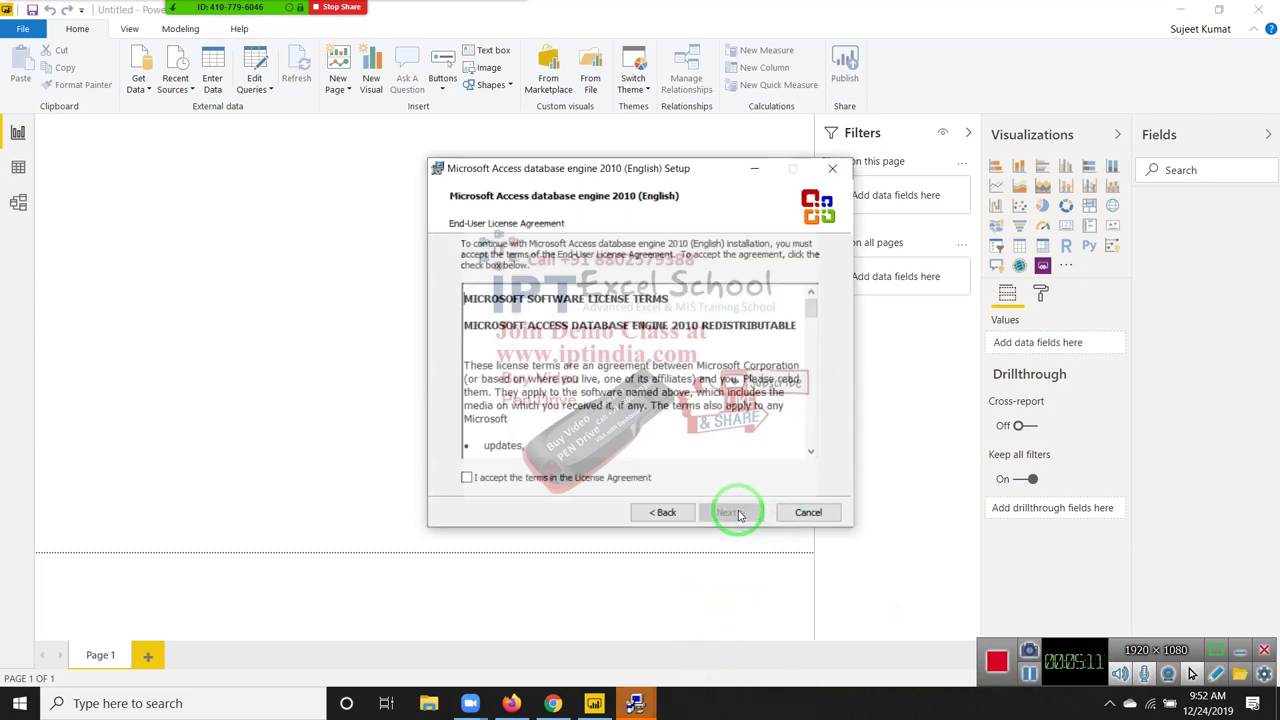
left_click(622, 485)
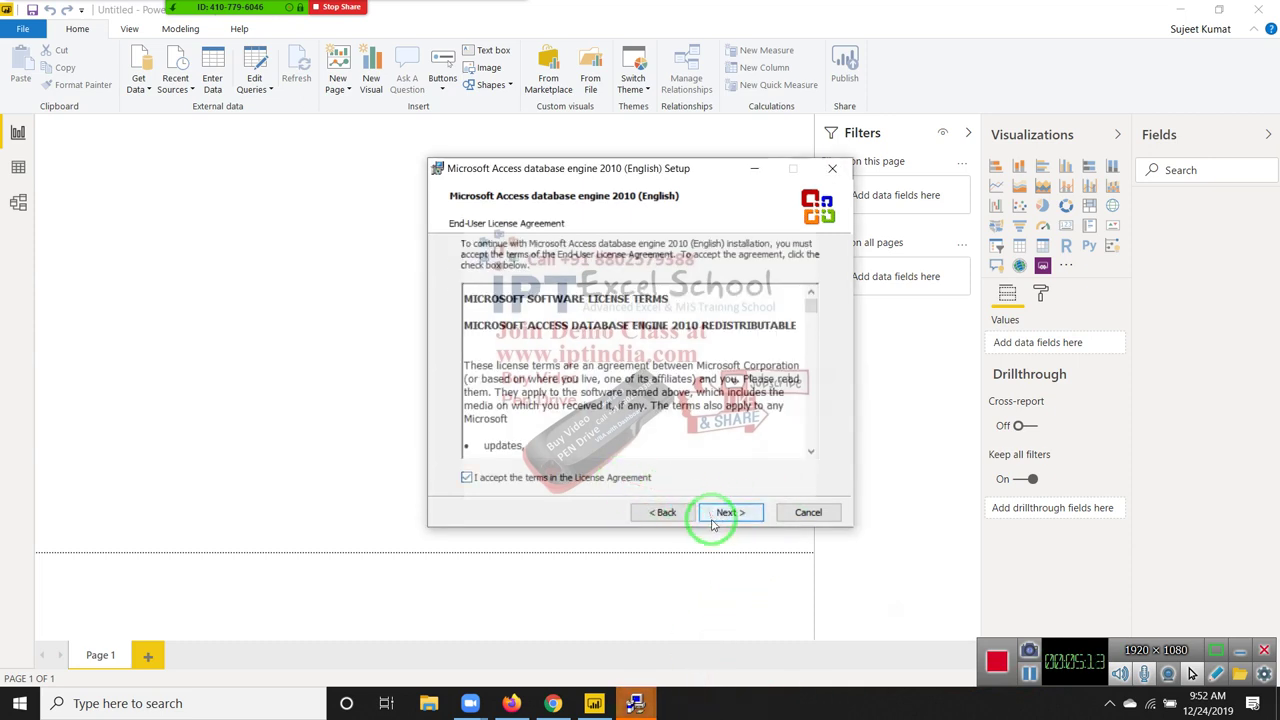
left_click(731, 513)
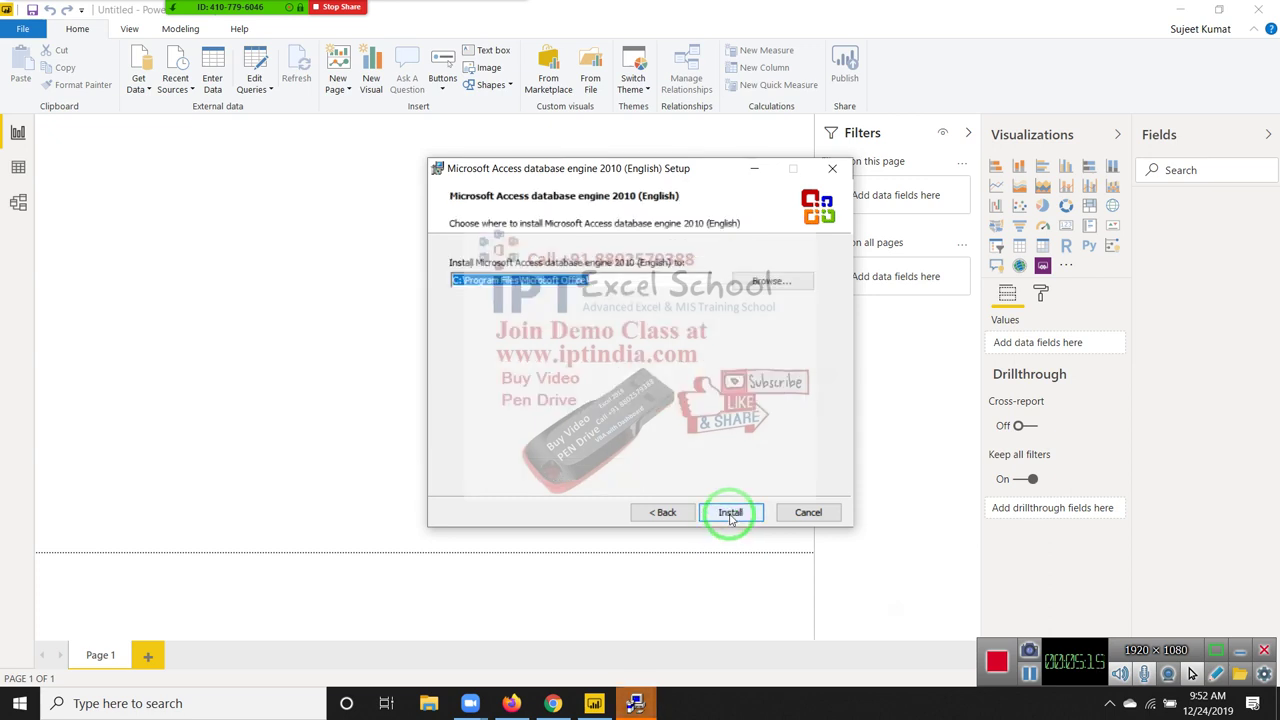
left_click(731, 513)
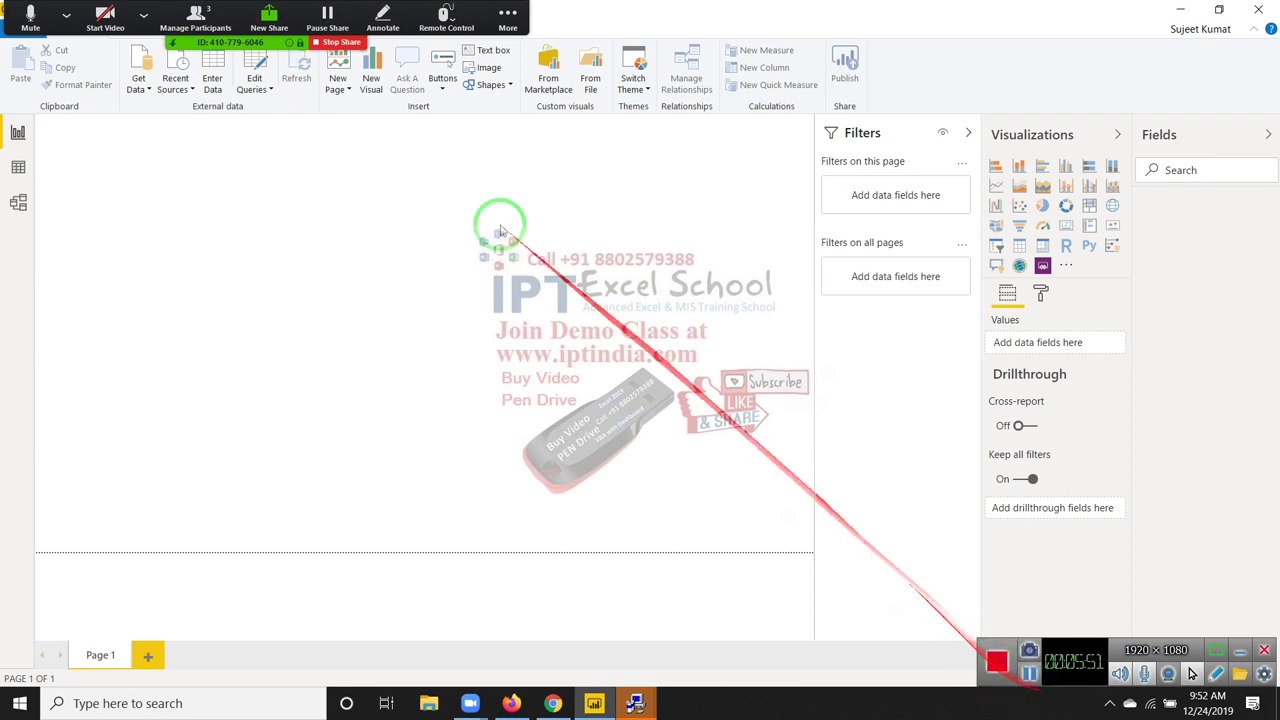
Choose SQL Server database from the Database connectors in the full Get Data list and connect
left_click(66, 14)
left_click(138, 86)
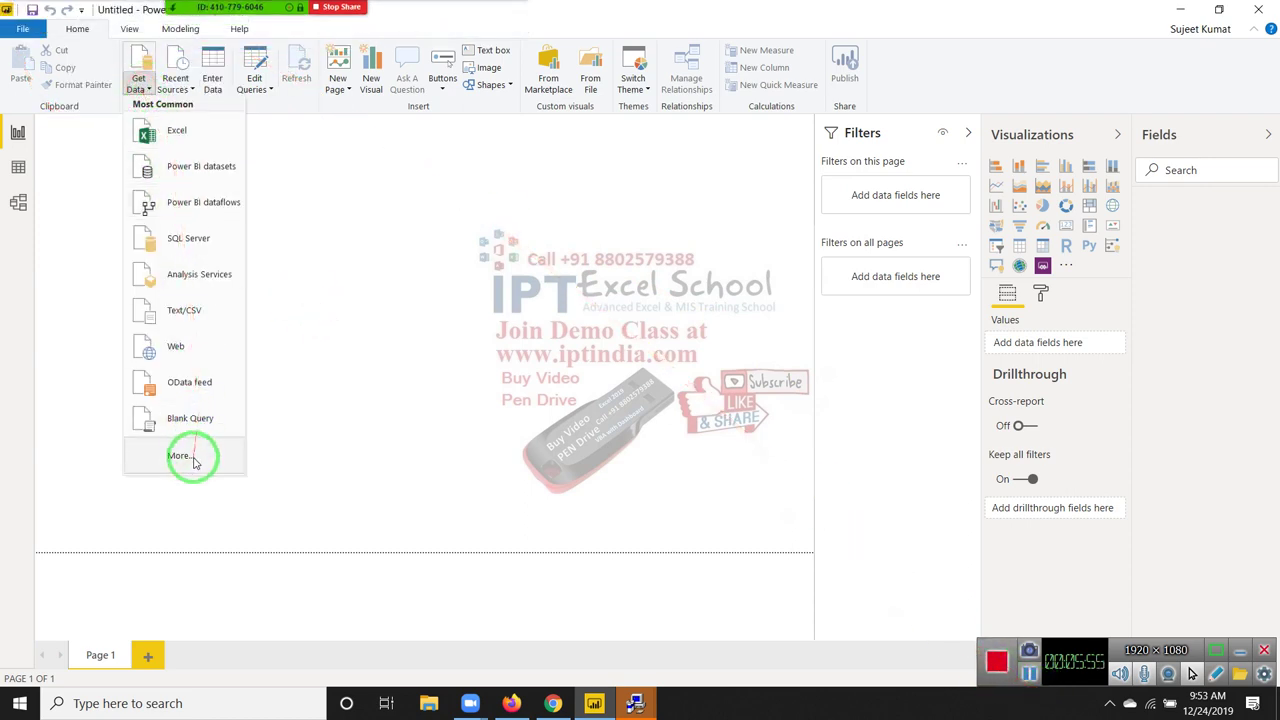
left_click(194, 458)
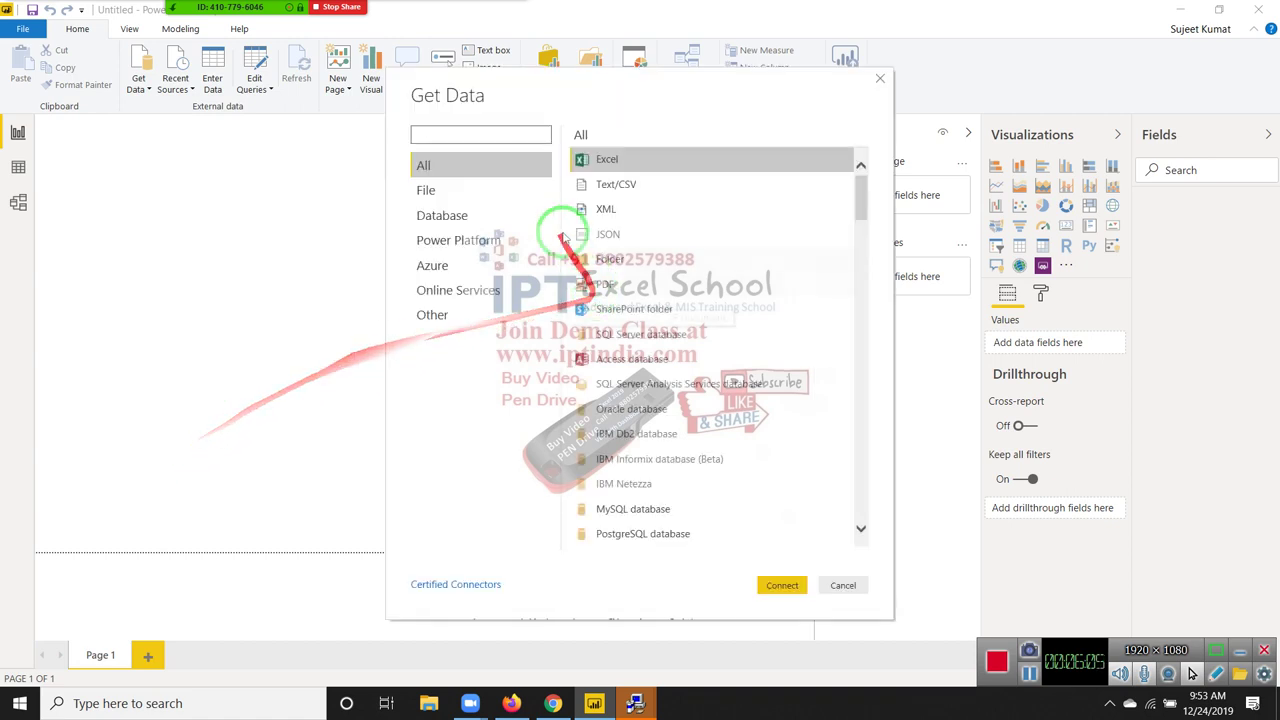
left_click(468, 220)
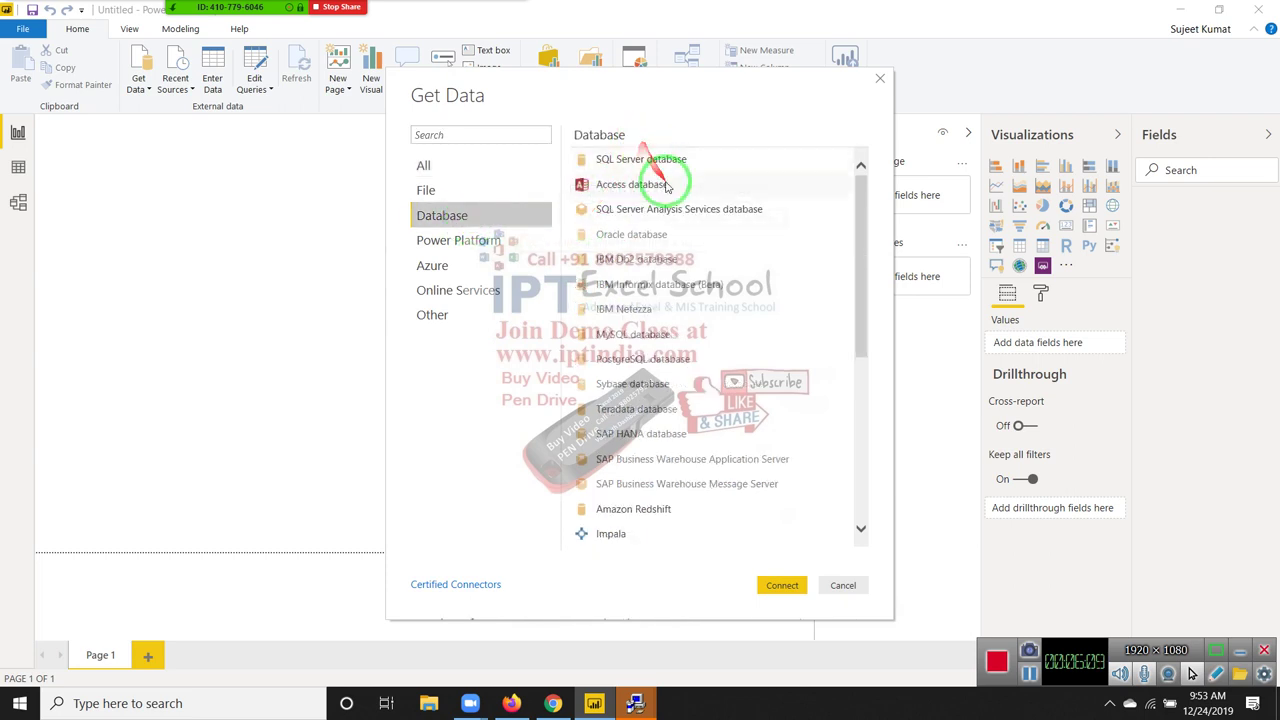
left_click(670, 163)
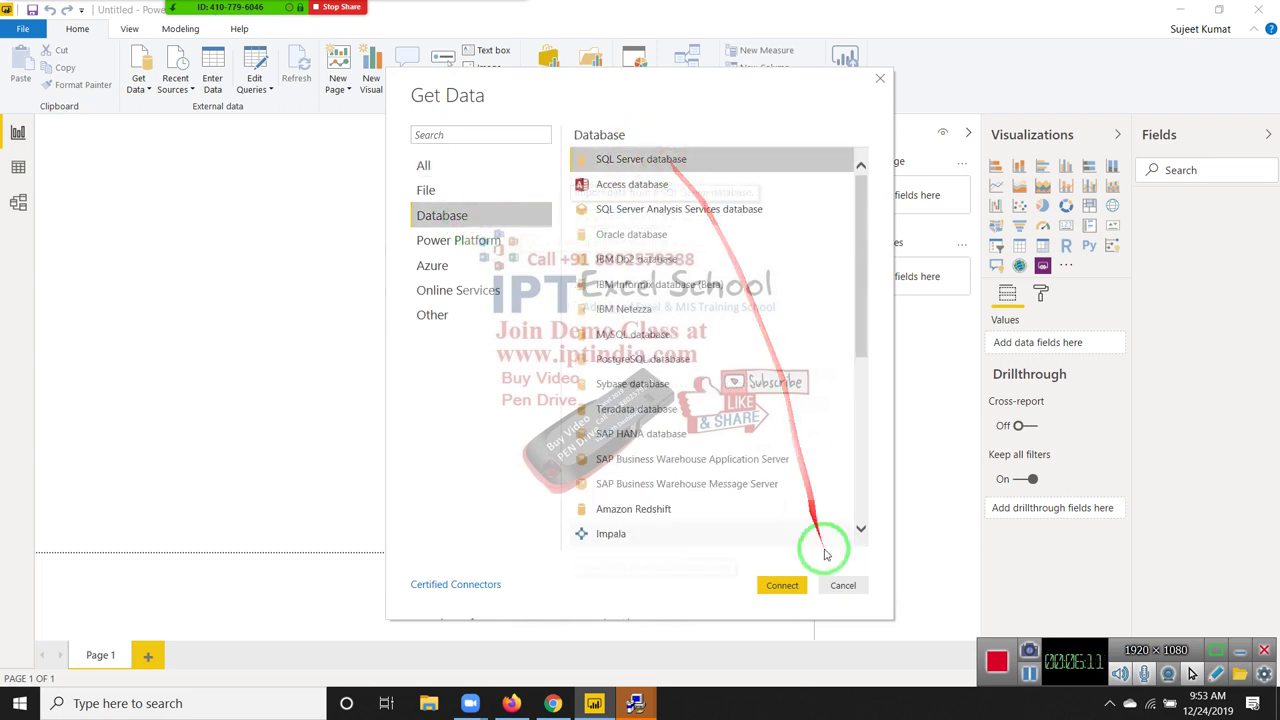
left_click(795, 586)
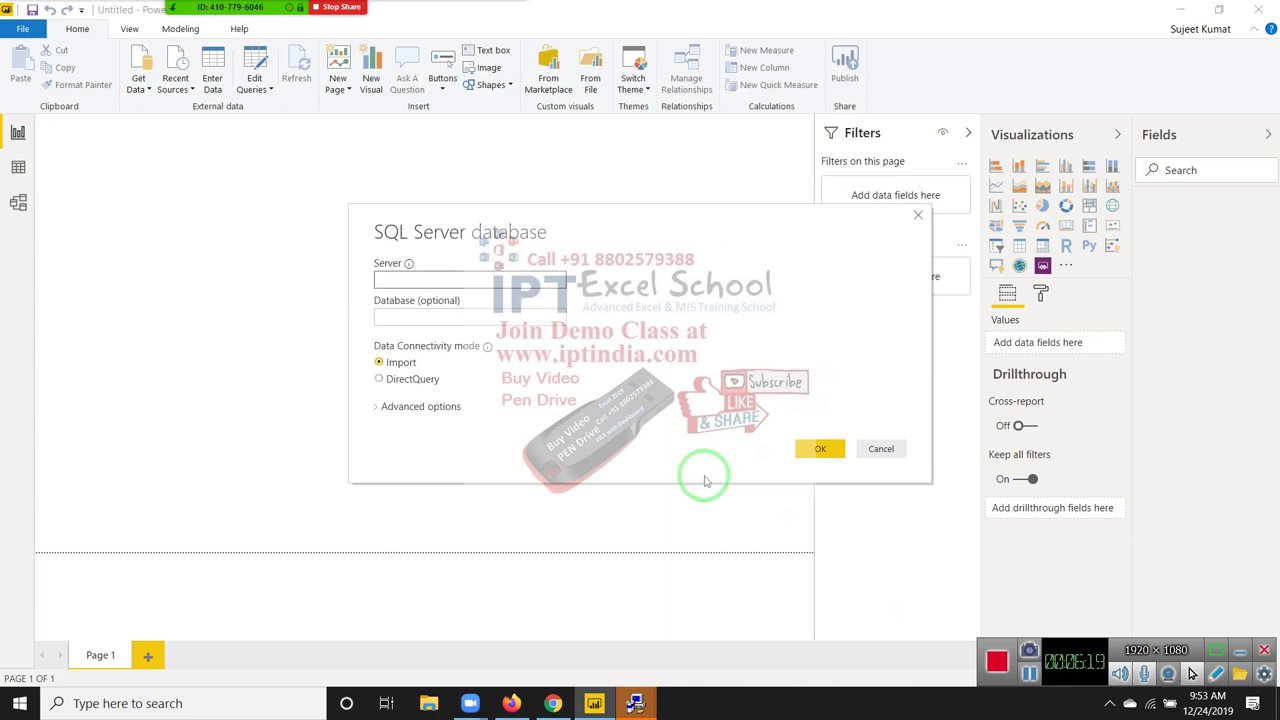
left_click(492, 310)
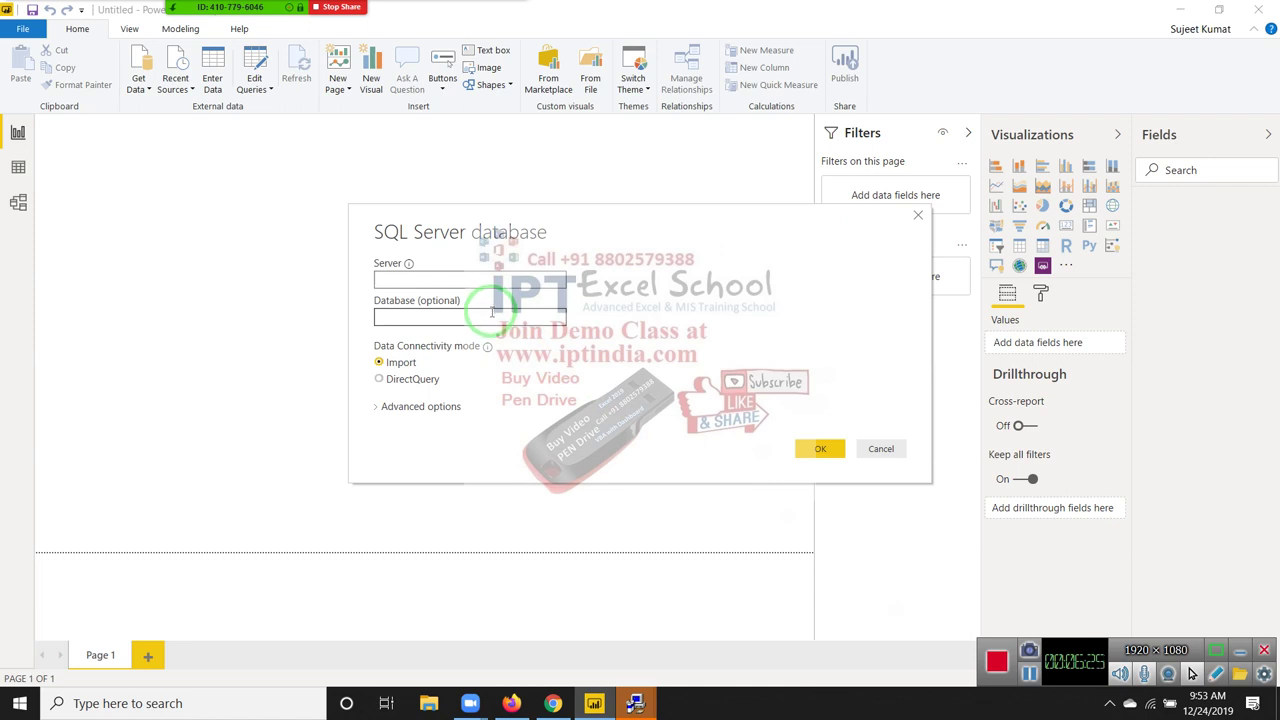
key("super")
type("s")
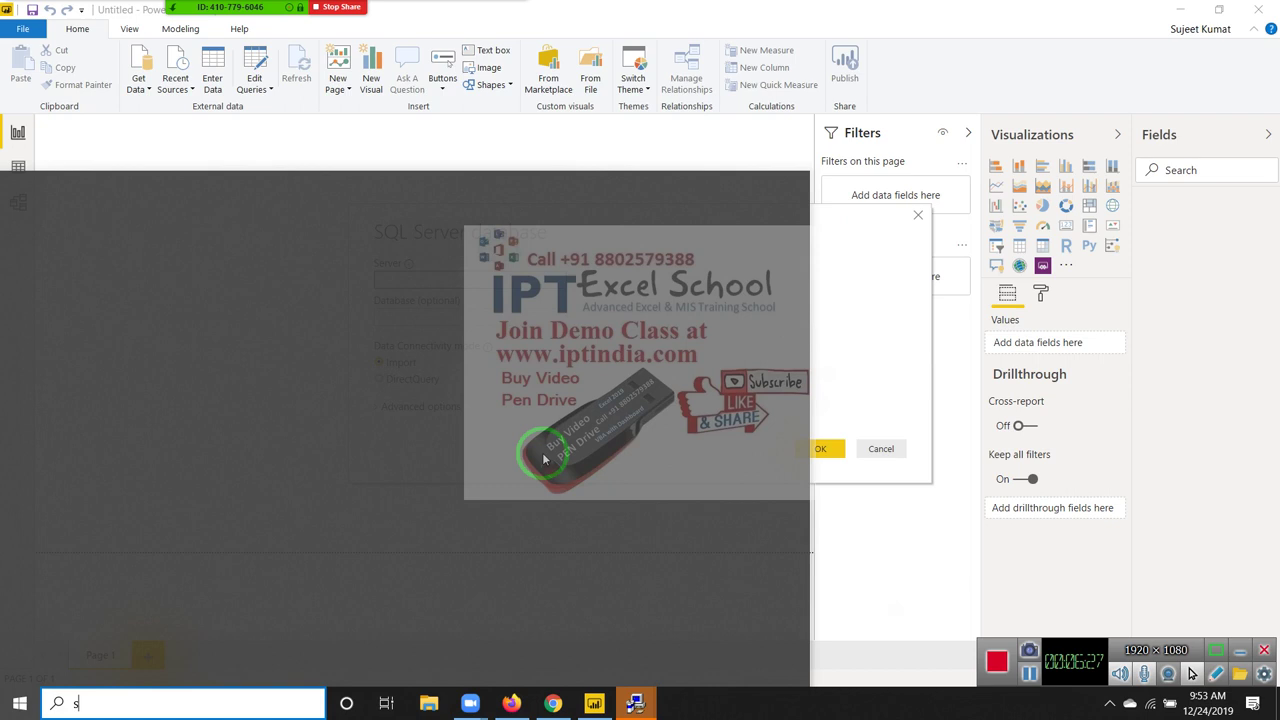
type("q")
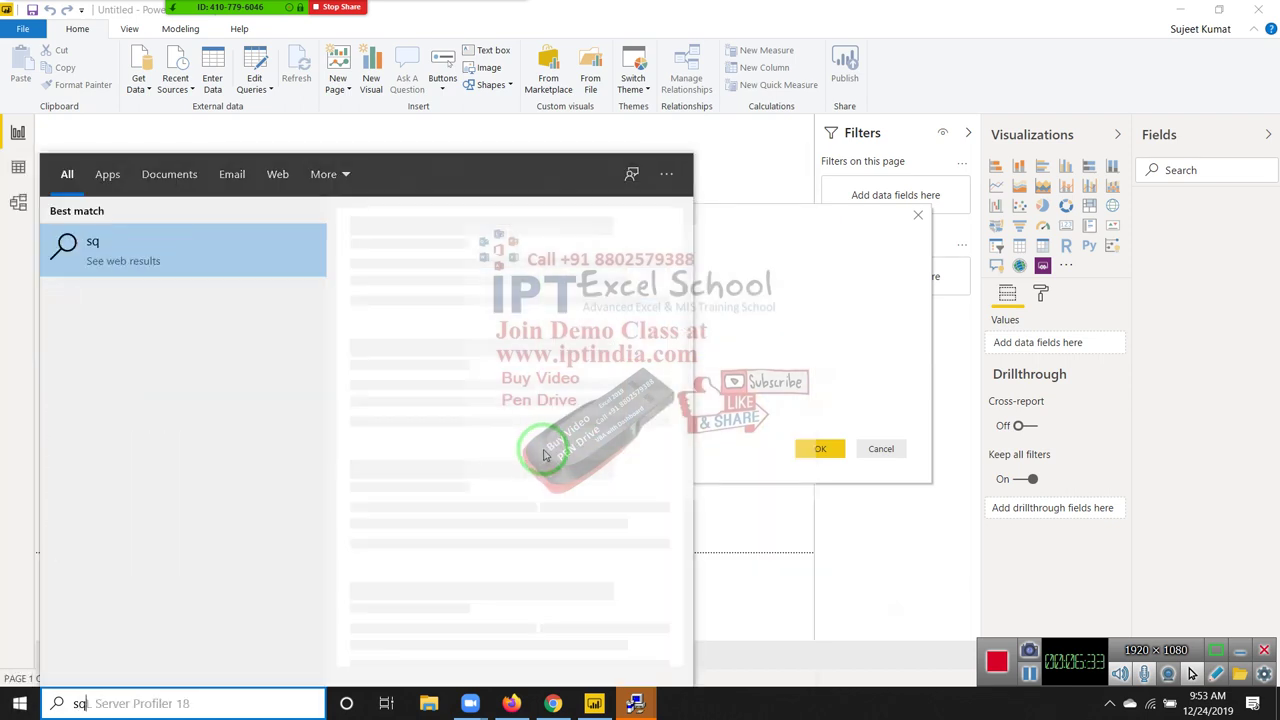
type("l")
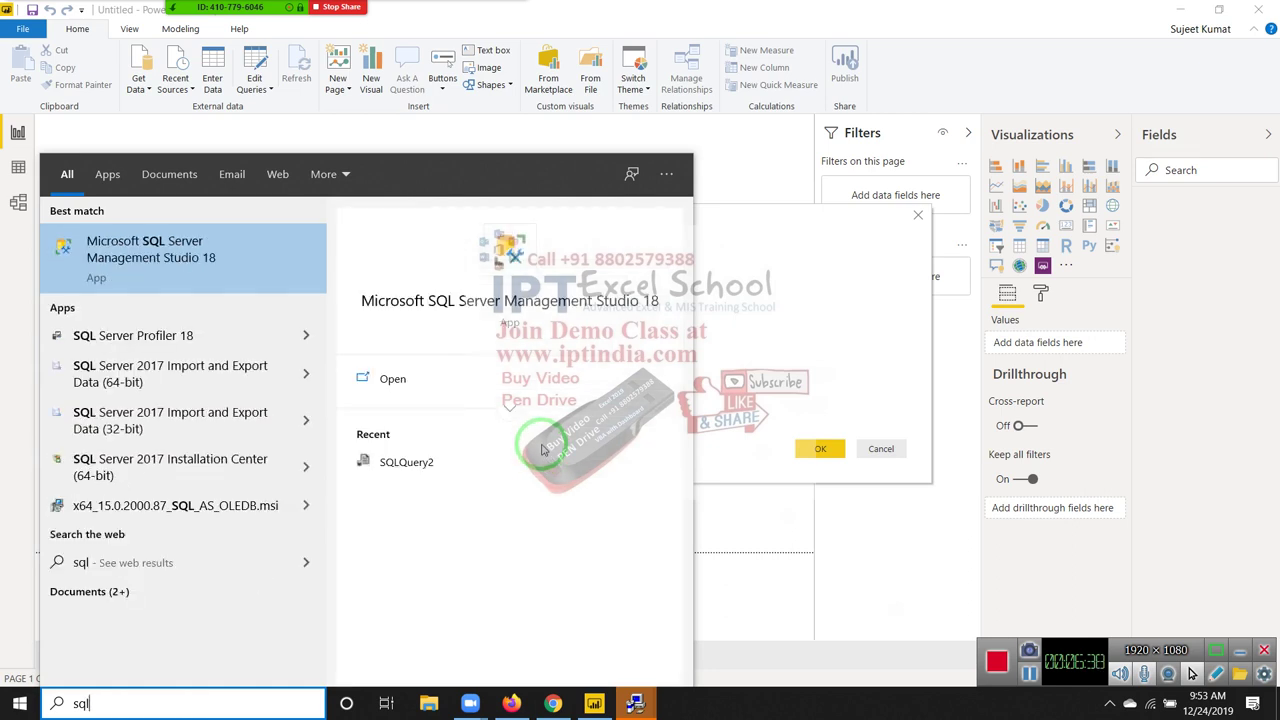
left_click(576, 305)
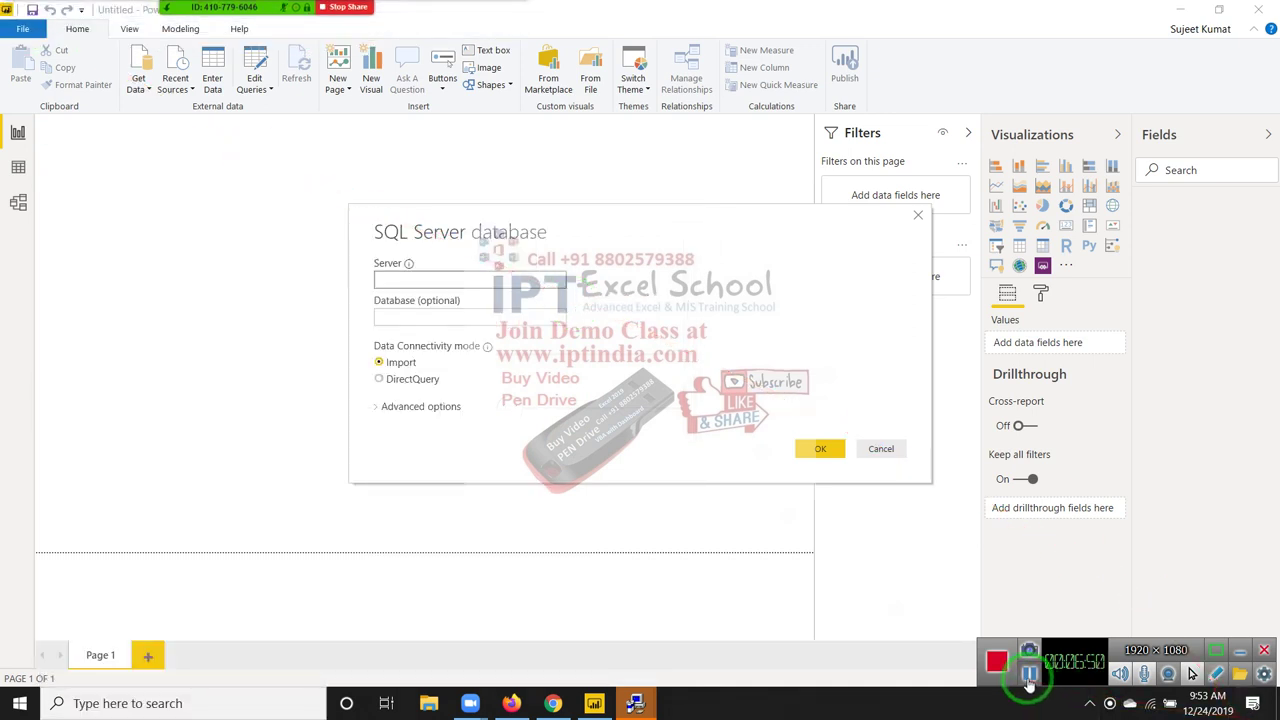
Look over the Server, Database and Advanced options fields, then cancel the SQL Server dialog
left_click(586, 676)
left_click(590, 695)
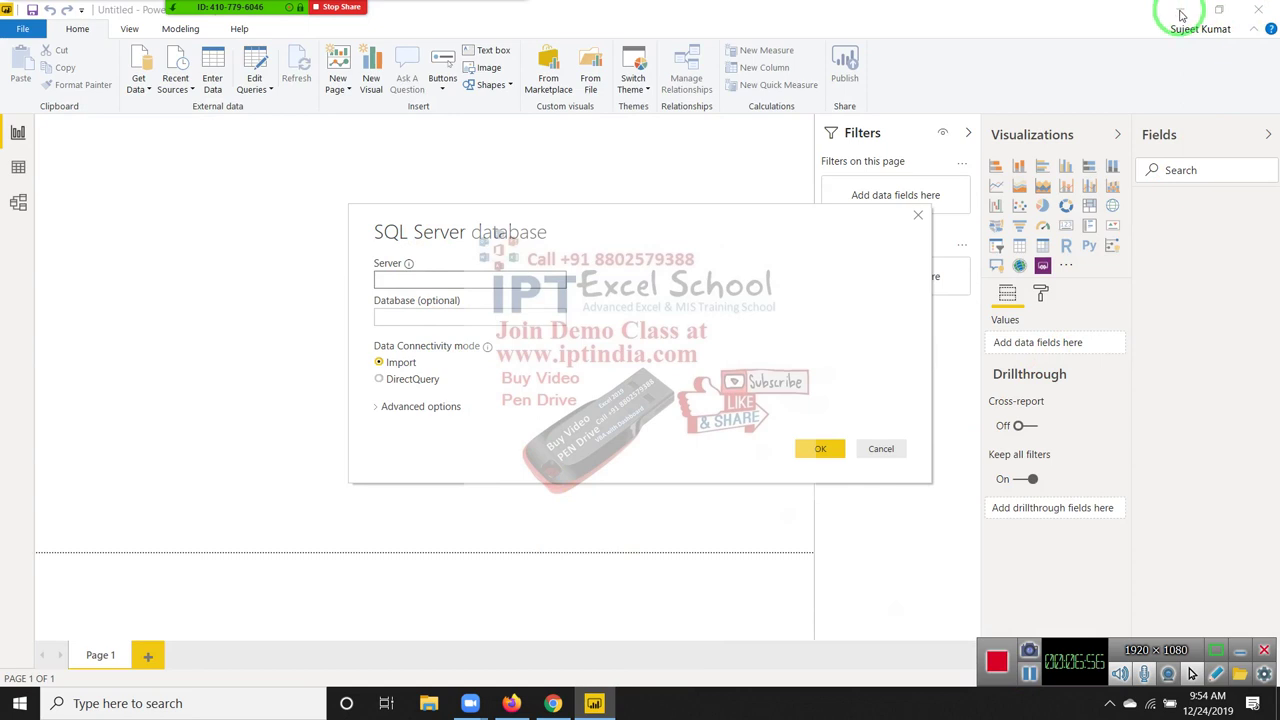
left_click(529, 279)
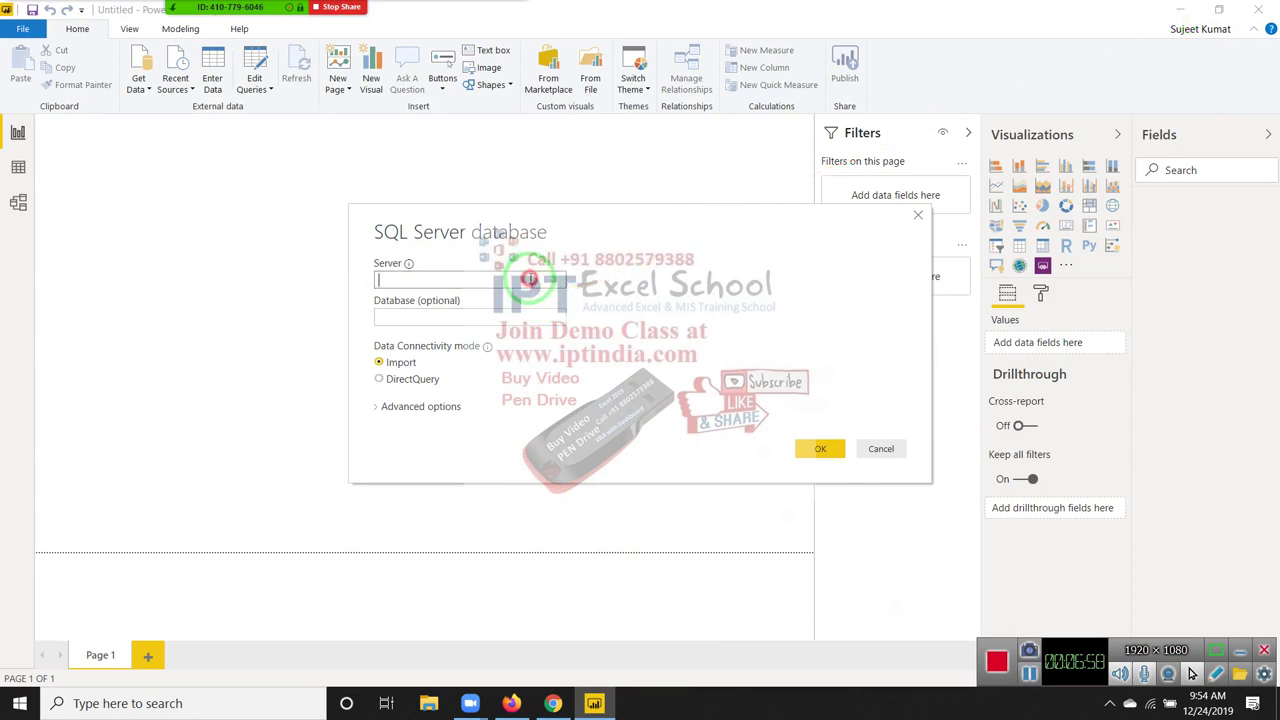
left_click(507, 317)
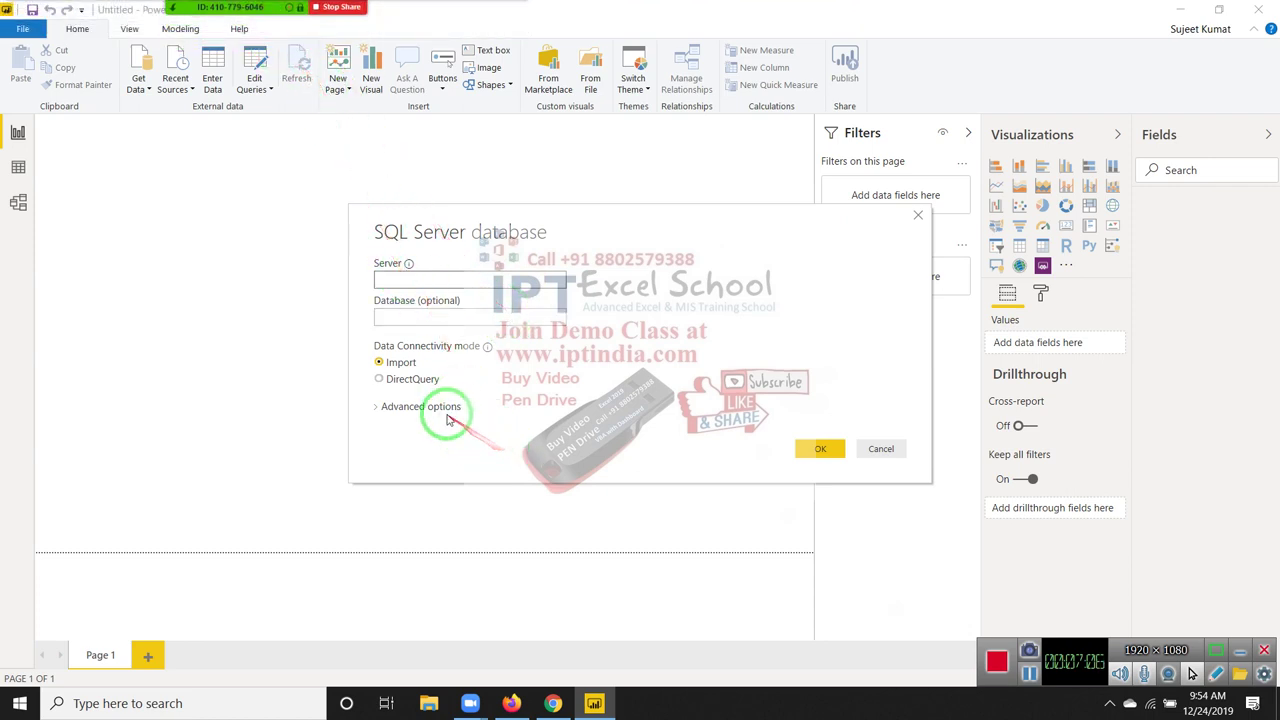
left_click(444, 410)
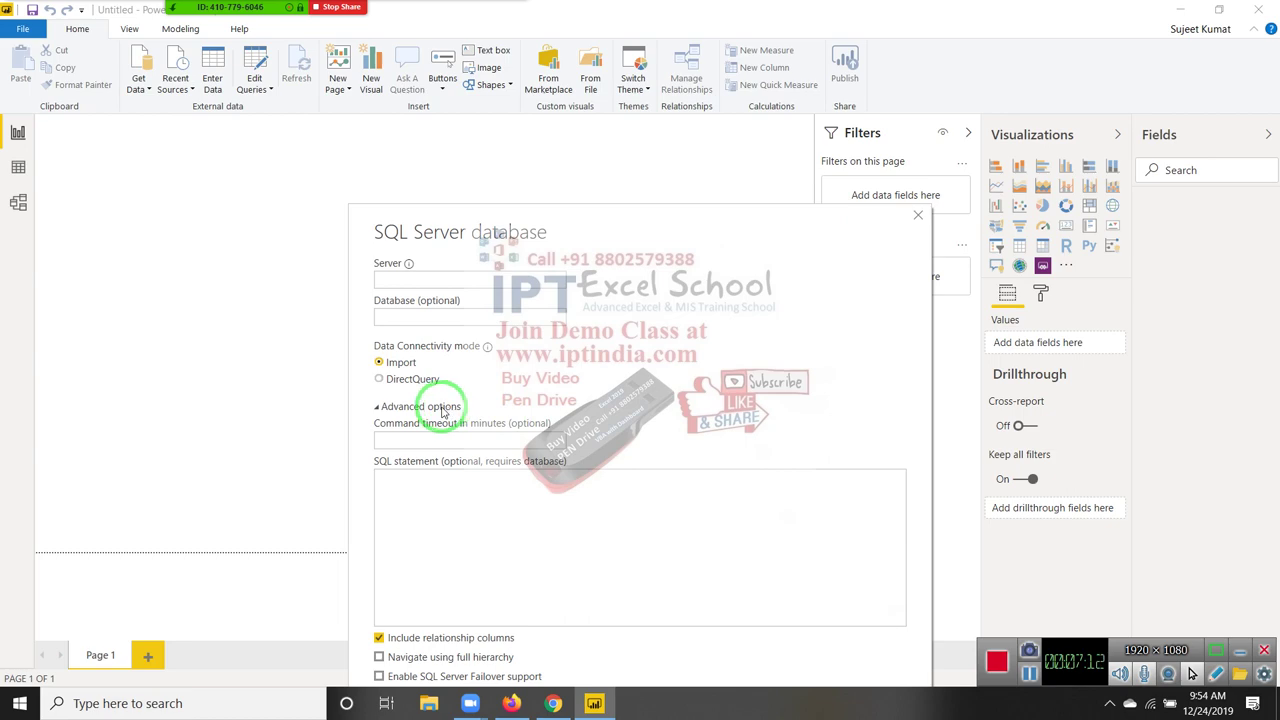
left_click(443, 408)
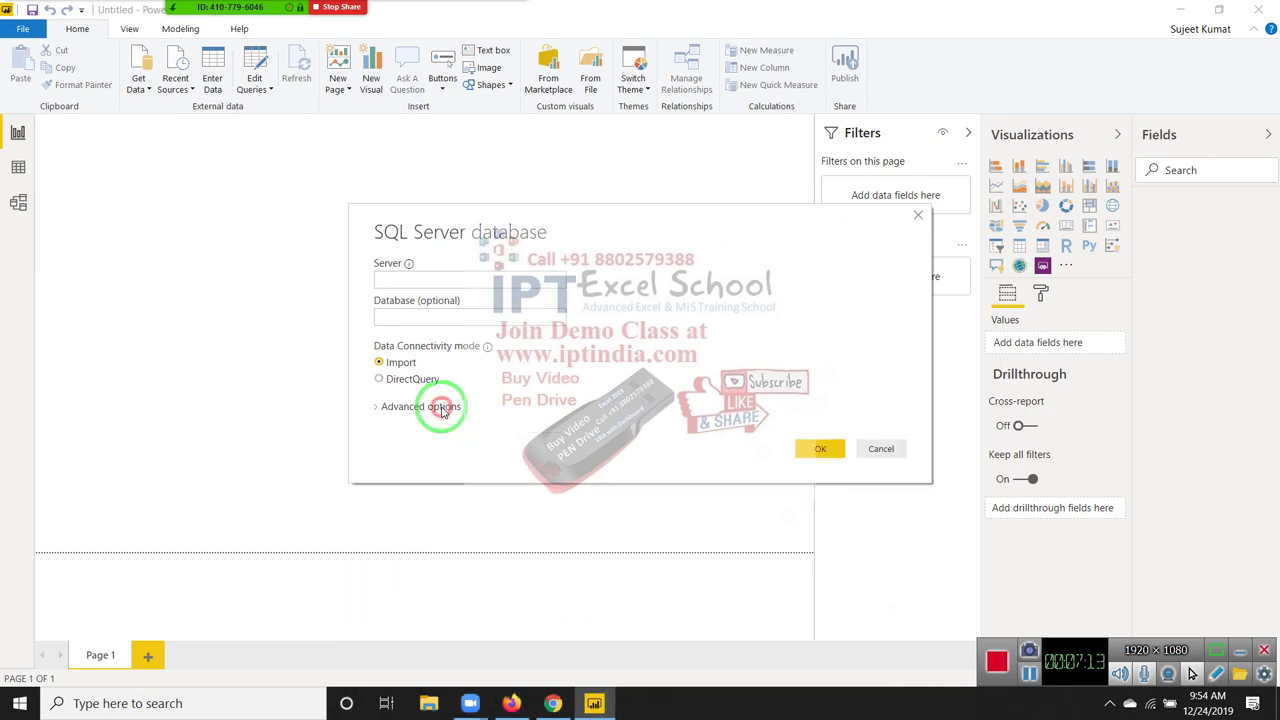
left_click(574, 705)
left_click(570, 705)
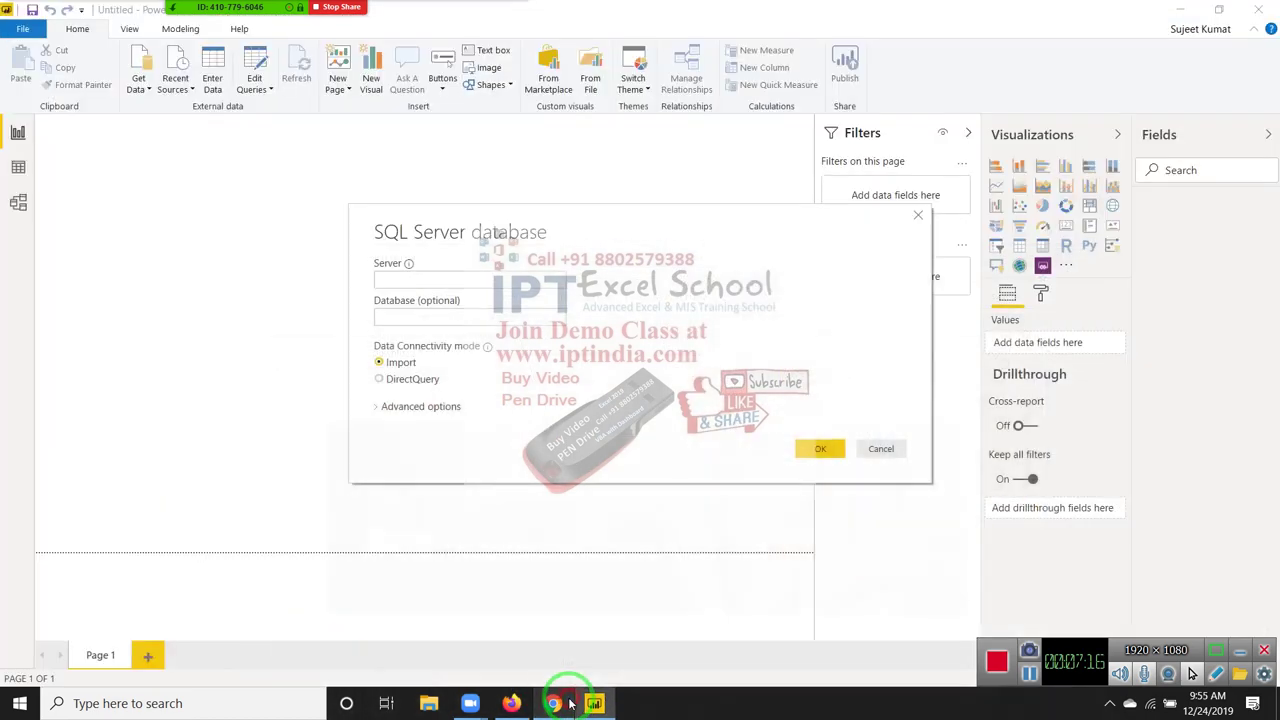
left_click(880, 450)
Launch SQL Server Management Studio 18 from Windows search
key("super")
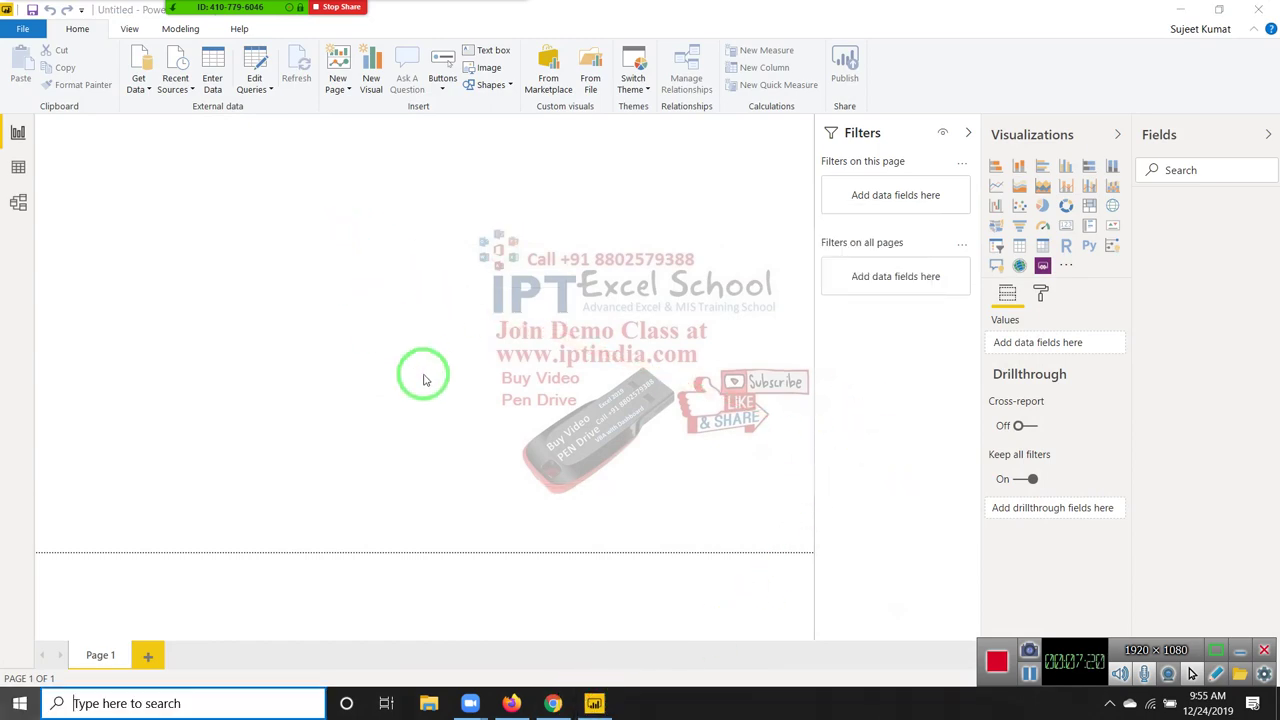
type("sq")
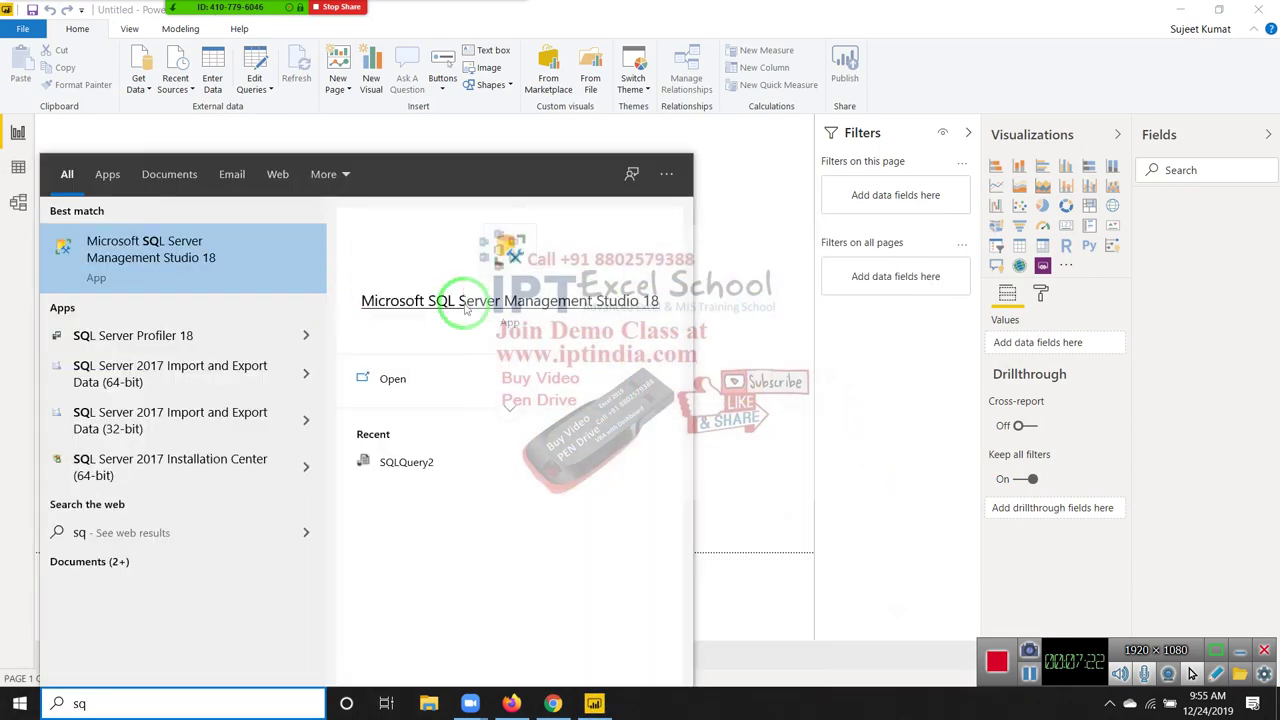
left_click(463, 305)
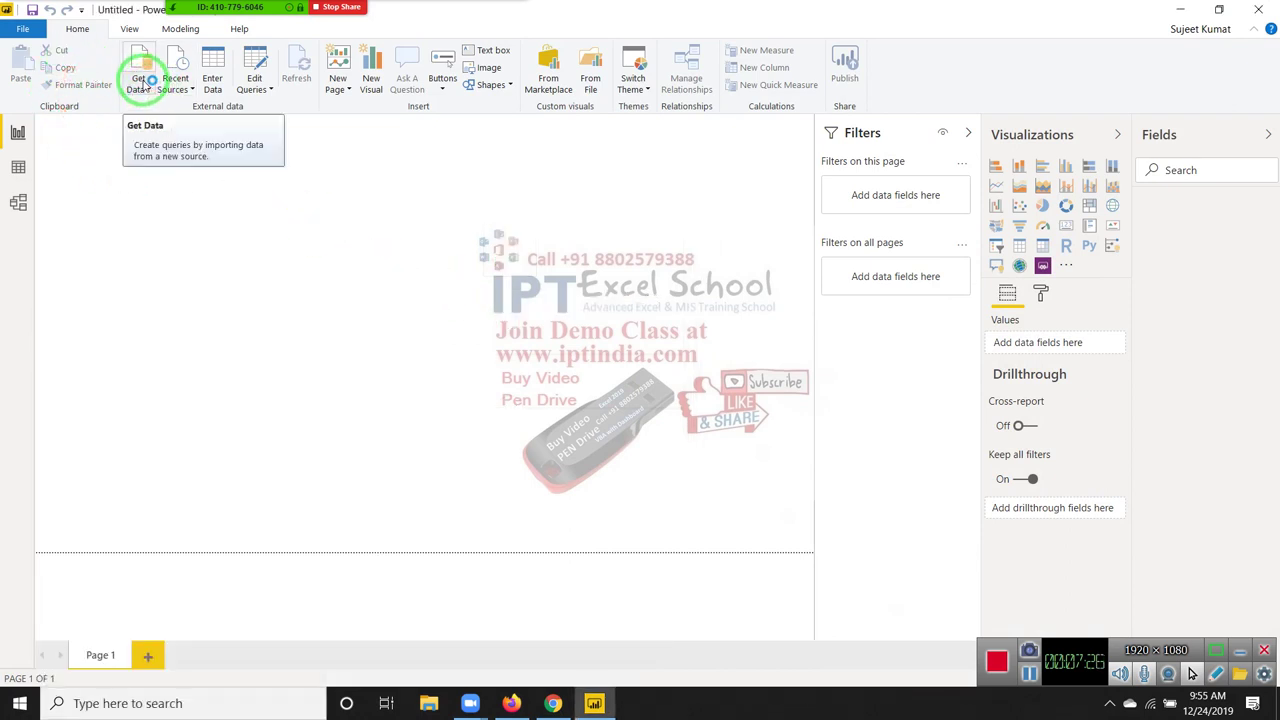
Choose Access database from the Database connectors and connect to reach the file picker
left_click(143, 88)
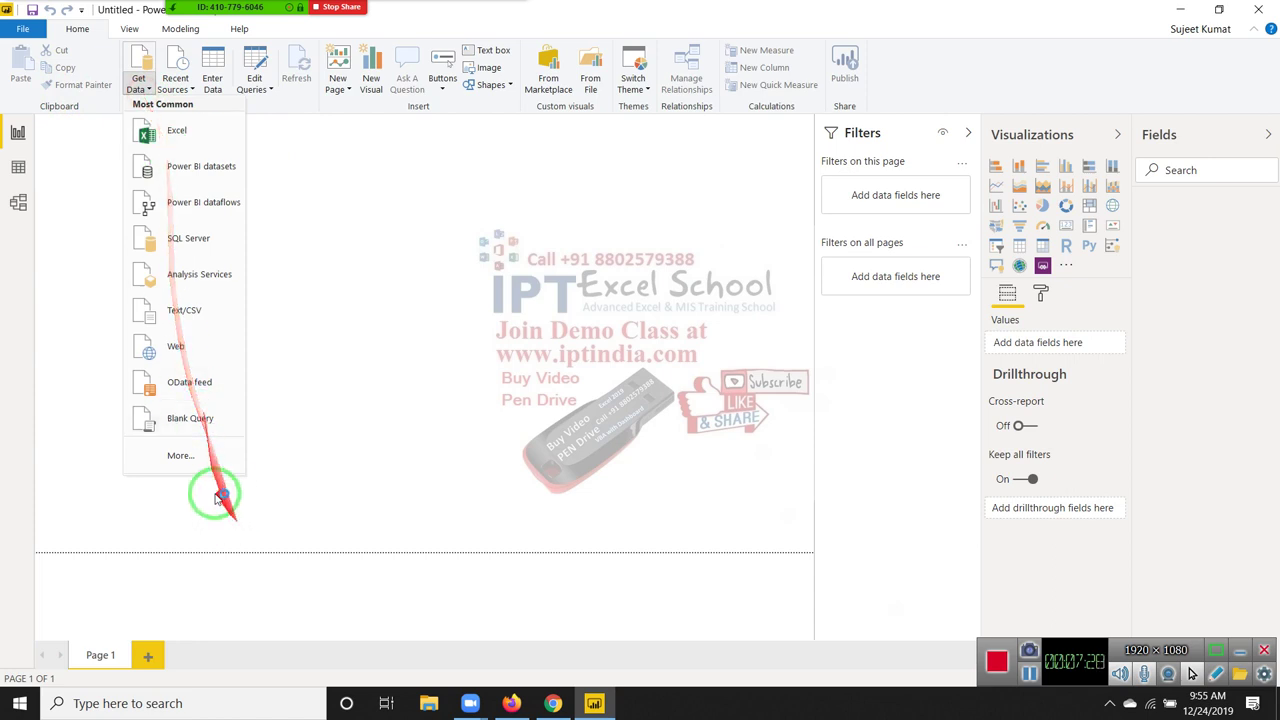
left_click(197, 457)
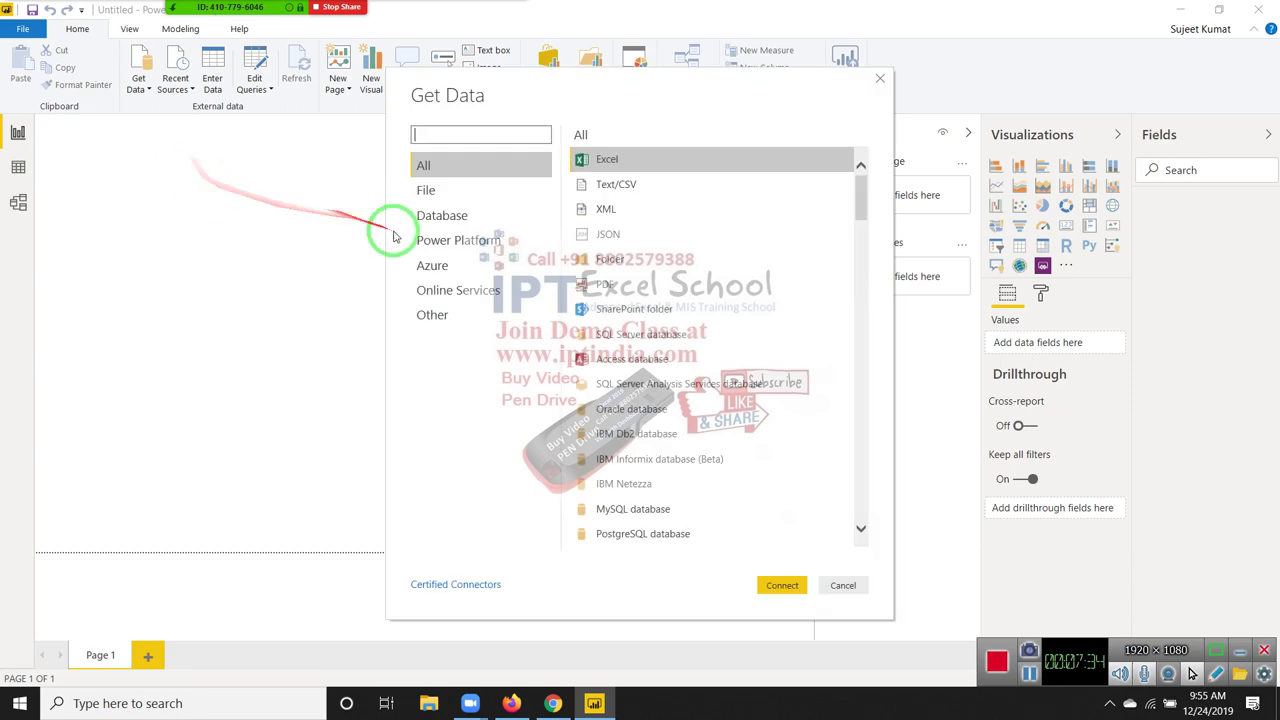
left_click(432, 215)
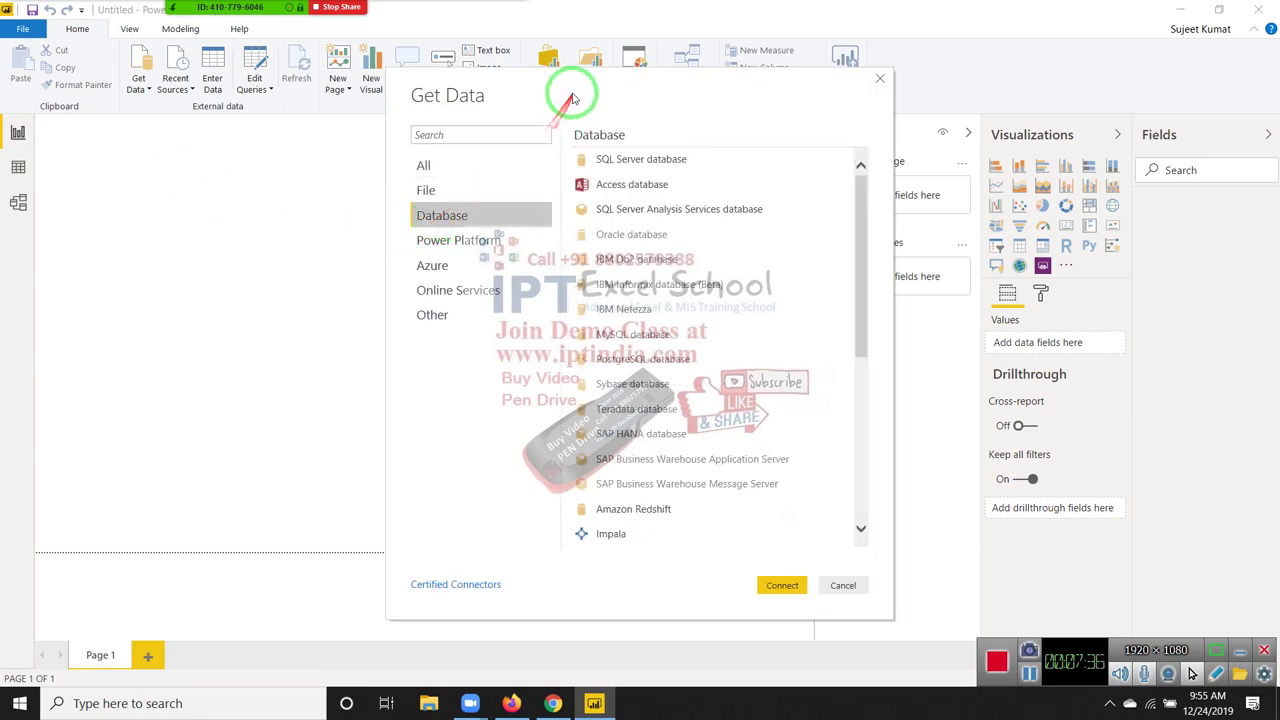
left_click_drag(452, 80, 262, 66)
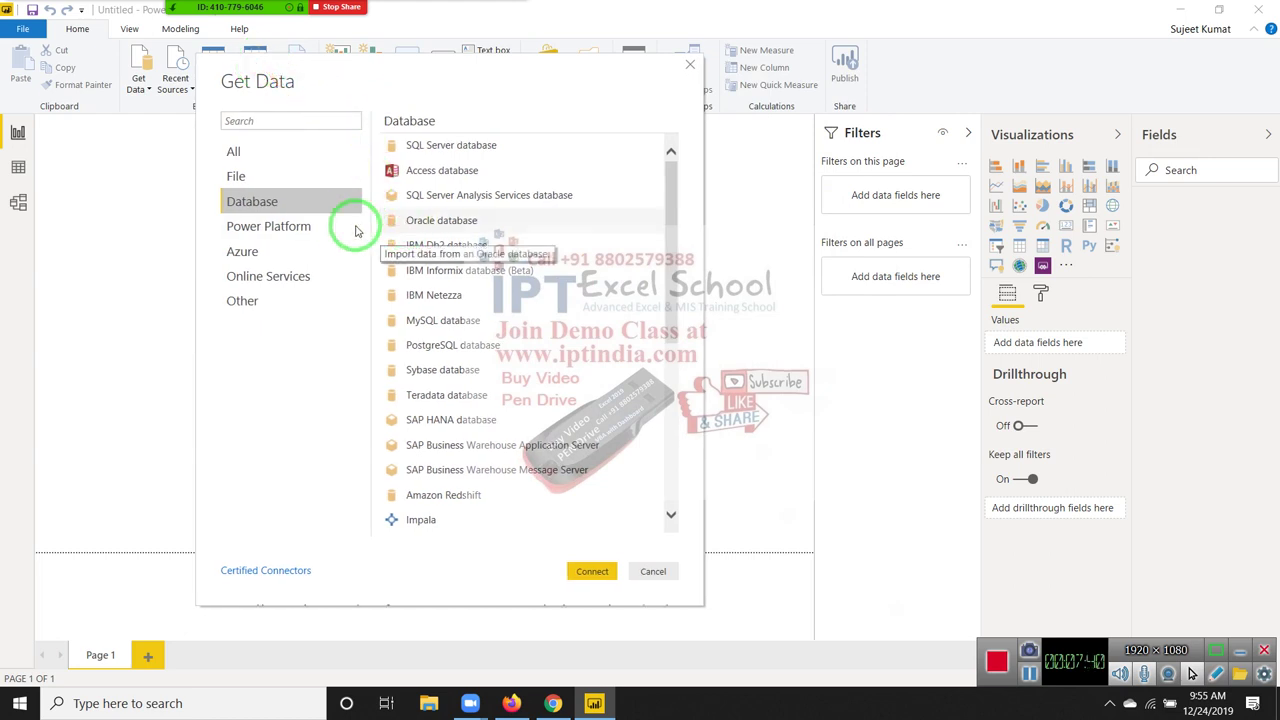
left_click(405, 171)
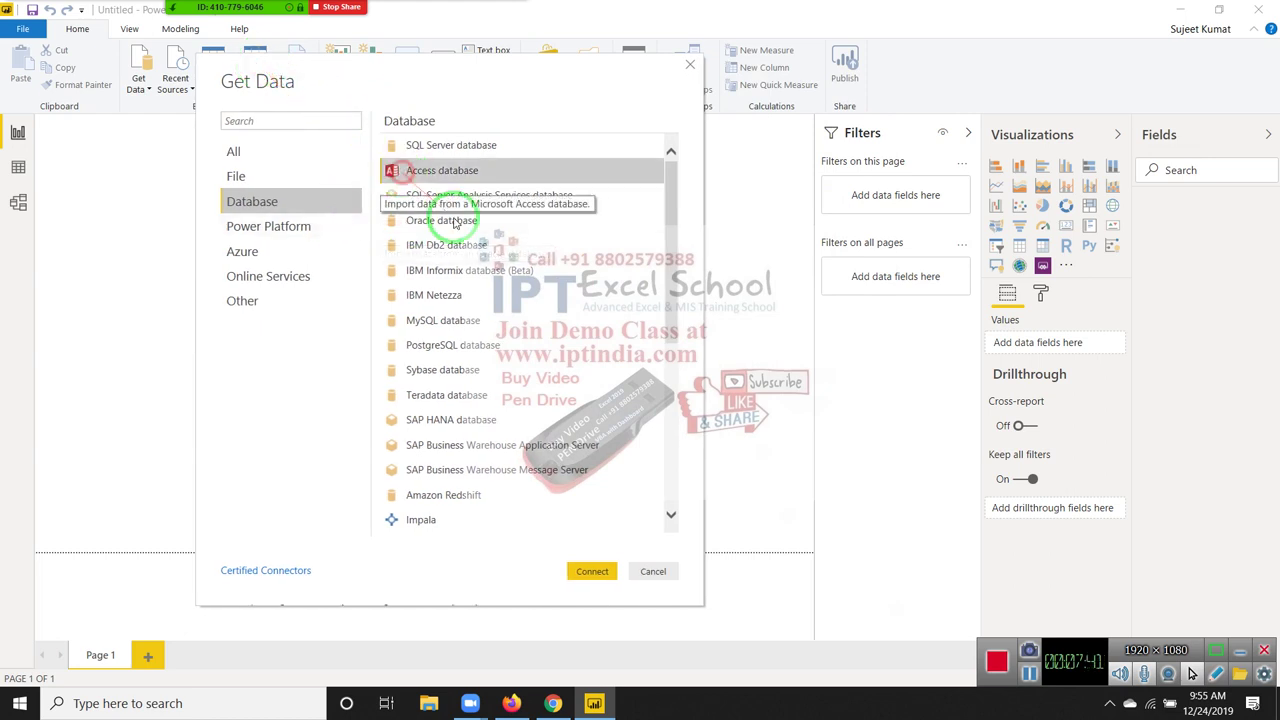
left_click(591, 571)
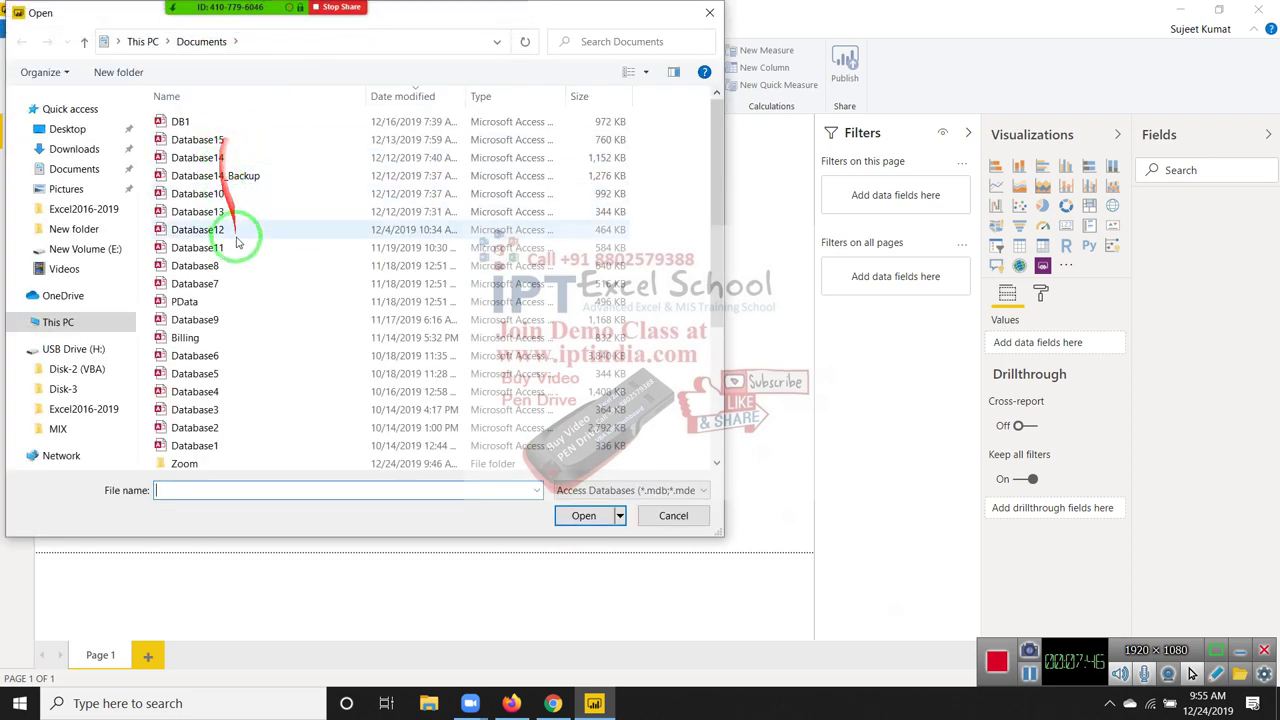
Open the PData database file from the Documents folder
left_click(231, 302)
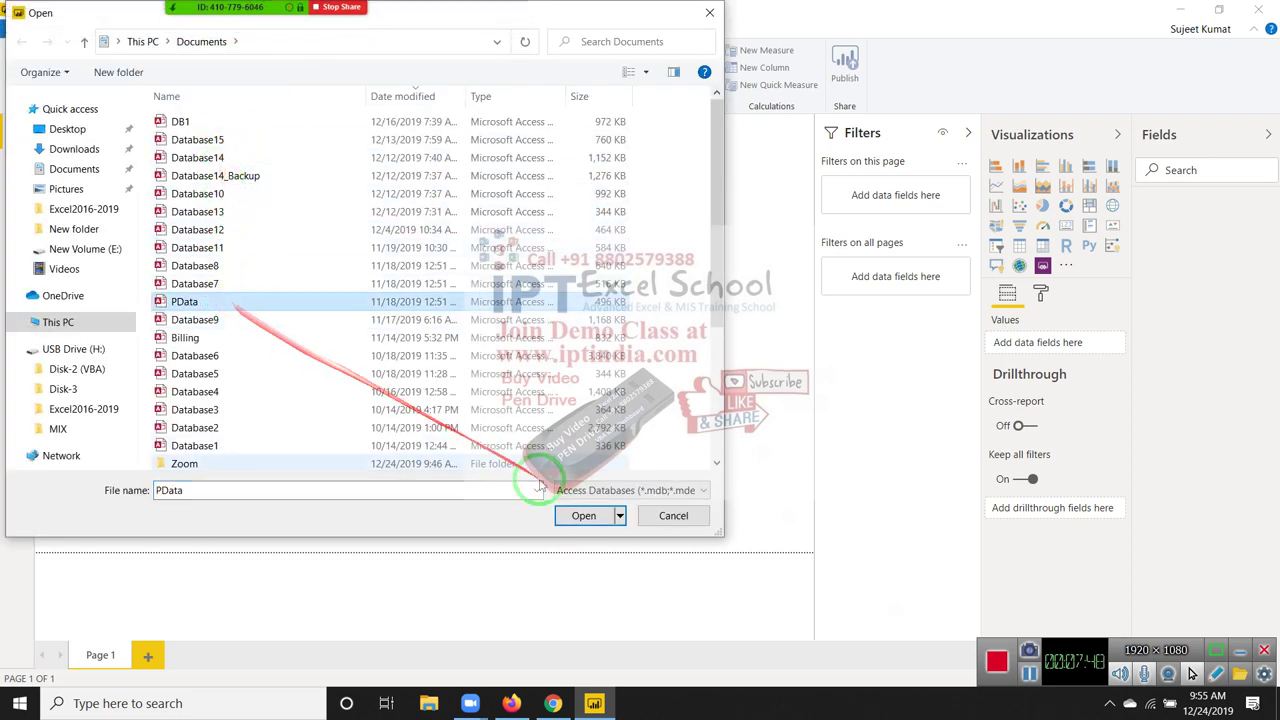
left_click(590, 526)
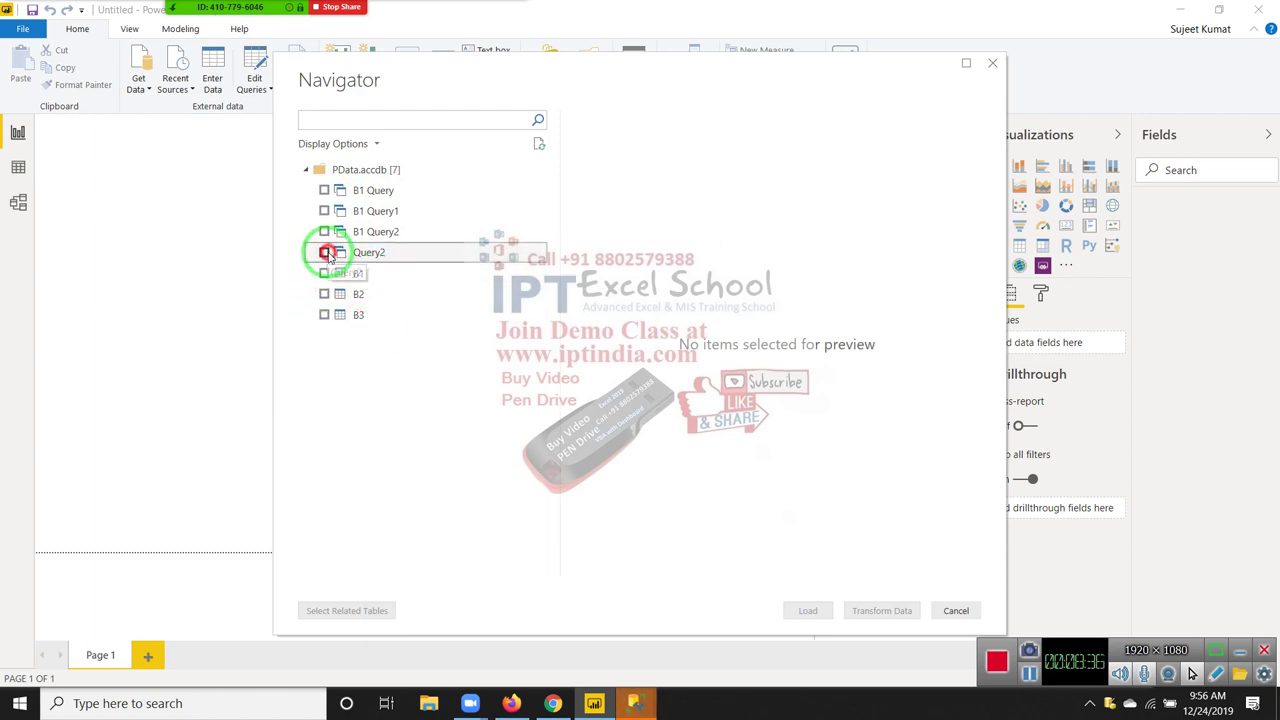
Select Query2 (Month, P-1 to P-6) in the Navigator and load it
left_click(325, 253)
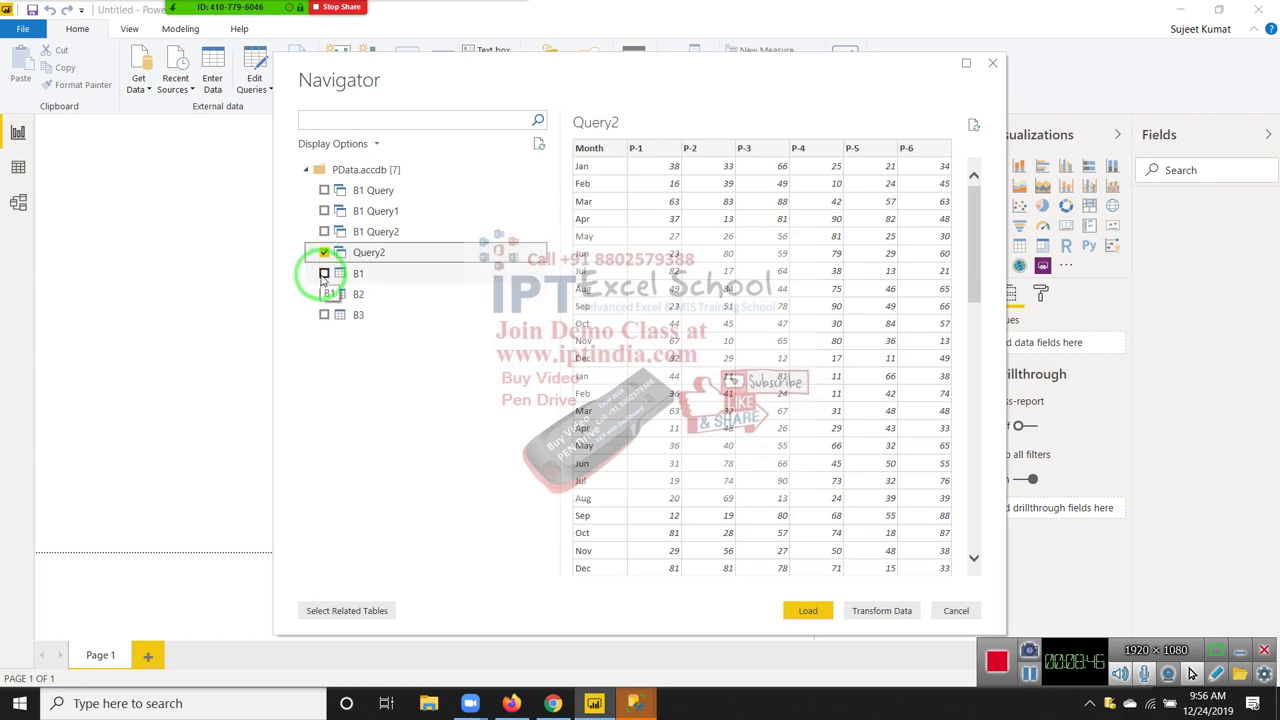
left_click(808, 612)
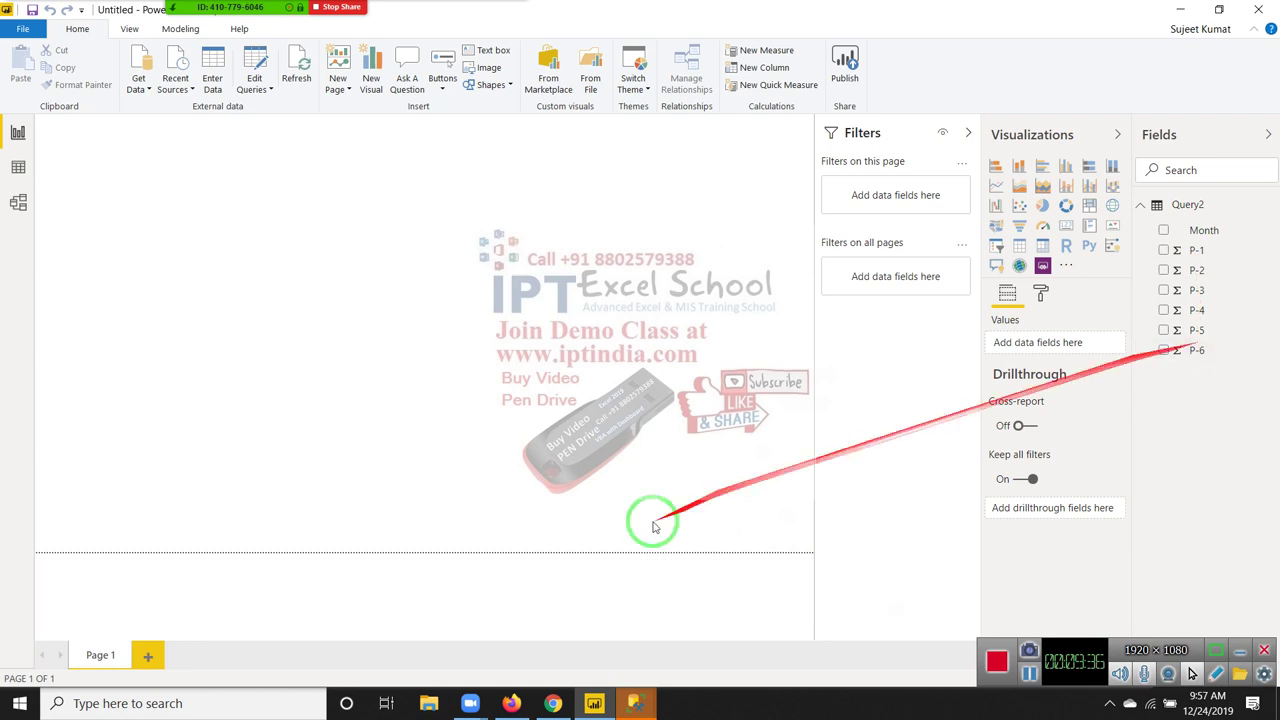
In SSMS, pick DESKTOP-NS5Q35K\IPT from the browsed Database Engine servers and select its name text
left_click(633, 703)
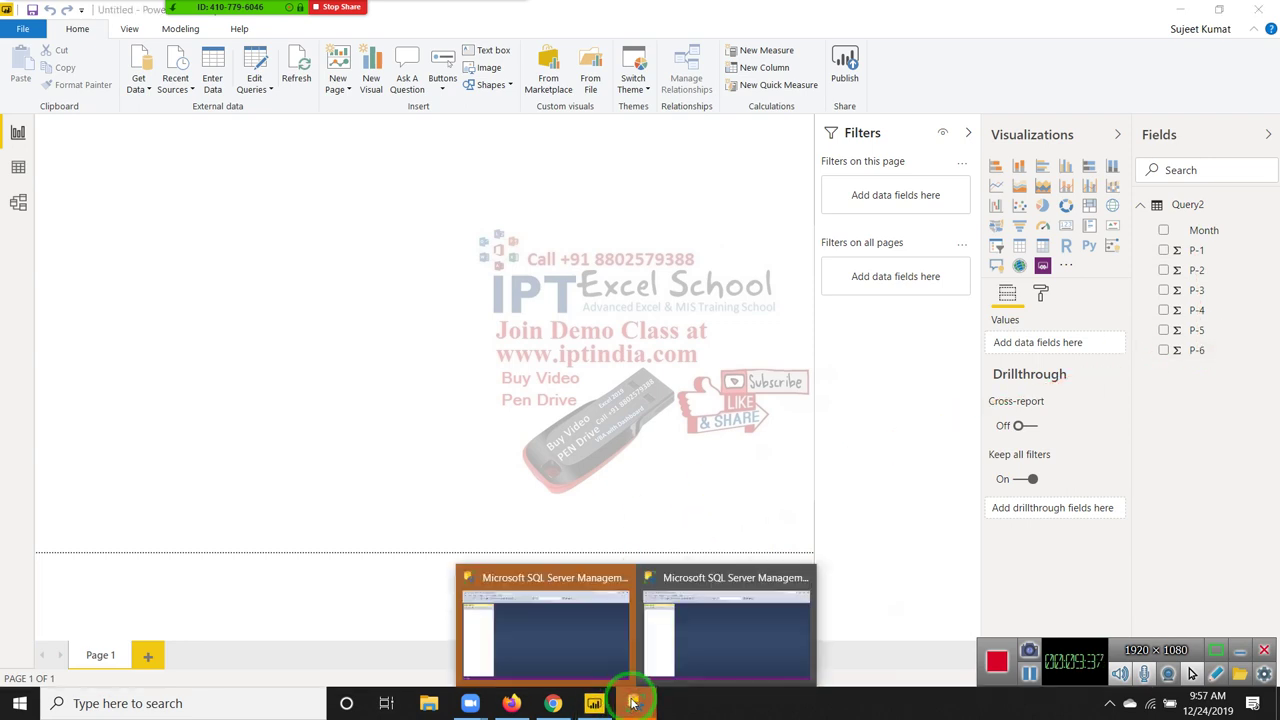
left_click(674, 629)
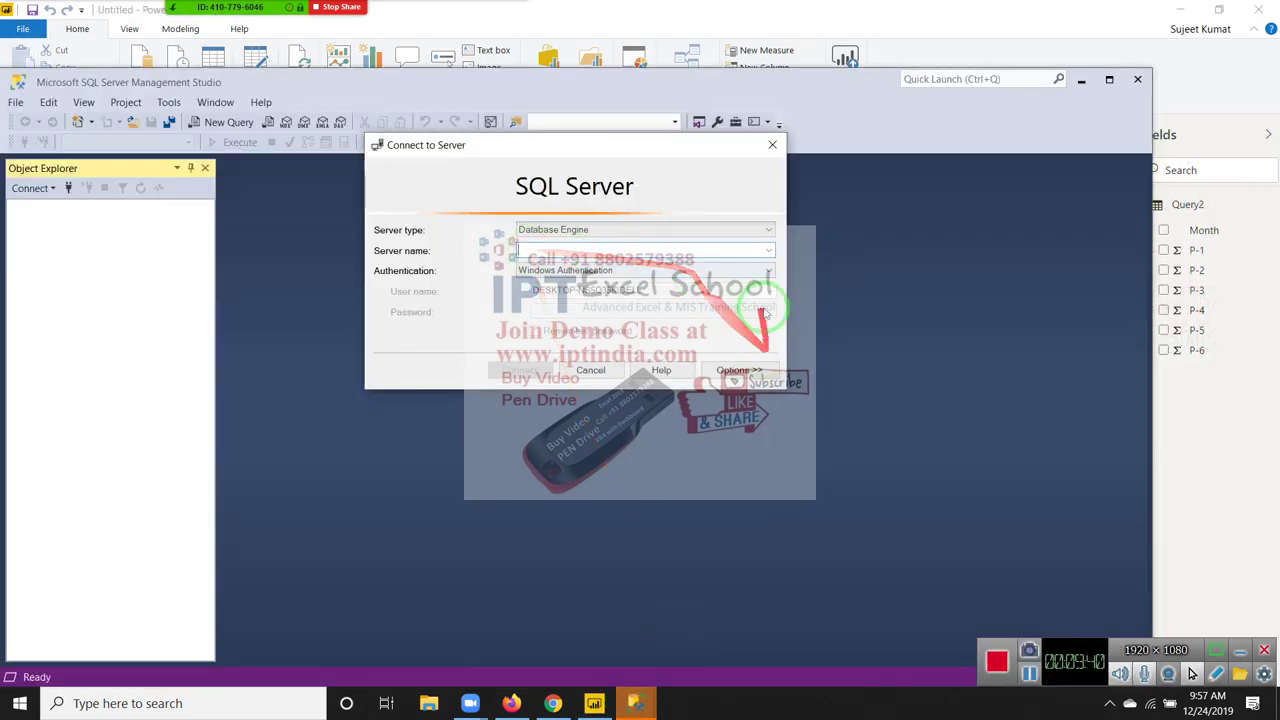
left_click(745, 255)
left_click(727, 265)
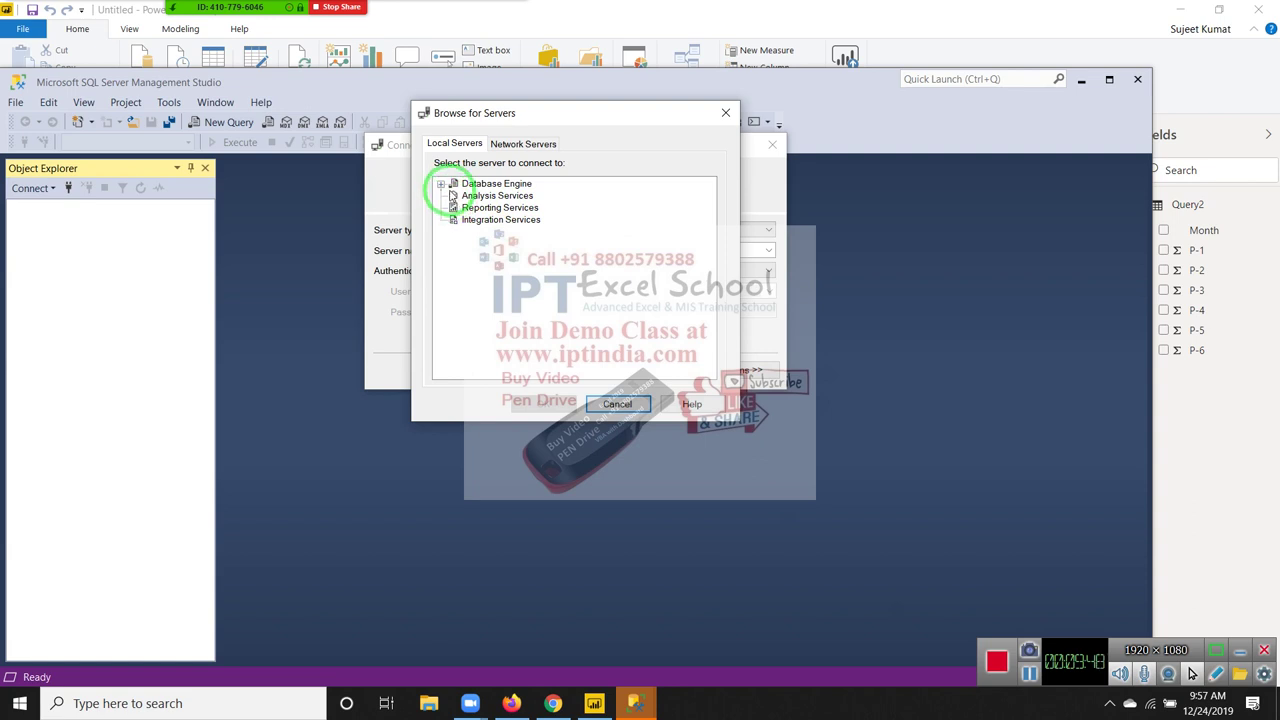
left_click(440, 184)
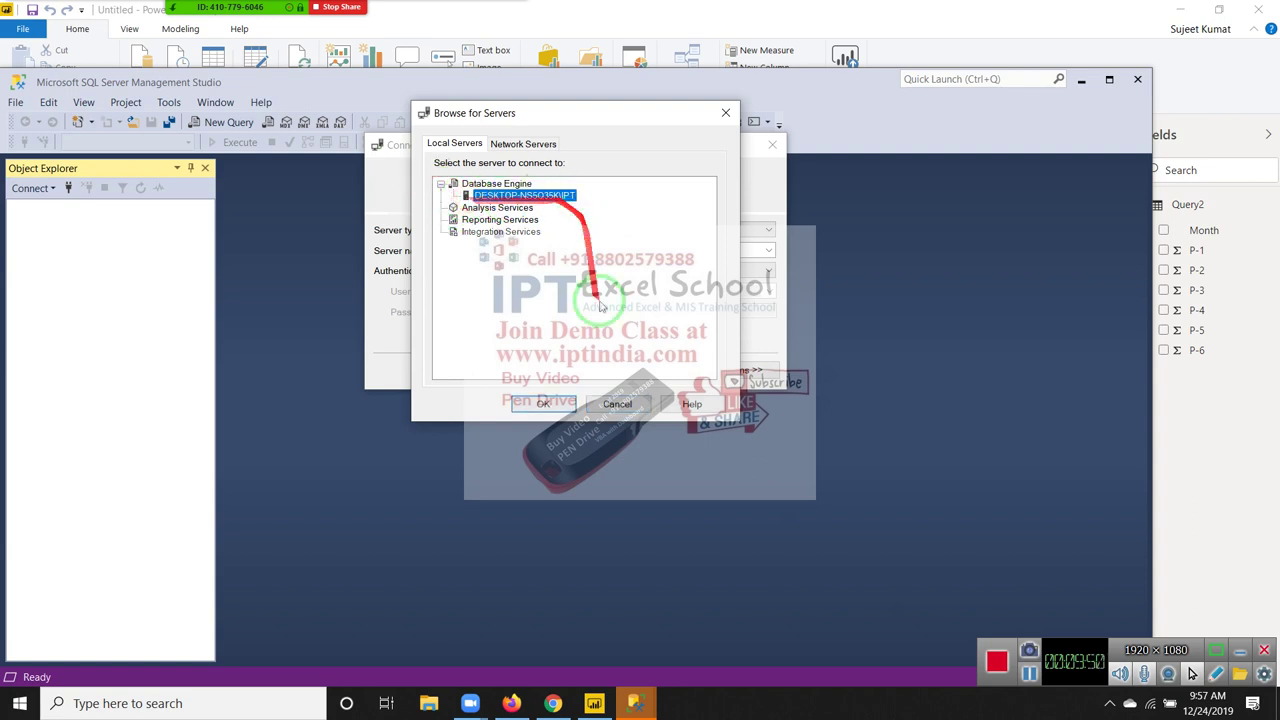
left_click(544, 404)
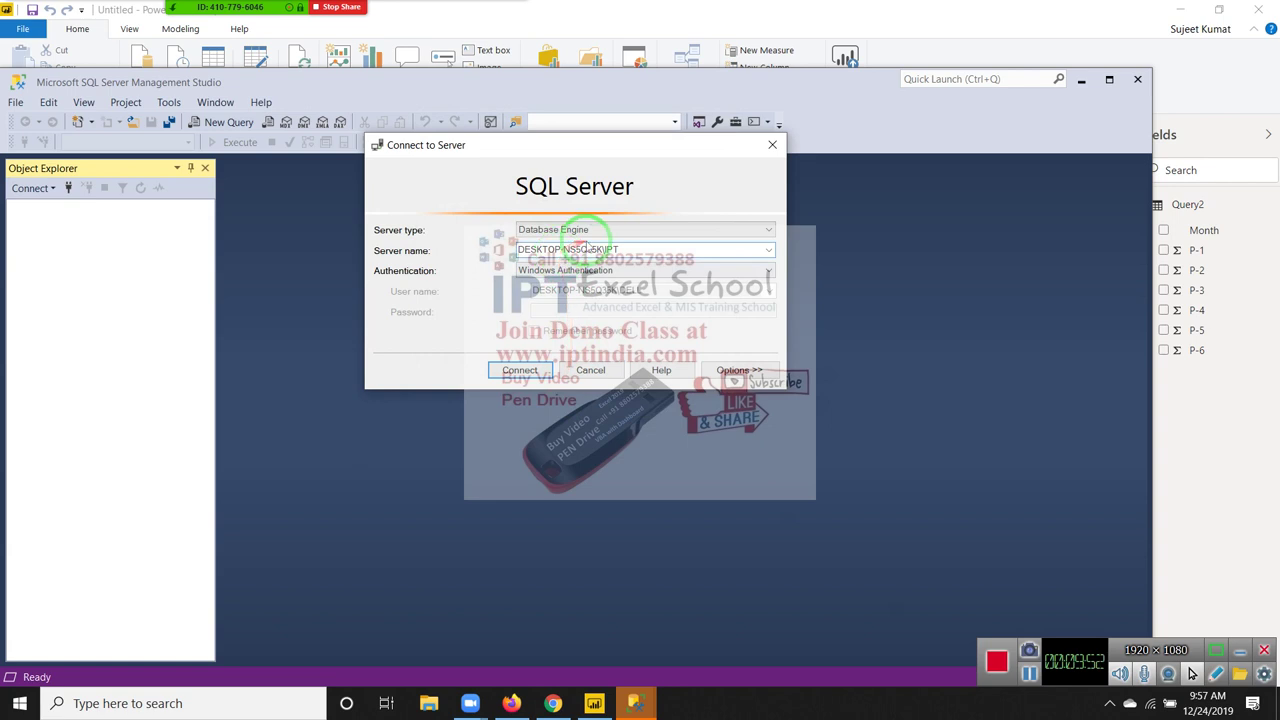
left_click_drag(601, 248, 510, 248)
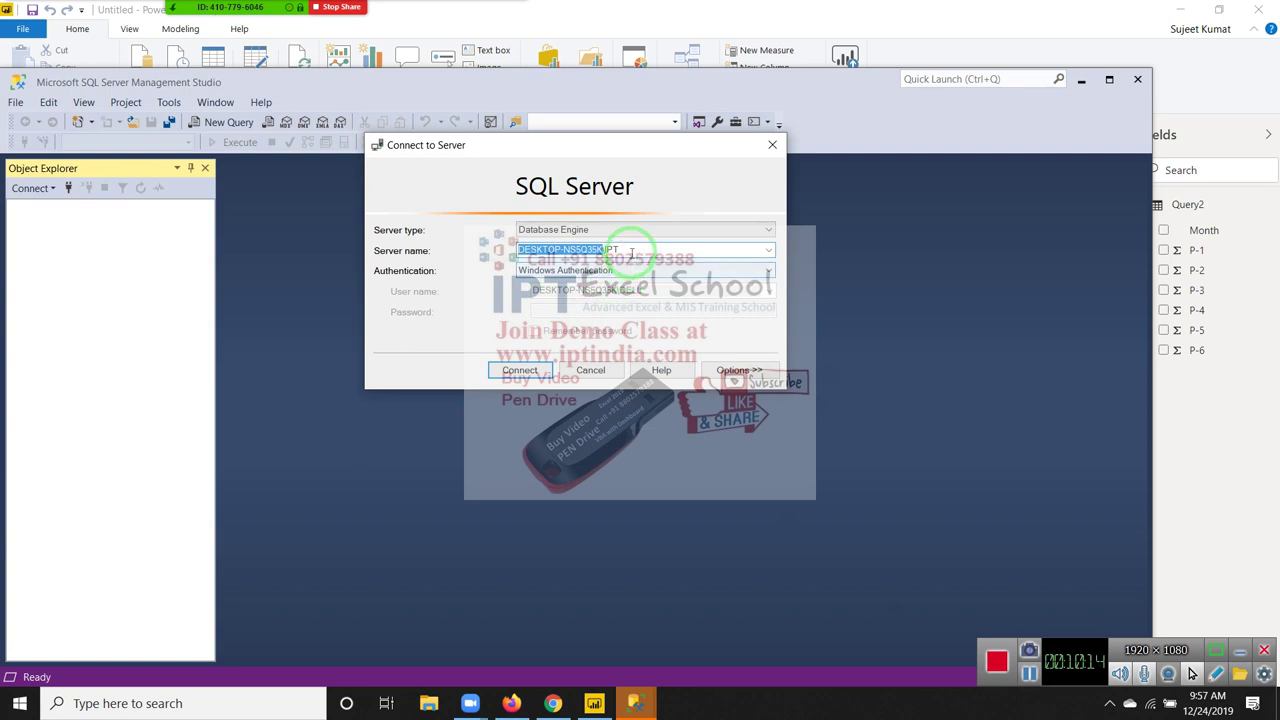
left_click_drag(622, 250, 512, 256)
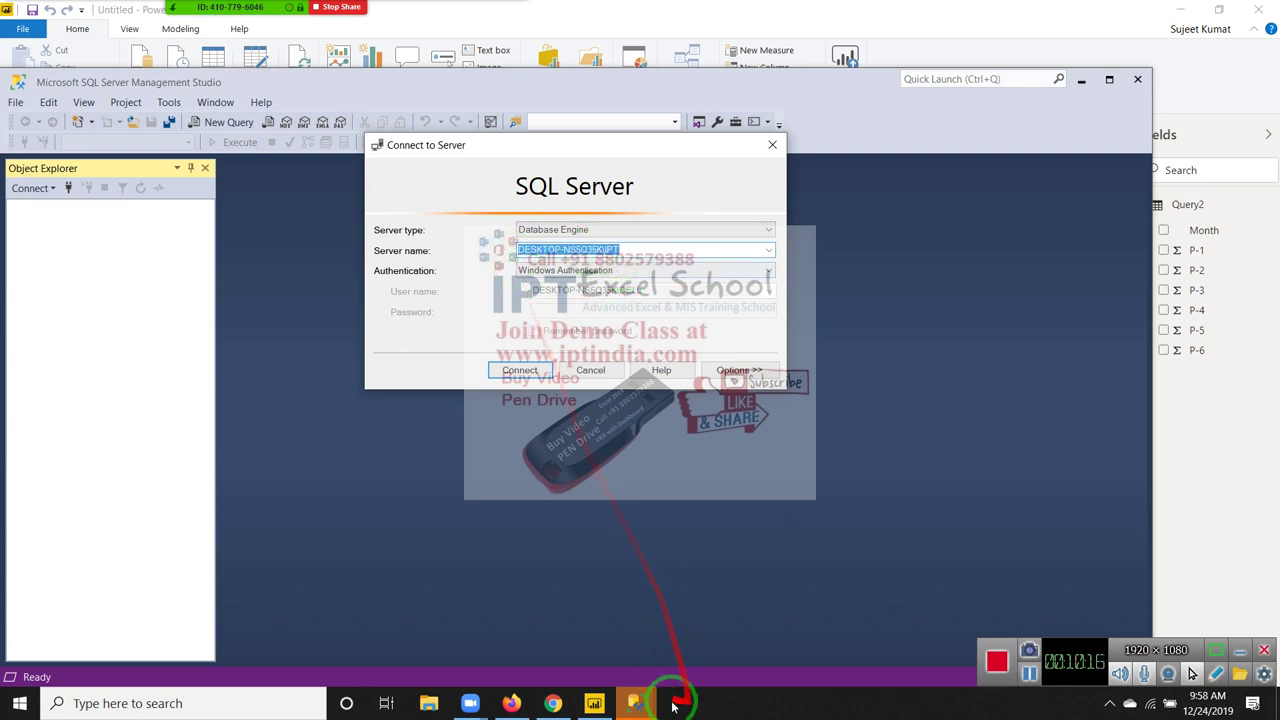
Paste DESKTOP-NS5Q35K\IPT as the SQL Server name, keep Import mode, and confirm
left_click(595, 703)
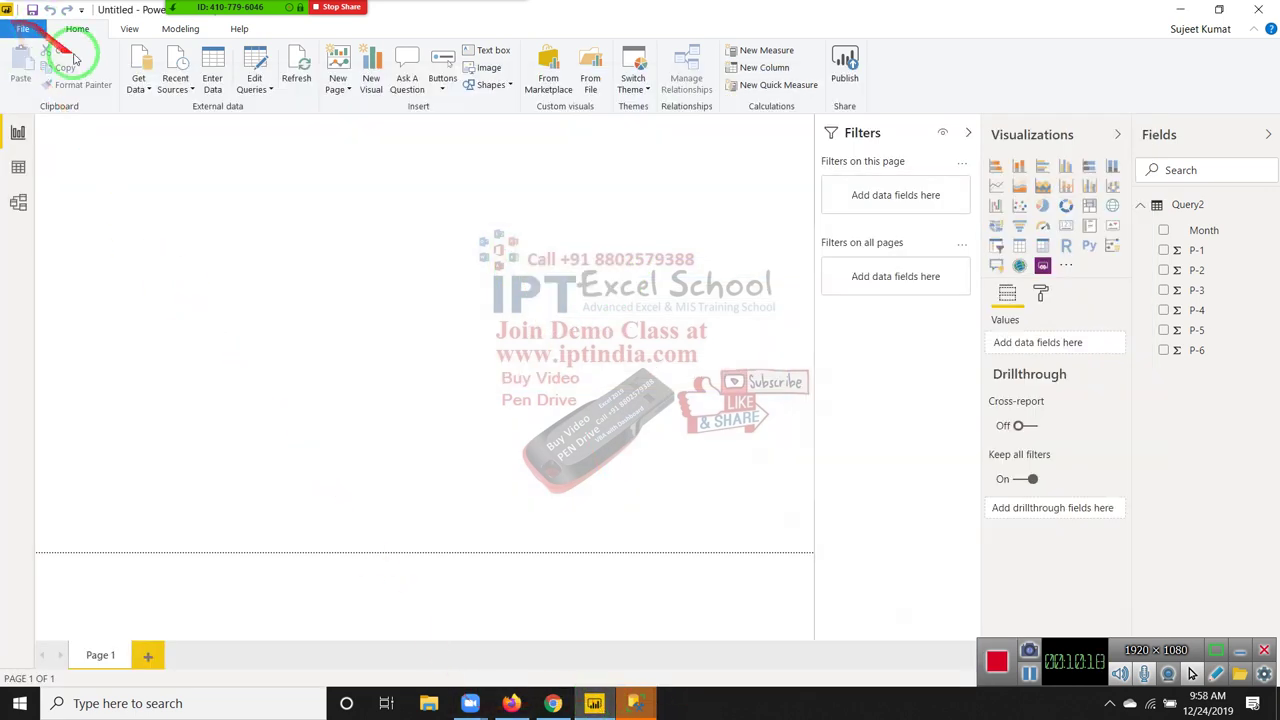
left_click(128, 86)
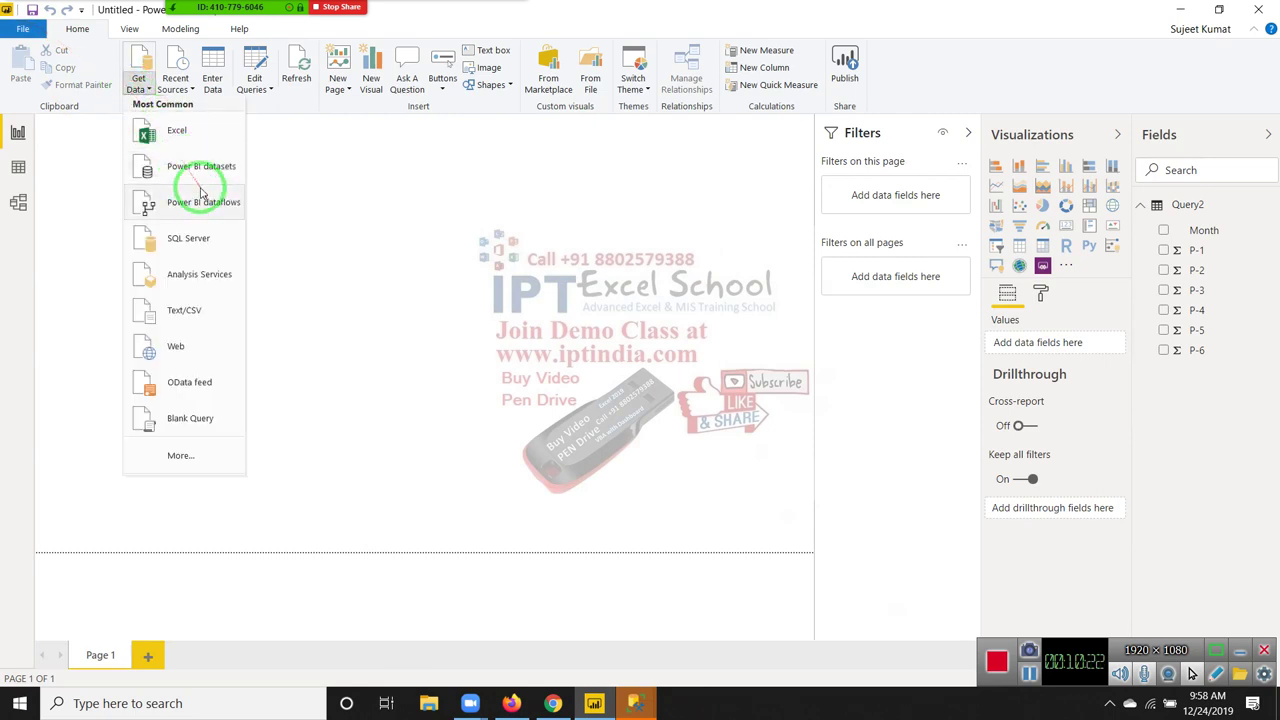
left_click(198, 249)
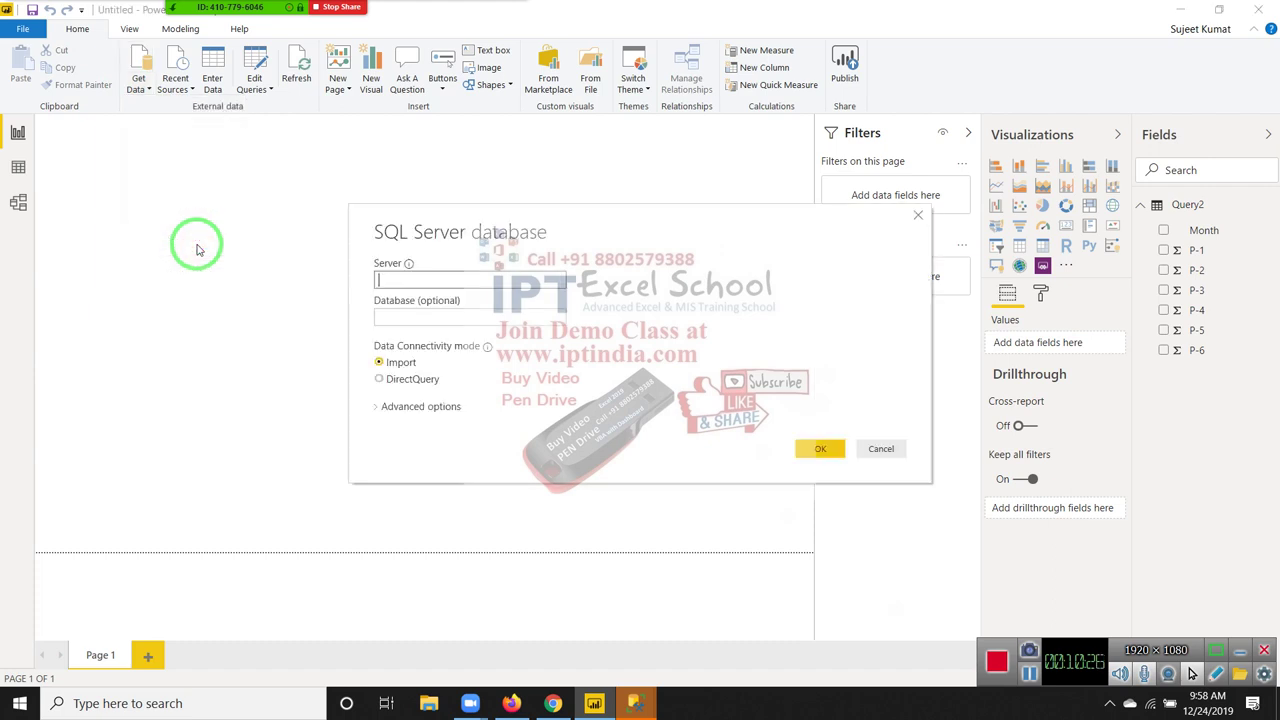
type("DESKTOP-NS5Q35K\\IPT")
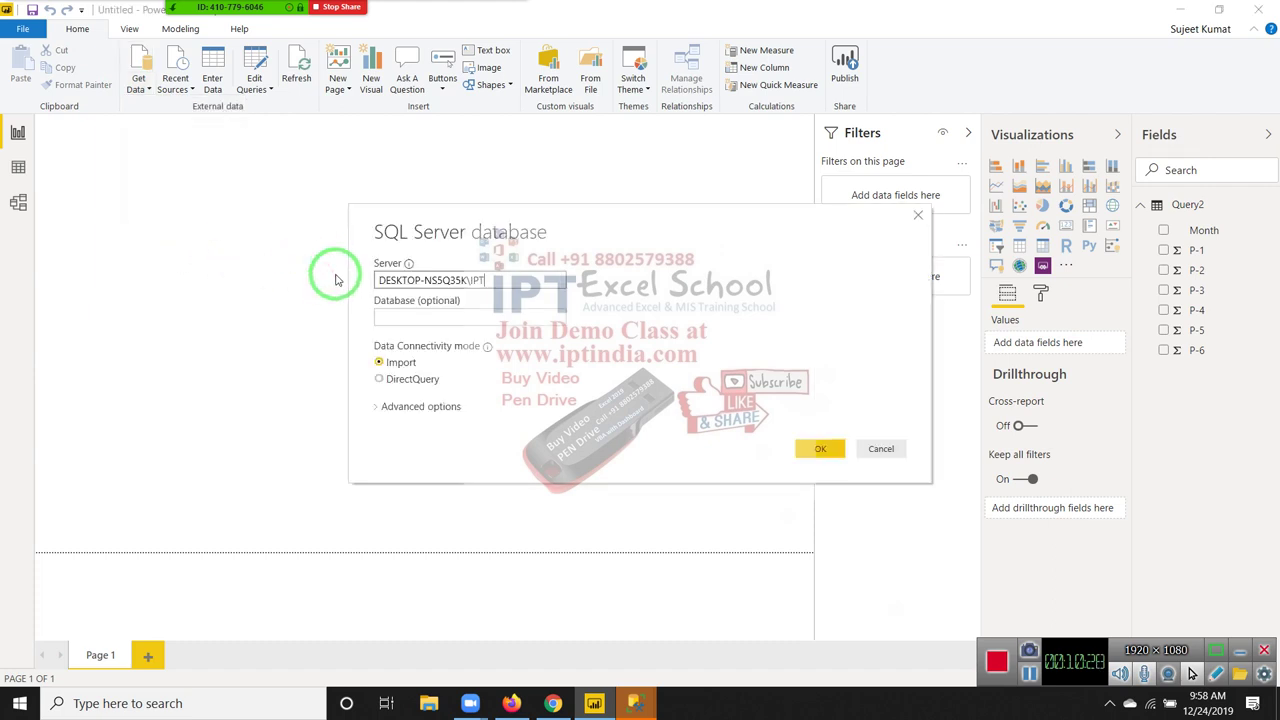
left_click(476, 318)
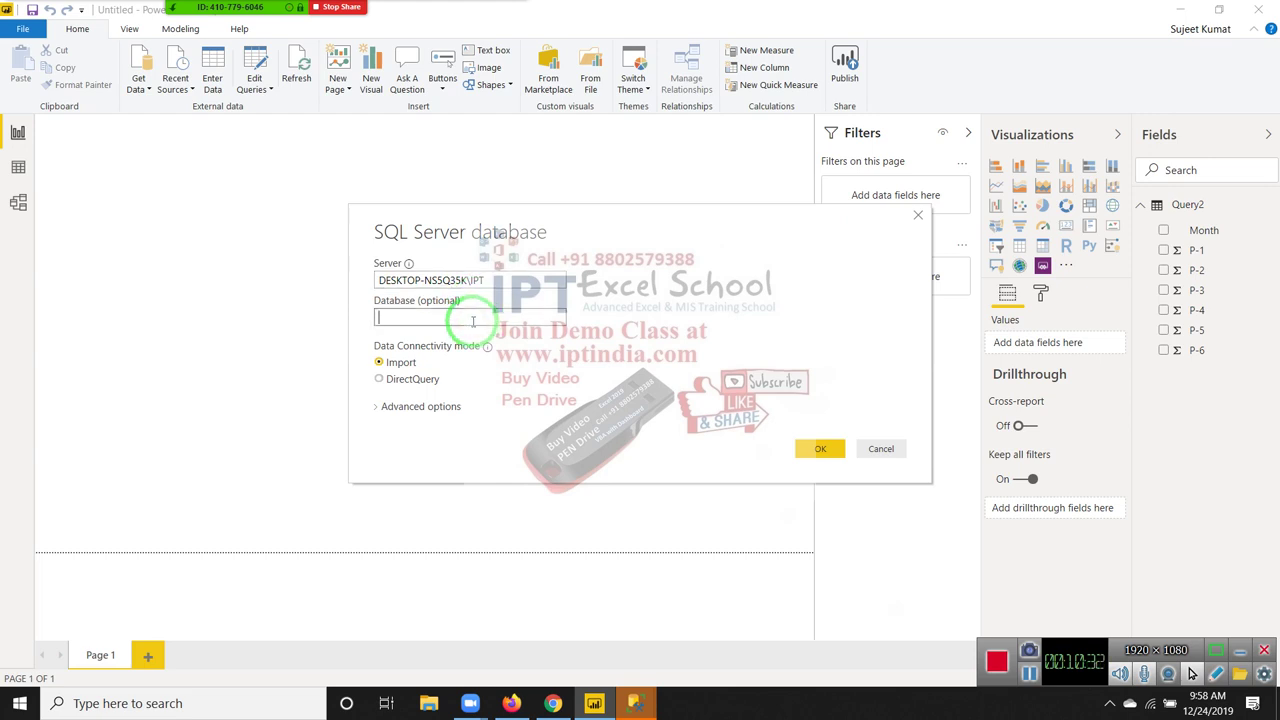
left_click(384, 366)
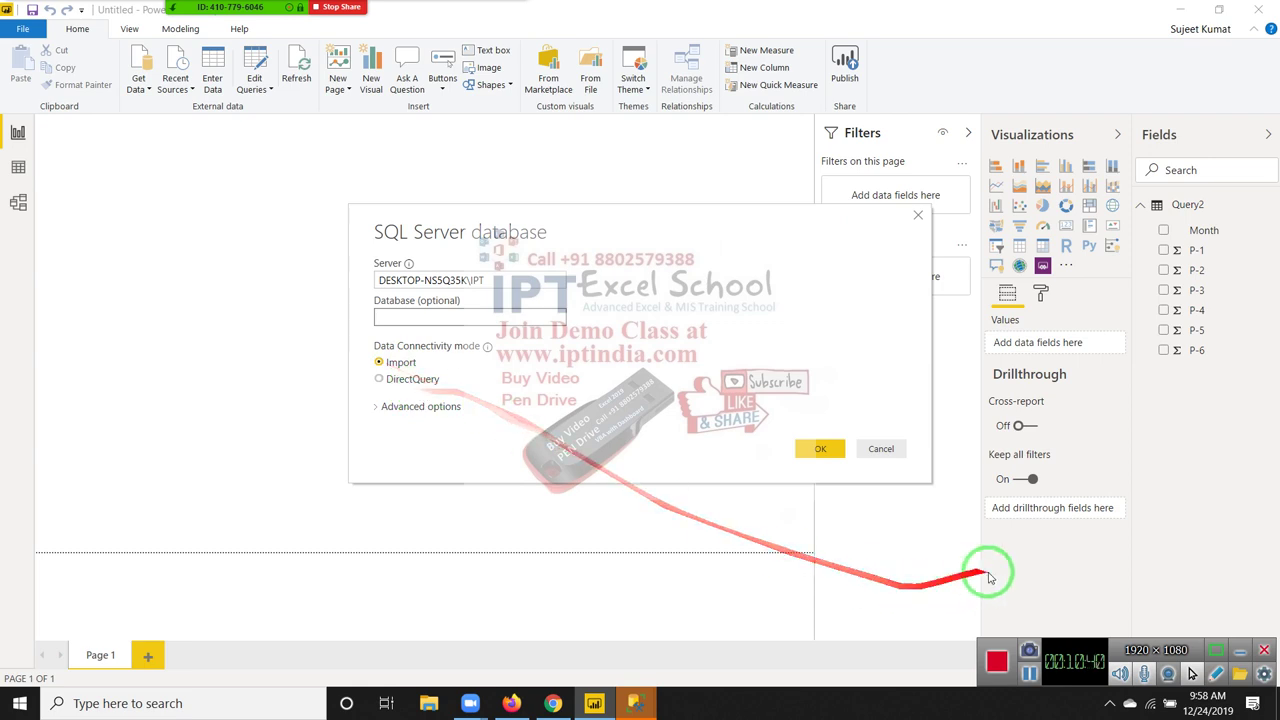
left_click(812, 450)
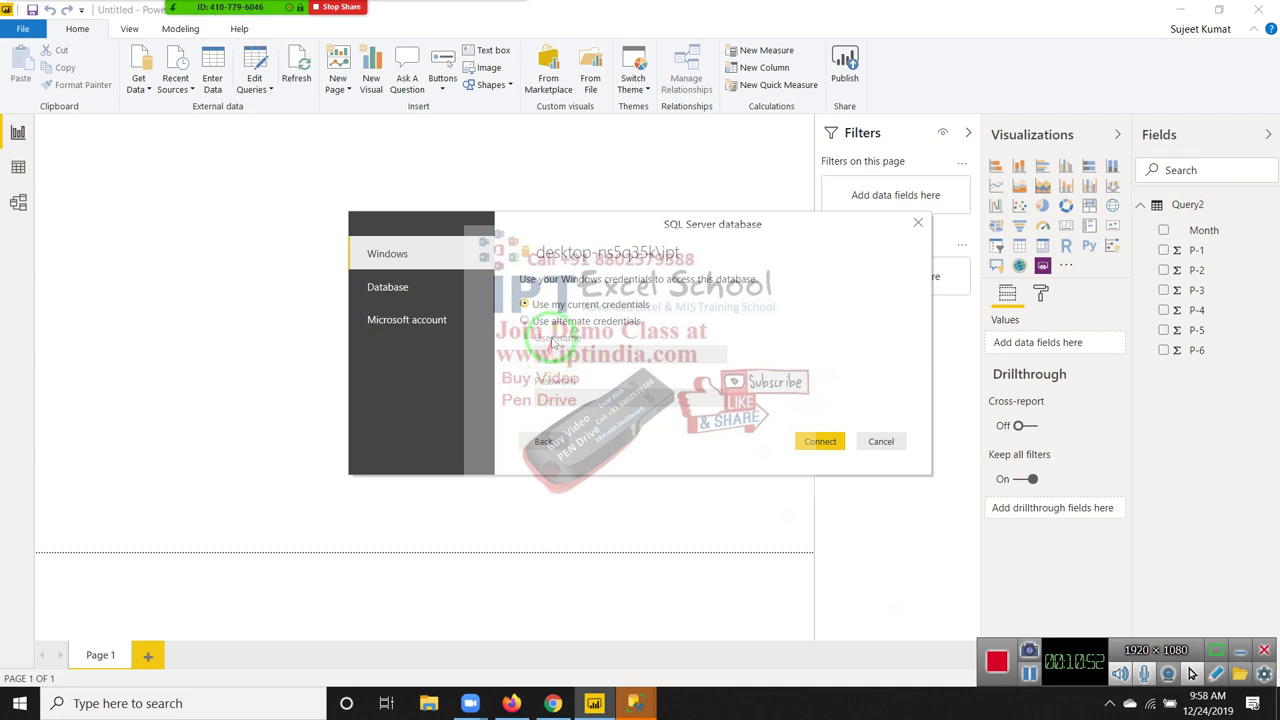
Connect with current Windows credentials and accept the unencrypted connection
left_click(425, 292)
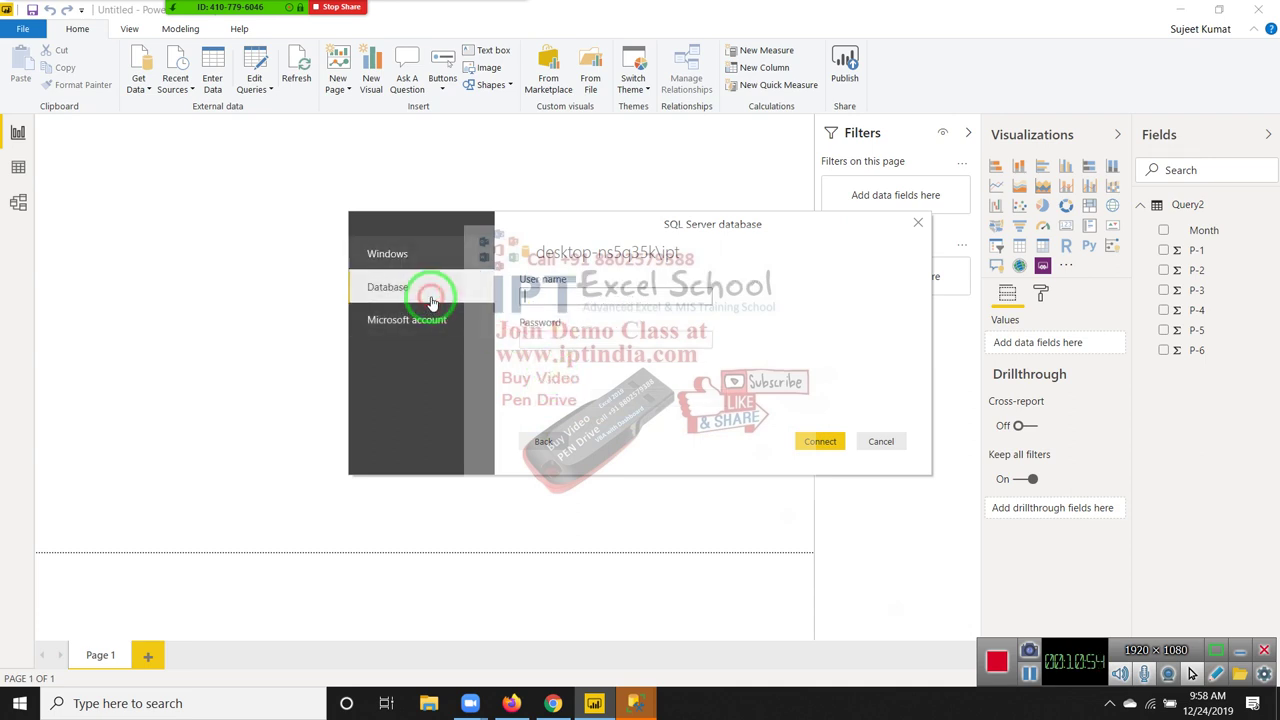
left_click(434, 322)
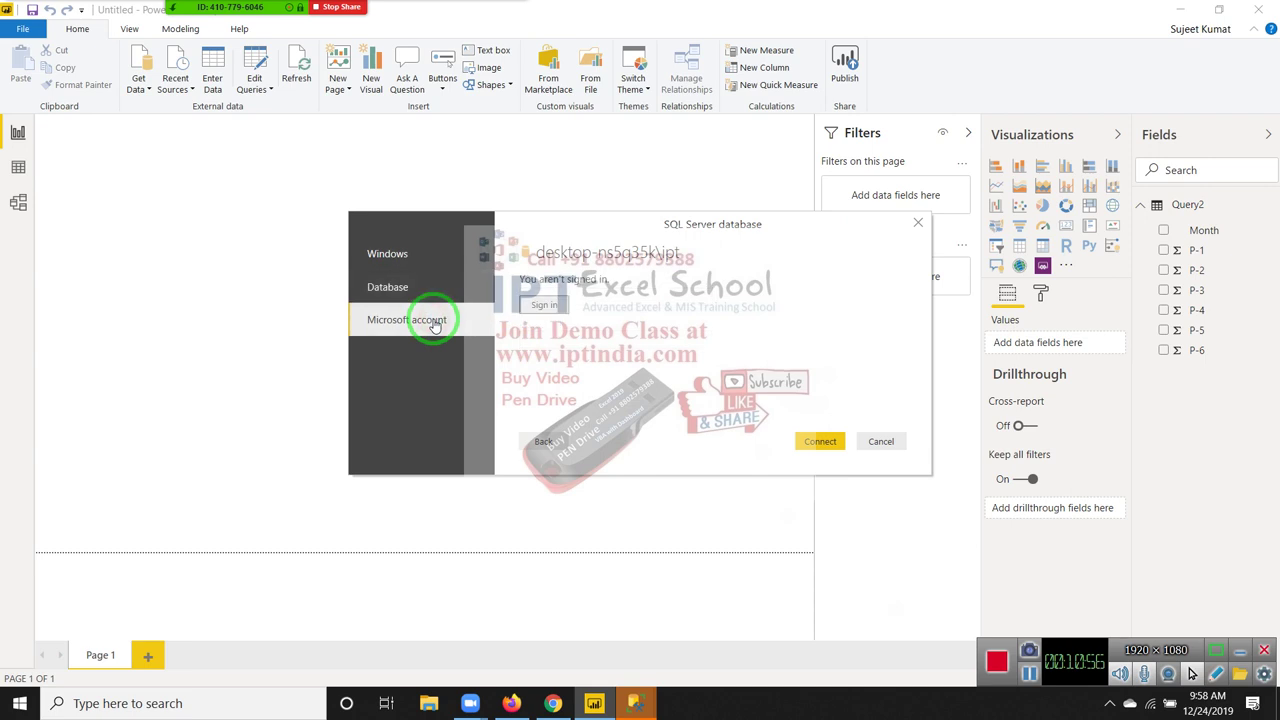
left_click(423, 255)
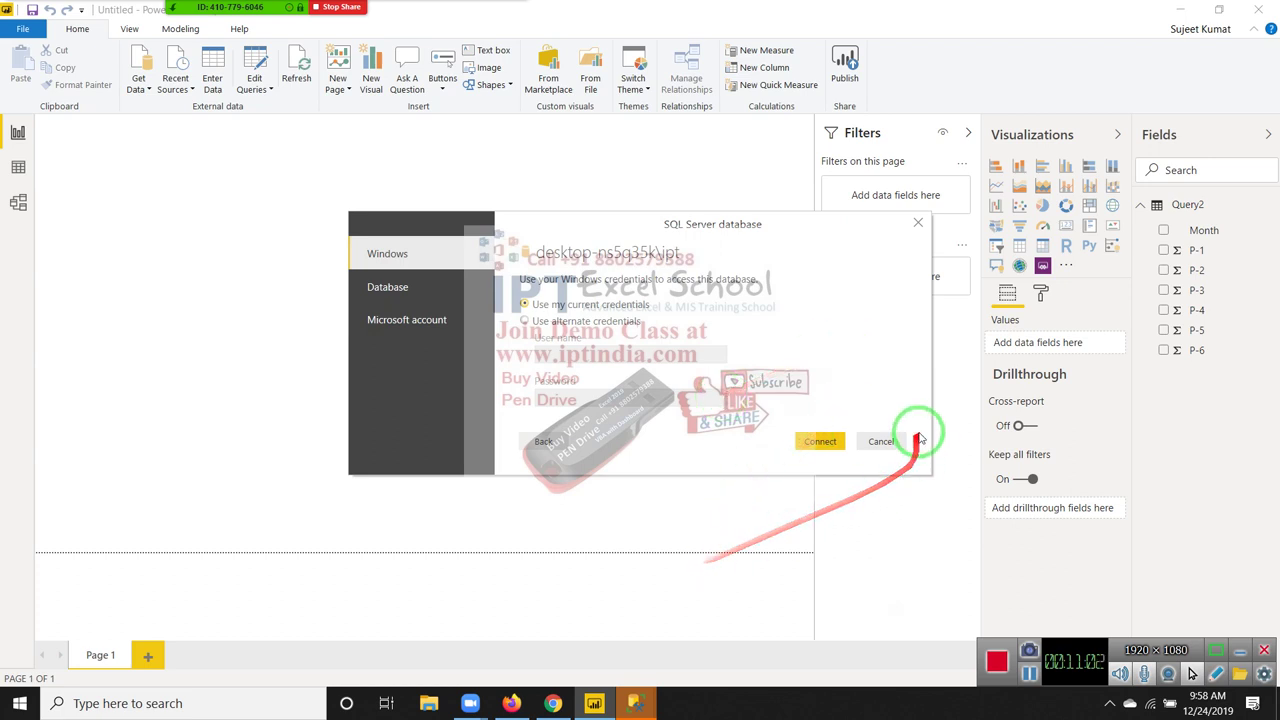
left_click(815, 445)
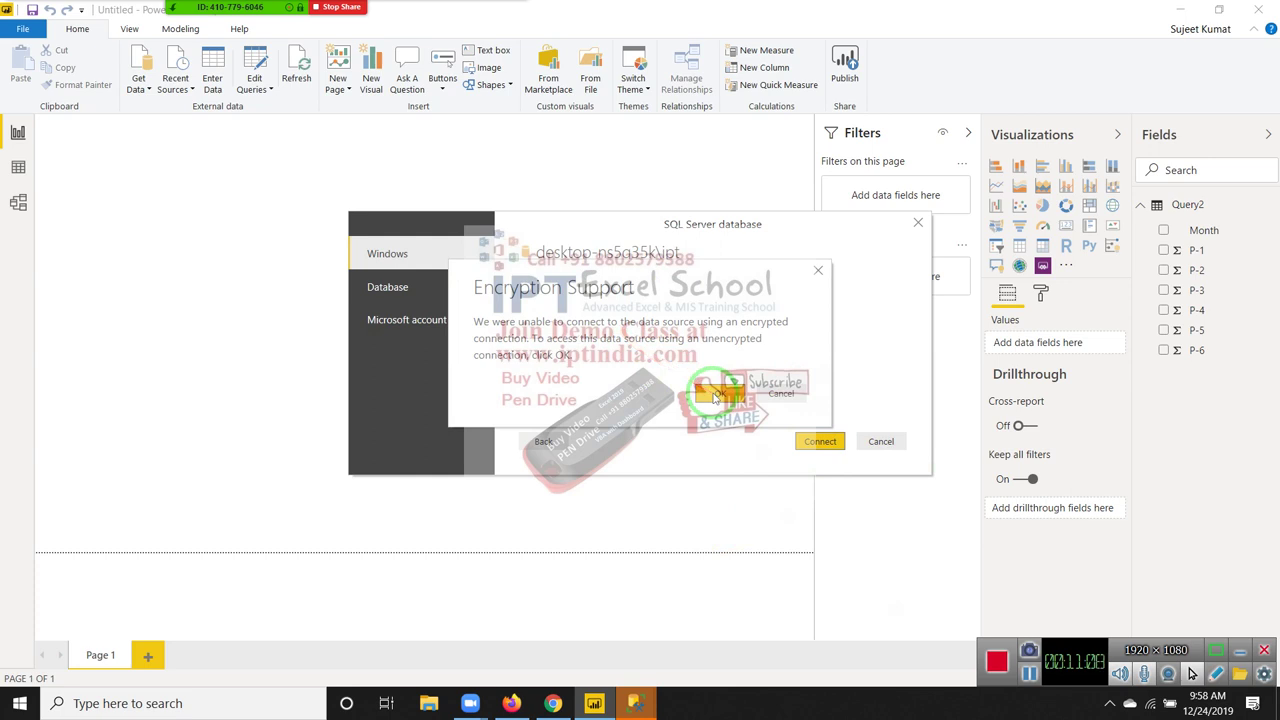
left_click(716, 394)
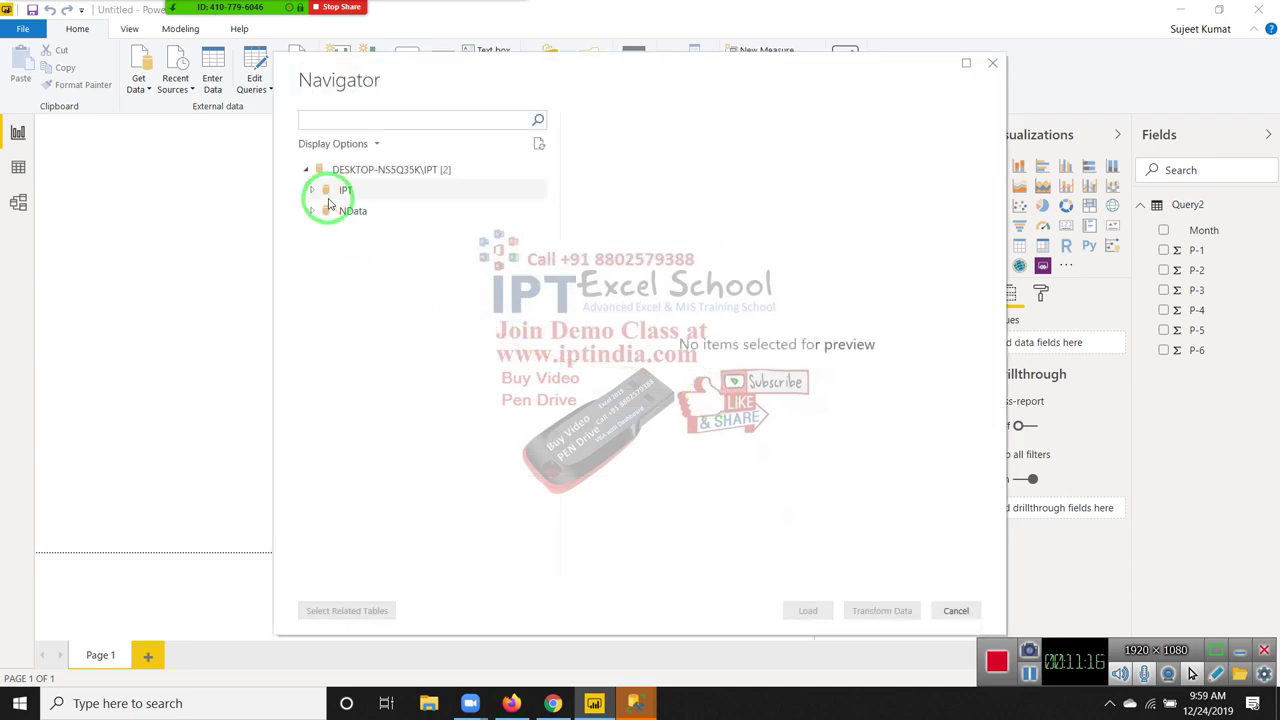
Expand the IPT database, preview the Data table, and load it into the report
left_click(313, 196)
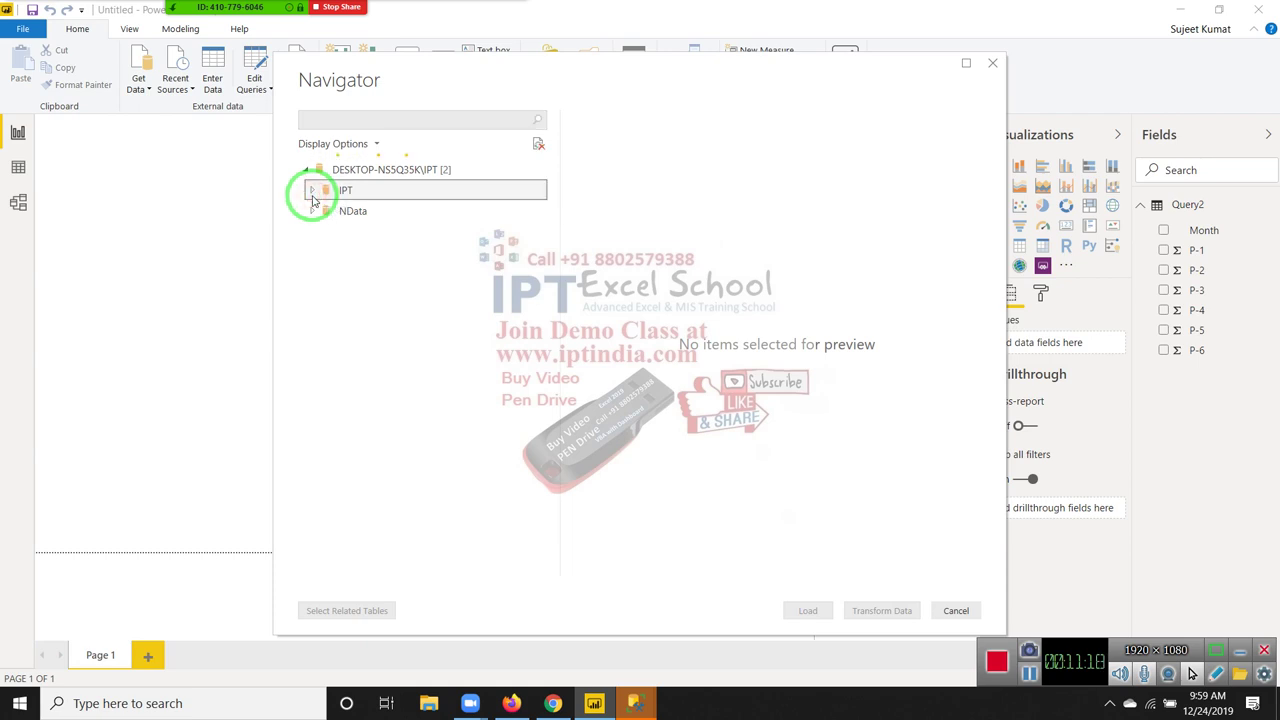
left_click(366, 211)
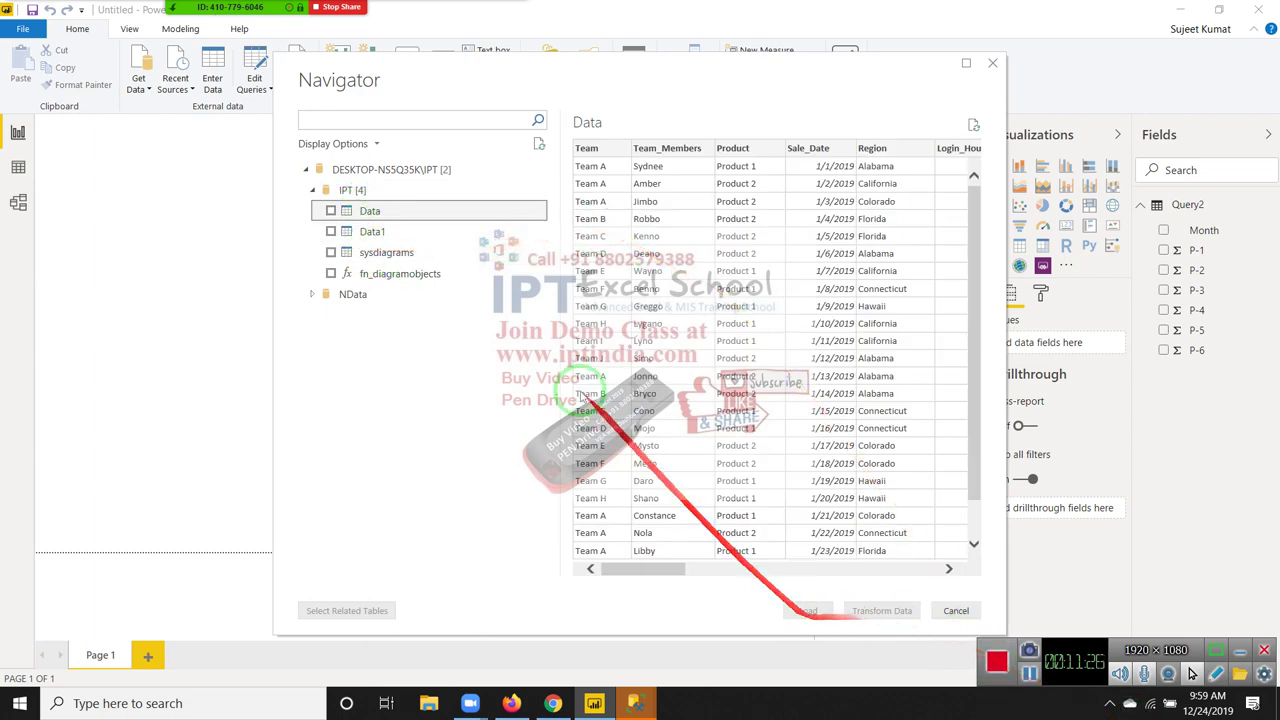
left_click(331, 211)
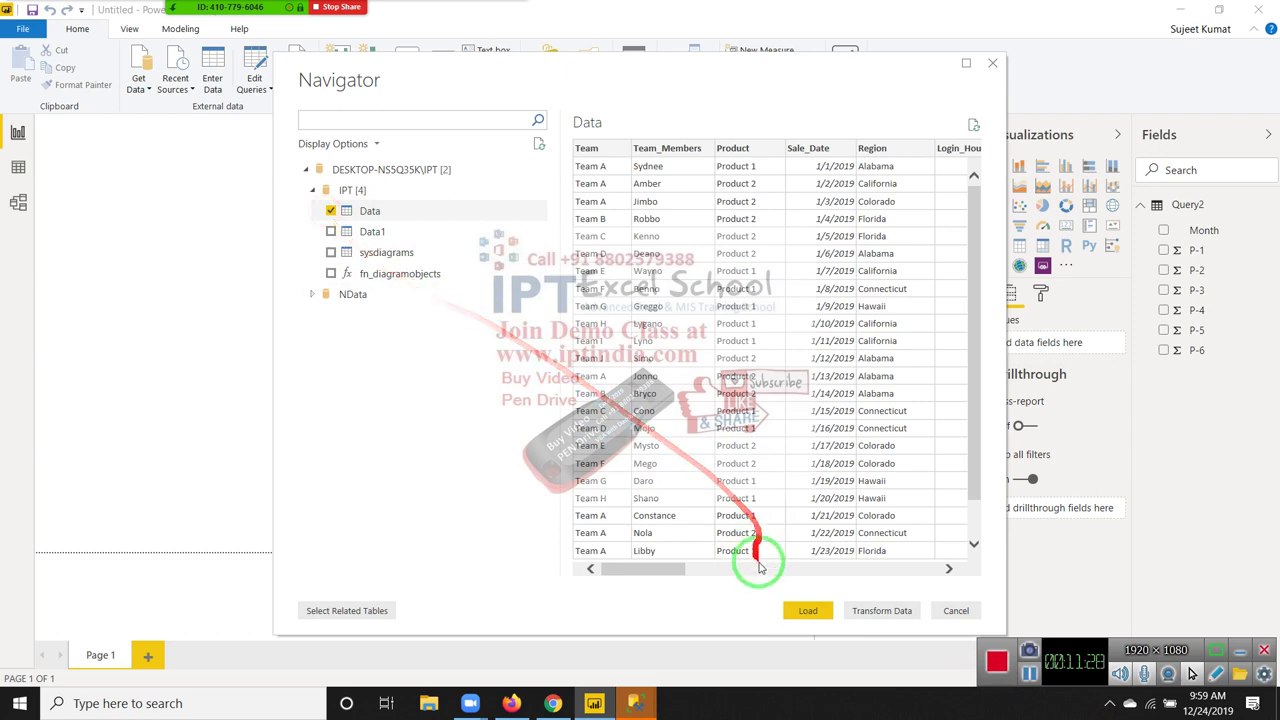
left_click(807, 610)
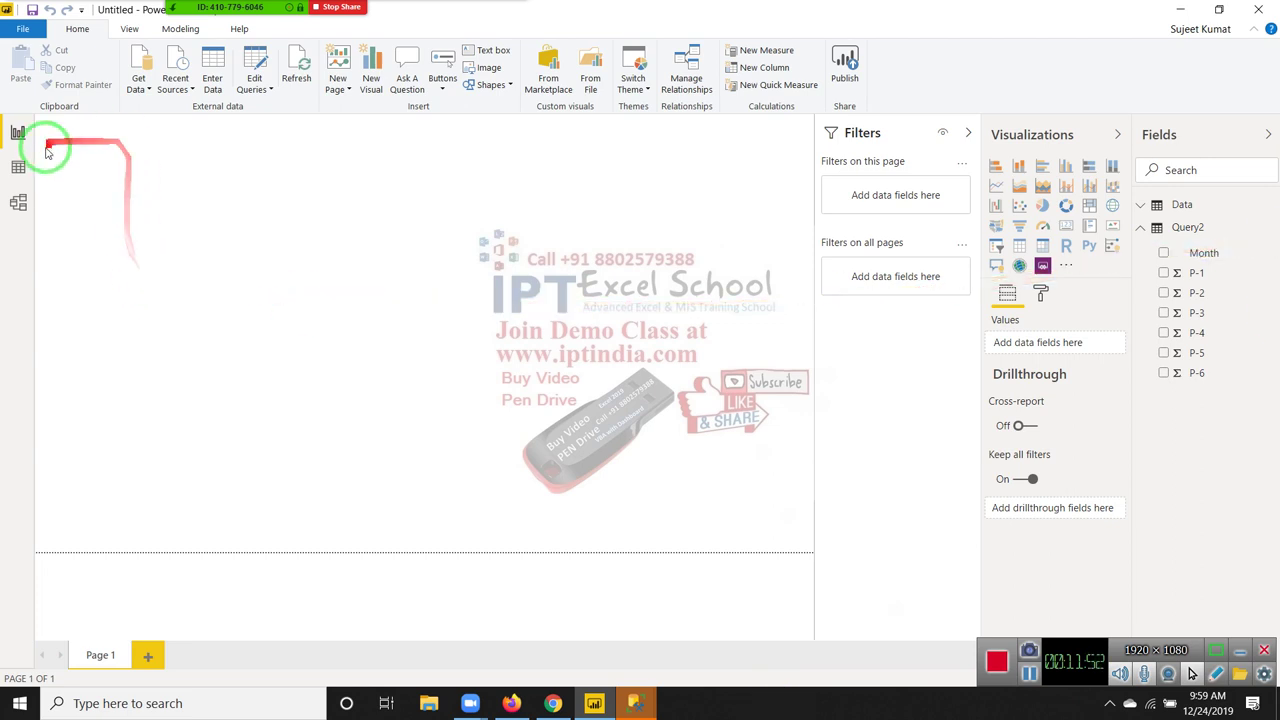
left_click(19, 170)
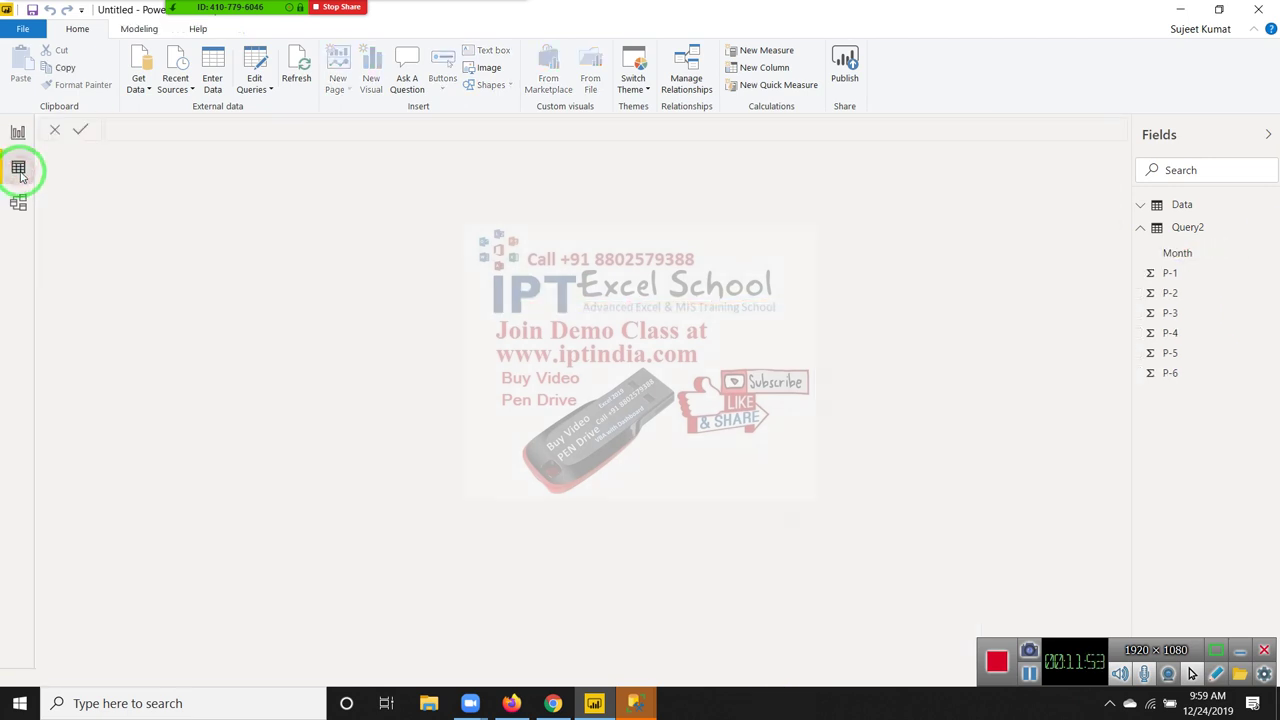
left_click(1160, 206)
left_click(1139, 229)
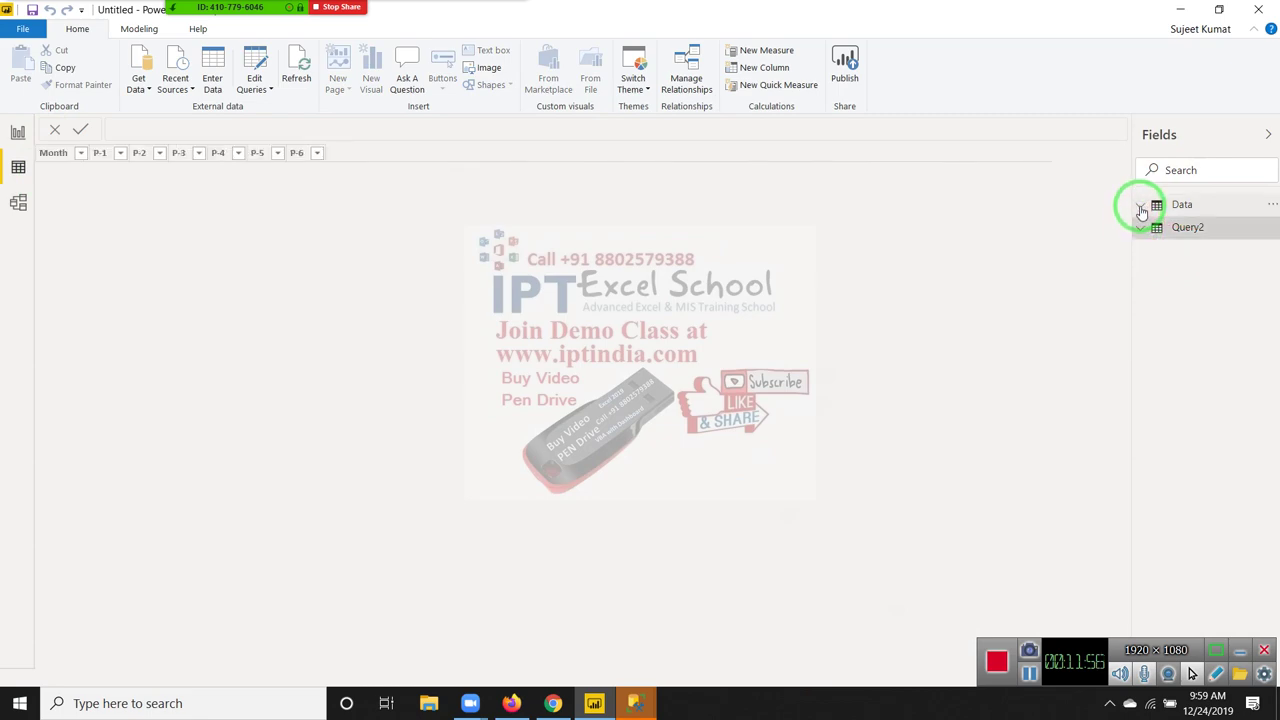
left_click(1140, 206)
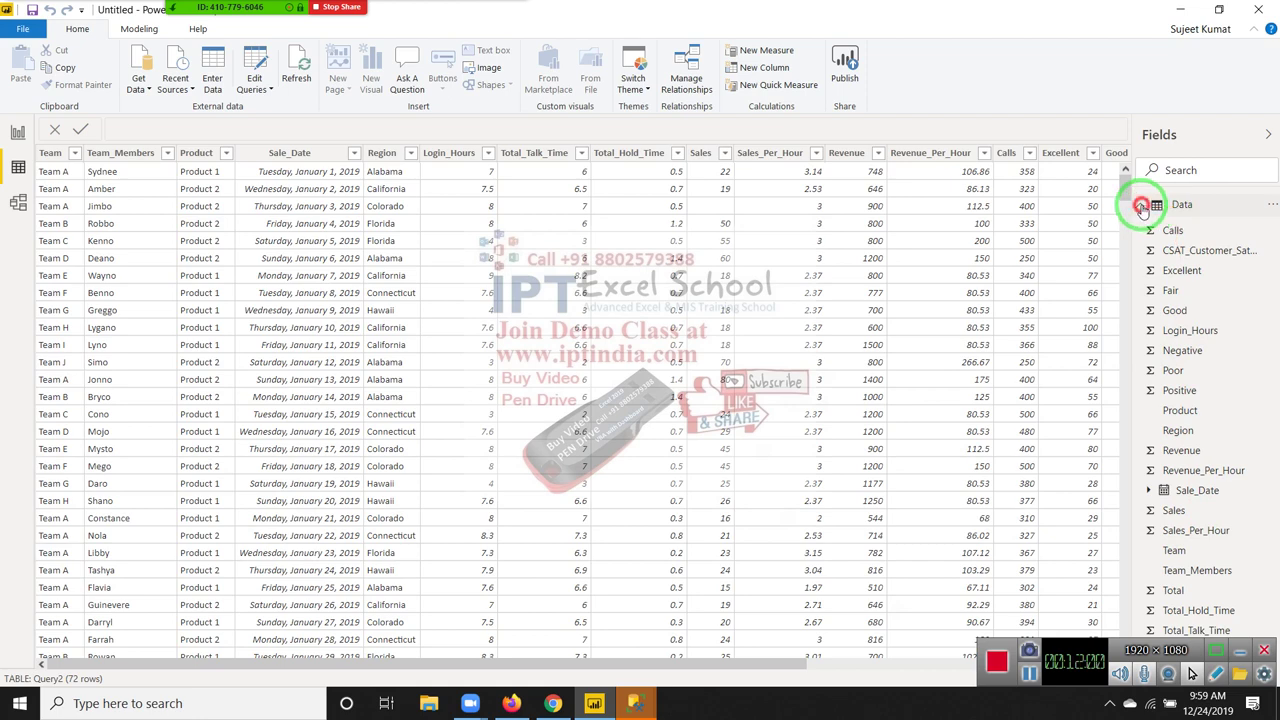
left_click(1140, 205)
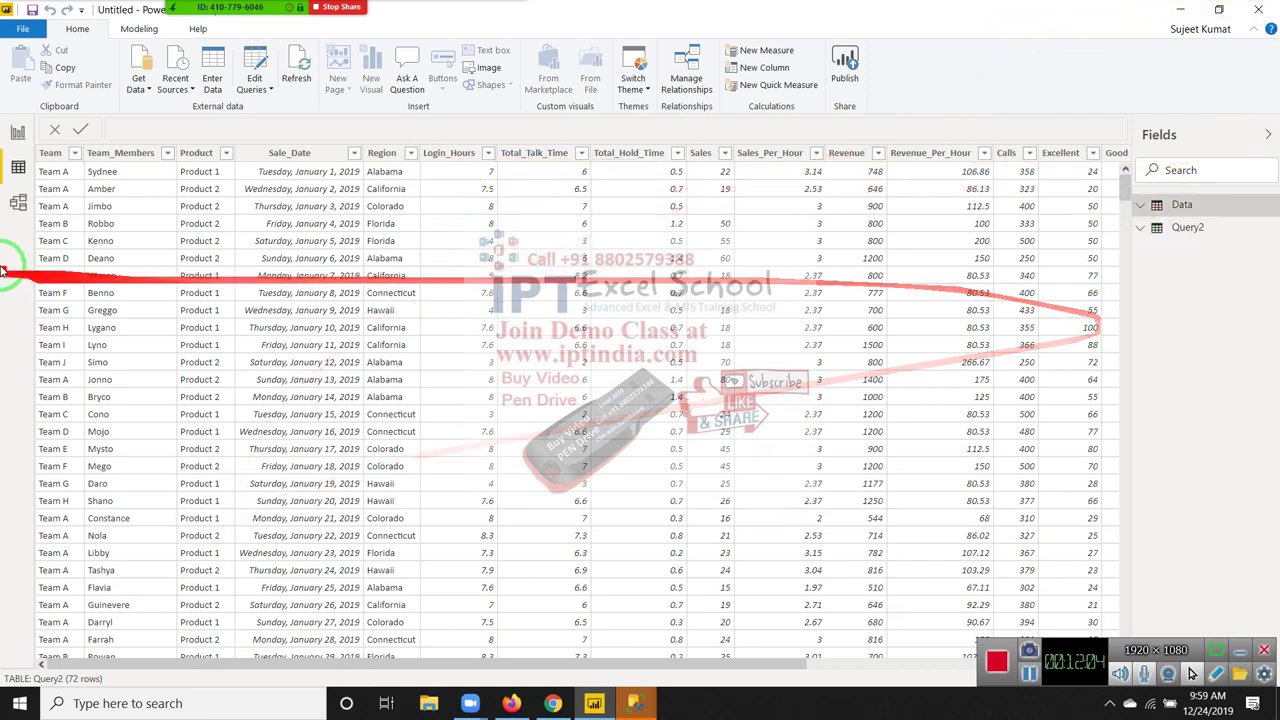
left_click(18, 135)
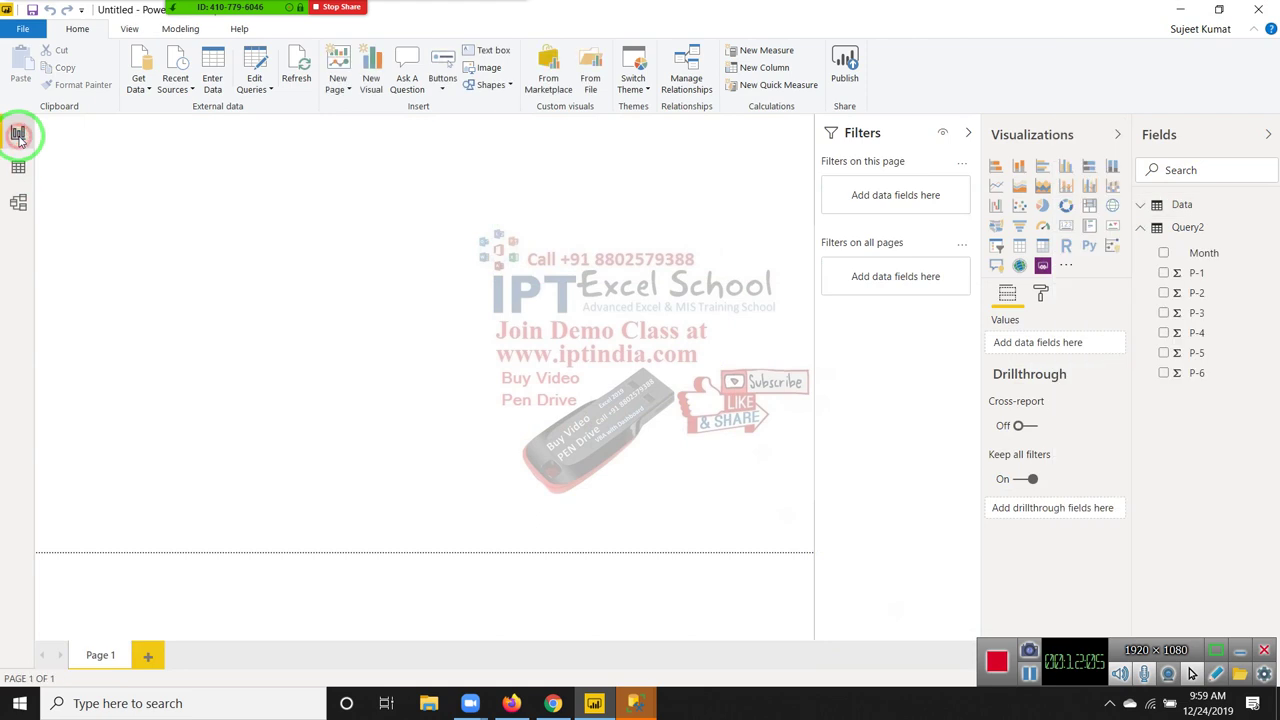
Try connecting to a Power BI dataset, then close the live-connection-disabled notice
left_click(141, 86)
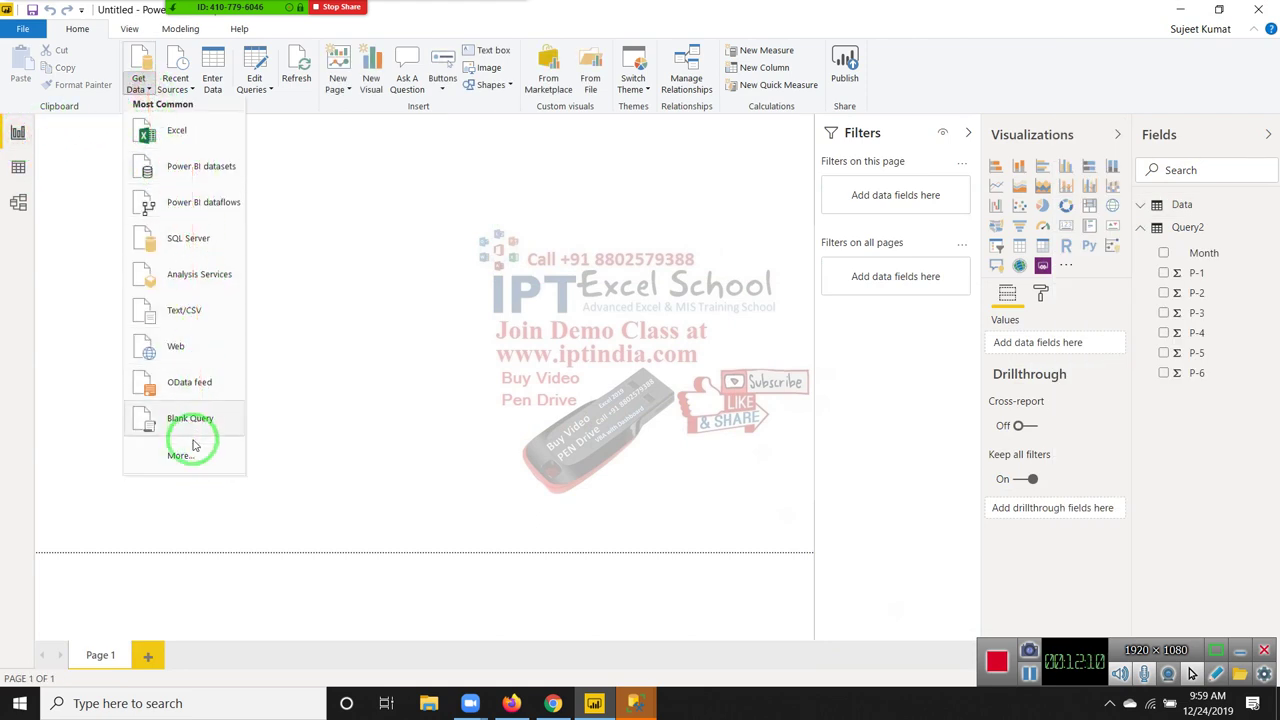
left_click(191, 461)
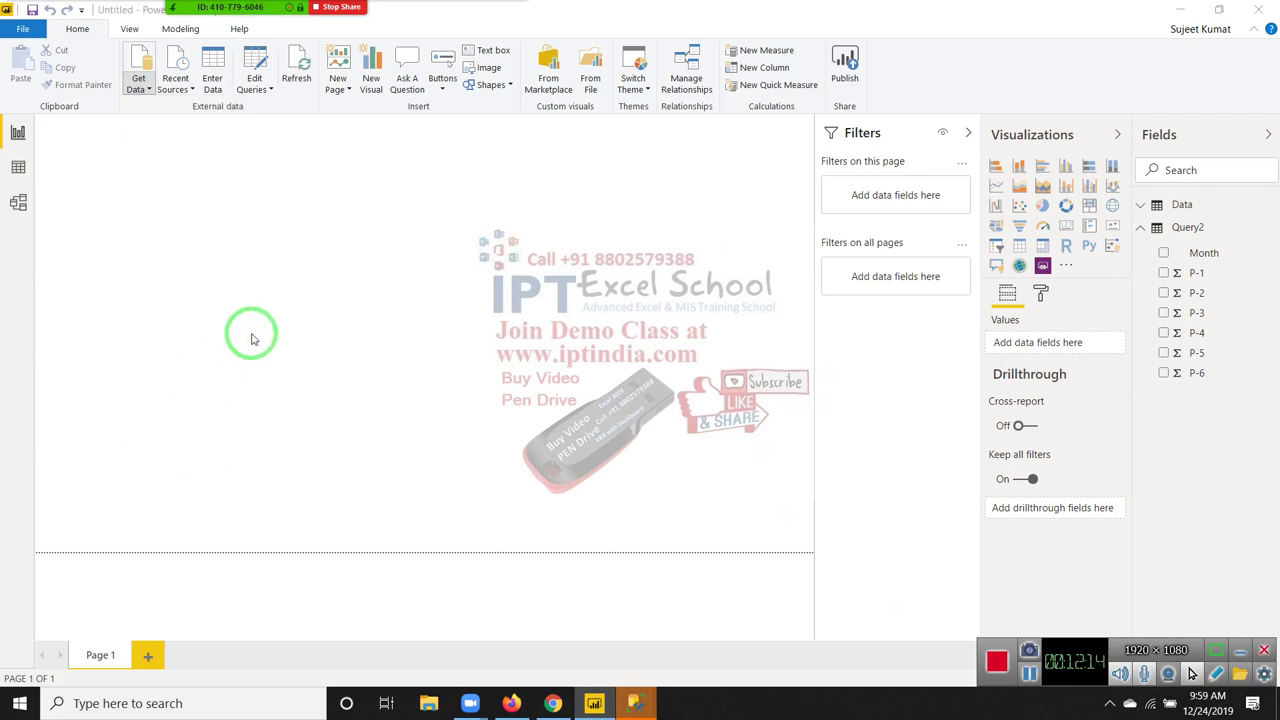
left_click(486, 203)
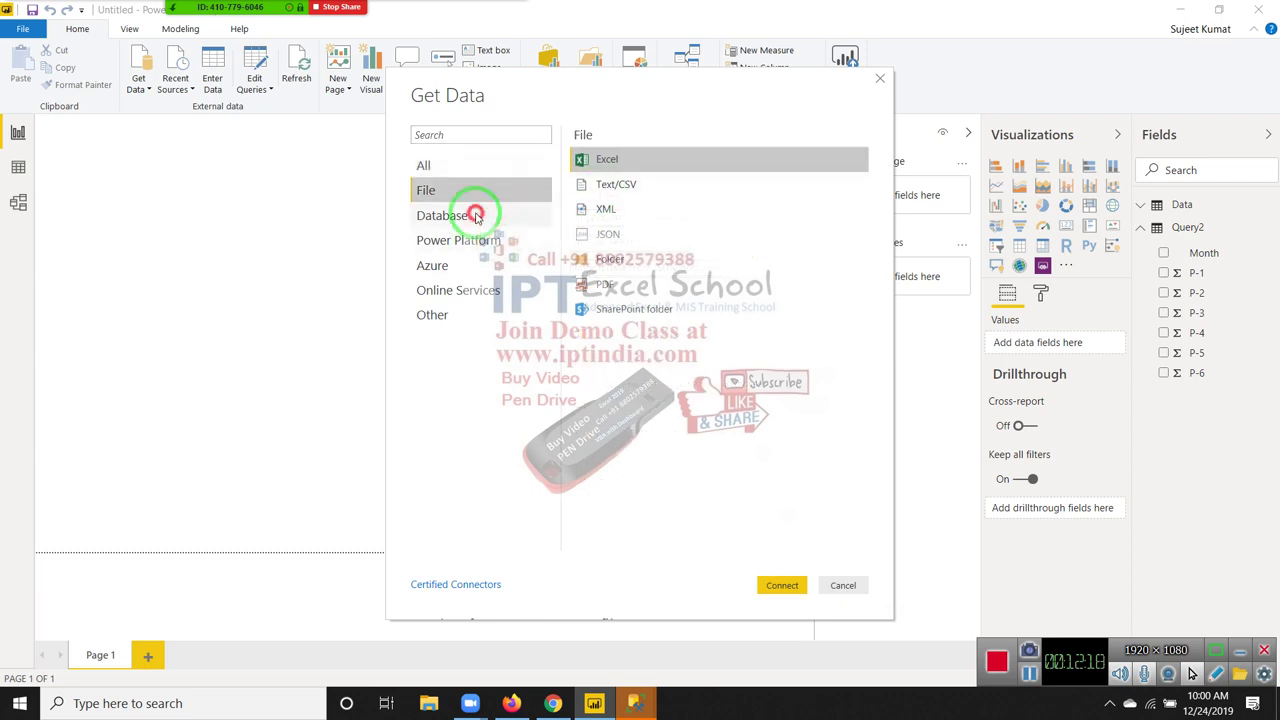
left_click(476, 216)
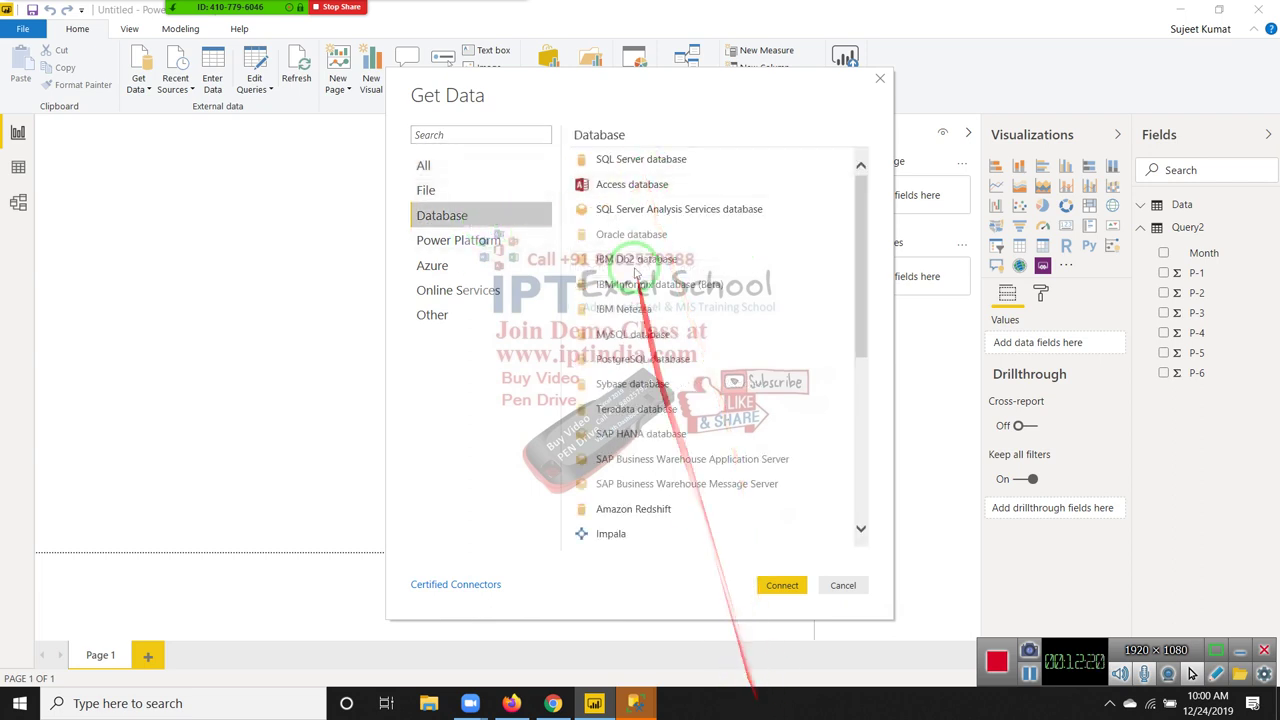
left_click(530, 247)
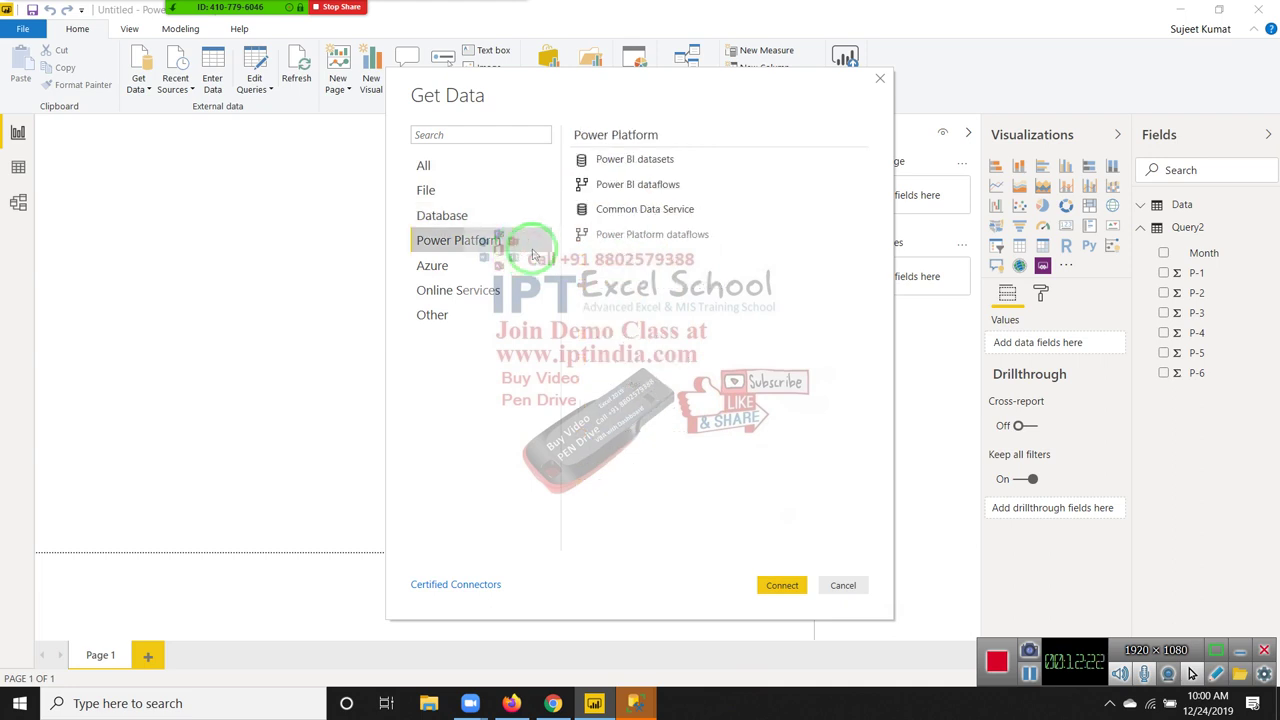
left_click(664, 162)
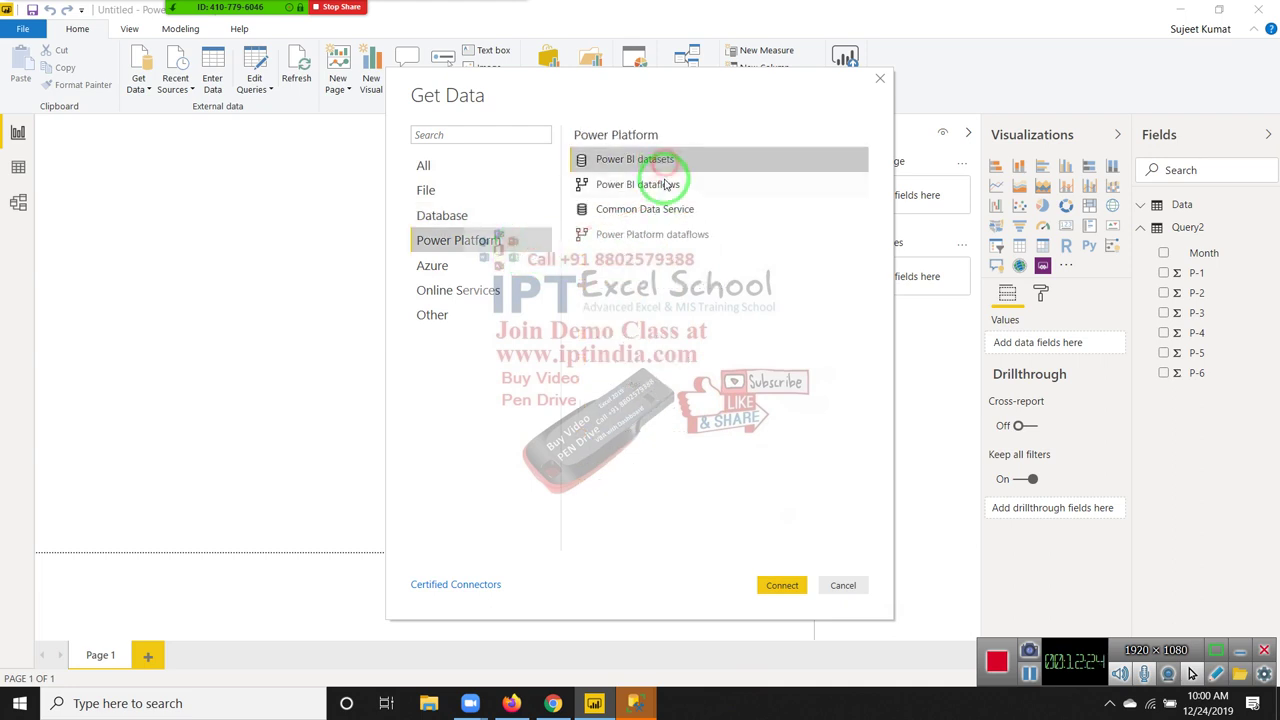
left_click(645, 165)
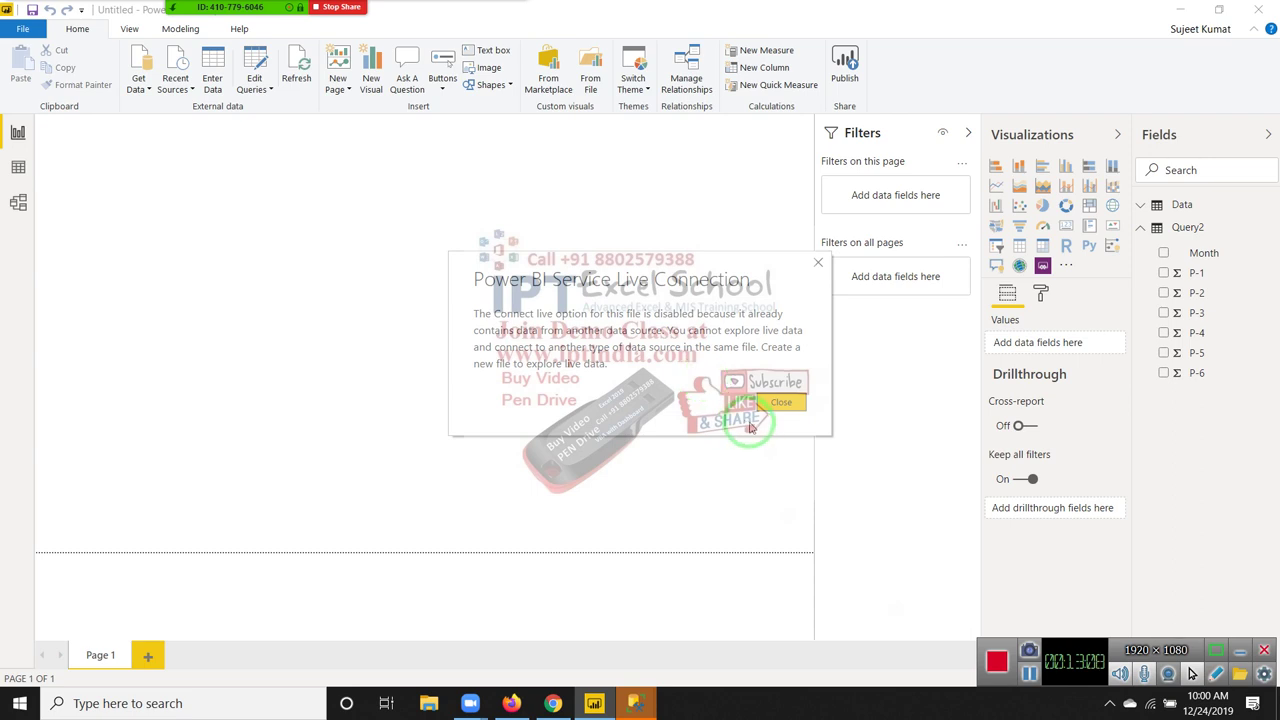
left_click(786, 402)
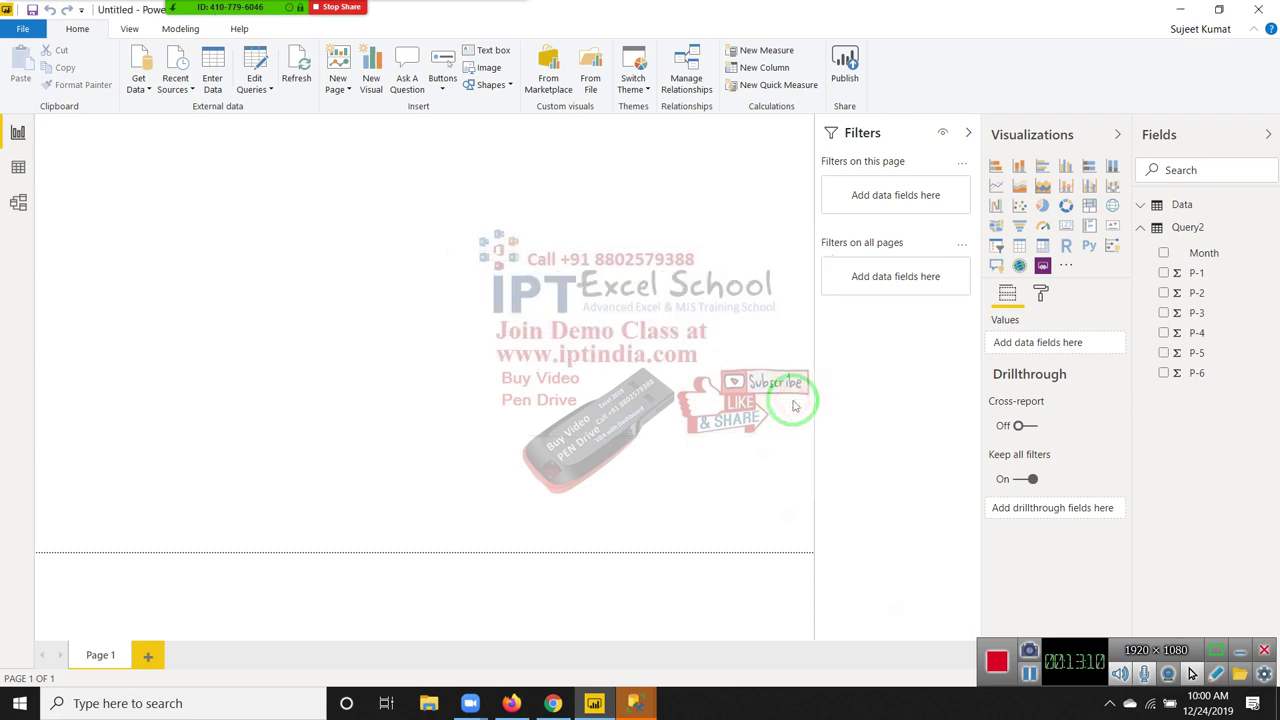
From Get Data > More, pick the Facebook connector under Online Services and connect
left_click(138, 86)
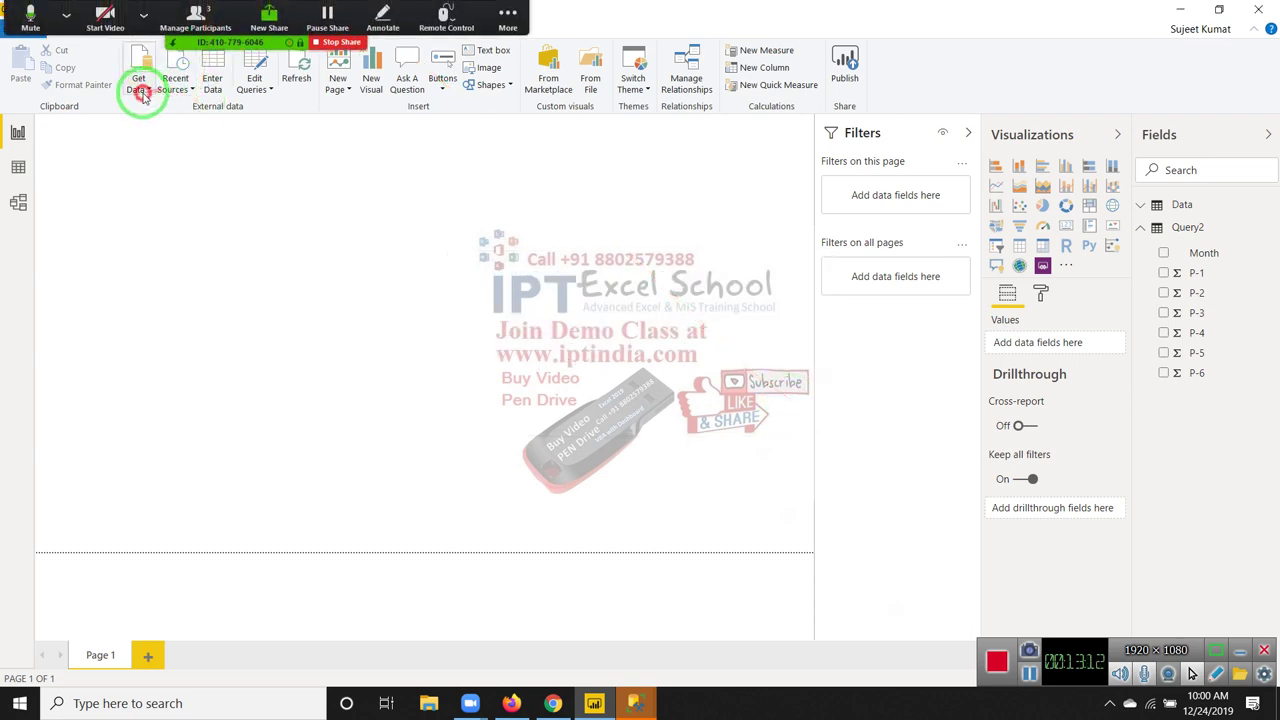
left_click(180, 456)
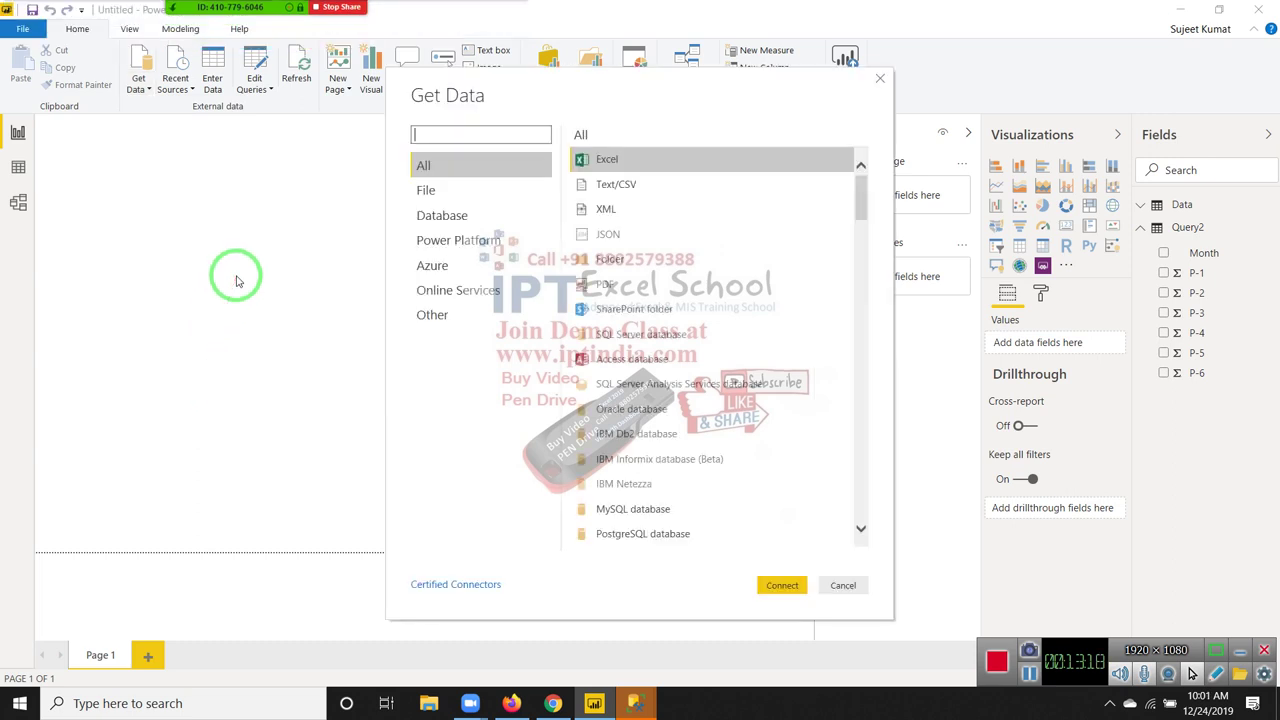
left_click(466, 250)
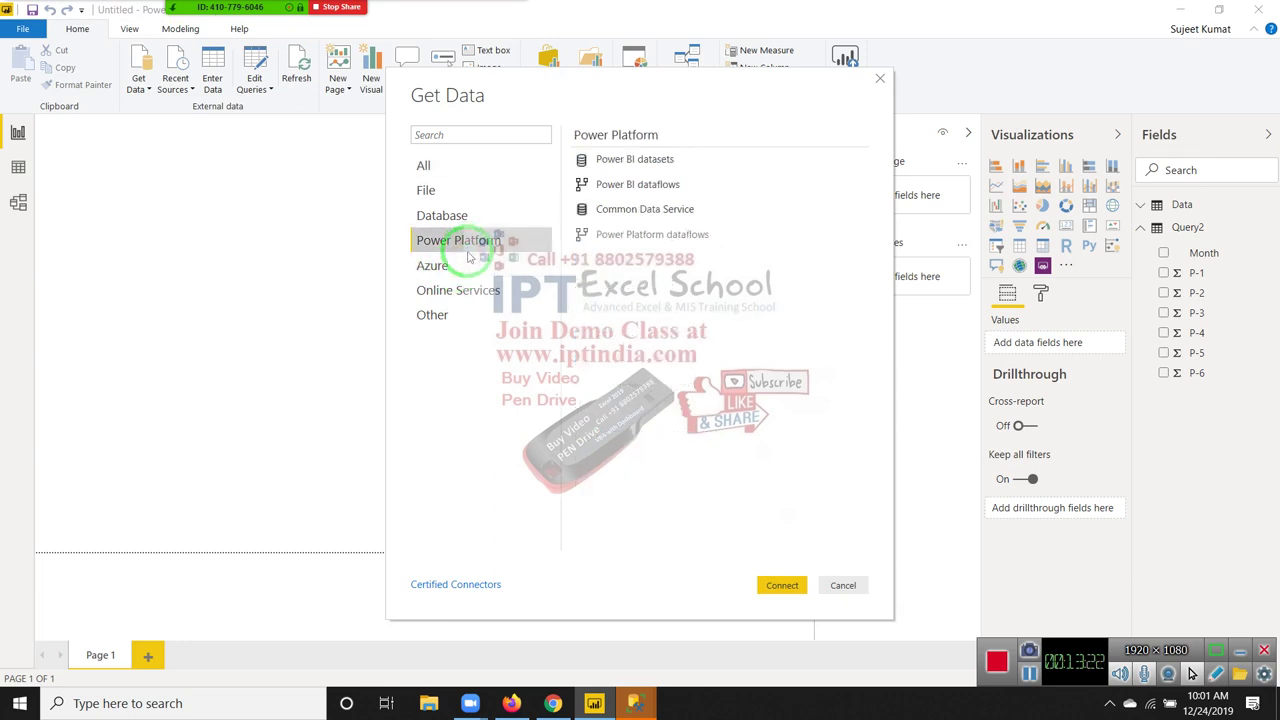
left_click(466, 268)
left_click(472, 307)
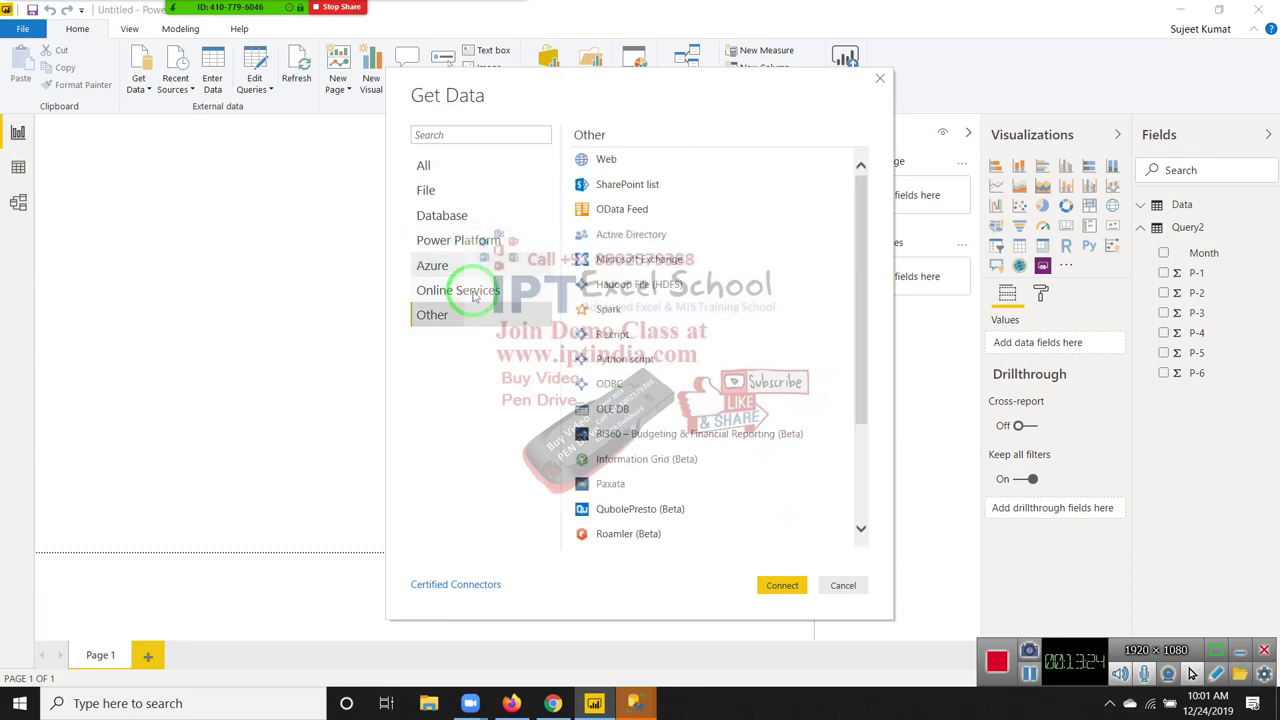
left_click(475, 294)
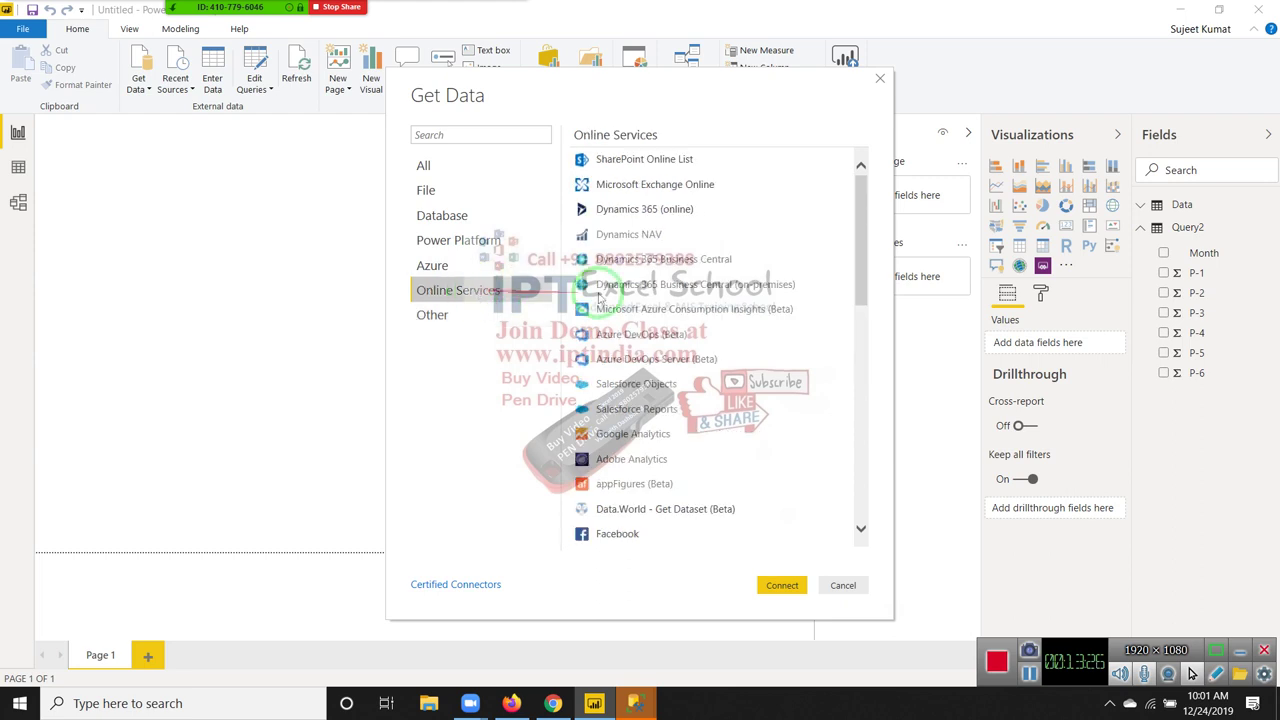
left_click(674, 211)
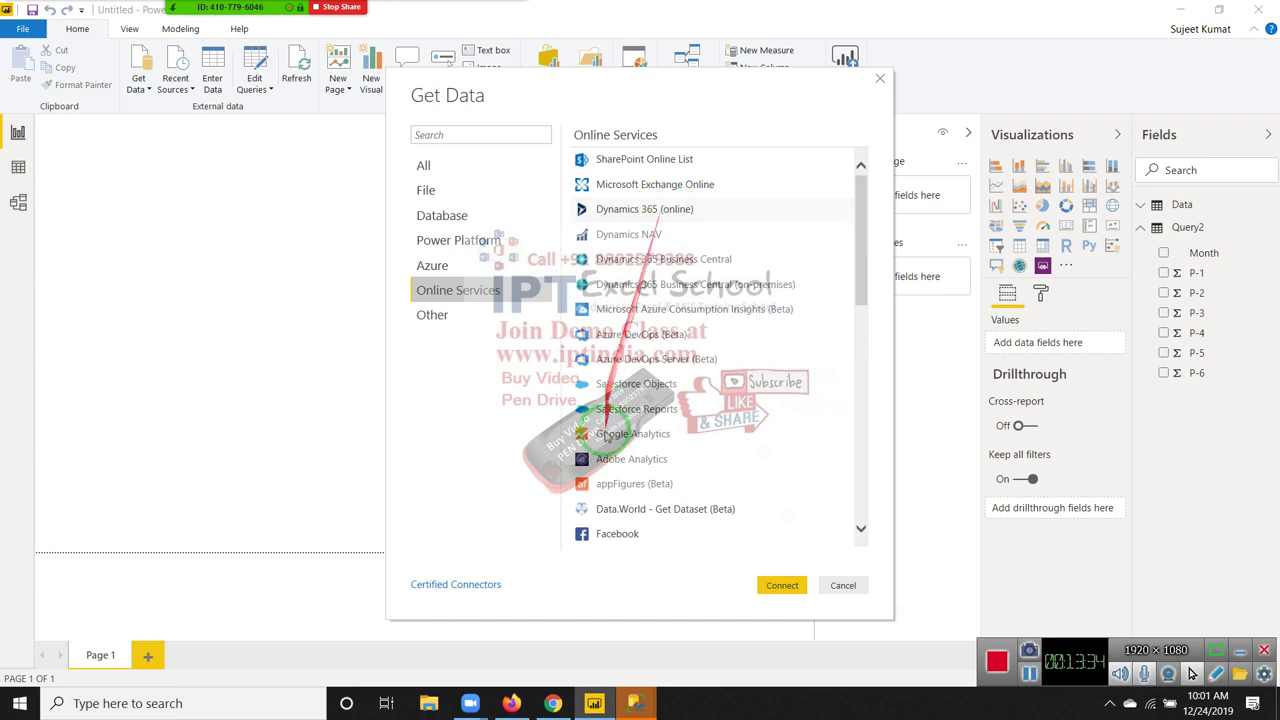
scroll(608, 530, "down", 2)
left_click(620, 413)
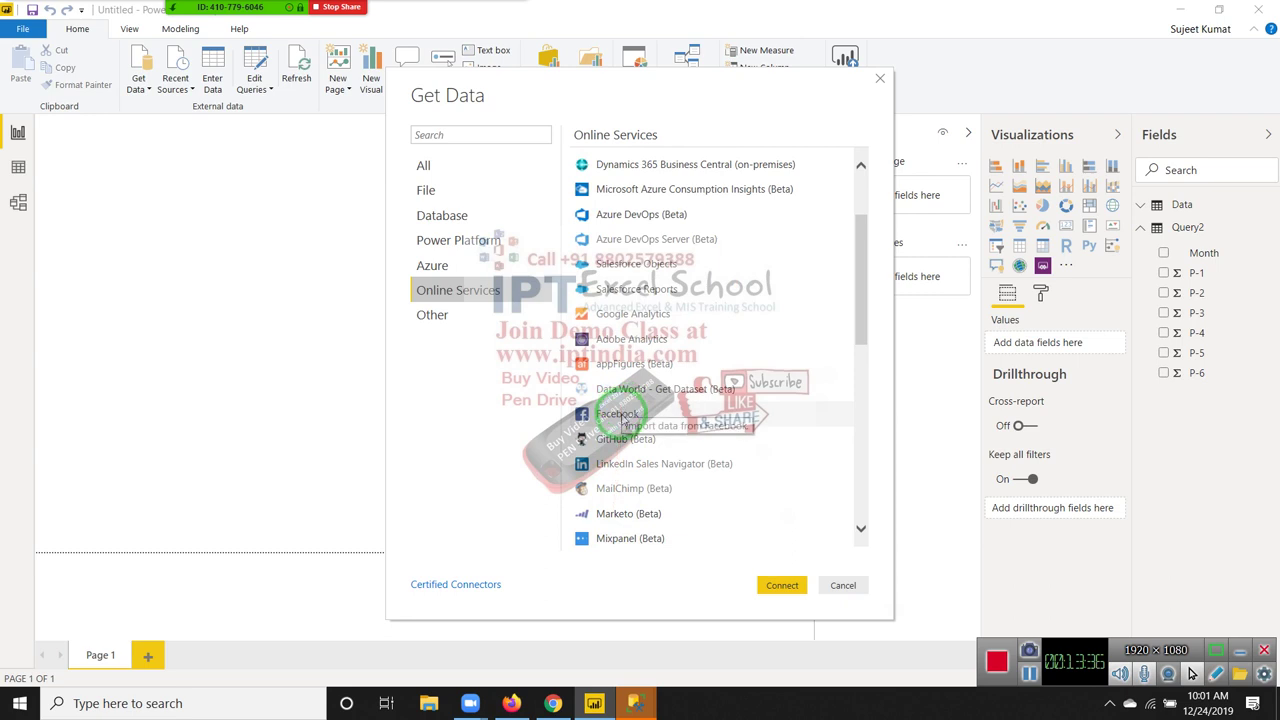
left_click(784, 588)
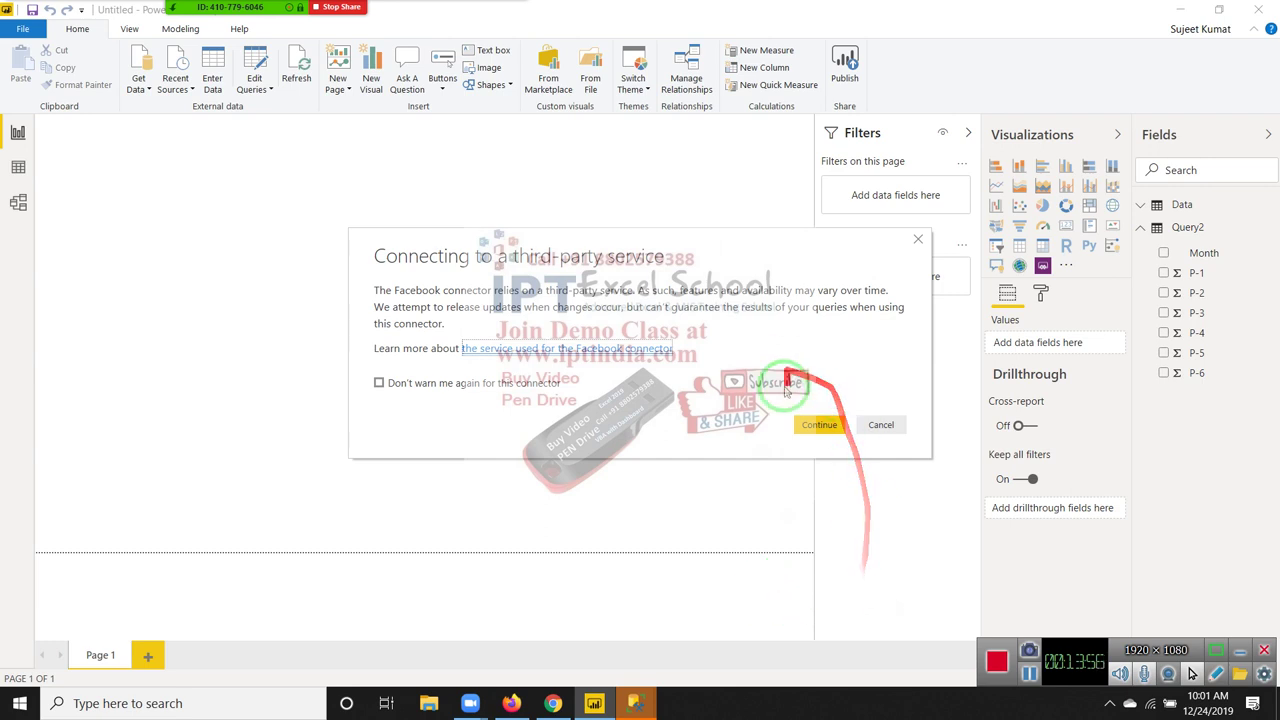
Accept the Facebook warning and default settings, then start the Facebook sign-in
left_click(815, 425)
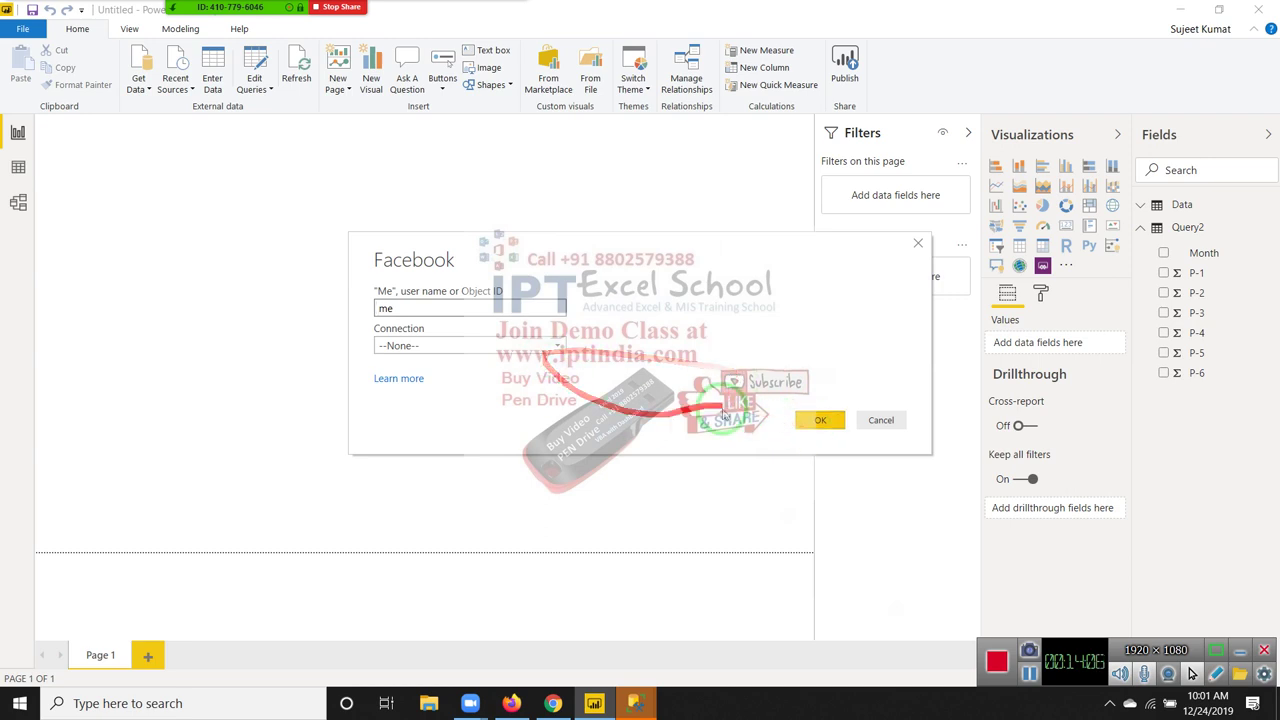
left_click(821, 422)
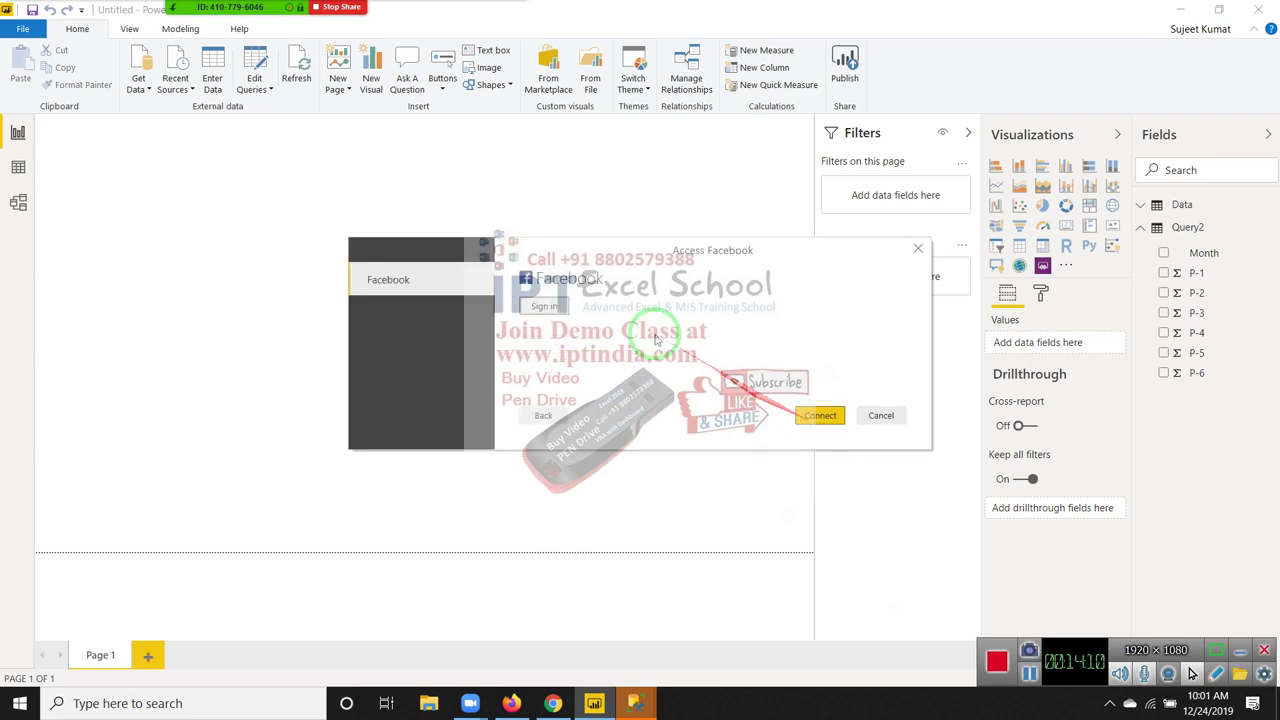
left_click(560, 310)
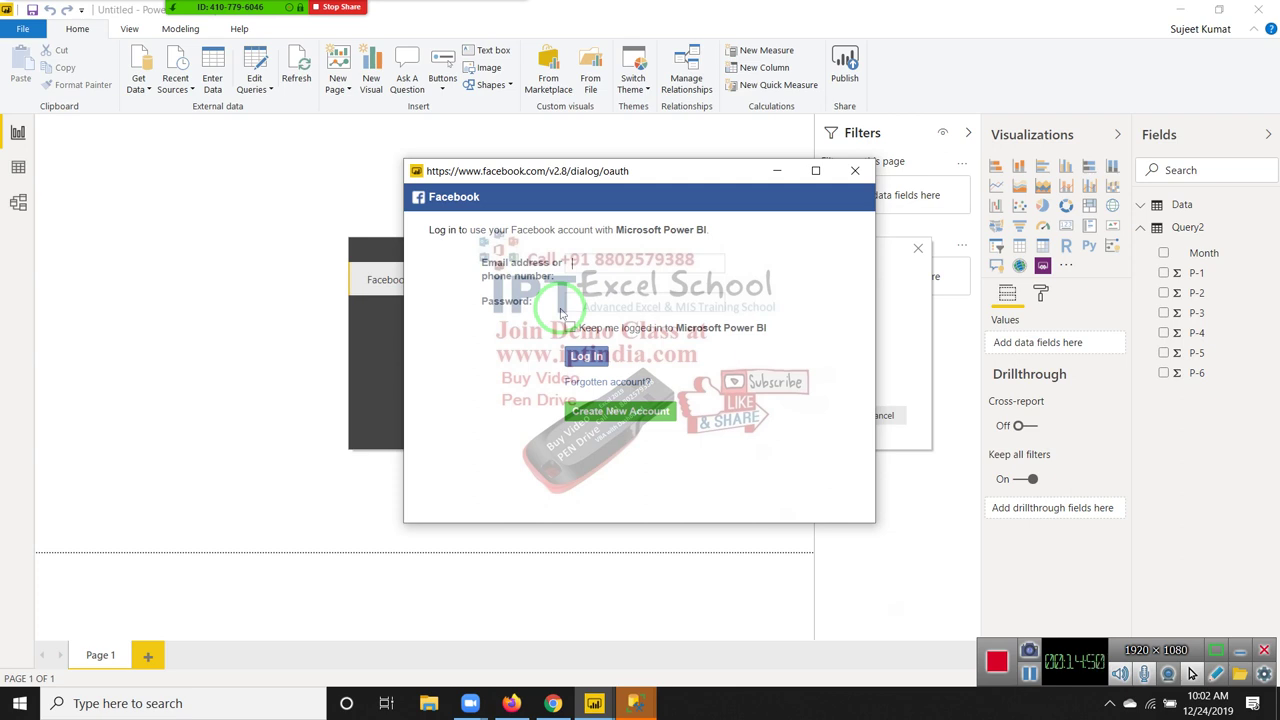
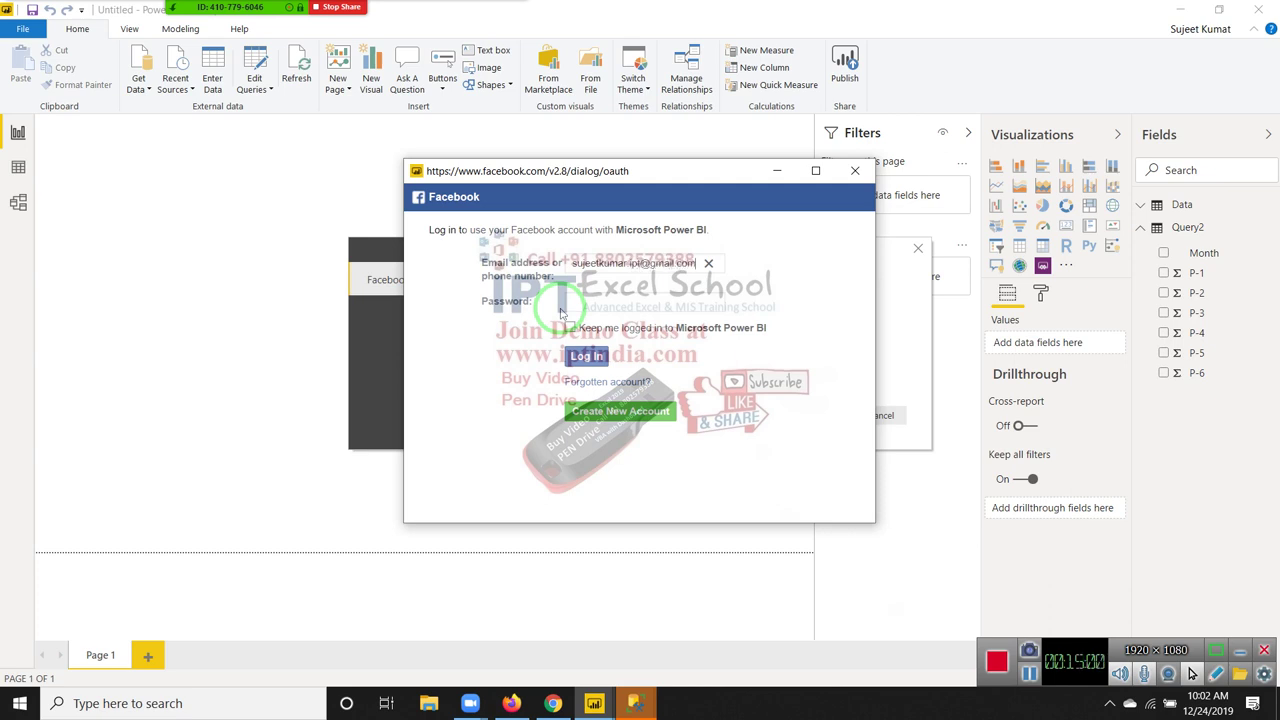
Enter the Facebook e-mail and password, tick Keep me logged in, and log in
key("Tab")
key("BackSpace")
key("BackSpace")
key("BackSpace")
key("BackSpace")
key("BackSpace")
key("BackSpace")
left_click(569, 328)
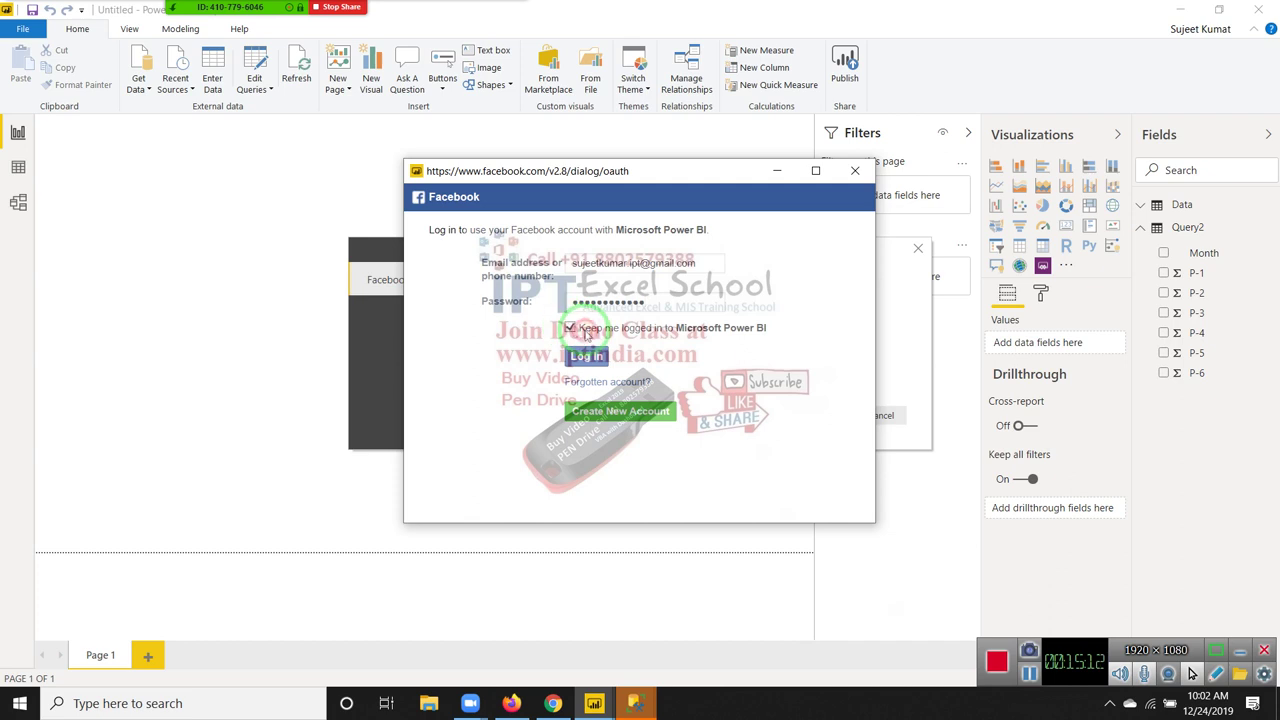
left_click(585, 357)
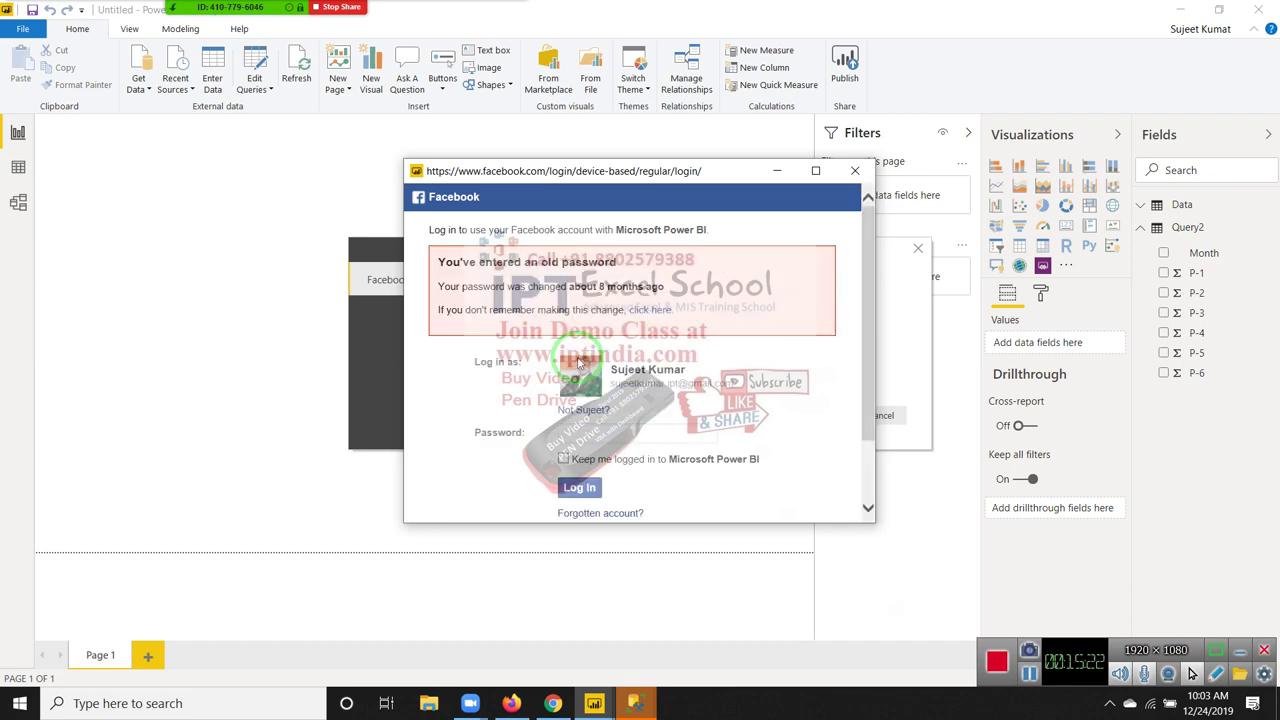
Re-enter the Facebook password with Keep me logged in ticked and submit again
type("***")
type("****")
type("*****")
left_click(556, 474)
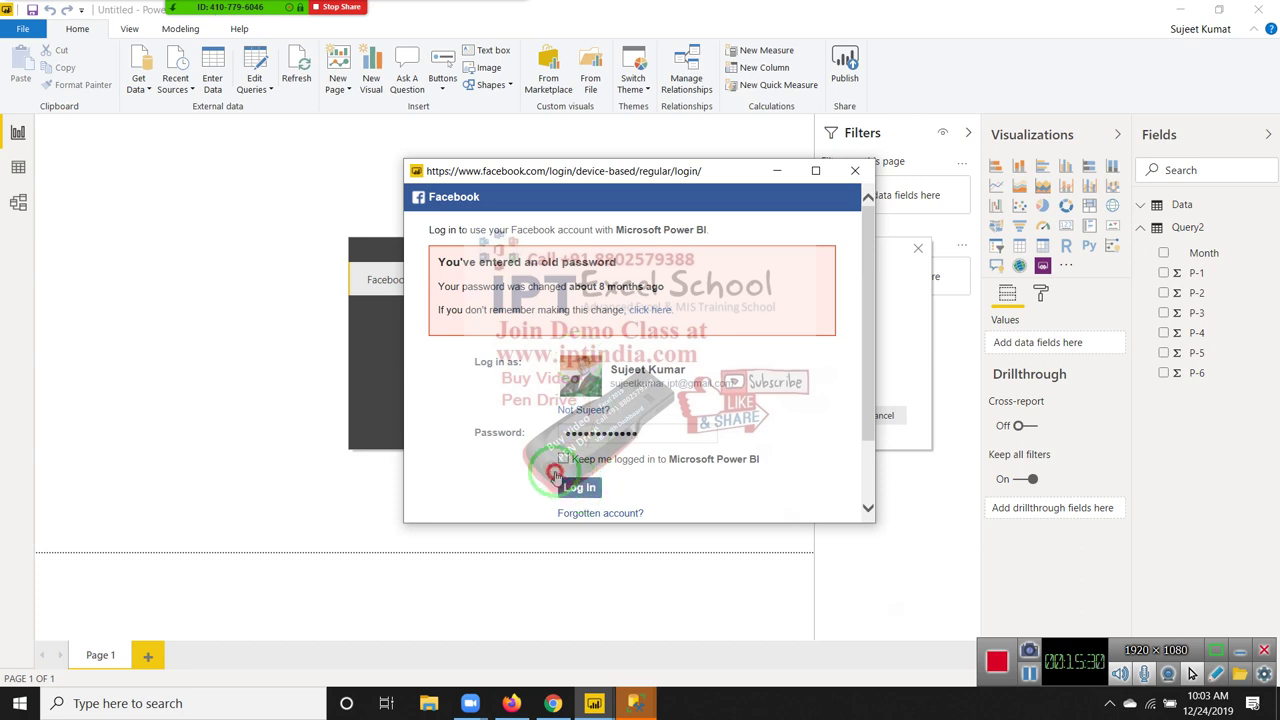
left_click(561, 460)
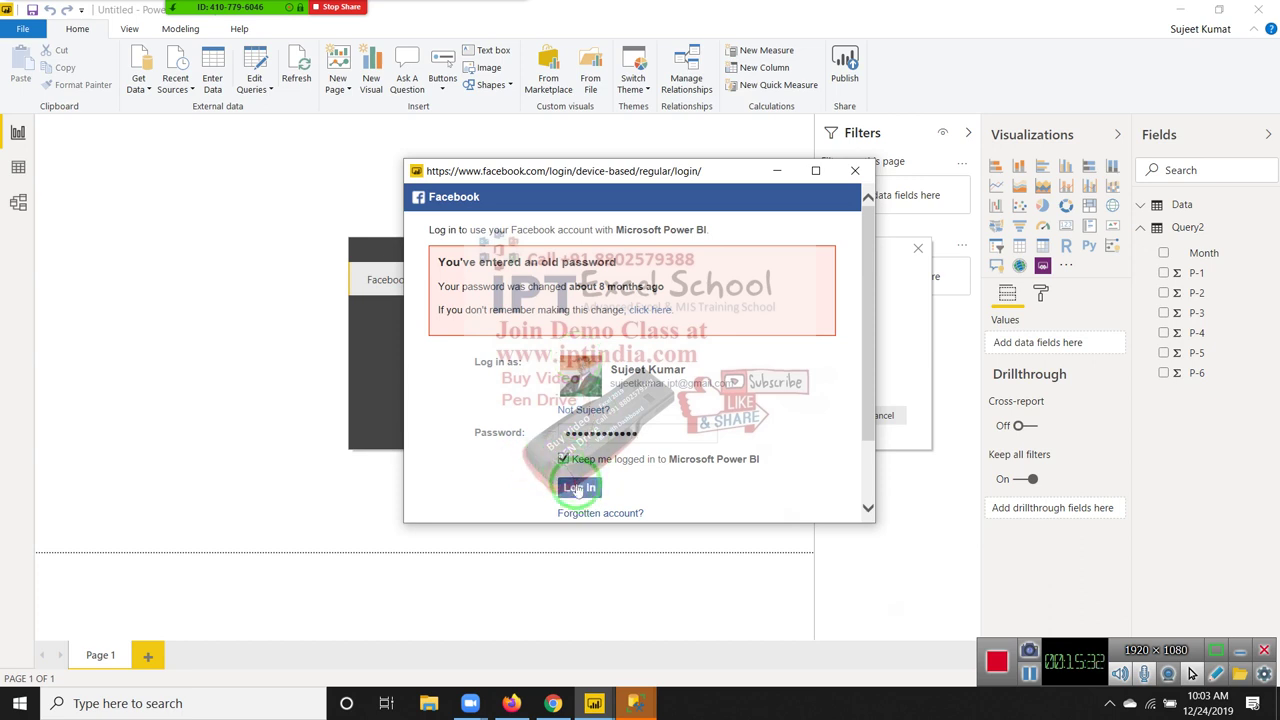
left_click(578, 488)
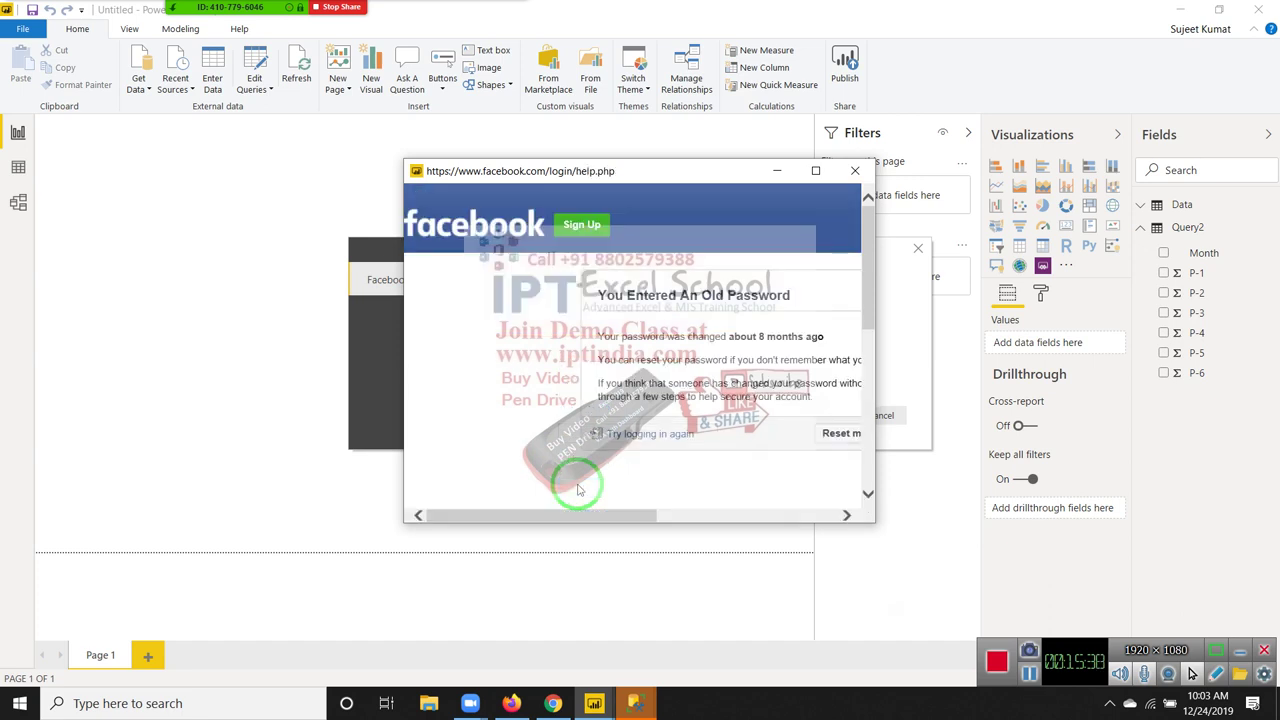
mouse_move(590, 524)
left_mouse_down()
mouse_move(702, 521)
mouse_move(661, 521)
left_mouse_up()
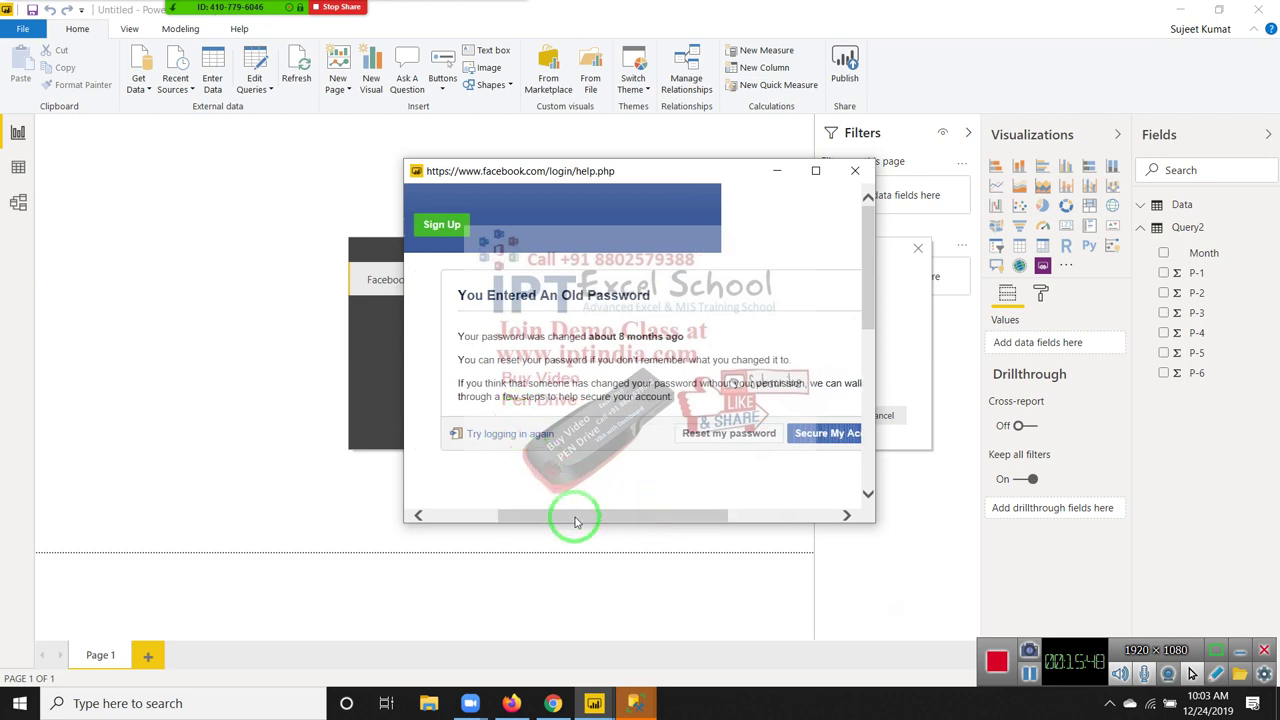
left_click_drag(575, 517, 651, 531)
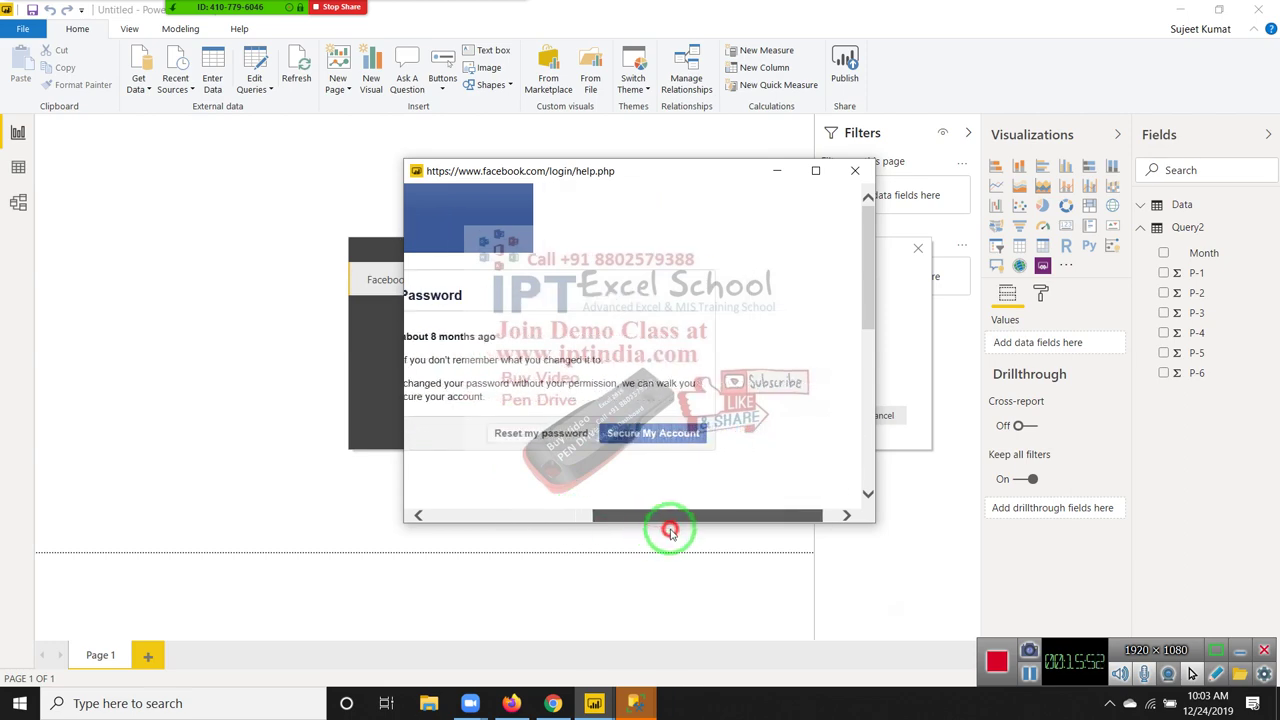
left_click_drag(651, 531, 604, 517)
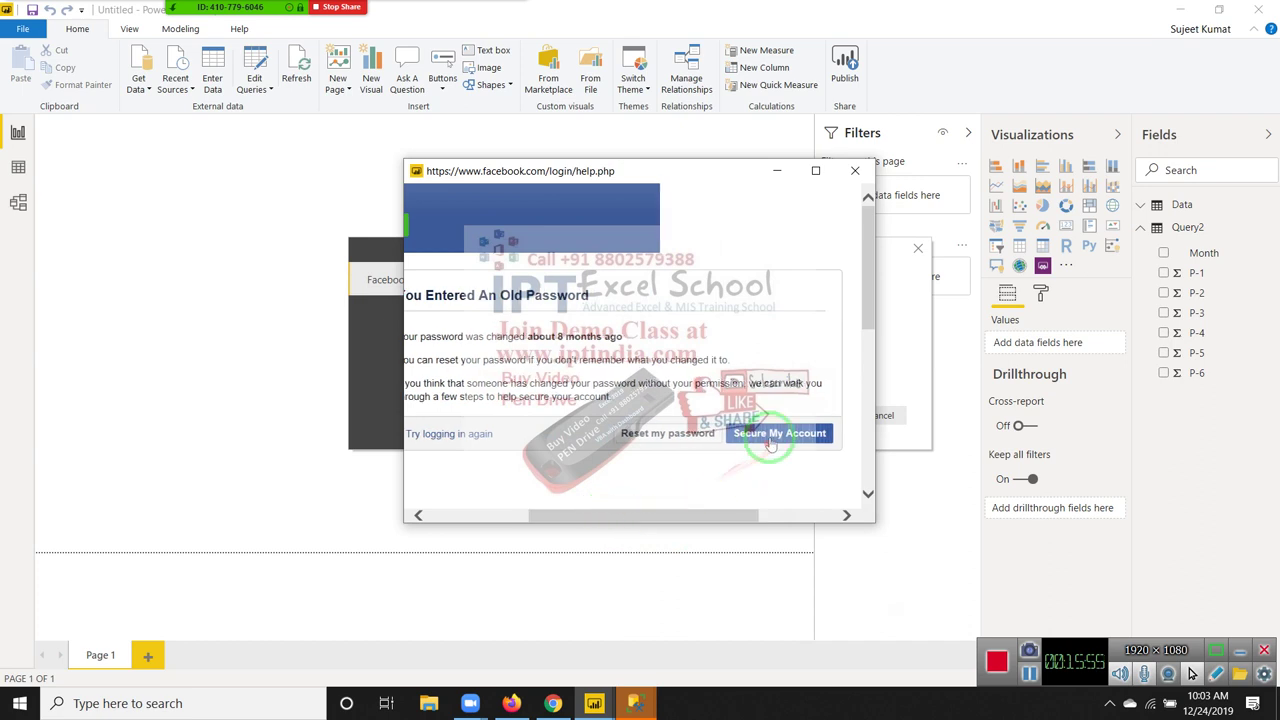
Return to the login page, log in with the password once more, then close the browser window
left_click(438, 436)
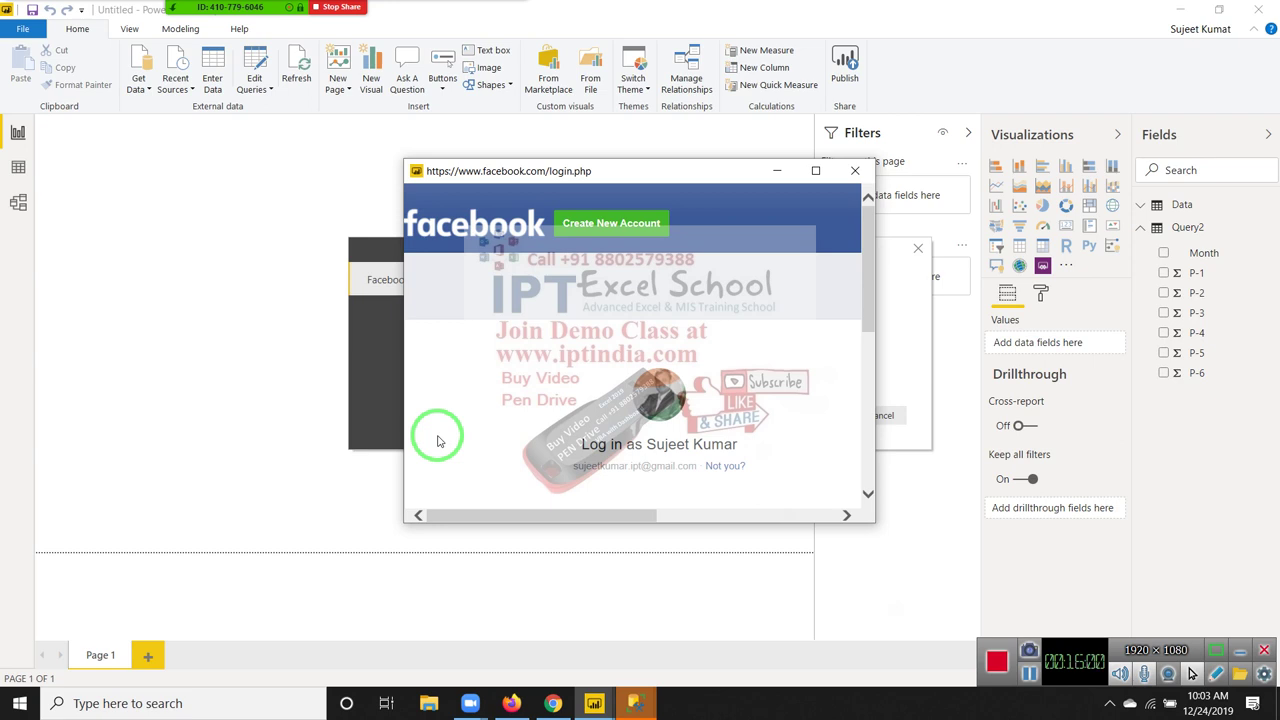
scroll(480, 428, "down", 3)
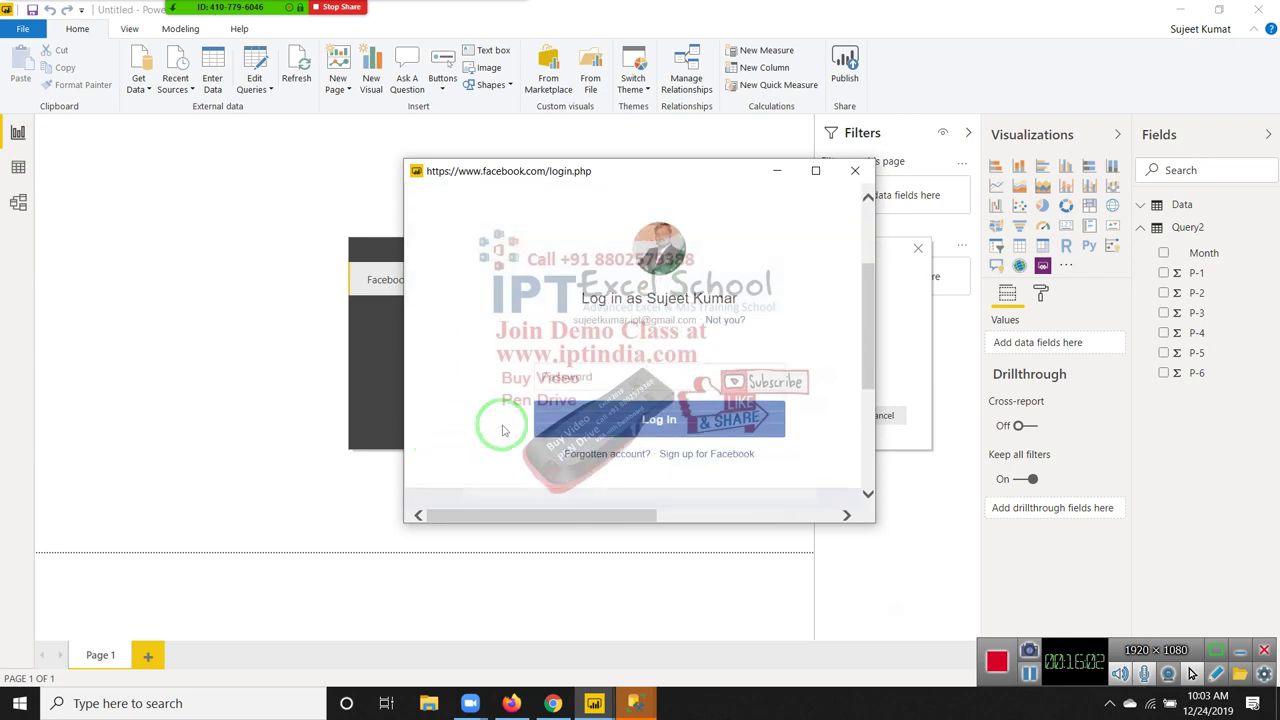
left_click(541, 380)
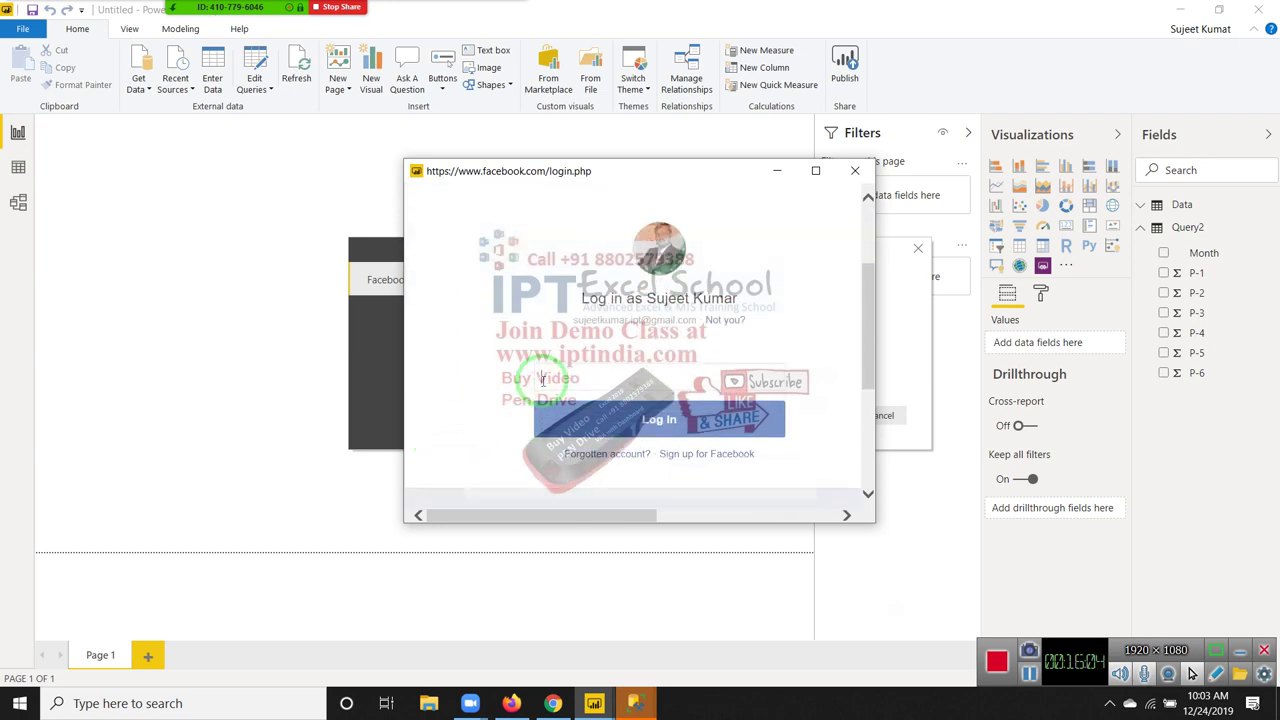
type("******")
type("***")
type("**")
left_click(610, 414)
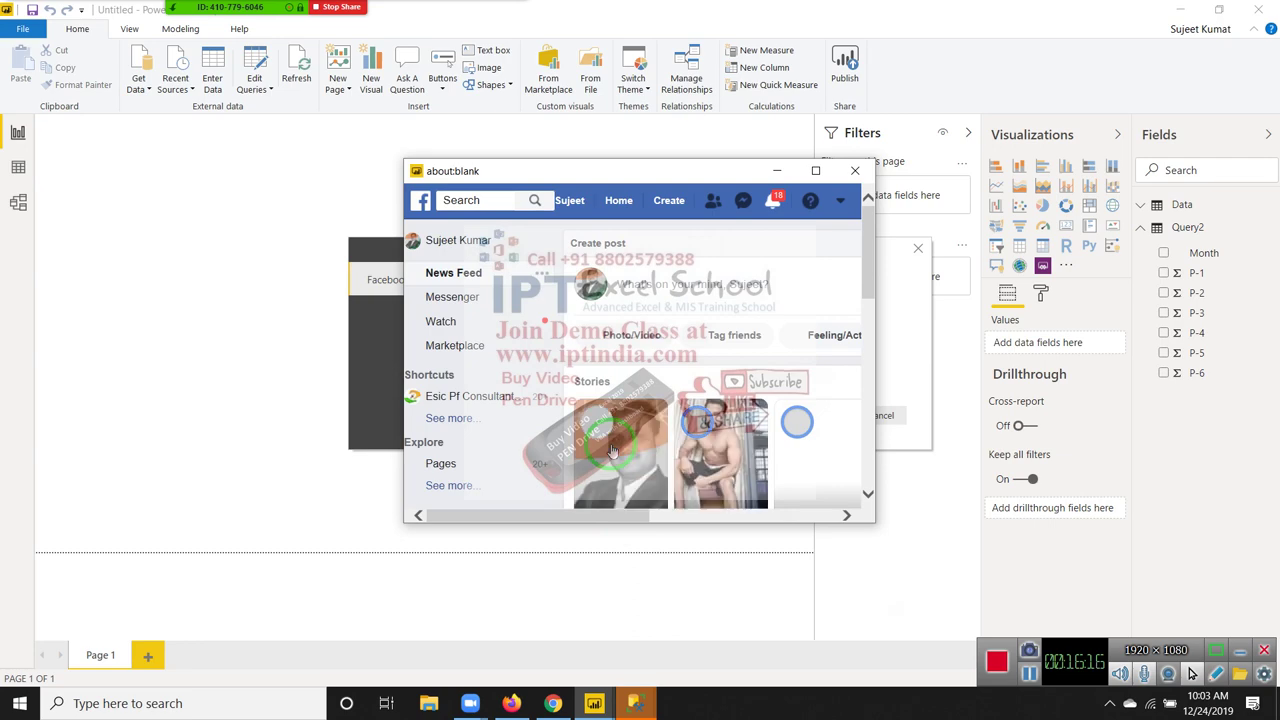
scroll(566, 364, "down", 2)
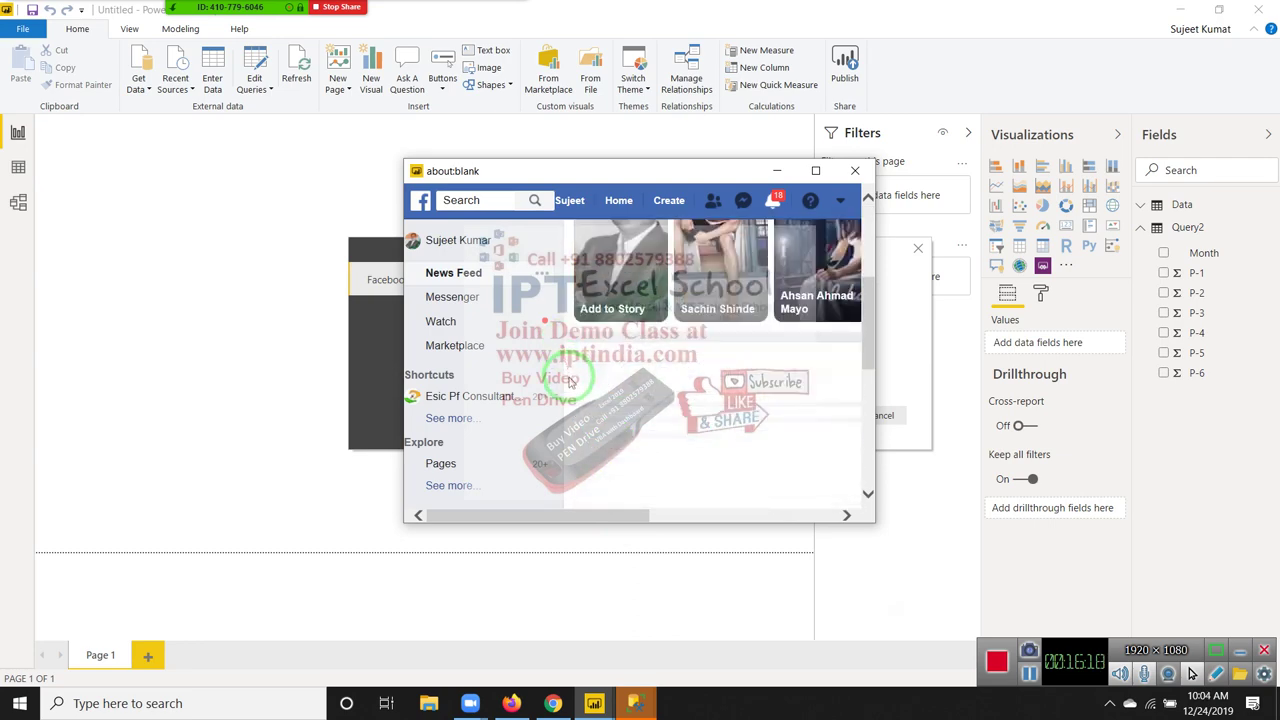
scroll(566, 364, "up", 2)
left_click(862, 169)
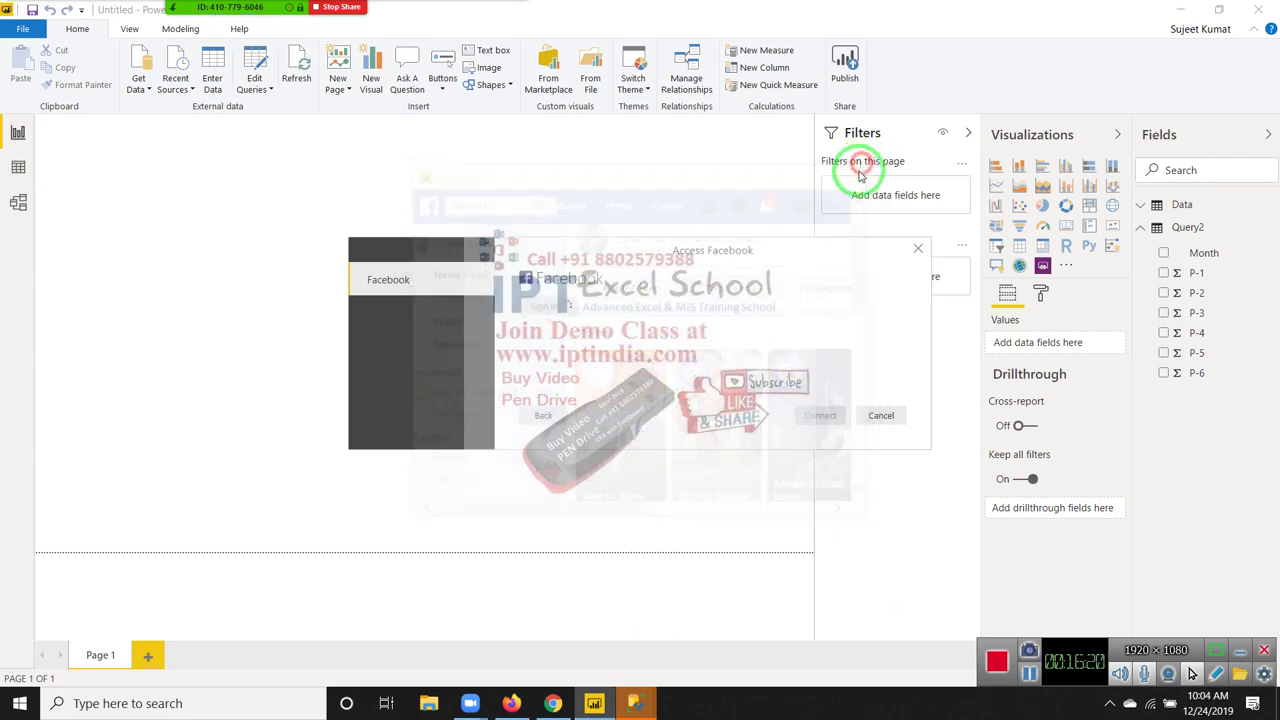
Dismiss the unable-to-connect error and retry the Facebook connection to open Query1
left_click(558, 337)
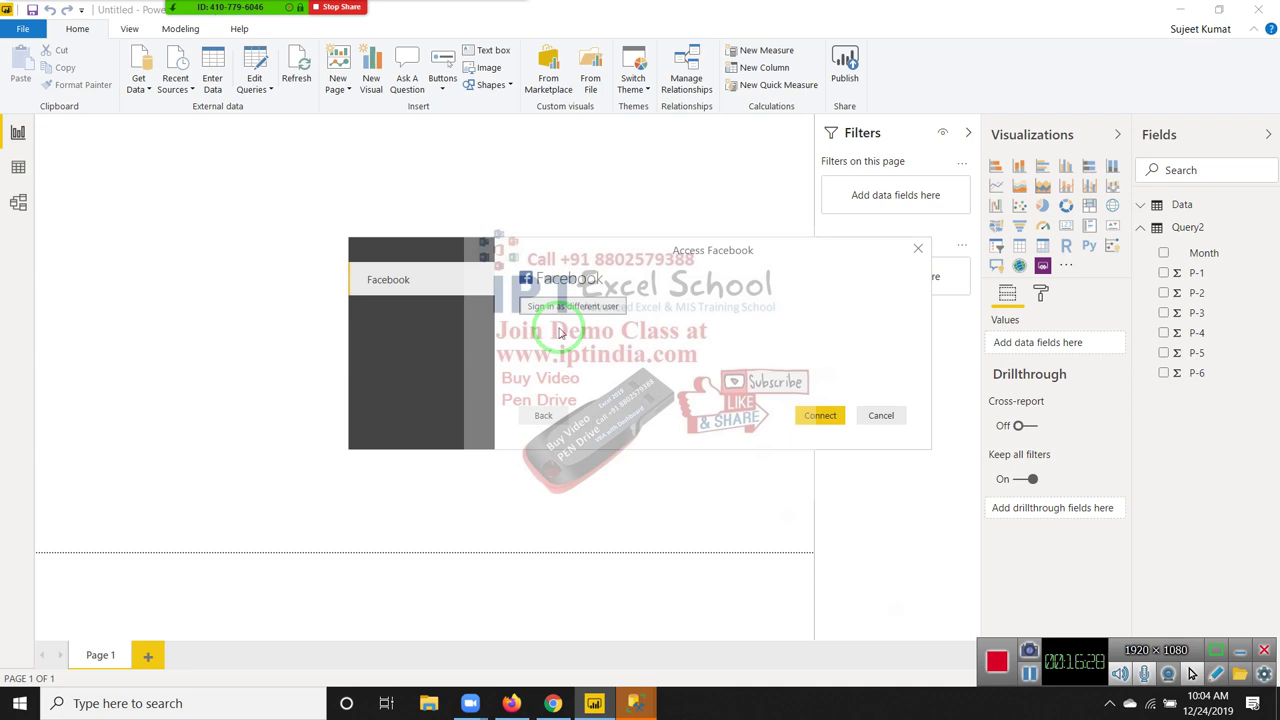
left_click(835, 420)
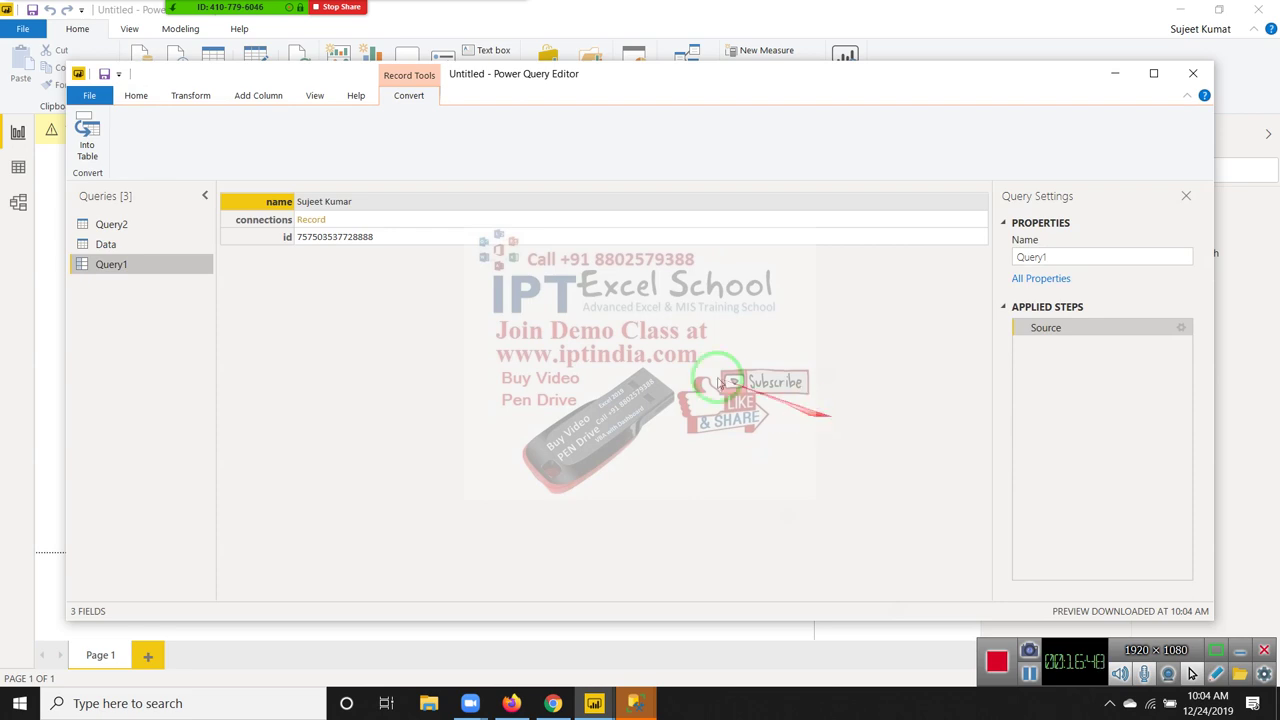
Preview the Data and Query1 queries and expand Query1's connections record
left_click(105, 245)
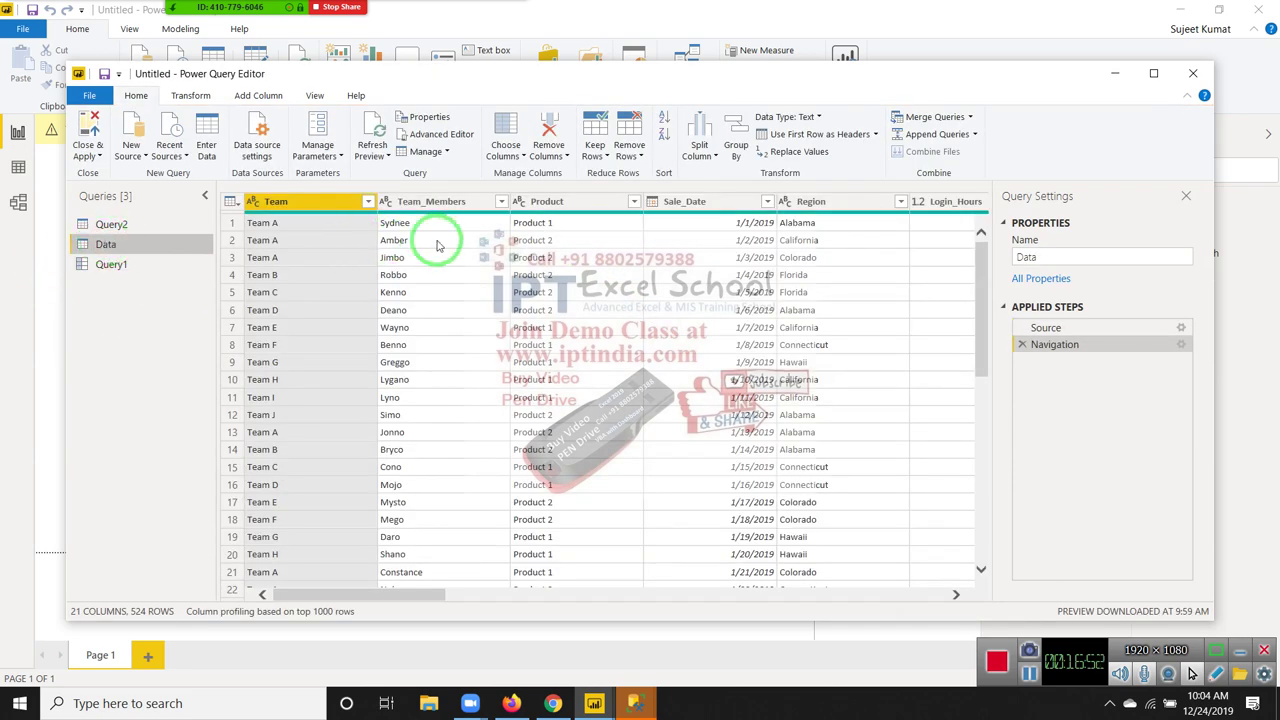
left_click(112, 265)
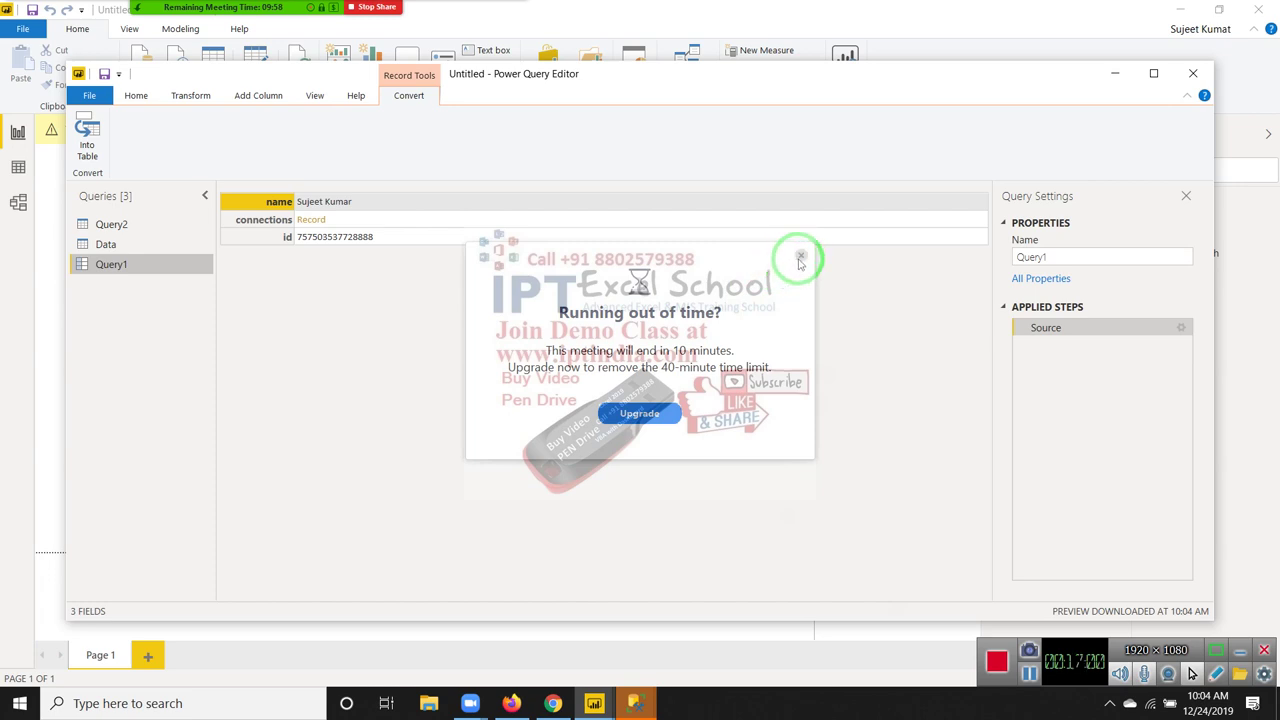
left_click(800, 259)
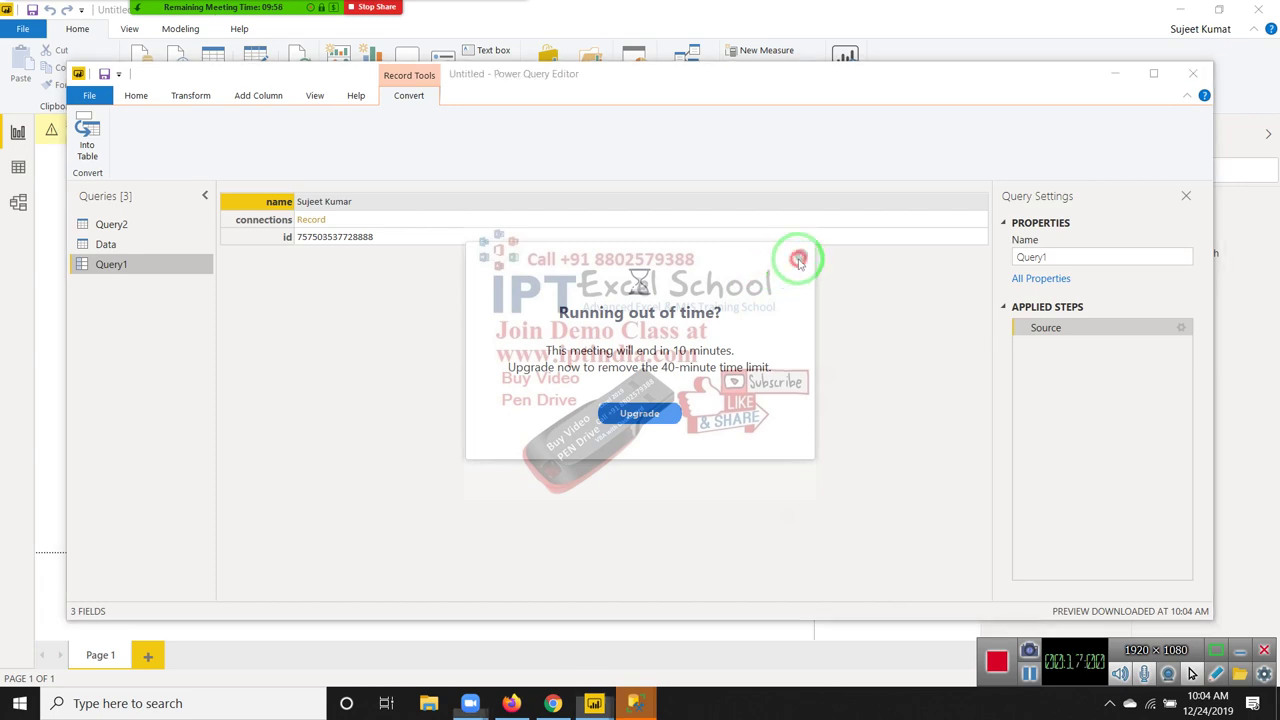
left_click(312, 220)
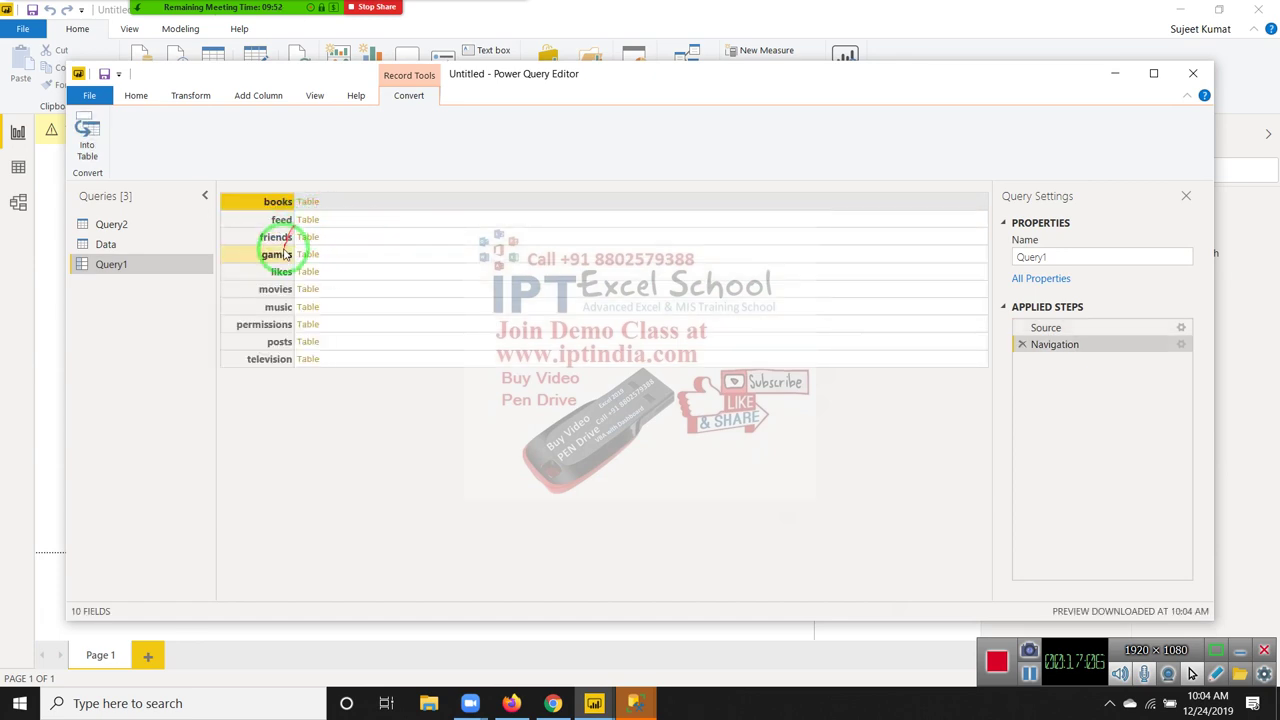
left_click_drag(288, 262, 433, 363)
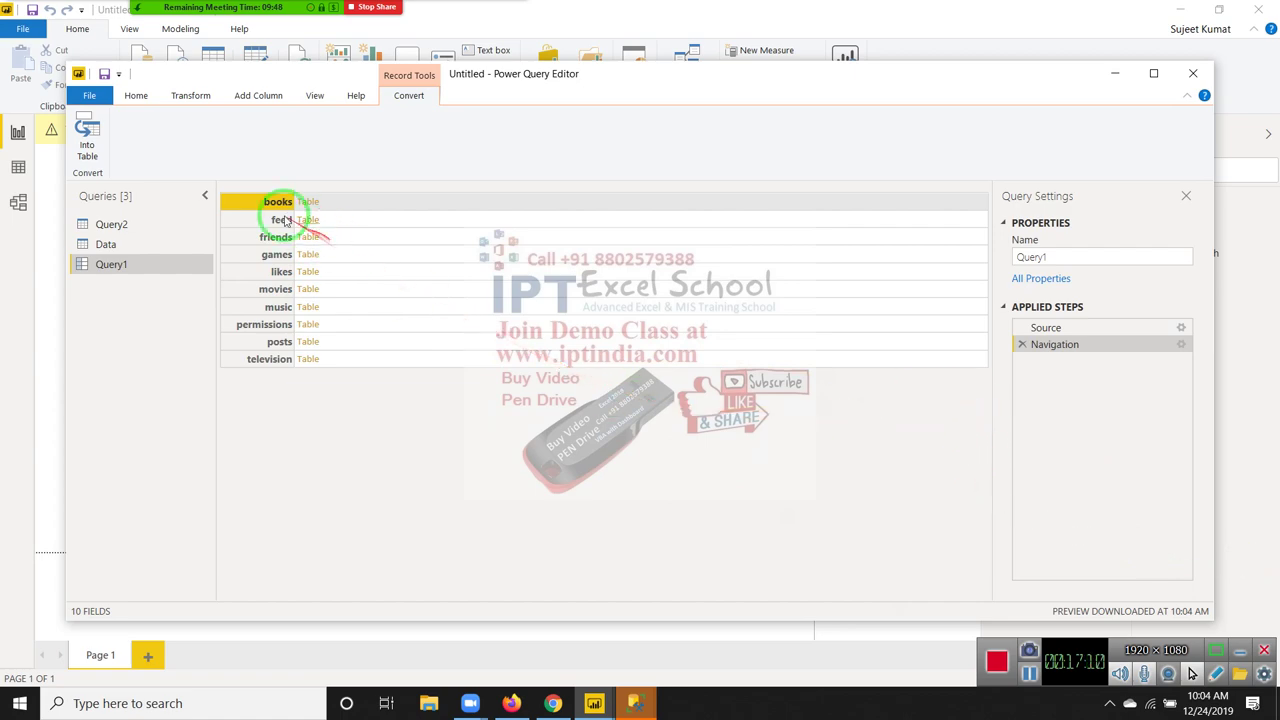
mouse_move(477, 93)
left_mouse_down()
mouse_move(502, 149)
mouse_move(485, 74)
left_mouse_up()
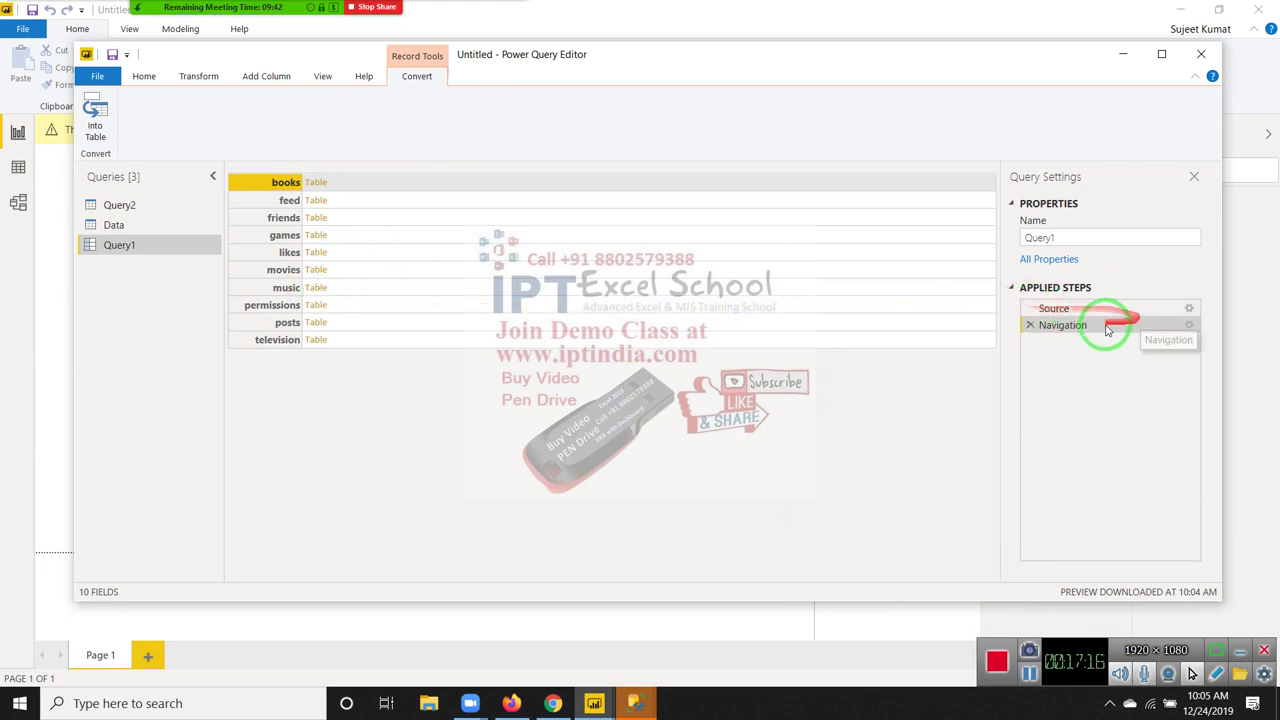
Convert the Query1 record into a Name/Value table
left_click(115, 225)
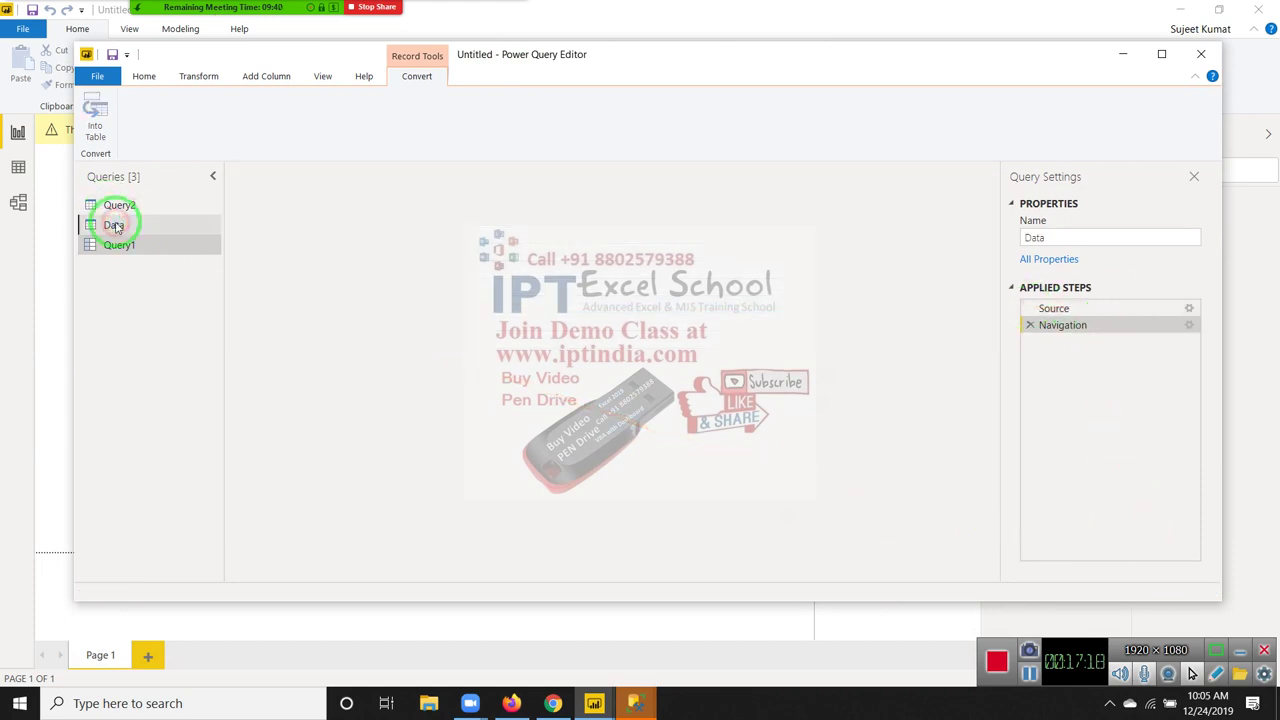
left_click(118, 245)
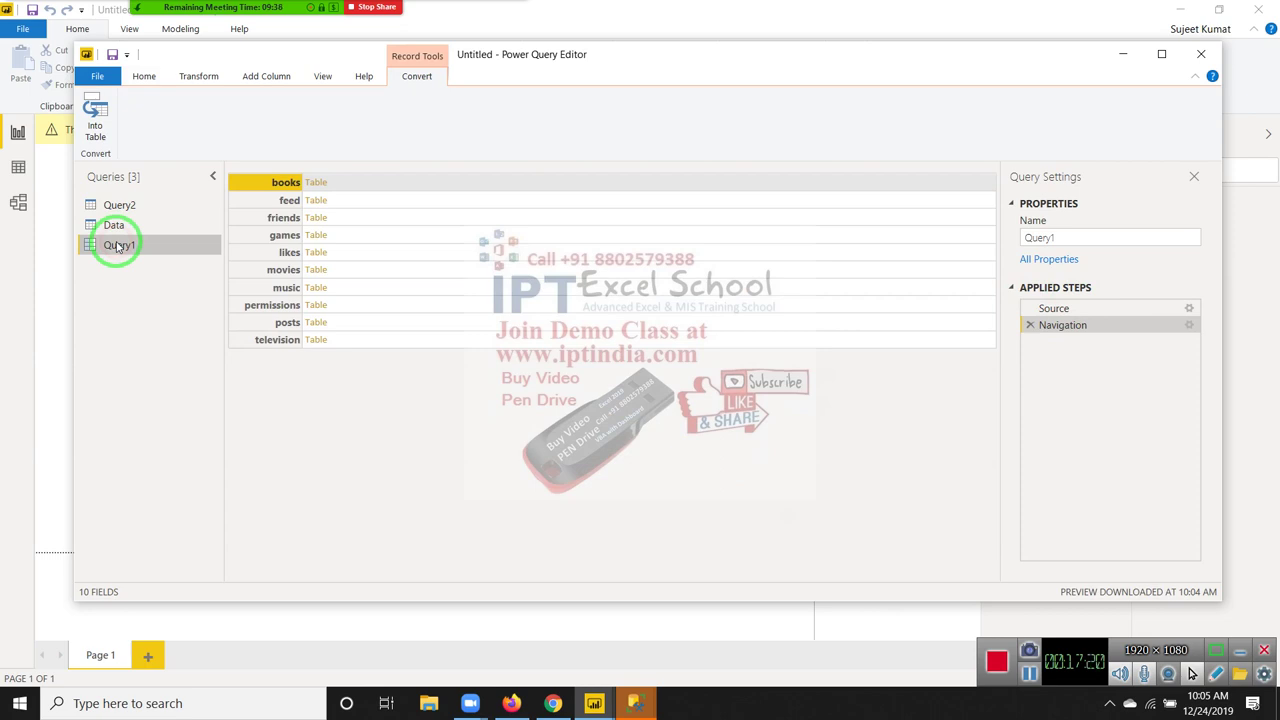
left_click(95, 130)
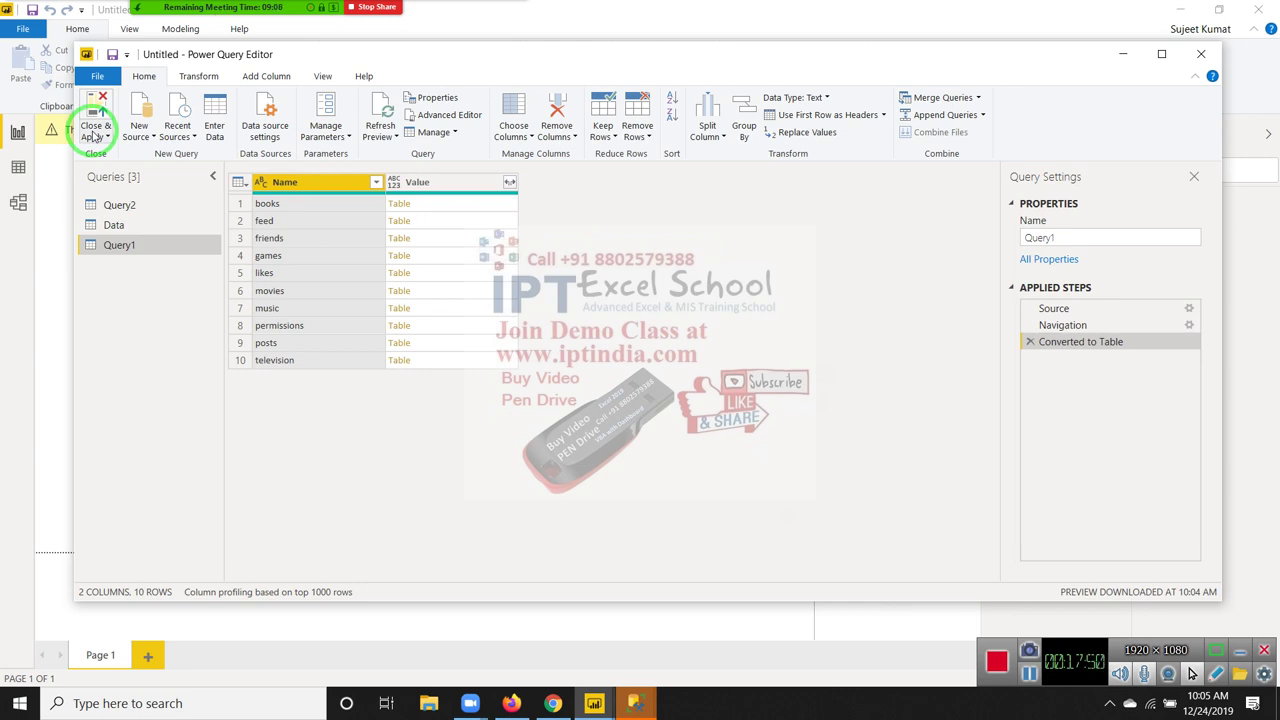
Close & Apply the query edits, then expand Query1 in Fields to show Name and Value
left_click_drag(30, 100, 104, 138)
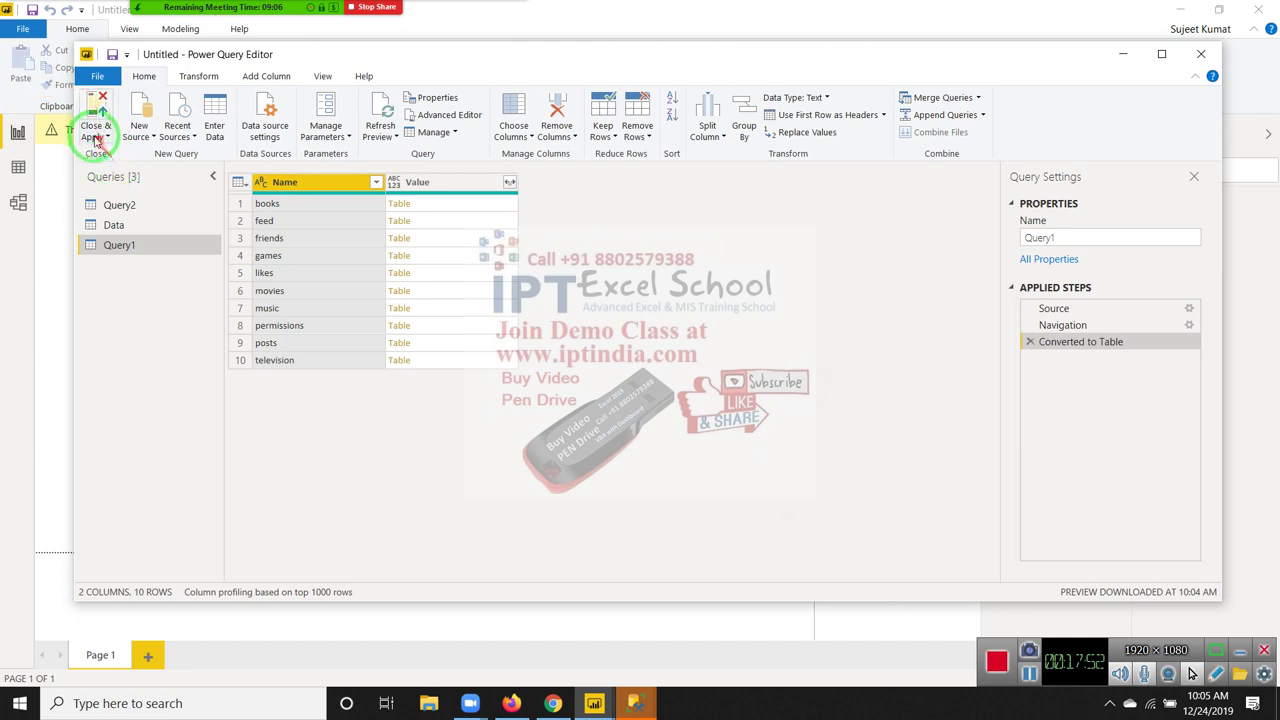
left_click(100, 112)
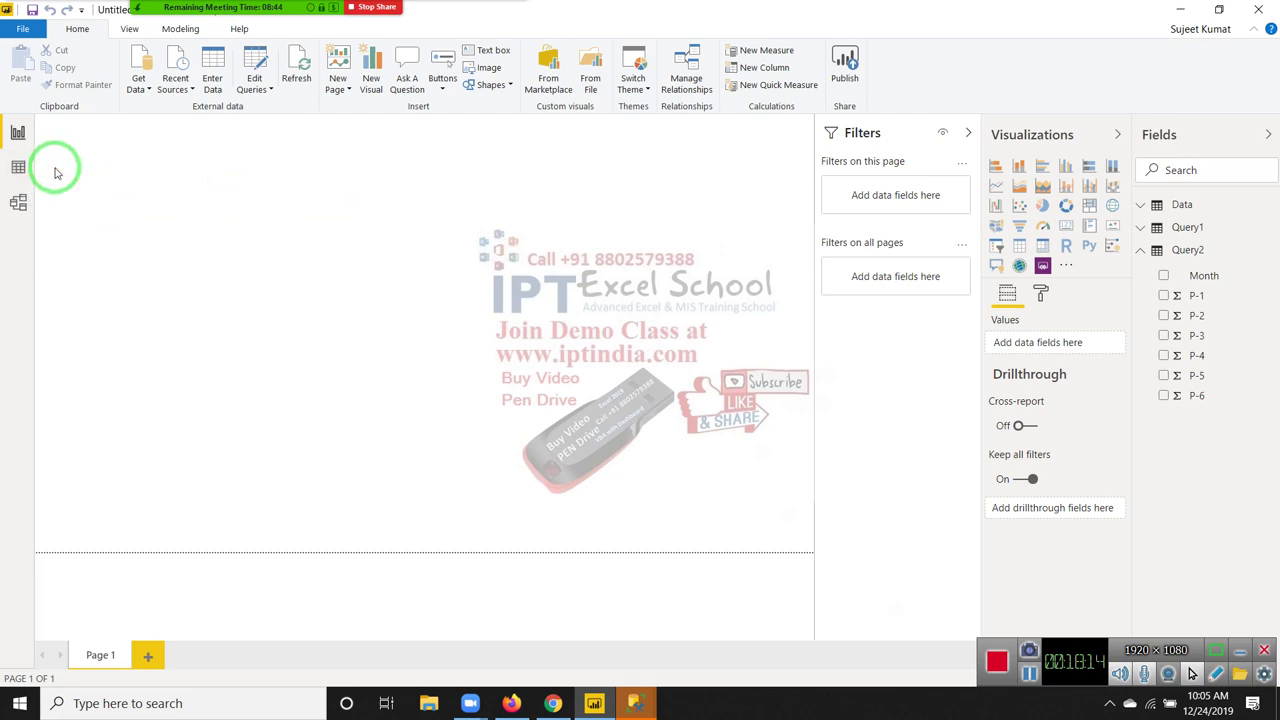
left_click(1148, 252)
left_click(1142, 228)
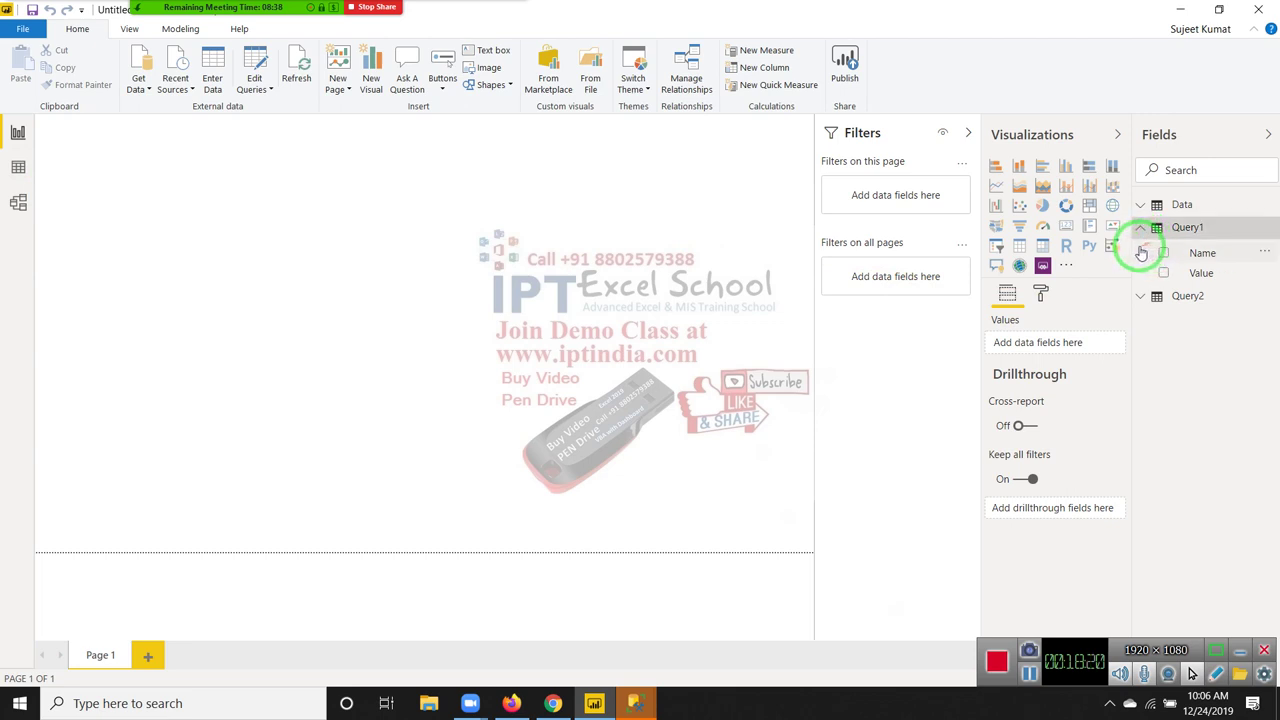
Connect to LinkedIn Sales Navigator (Beta) from the Online Services connectors
left_click(140, 86)
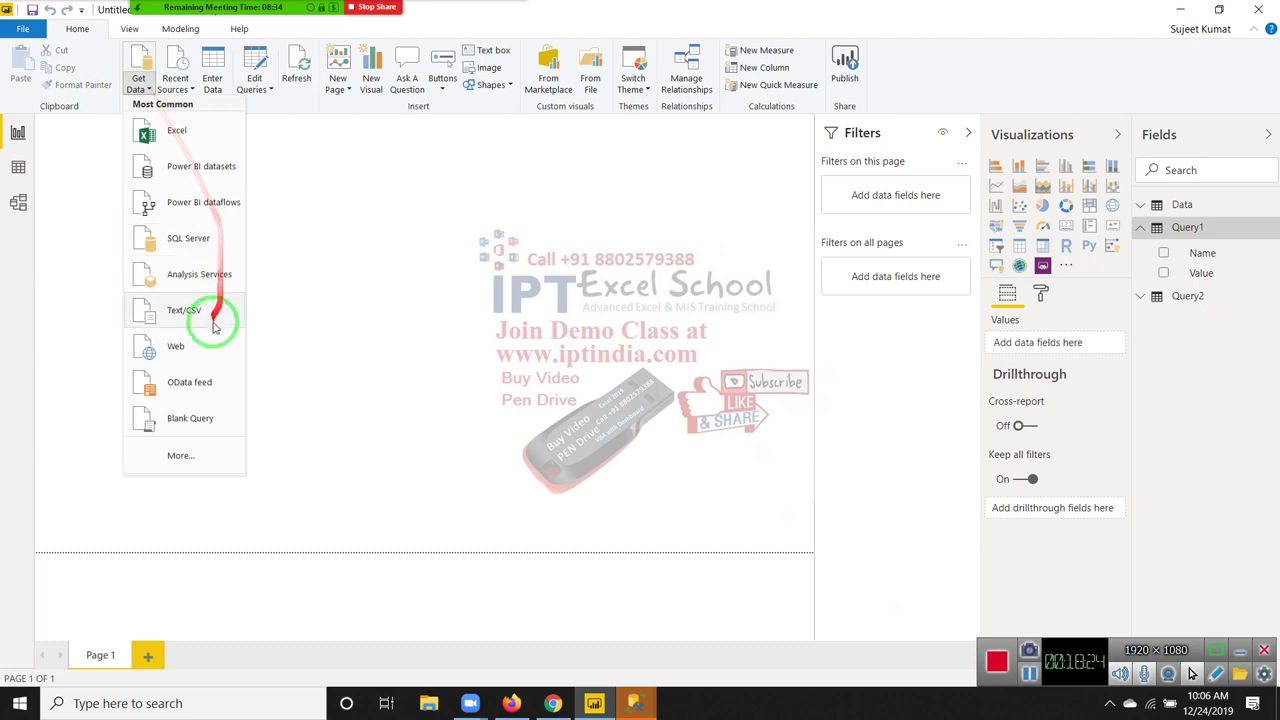
left_click(195, 455)
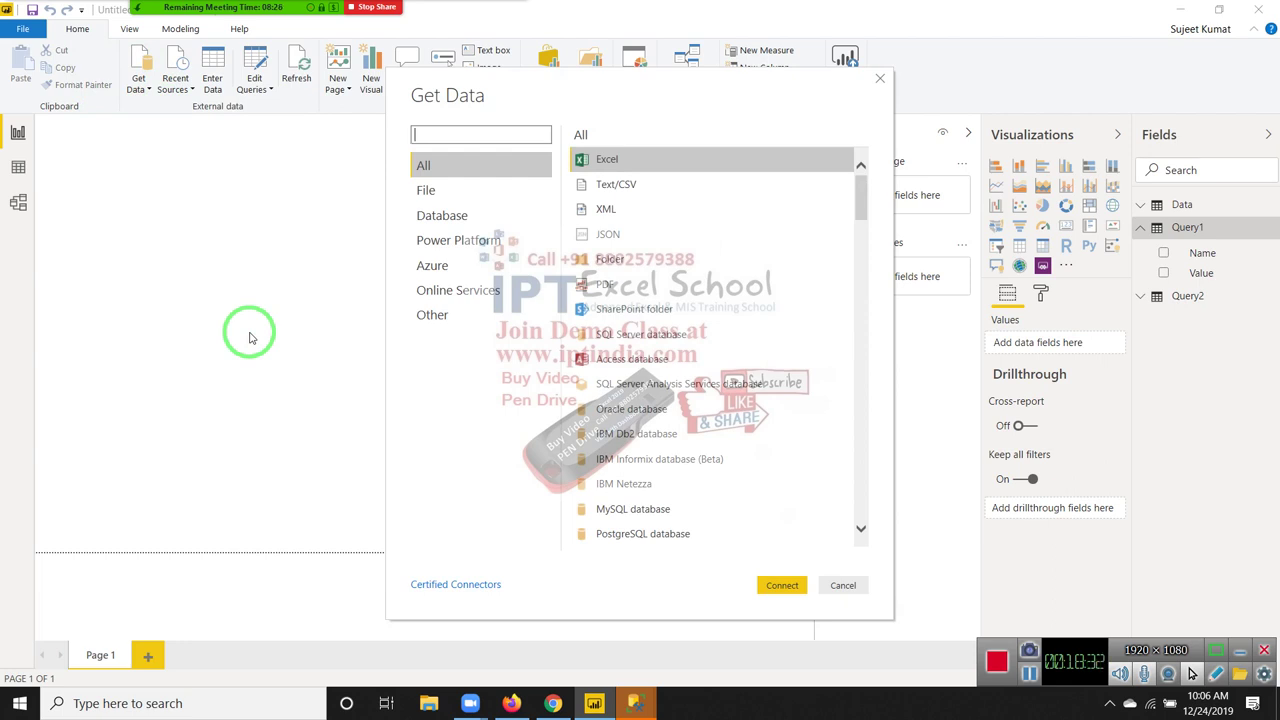
left_click(445, 292)
scroll(580, 380, "down", 3)
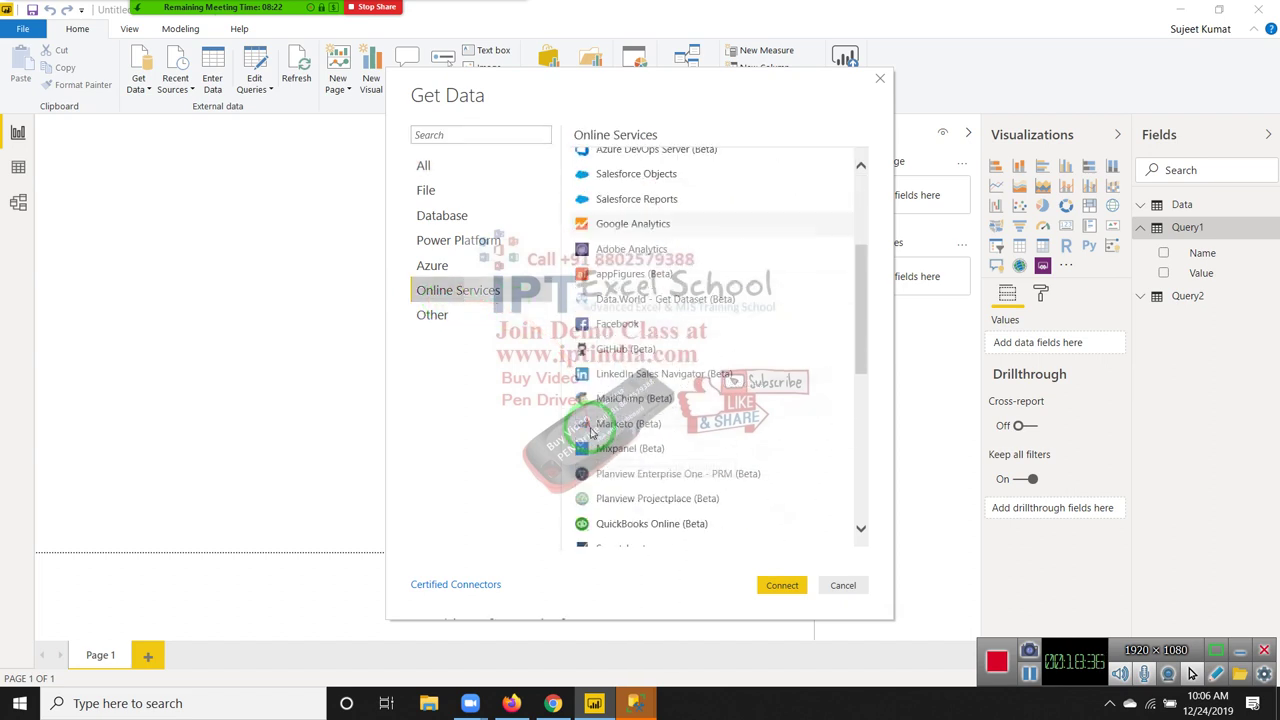
left_click(778, 585)
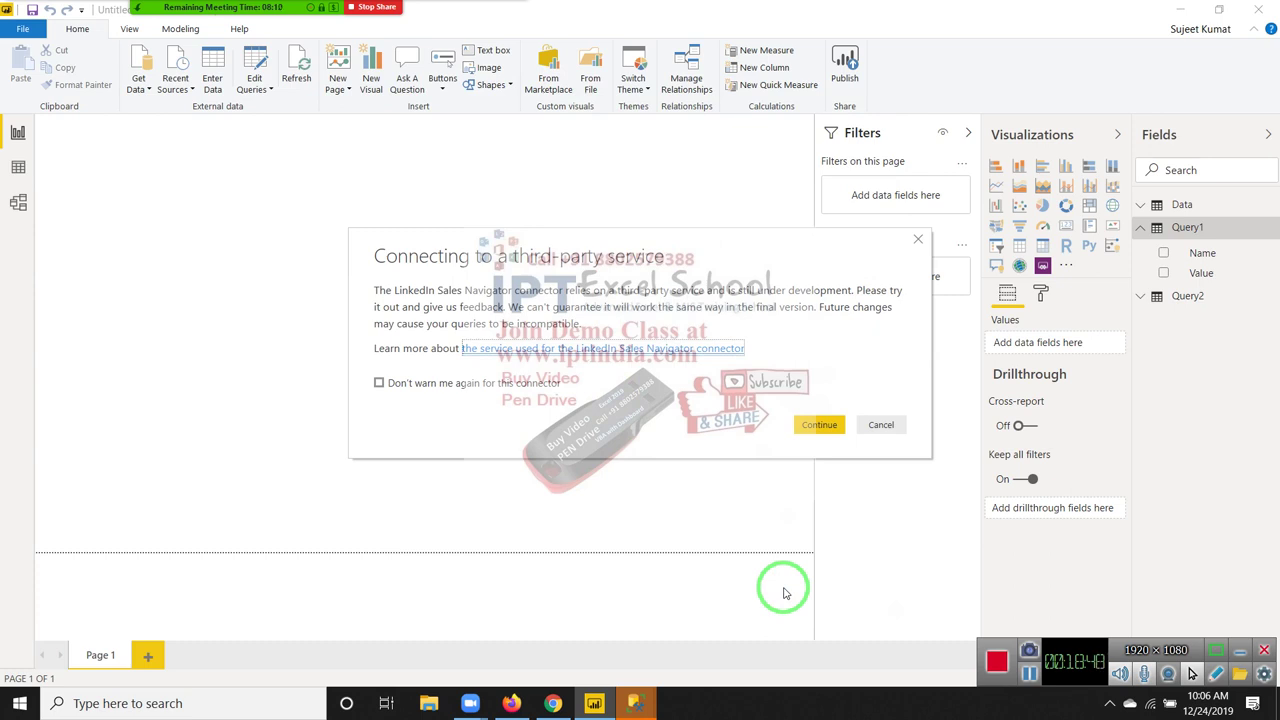
Accept the warning and set the Sales Navigator connection to return All Contracts
left_click(818, 424)
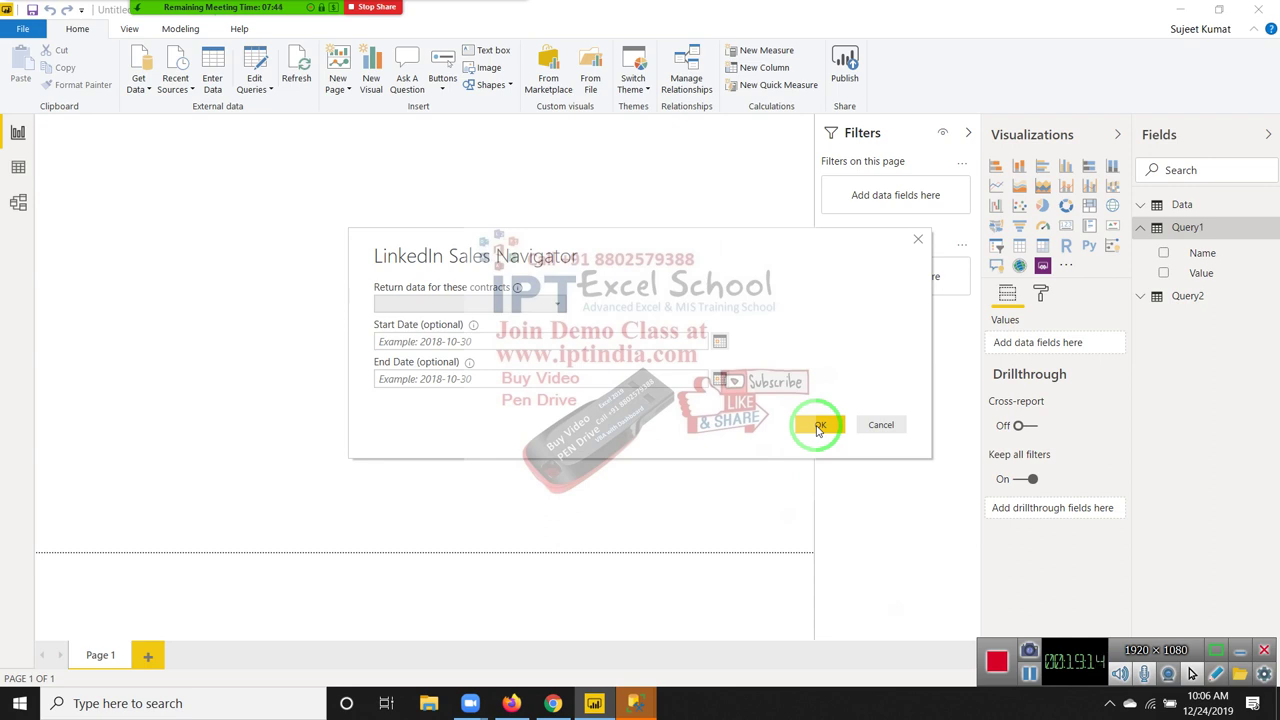
left_click(555, 305)
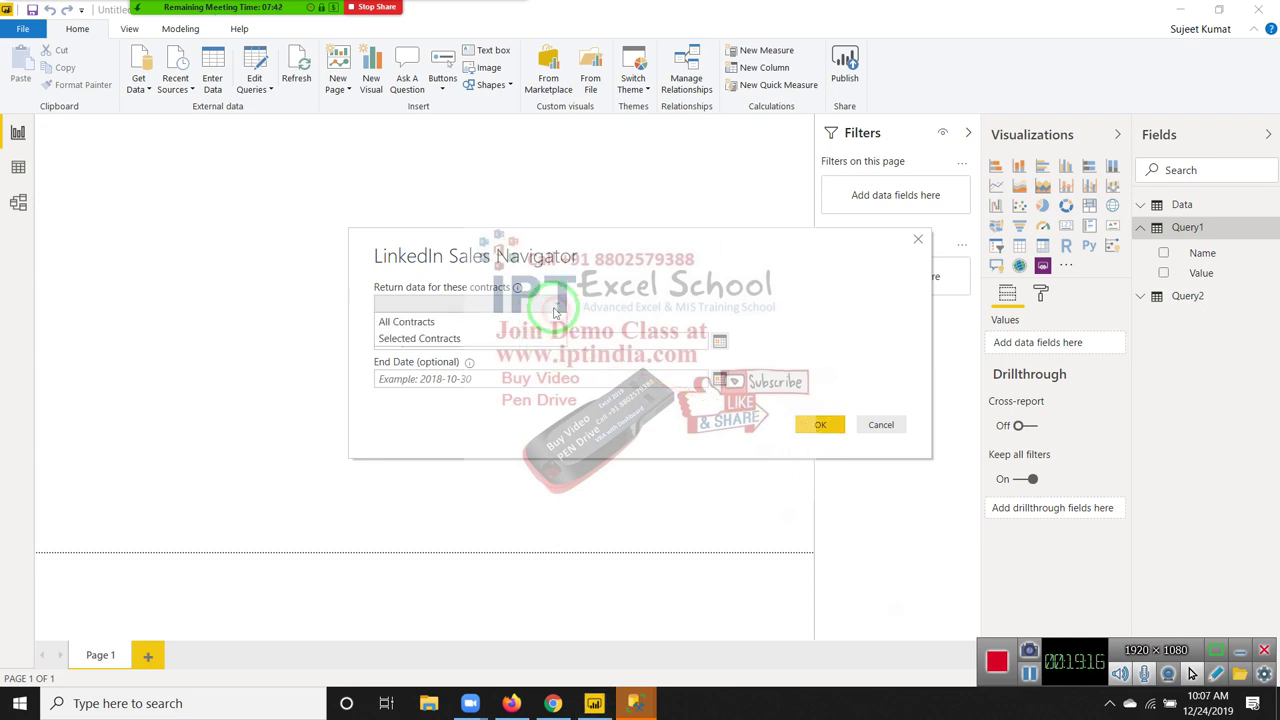
left_click(555, 305)
left_click(553, 308)
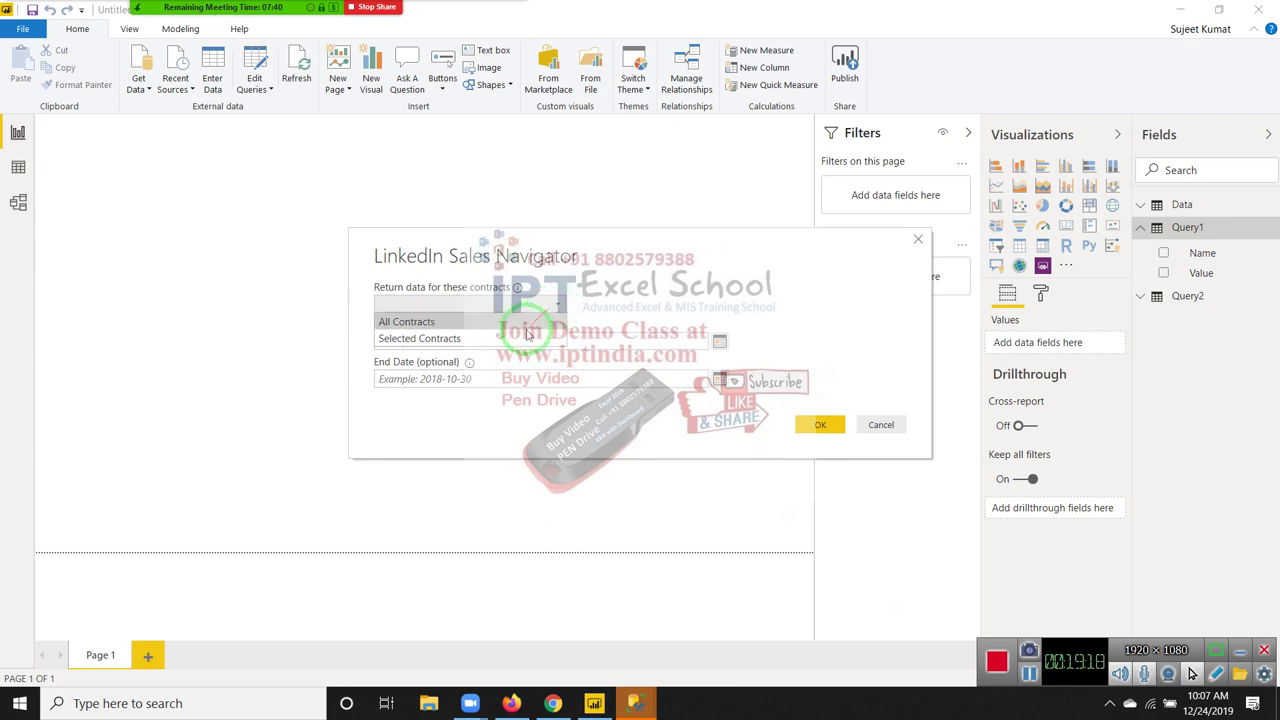
left_click(515, 321)
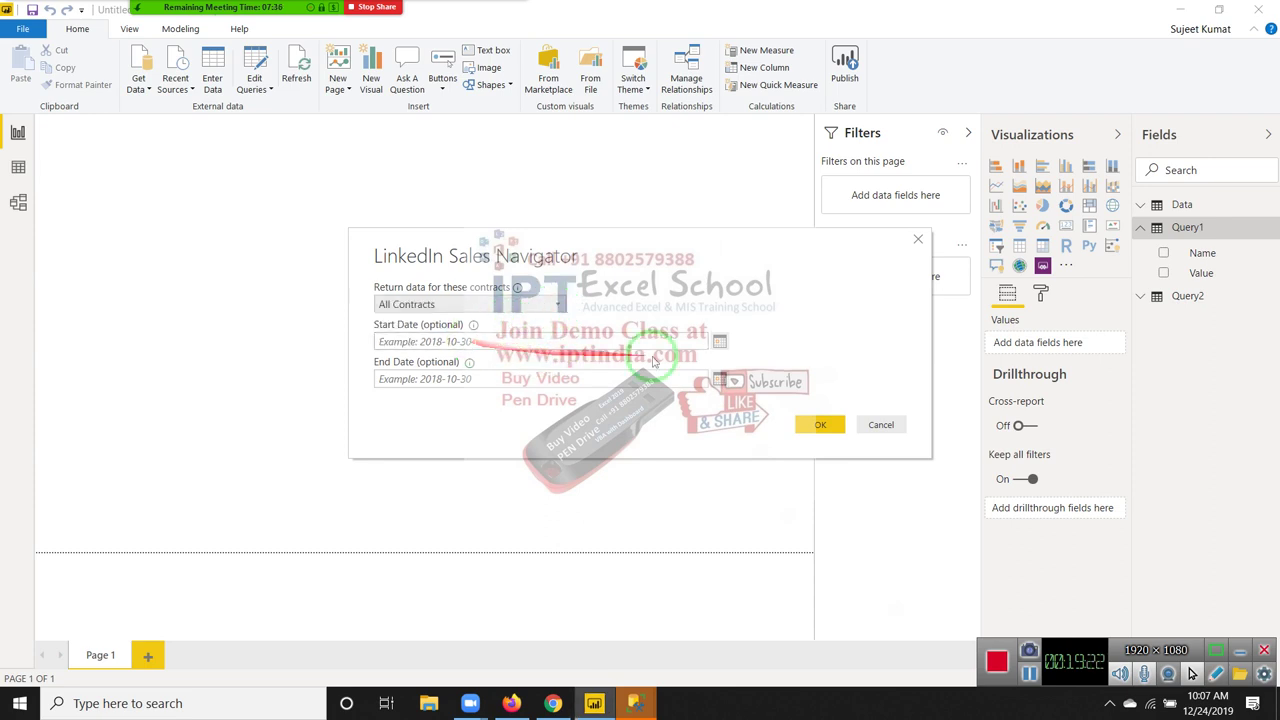
left_click(815, 428)
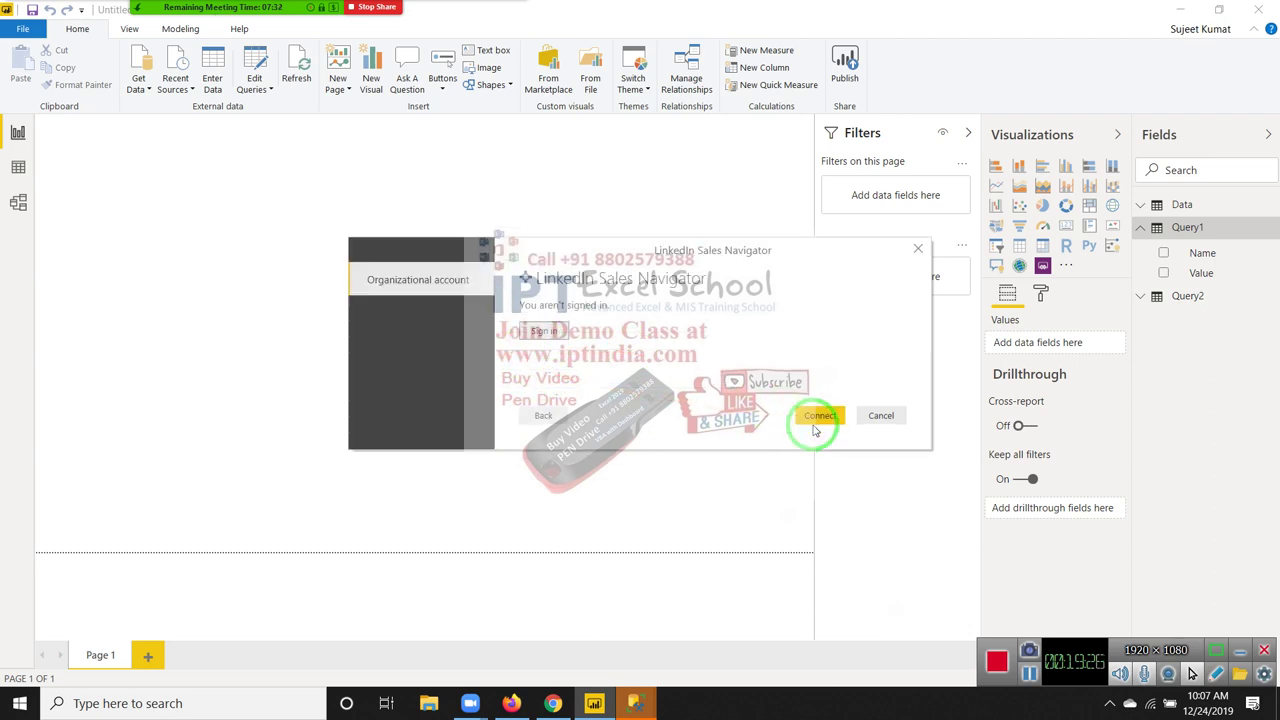
Sign in with the LinkedIn e-mail and password and allow the connector access
left_click(549, 333)
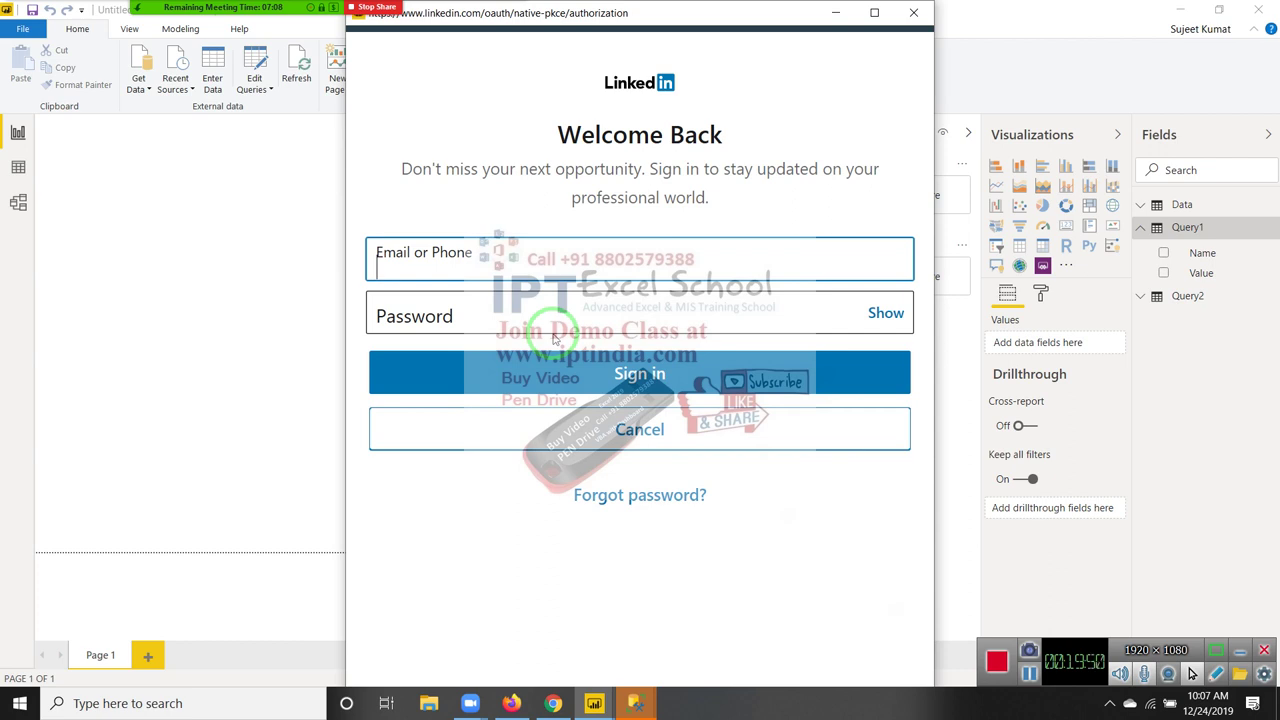
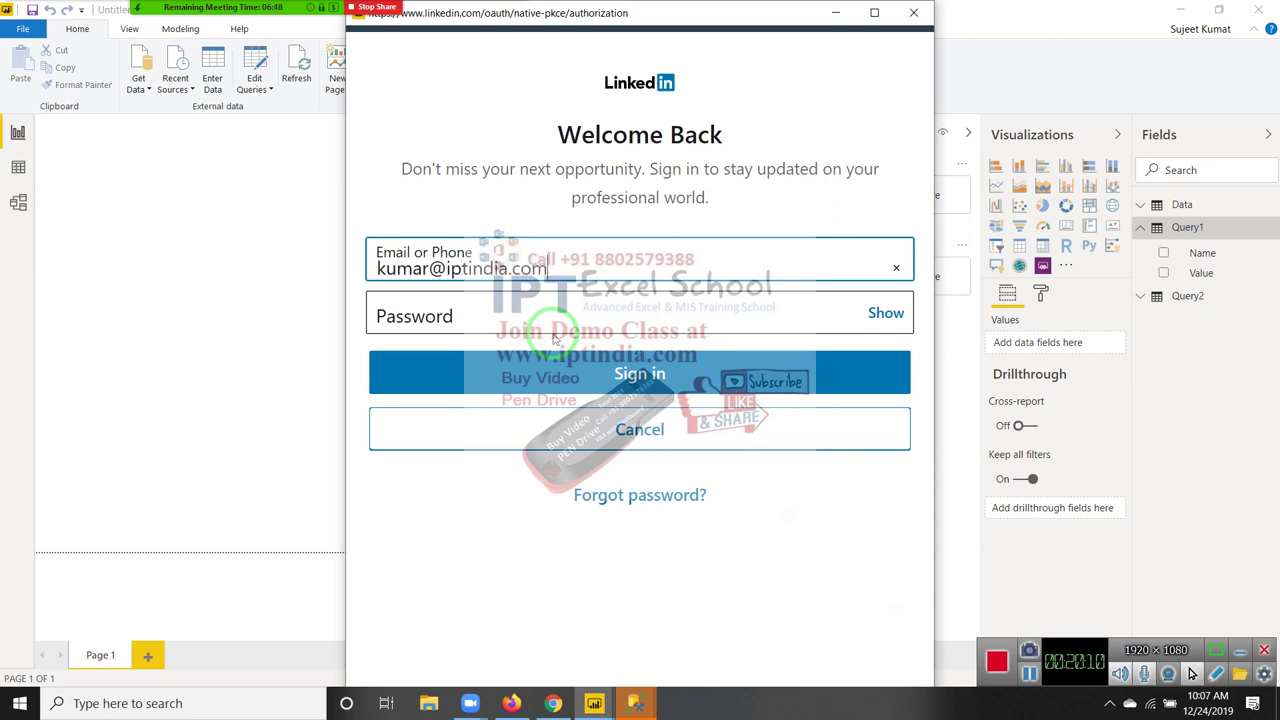
key("Tab")
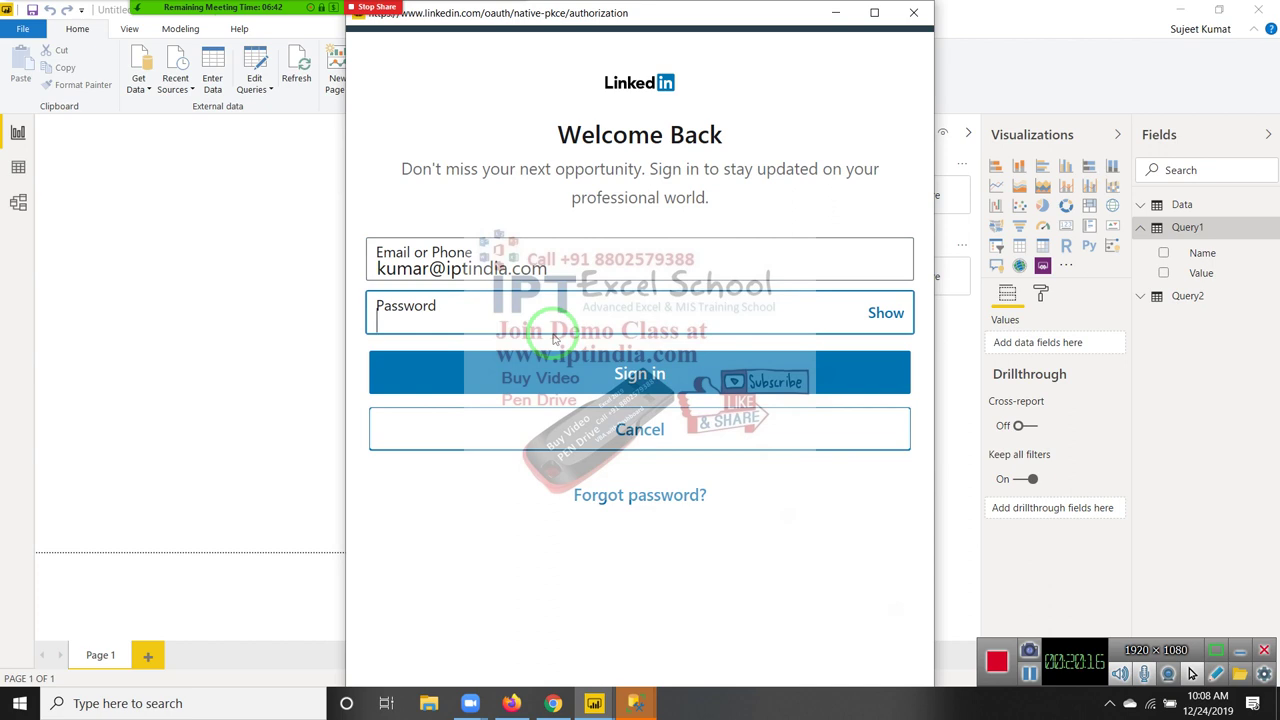
type("*")
type("******")
type("****")
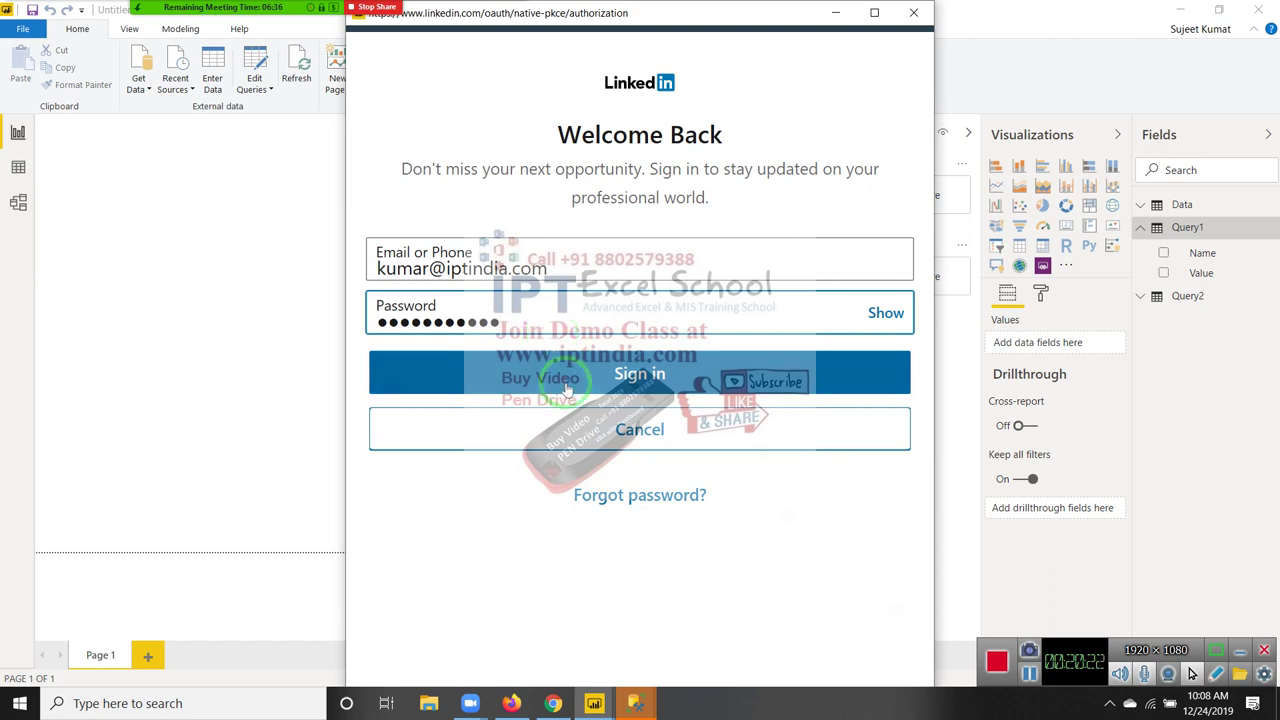
left_click(570, 373)
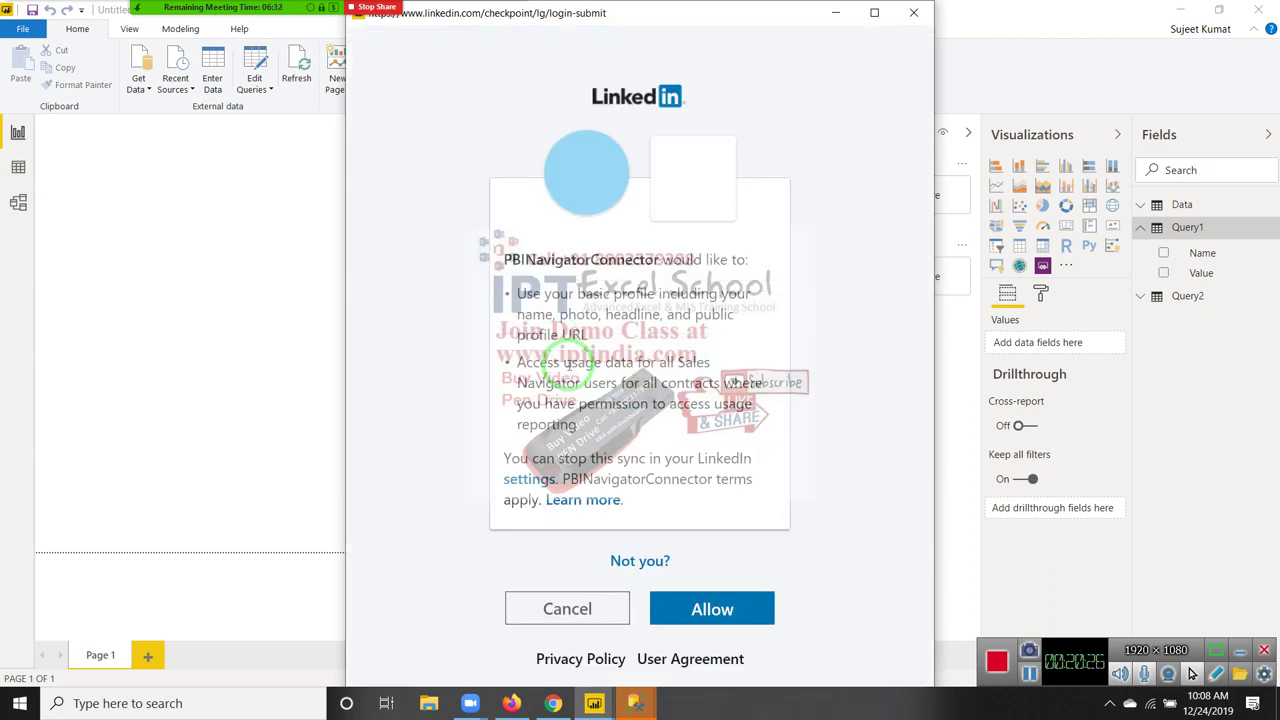
left_click(732, 605)
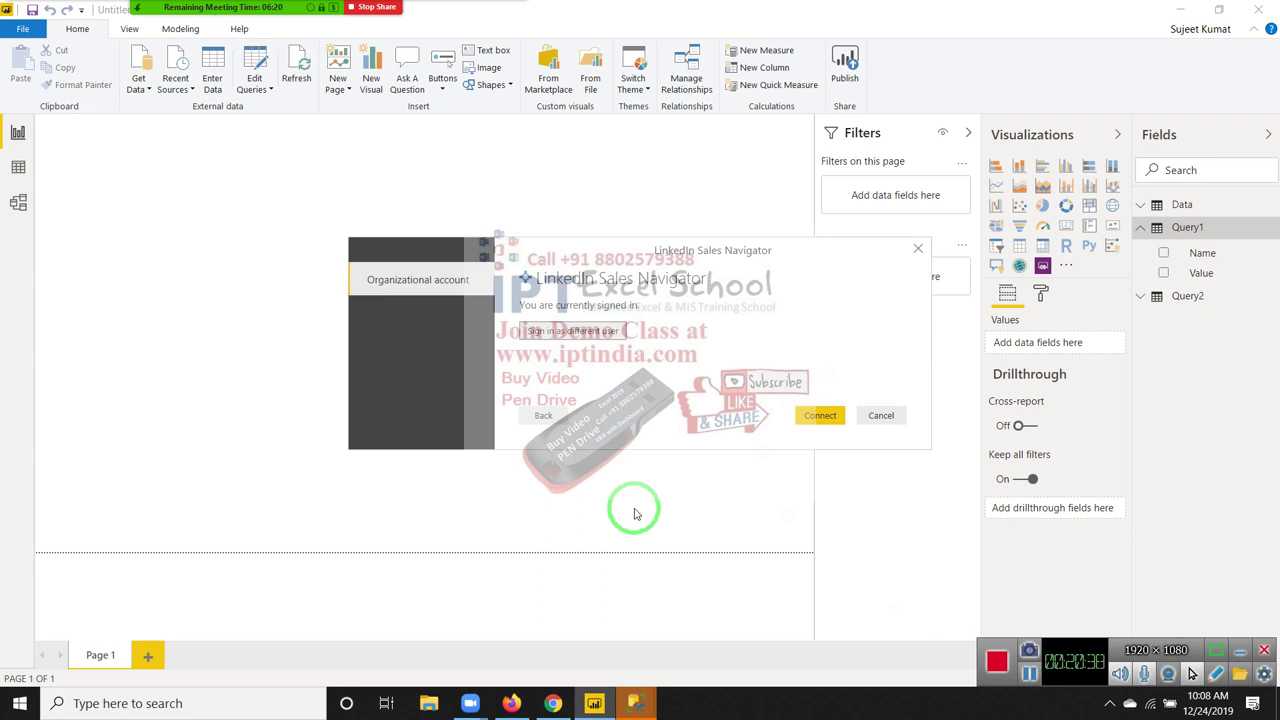
Connect with the signed-in LinkedIn account and preview the Contracts table in the Navigator
left_click(812, 416)
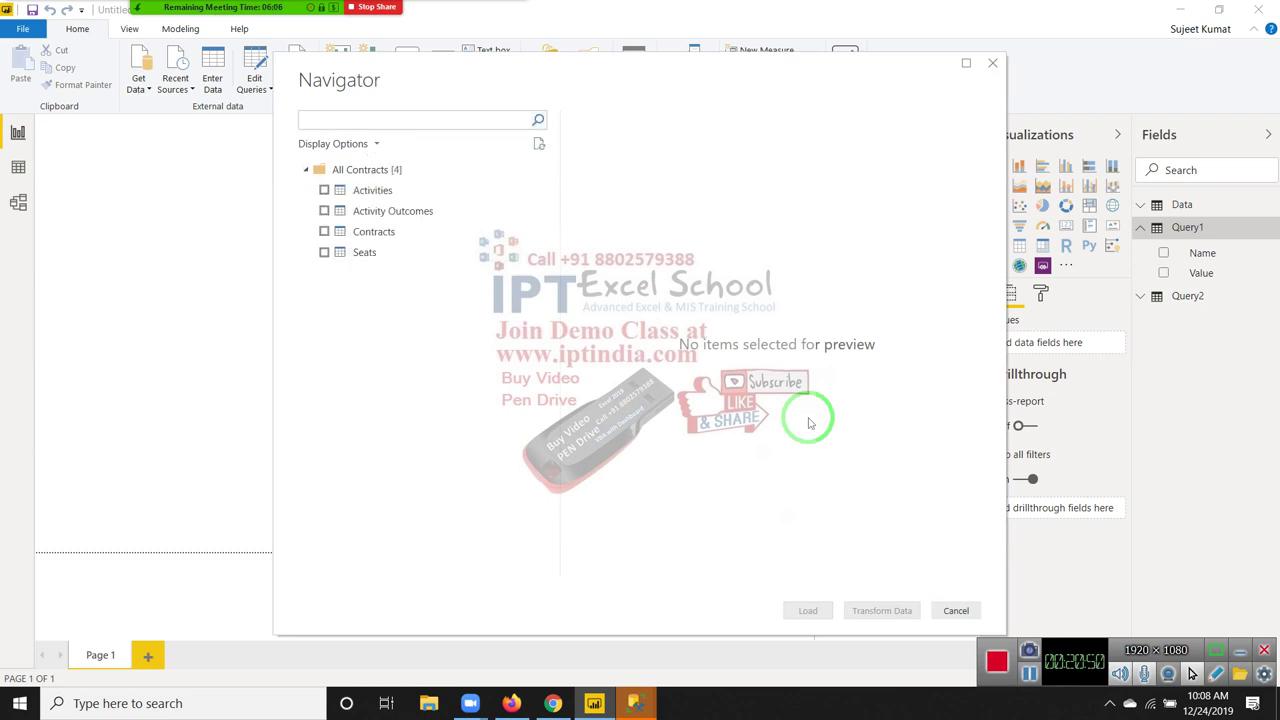
left_click(321, 236)
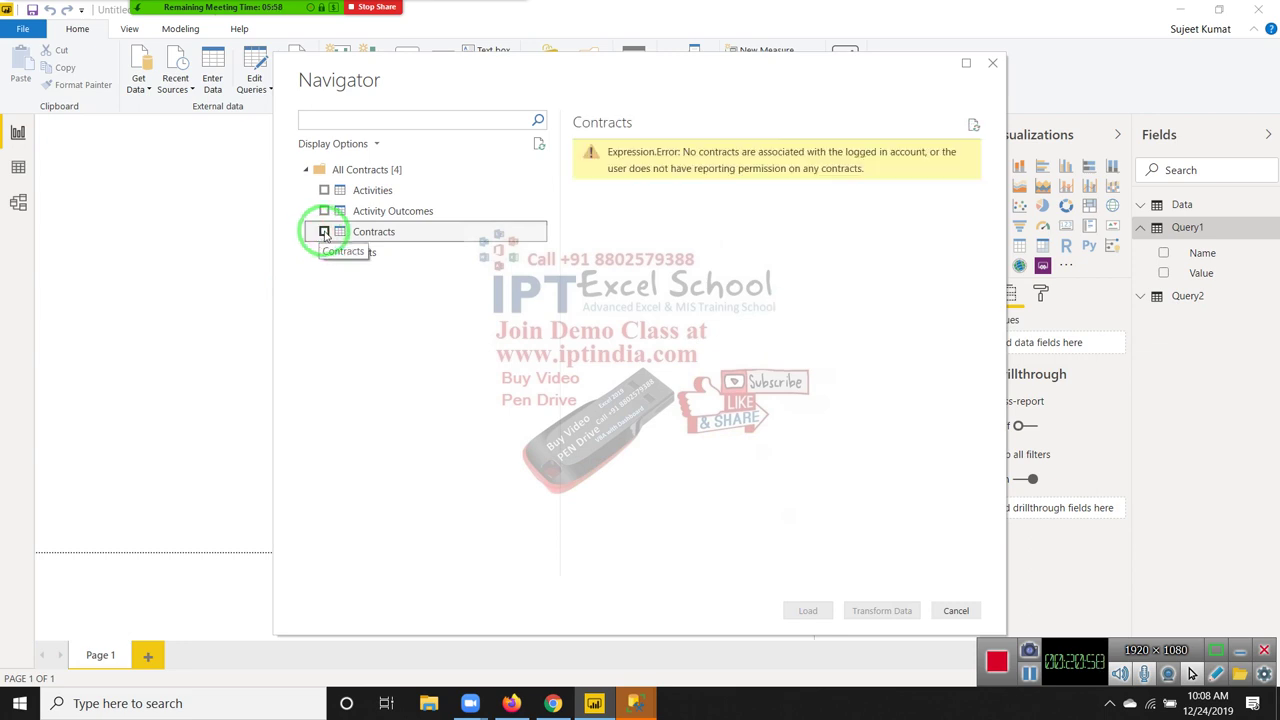
left_click(323, 232)
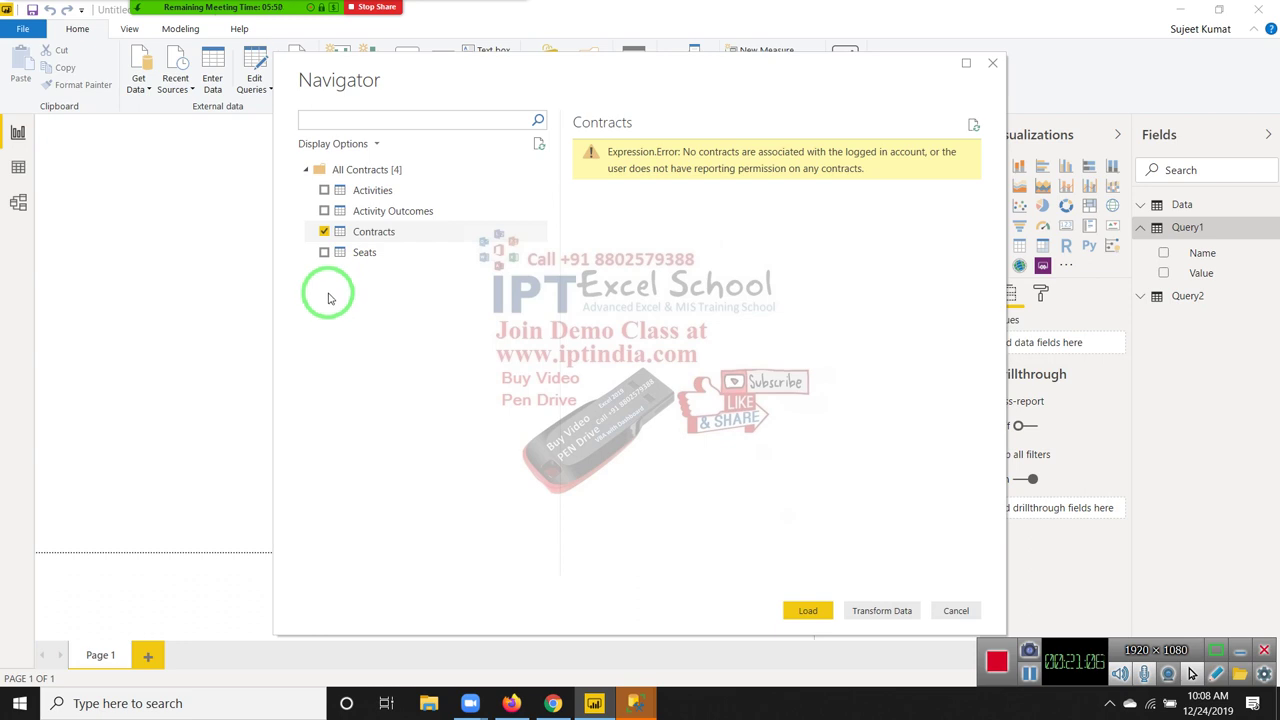
left_click(323, 232)
Preview the Seats, Contracts and Activities tables, each showing the no-contracts error
left_click(329, 257)
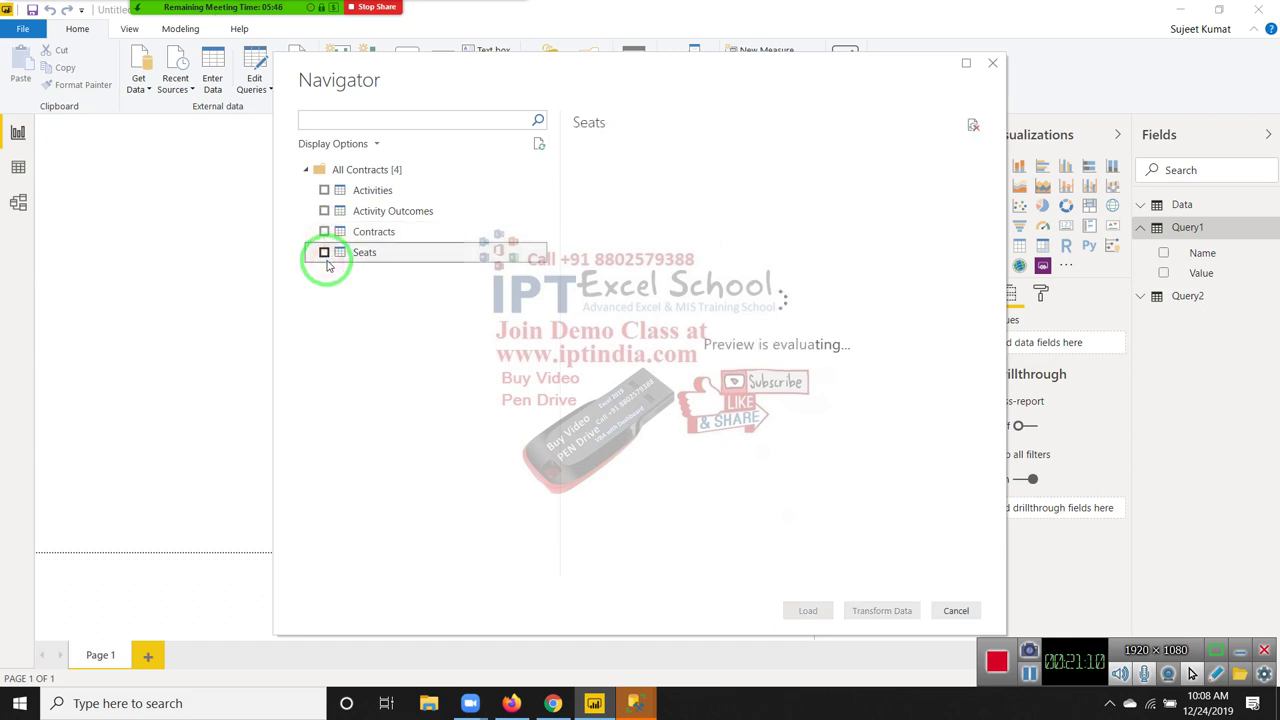
left_click(330, 234)
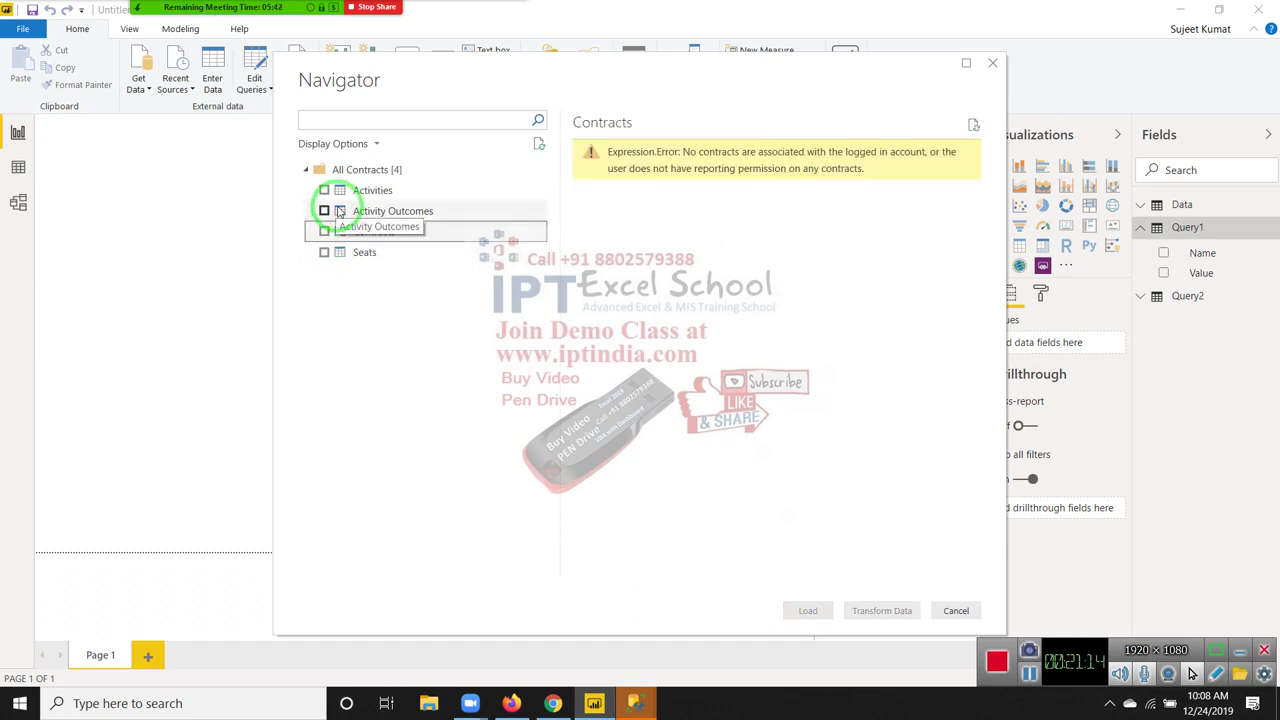
double_click(650, 154)
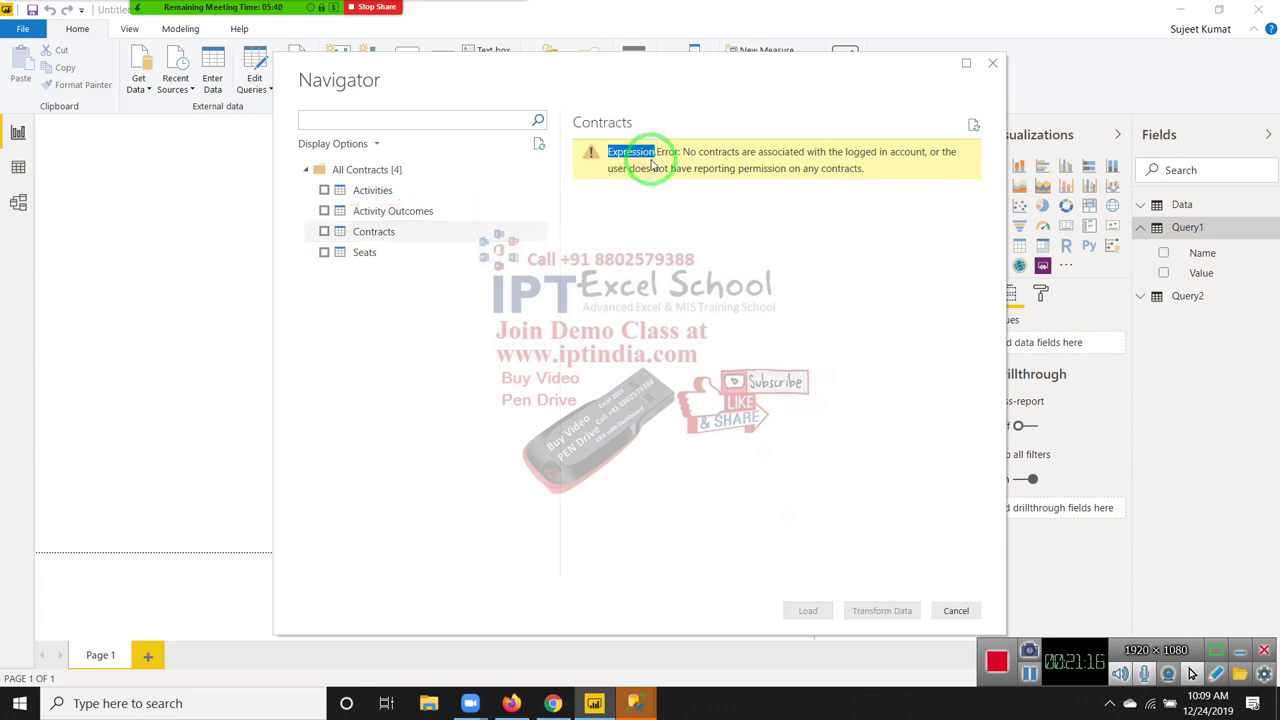
left_click(360, 192)
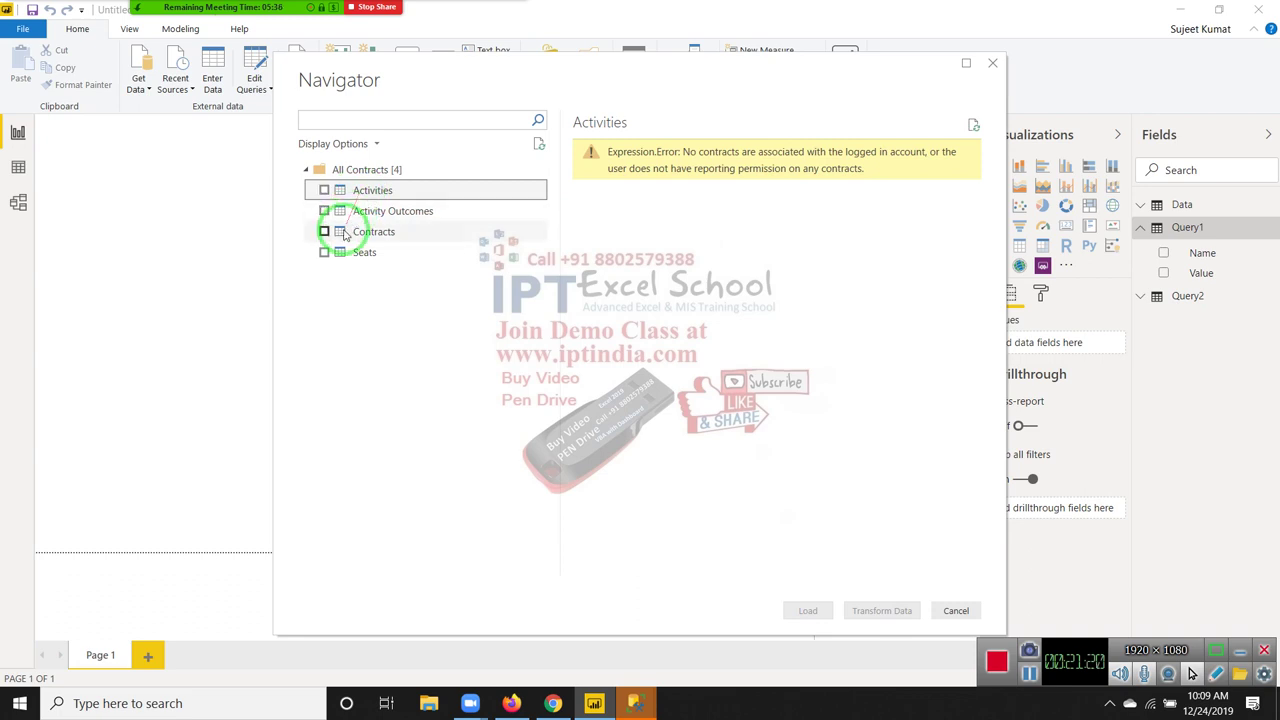
left_click(322, 230)
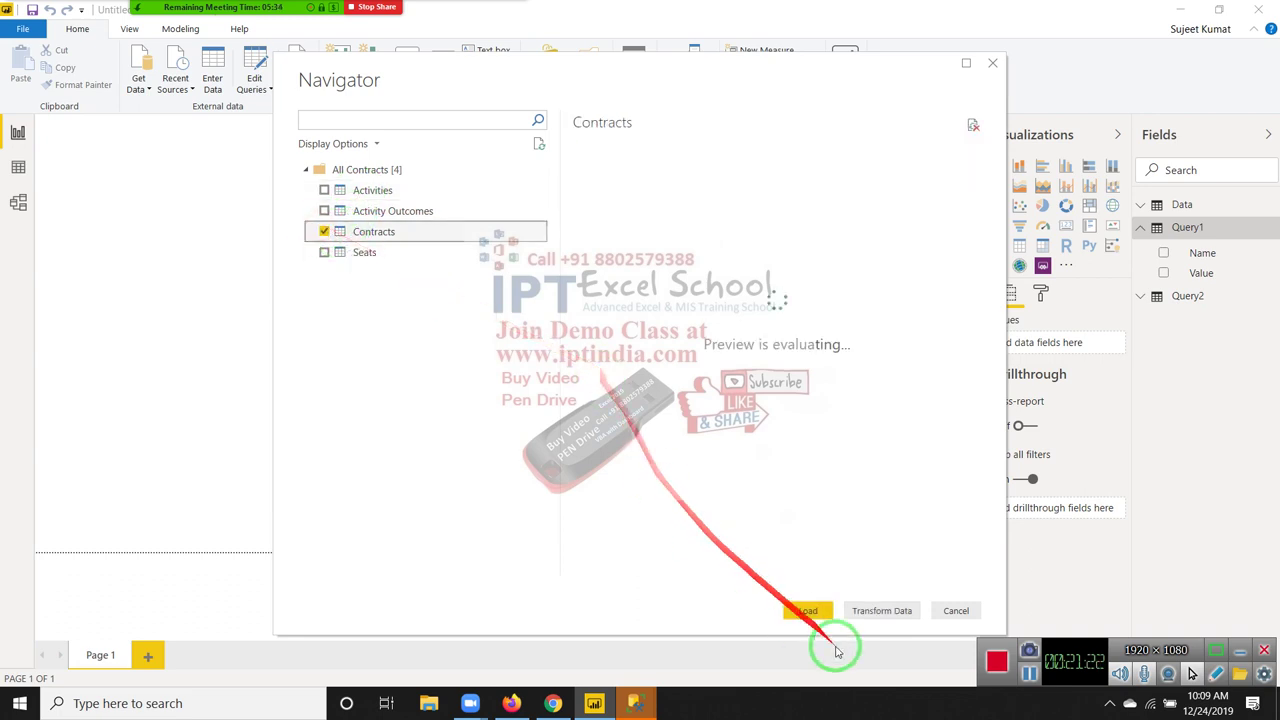
Load the Contracts table, then expand and collapse Query2, Query1 and Data to inspect their fields
left_click(806, 612)
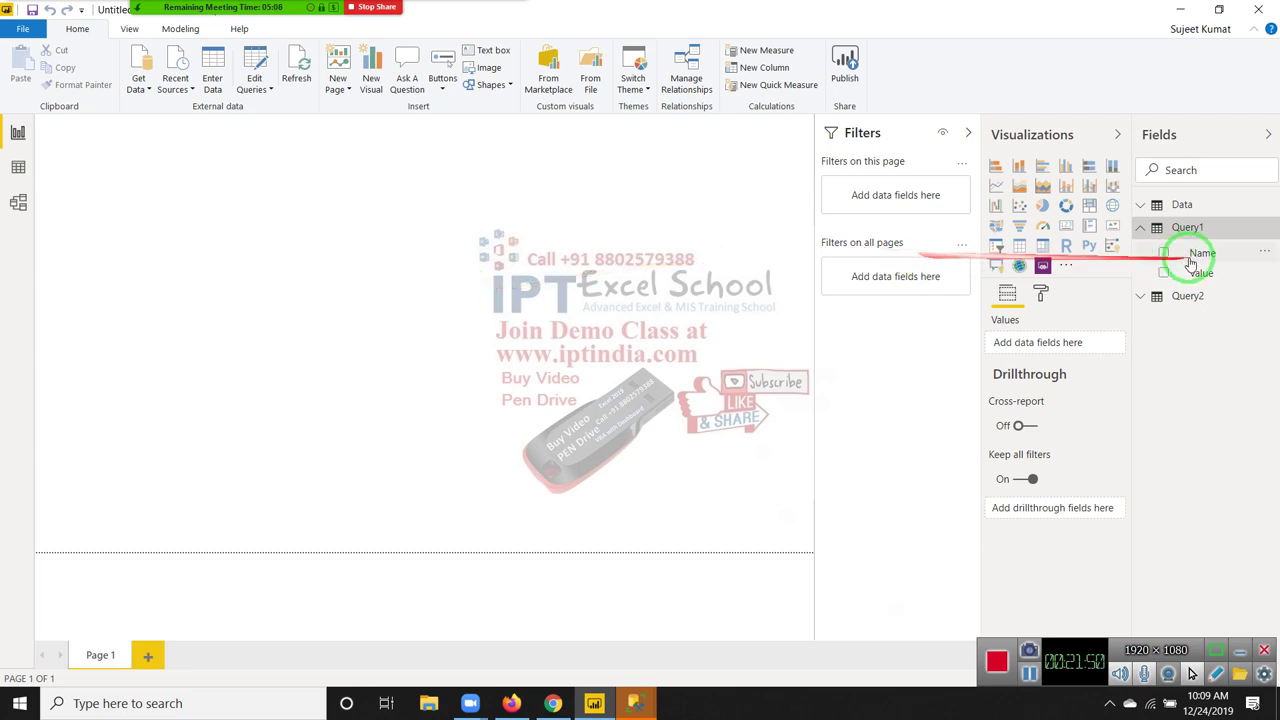
mouse_move(1188, 296)
left_click(1143, 298)
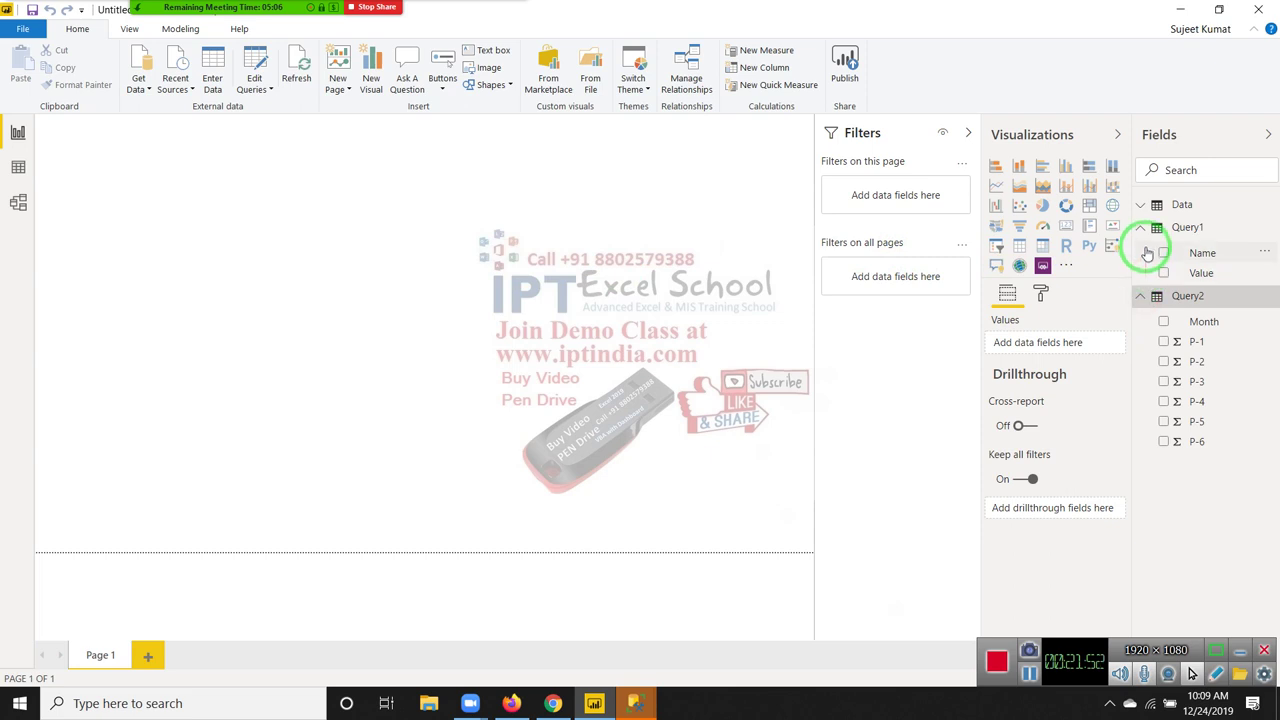
left_click(1140, 228)
left_click(1140, 205)
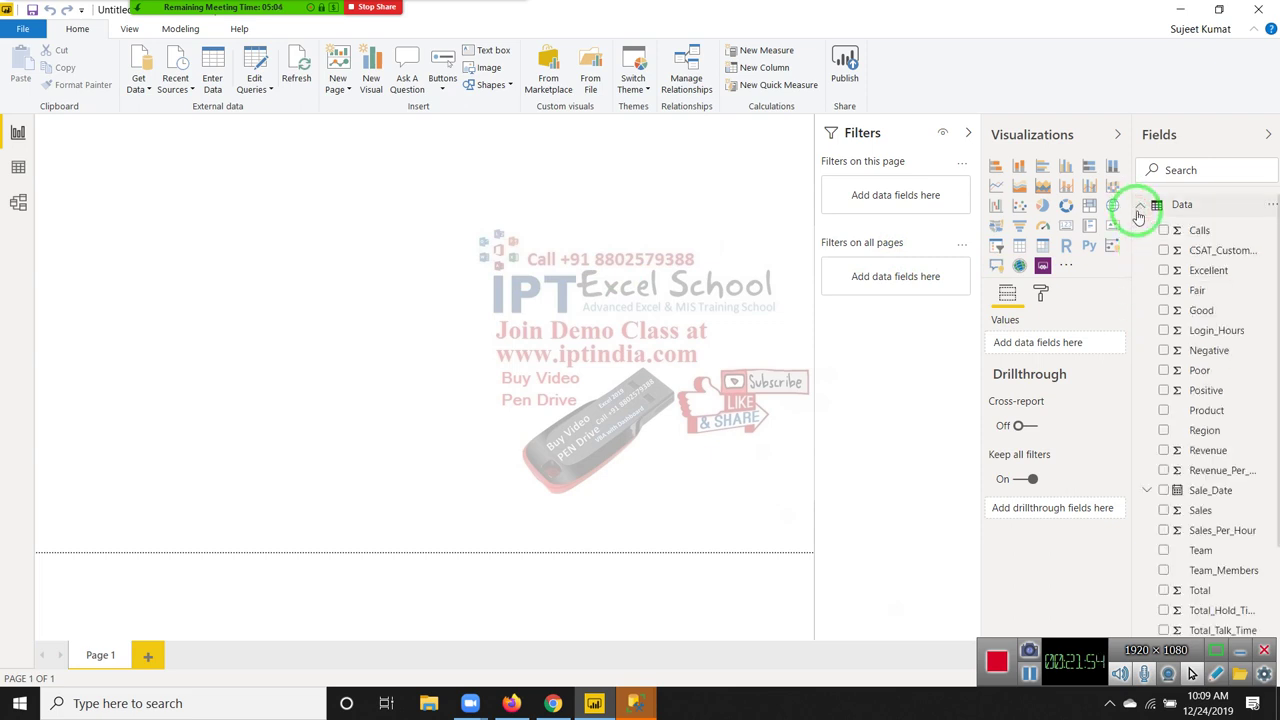
left_click(1139, 212)
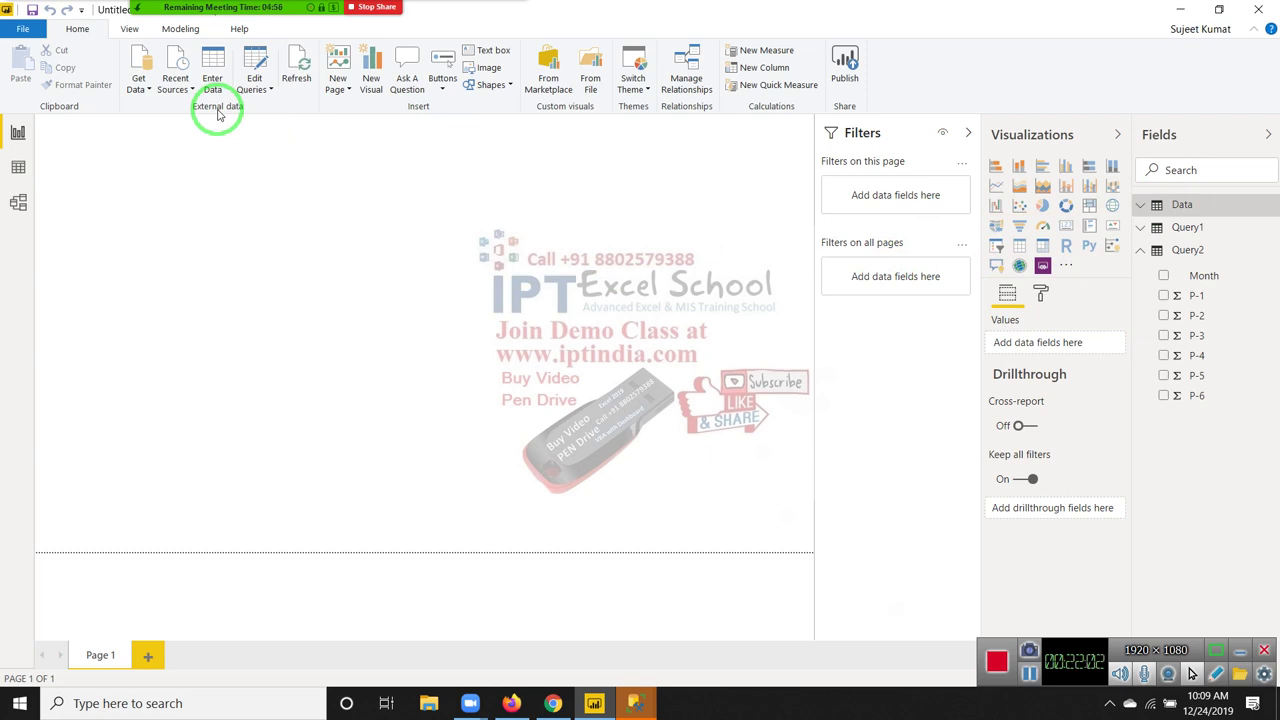
Open the full Get Data connector catalogue and browse the Online Services connectors
left_click(136, 86)
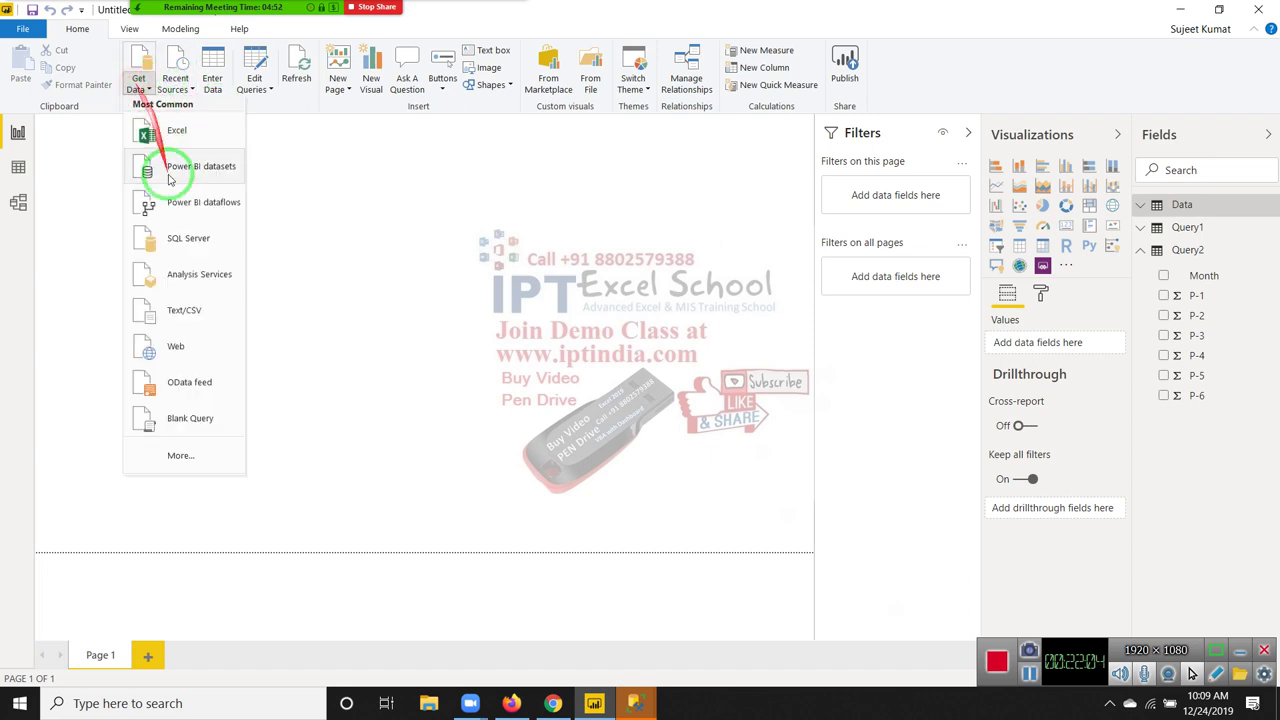
left_click(188, 454)
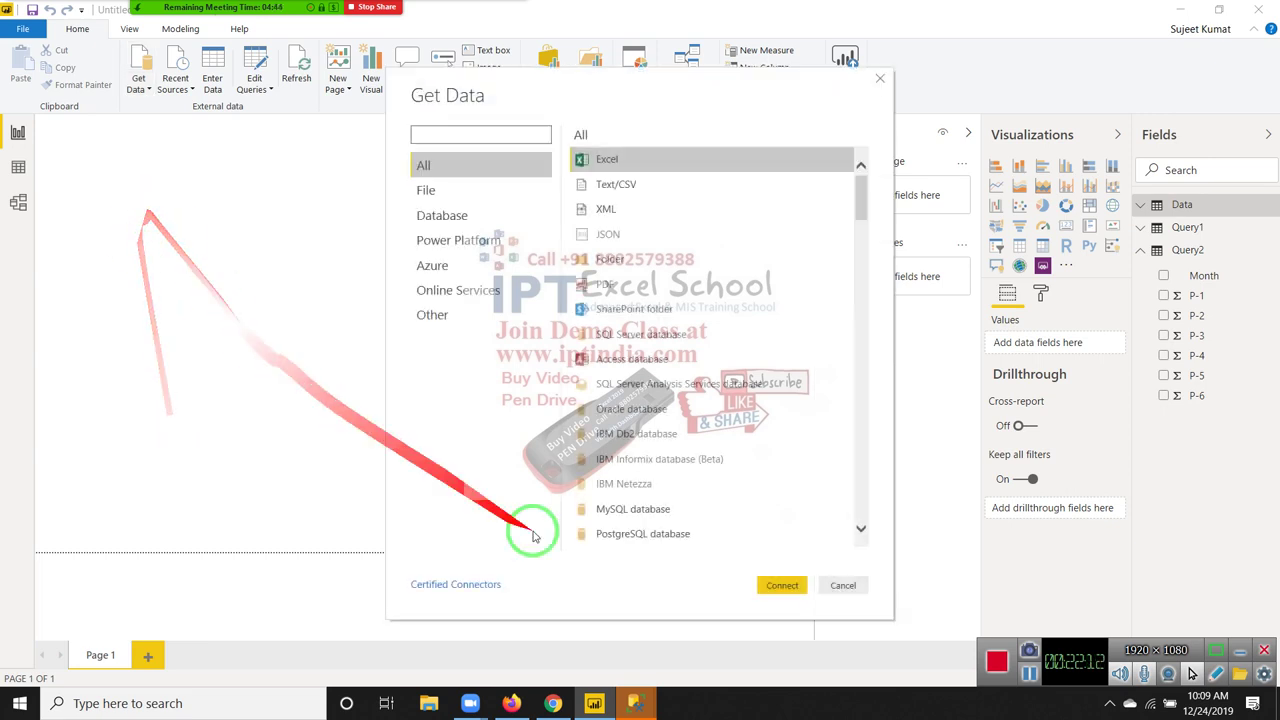
scroll(791, 437, "down", 3)
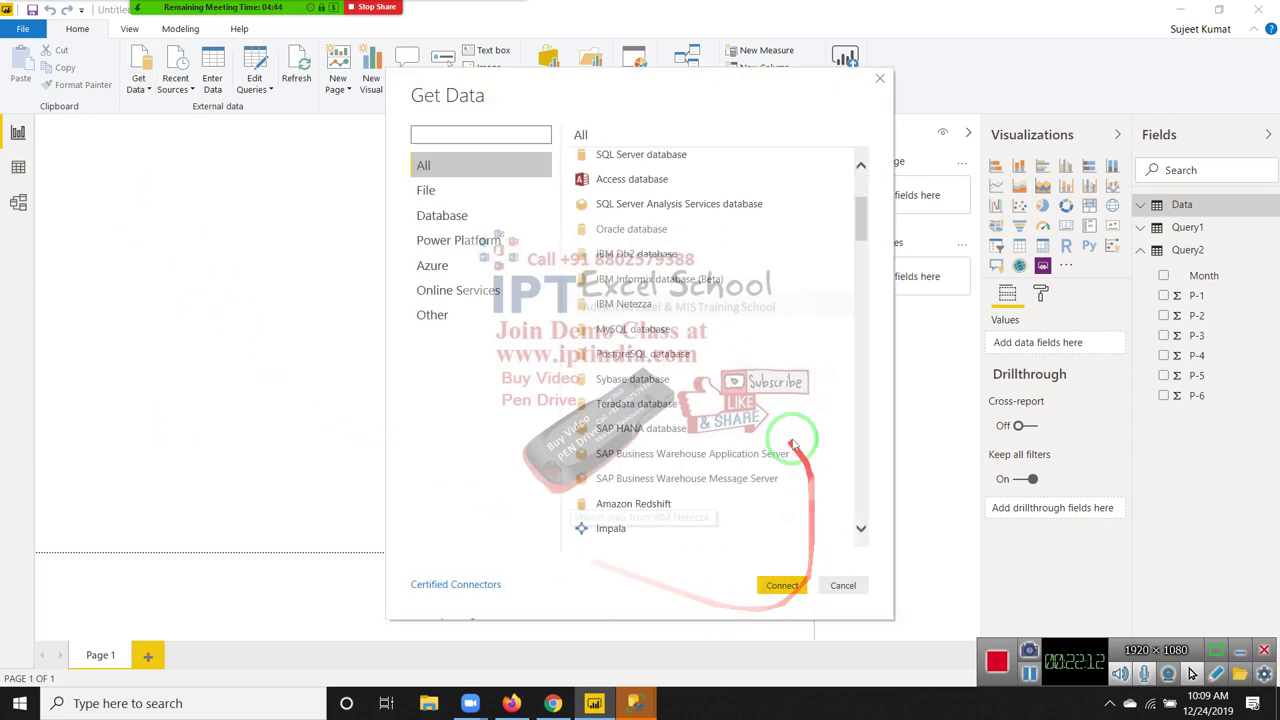
left_click(455, 292)
scroll(720, 340, "down", 5)
scroll(758, 345, "down", 3)
scroll(758, 345, "down", 2)
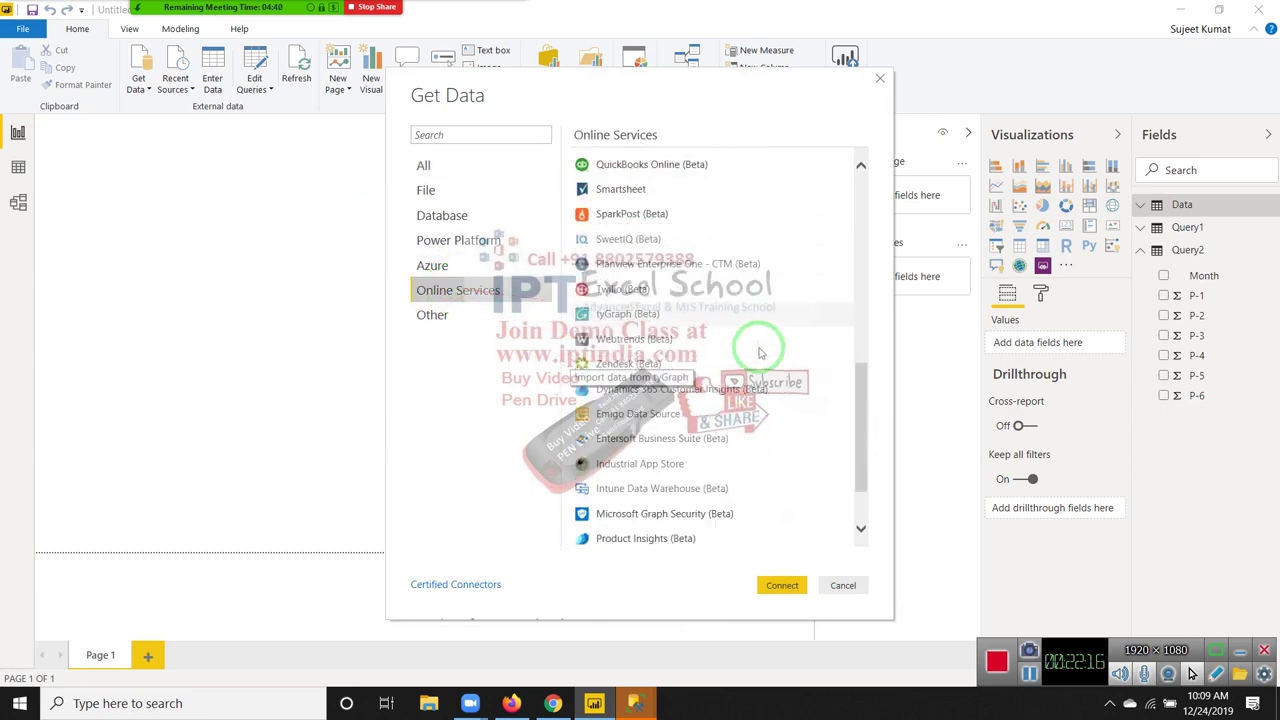
scroll(758, 348, "down", 3)
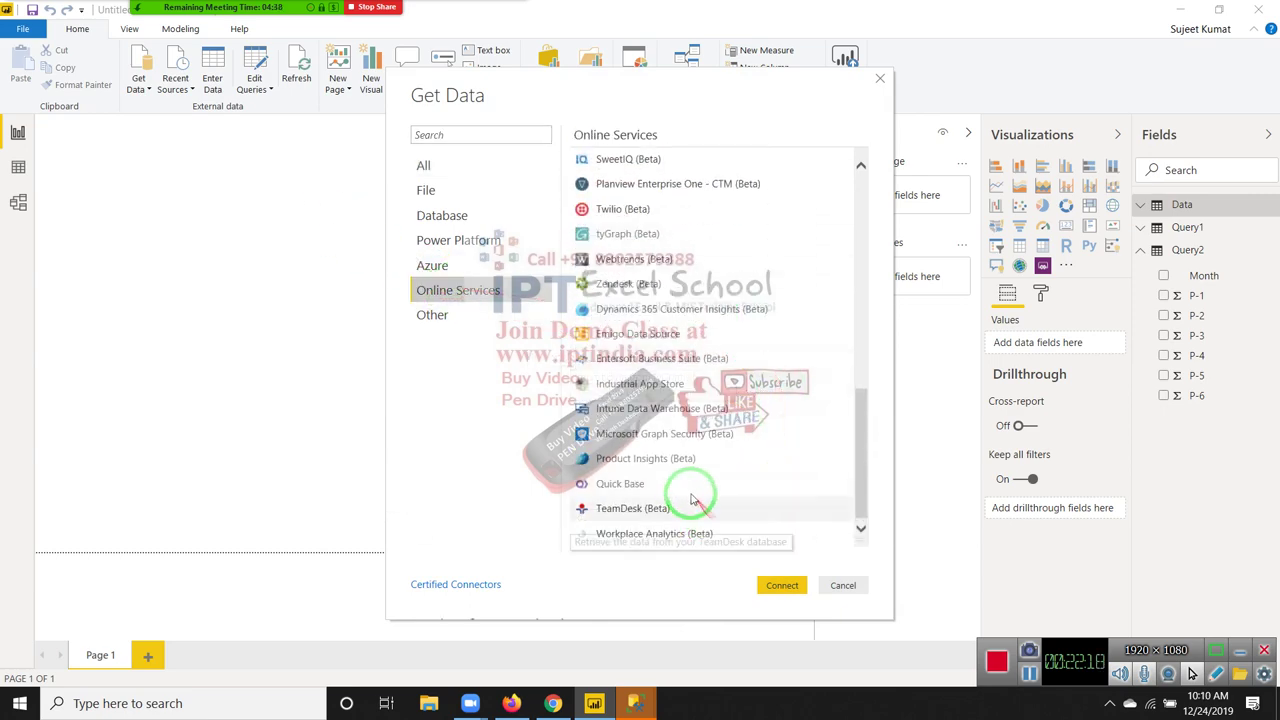
scroll(668, 436, "up", 2)
scroll(675, 440, "up", 3)
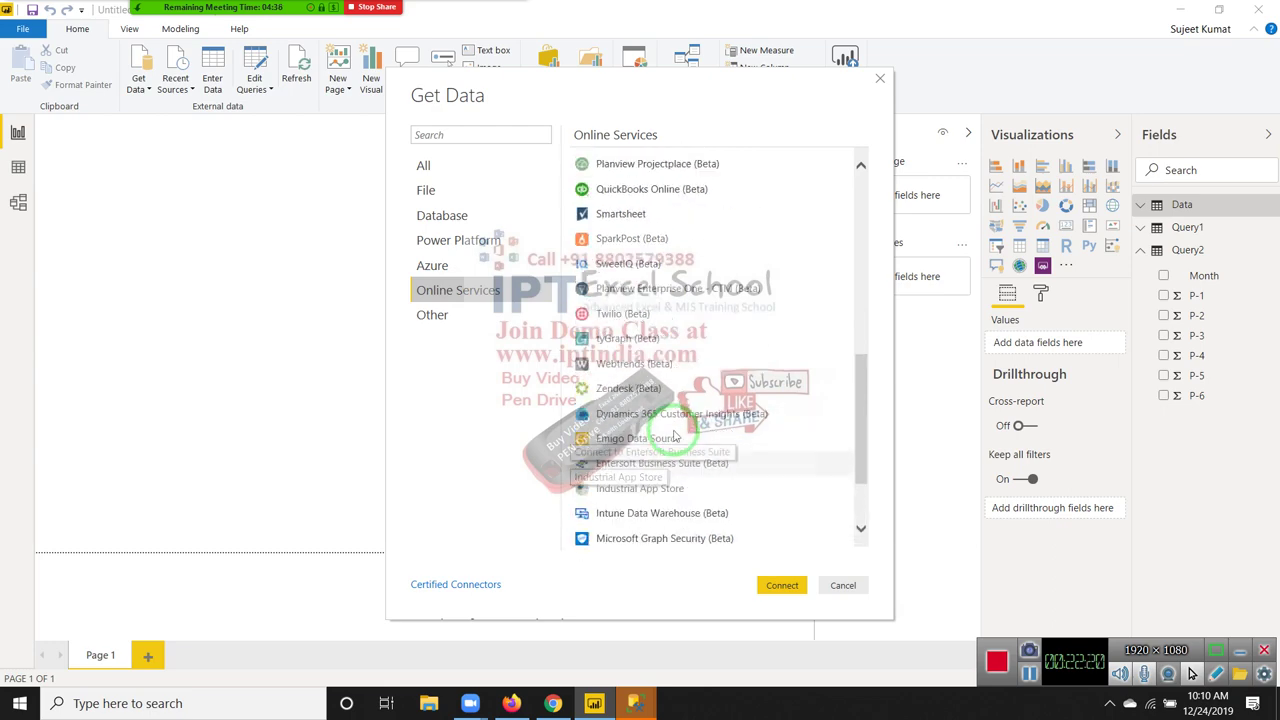
scroll(675, 432, "up", 2)
scroll(675, 430, "down", 3)
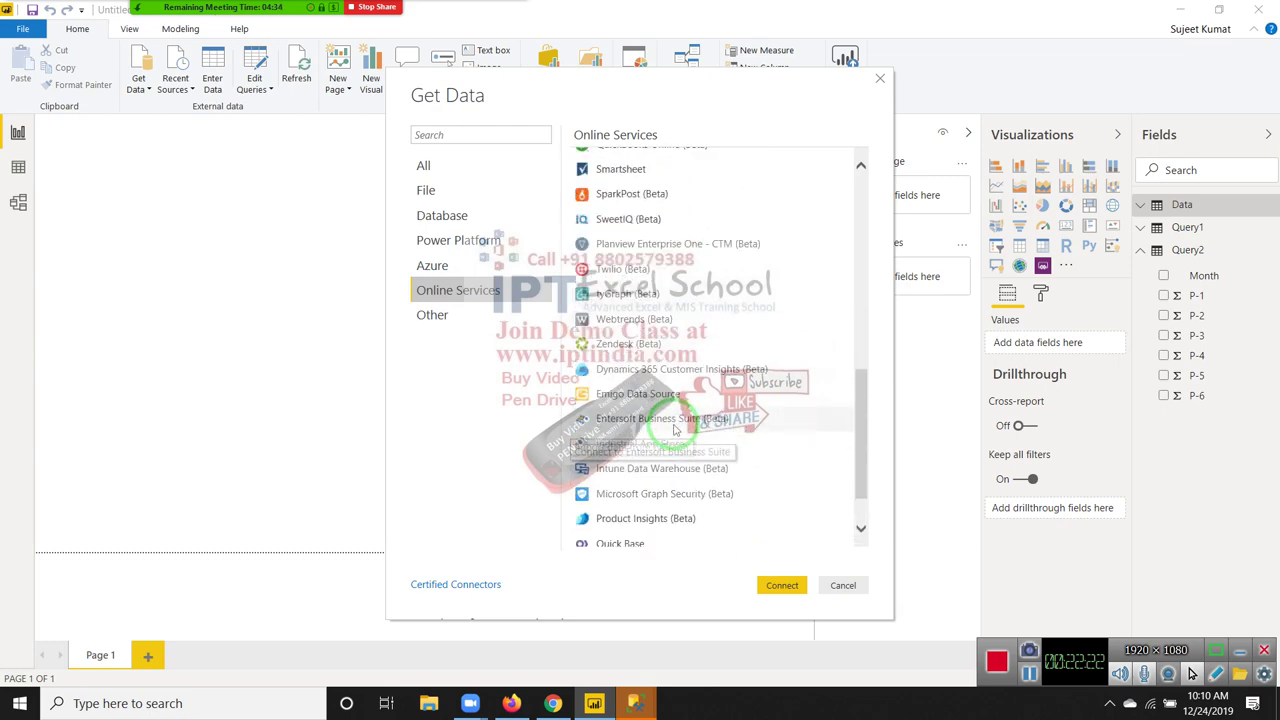
scroll(675, 430, "down", 2)
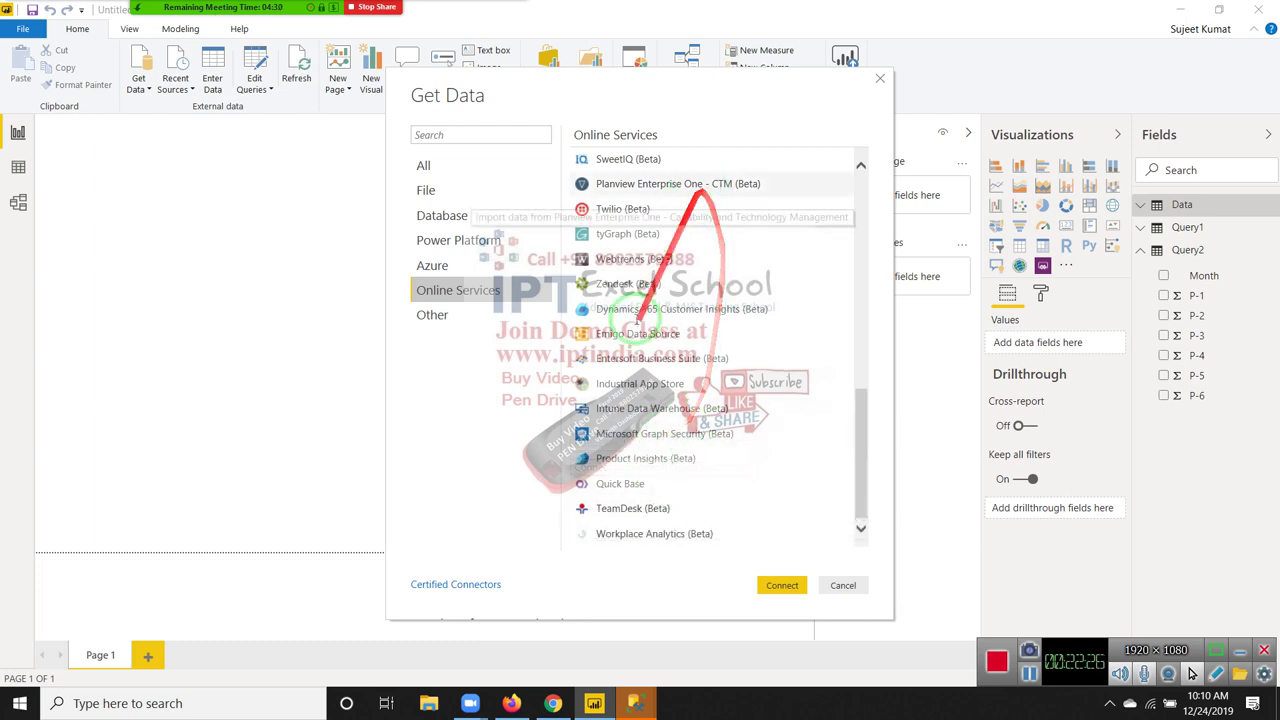
Switch to the Other category and select the Web connector
scroll(660, 340, "up", 2)
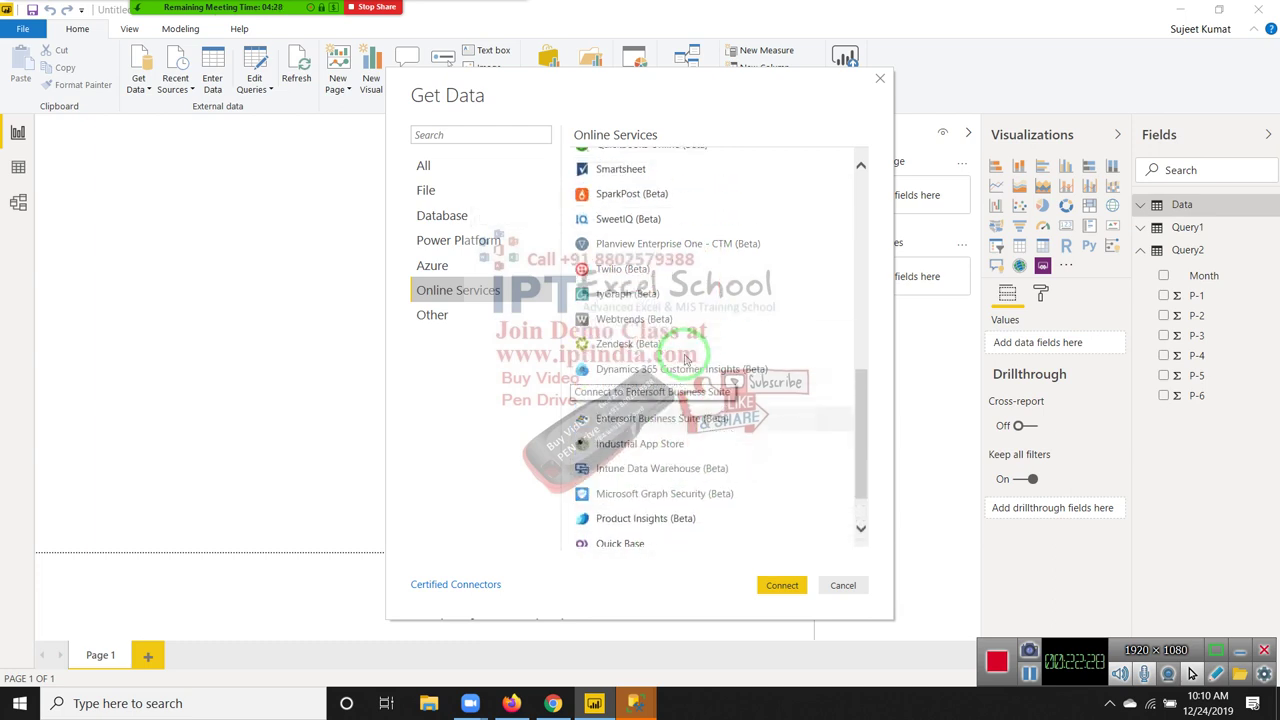
scroll(686, 359, "up", 2)
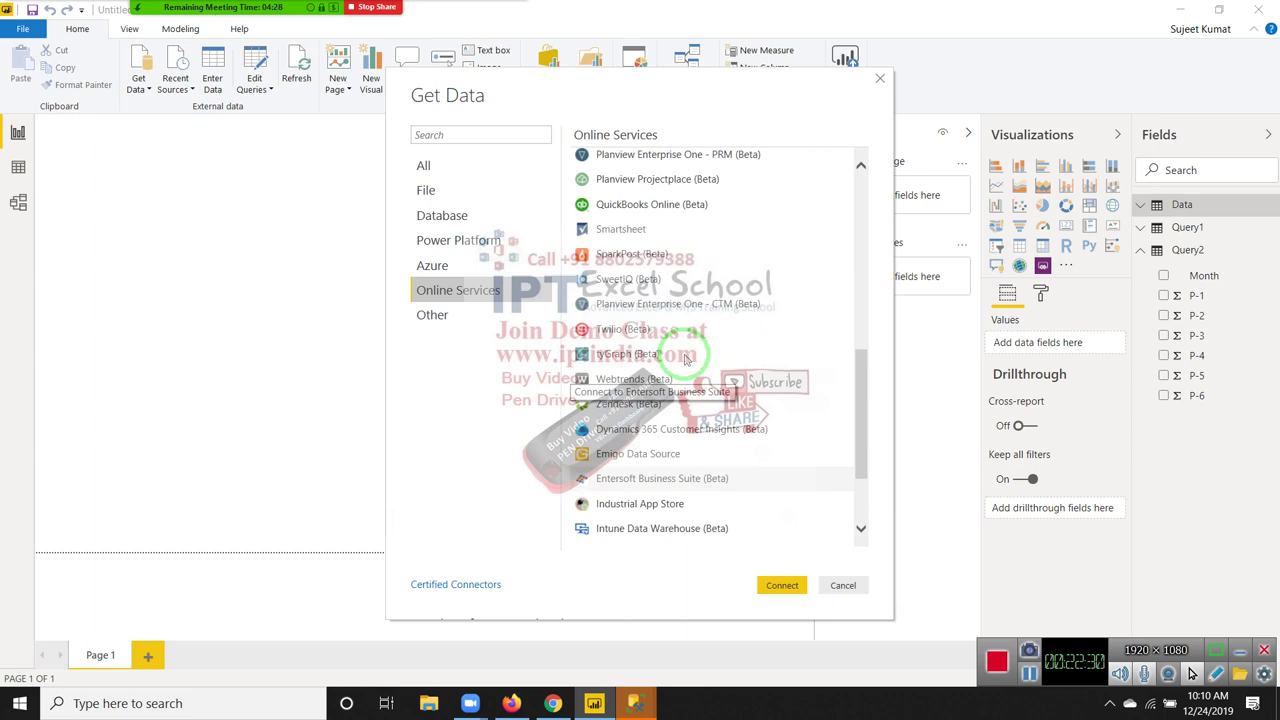
scroll(686, 359, "up", 2)
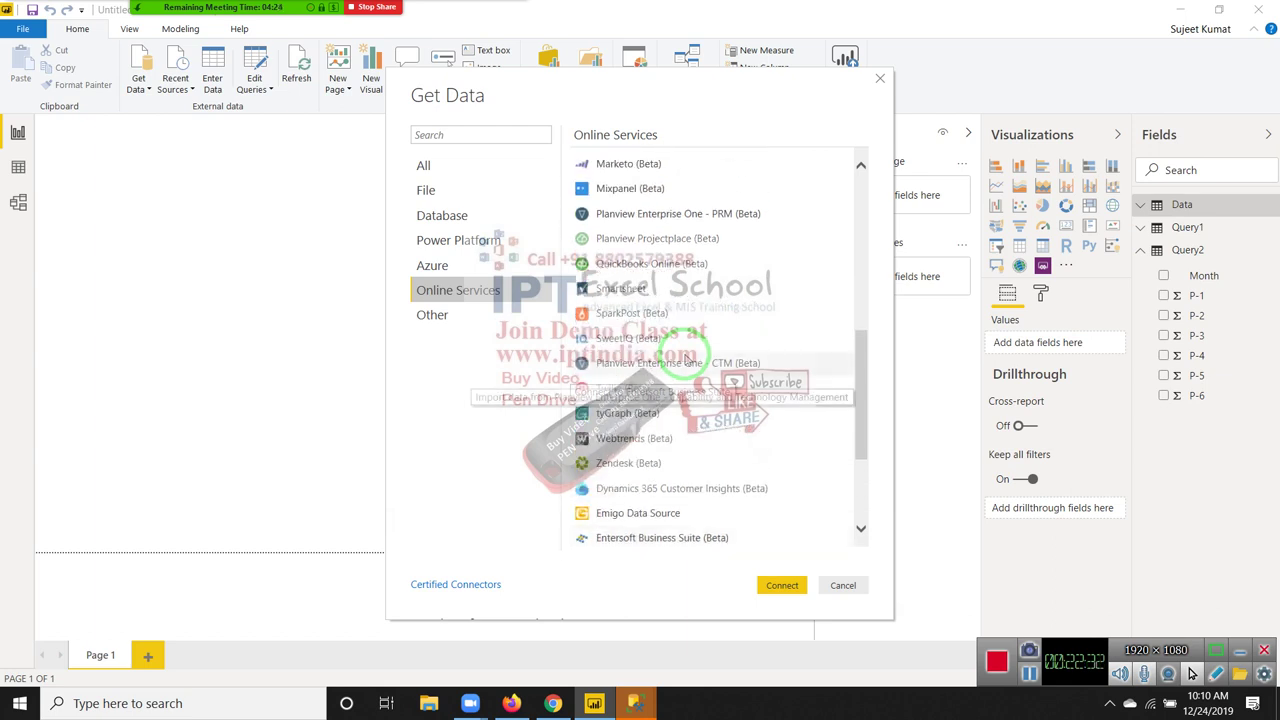
scroll(686, 360, "up", 2)
scroll(686, 357, "up", 5)
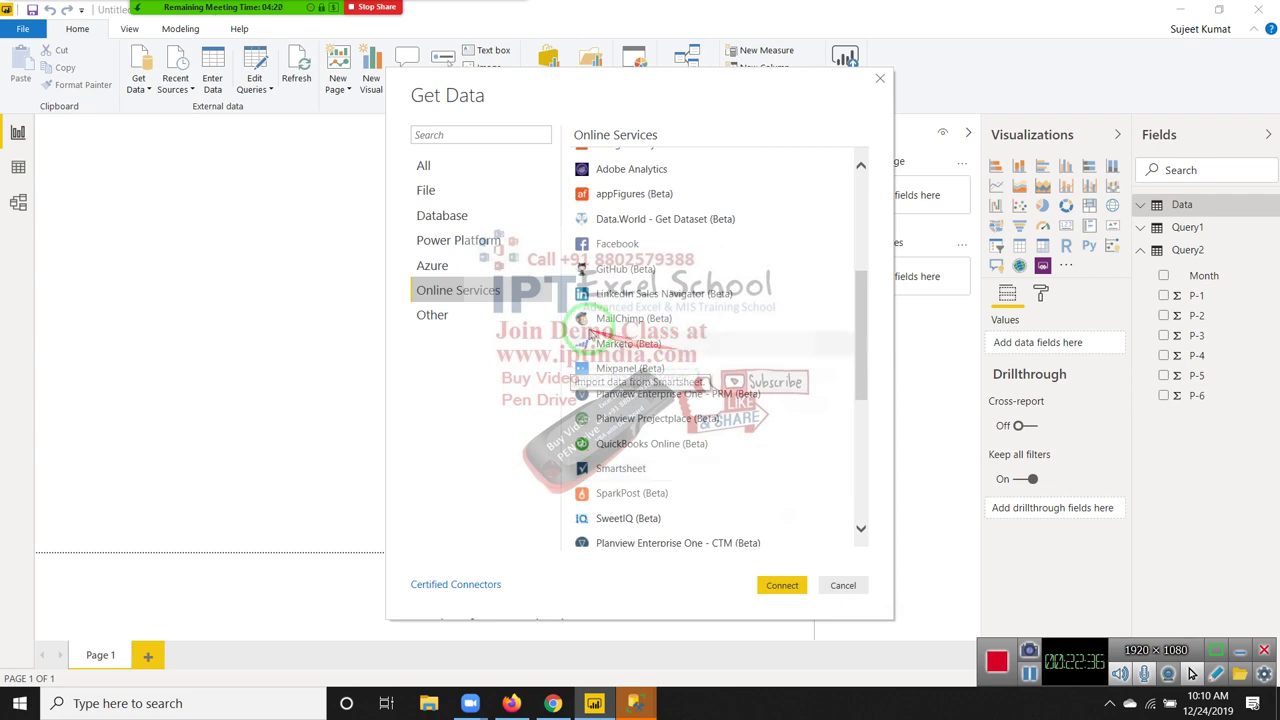
scroll(613, 272, "up", 5)
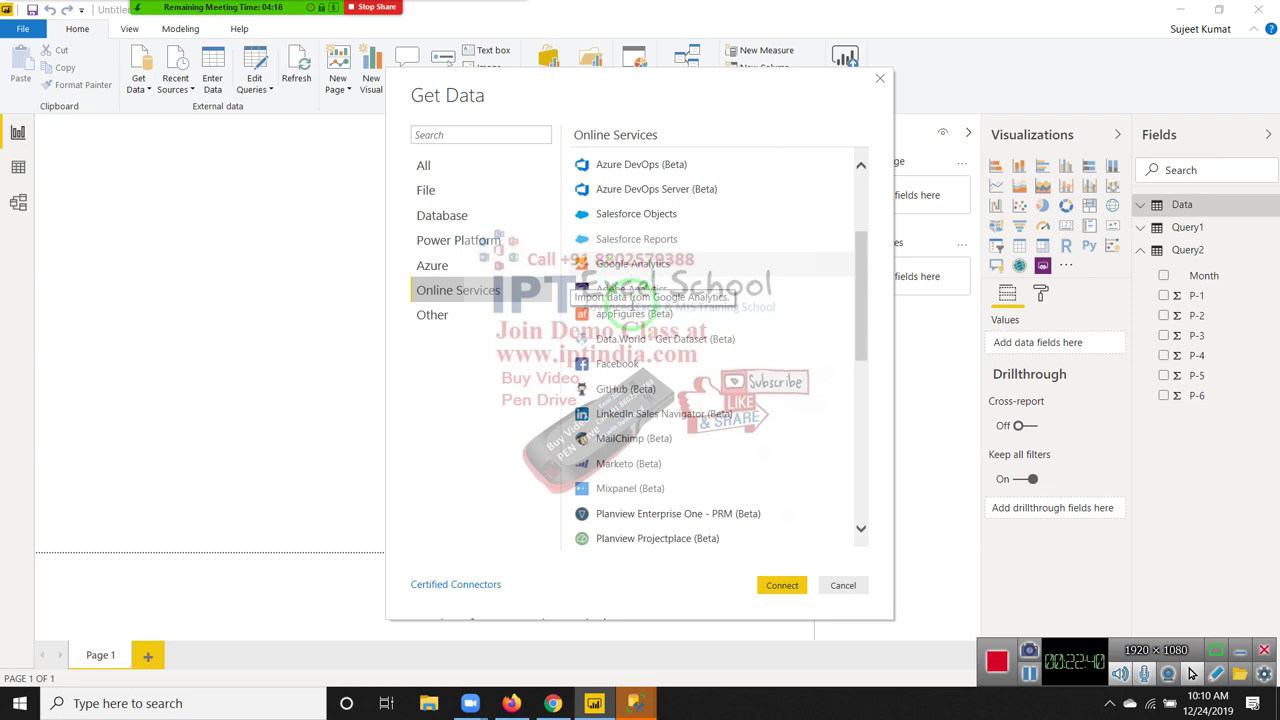
left_click(462, 320)
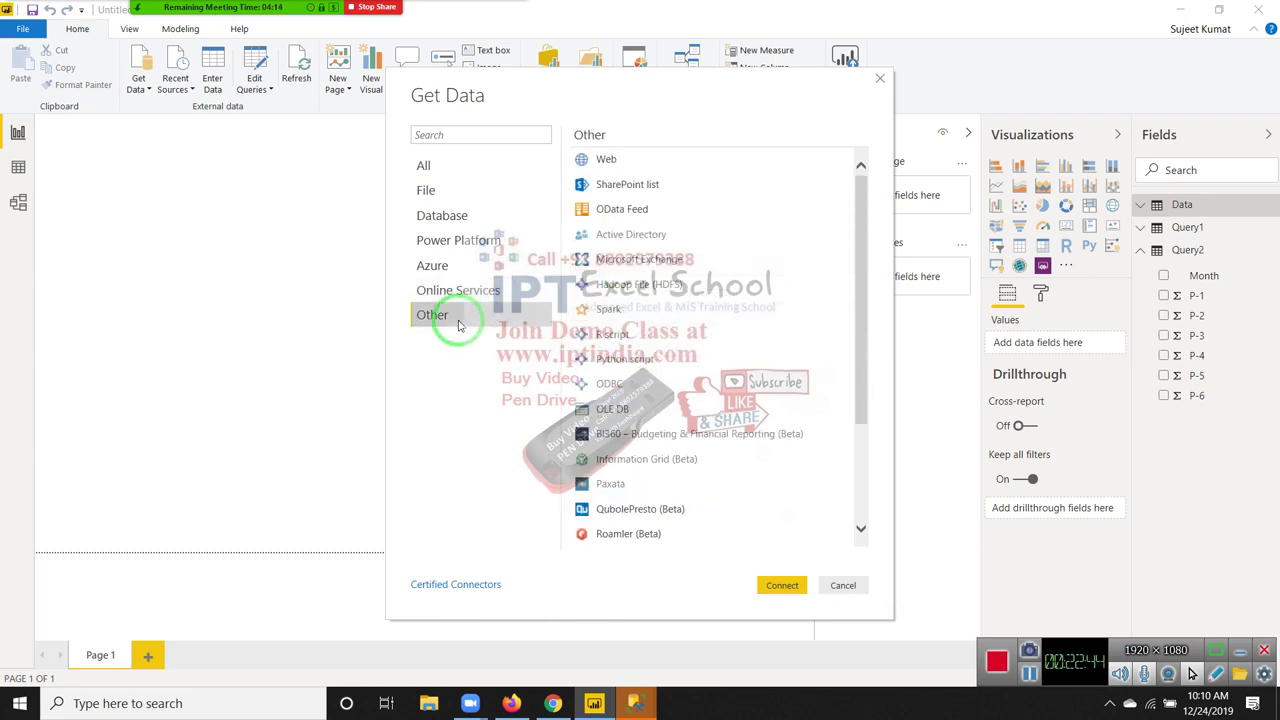
left_click(585, 165)
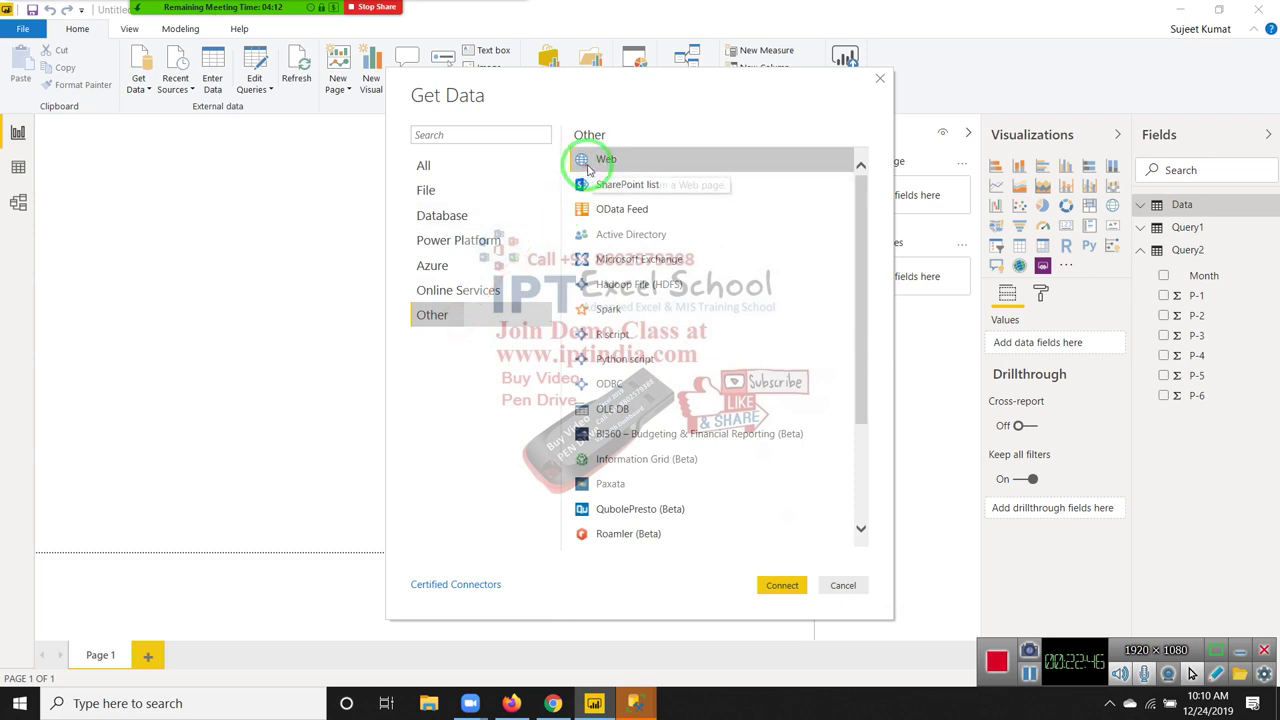
Open the From Web dialog from the Web connector
double_click(588, 168)
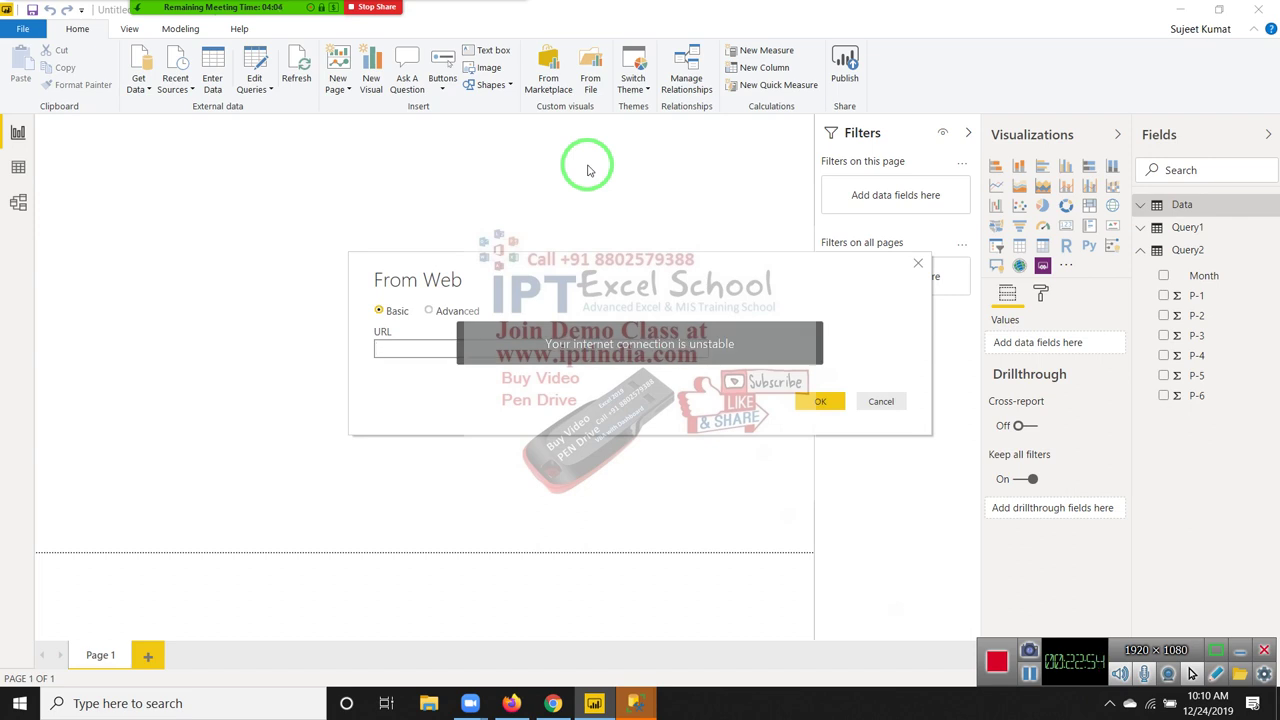
In Chrome, go to the Google home page from the address bar
left_click(553, 700)
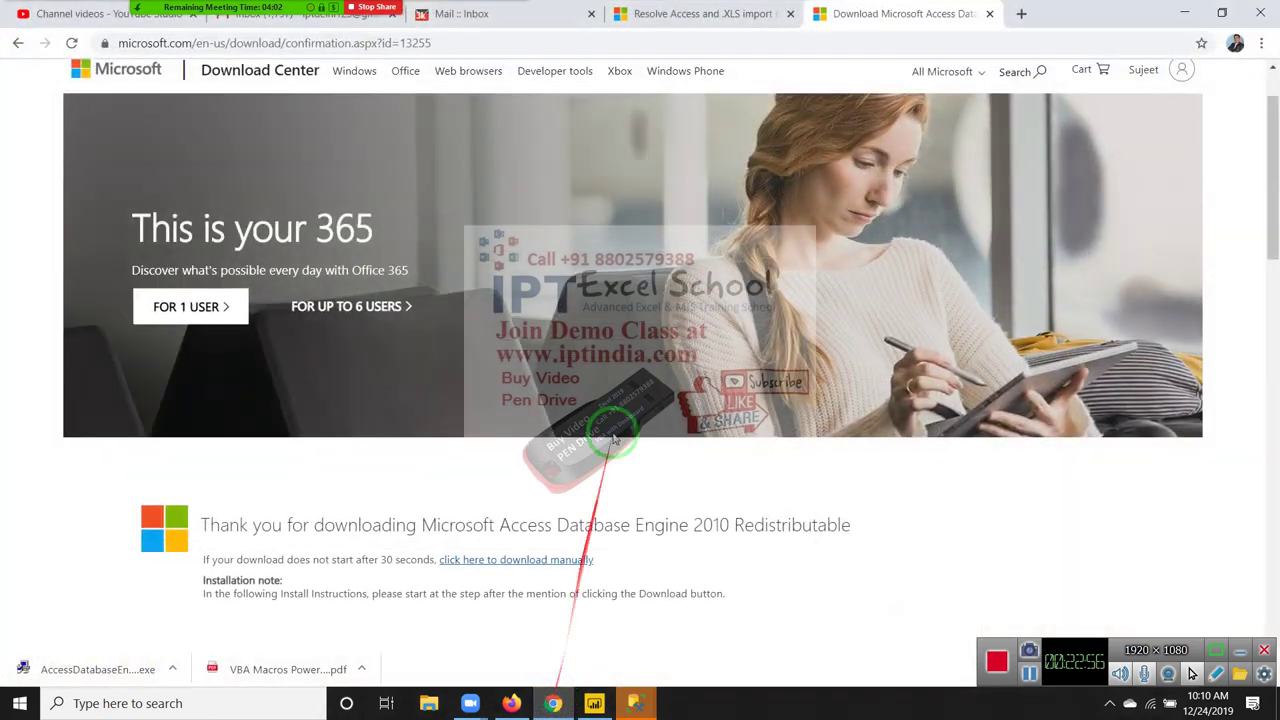
left_click(991, 42)
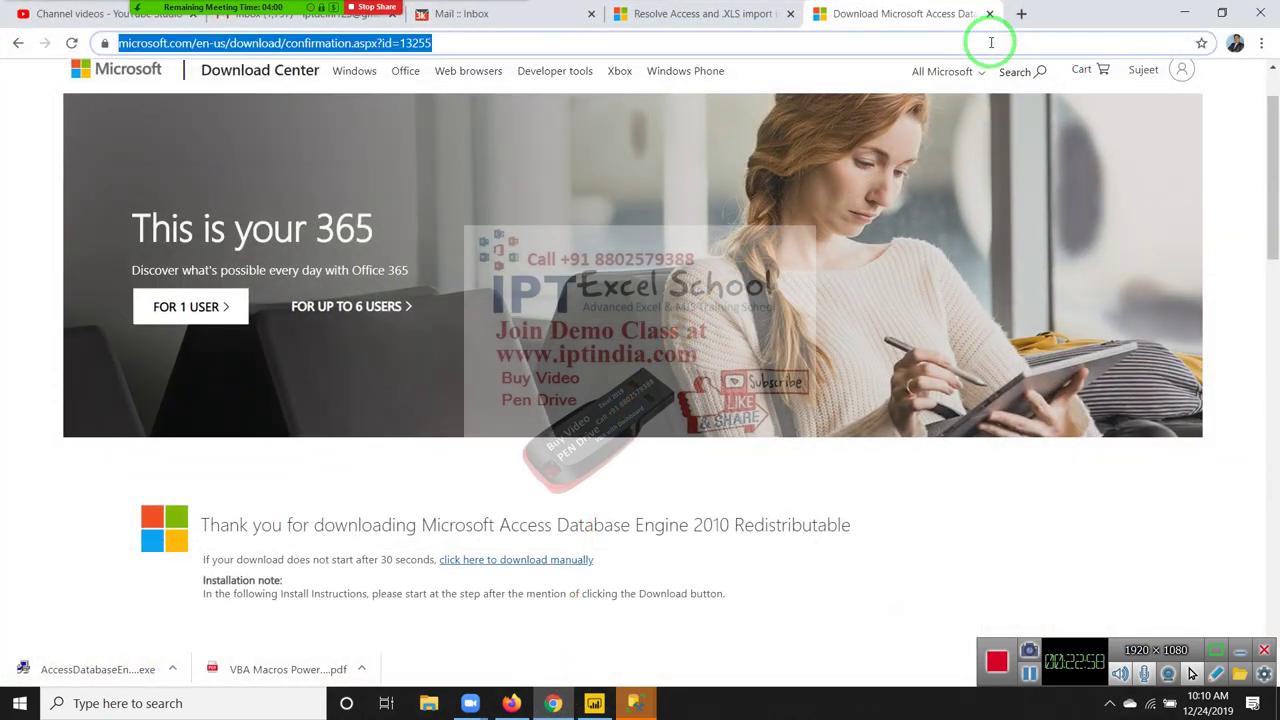
type("google.com")
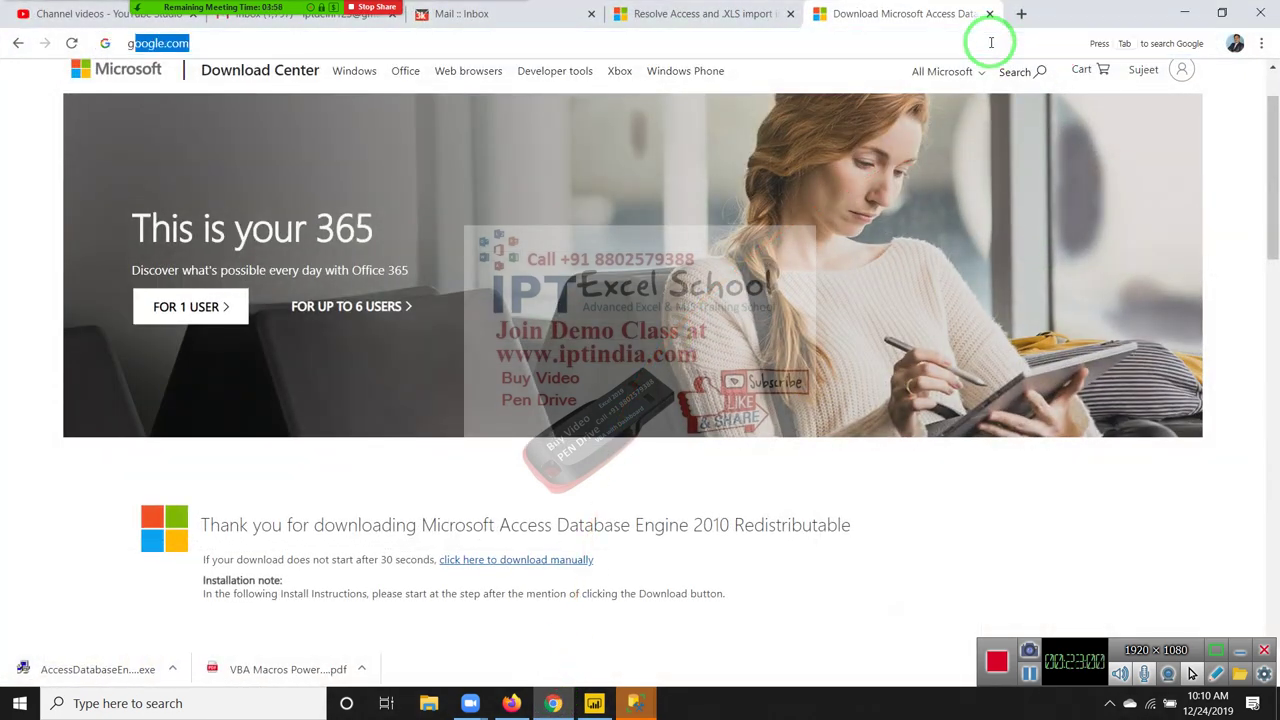
key("Return")
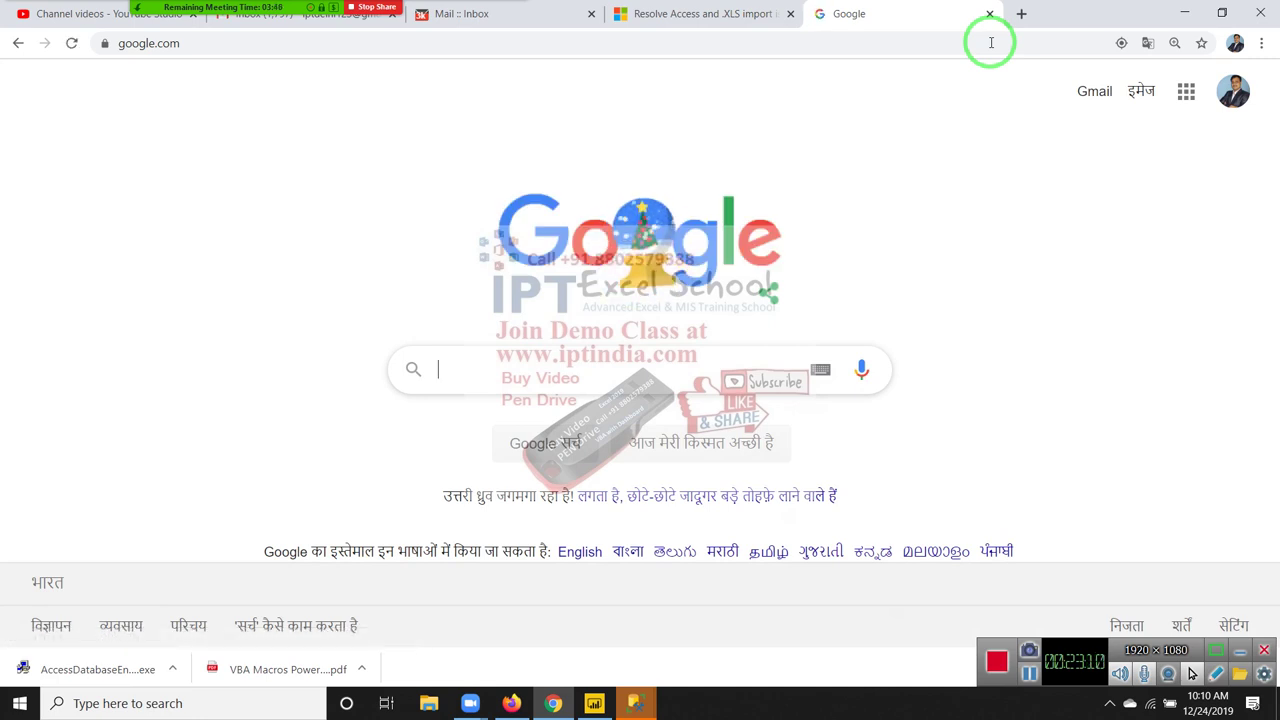
Search Google for "nse data"
type("nsa")
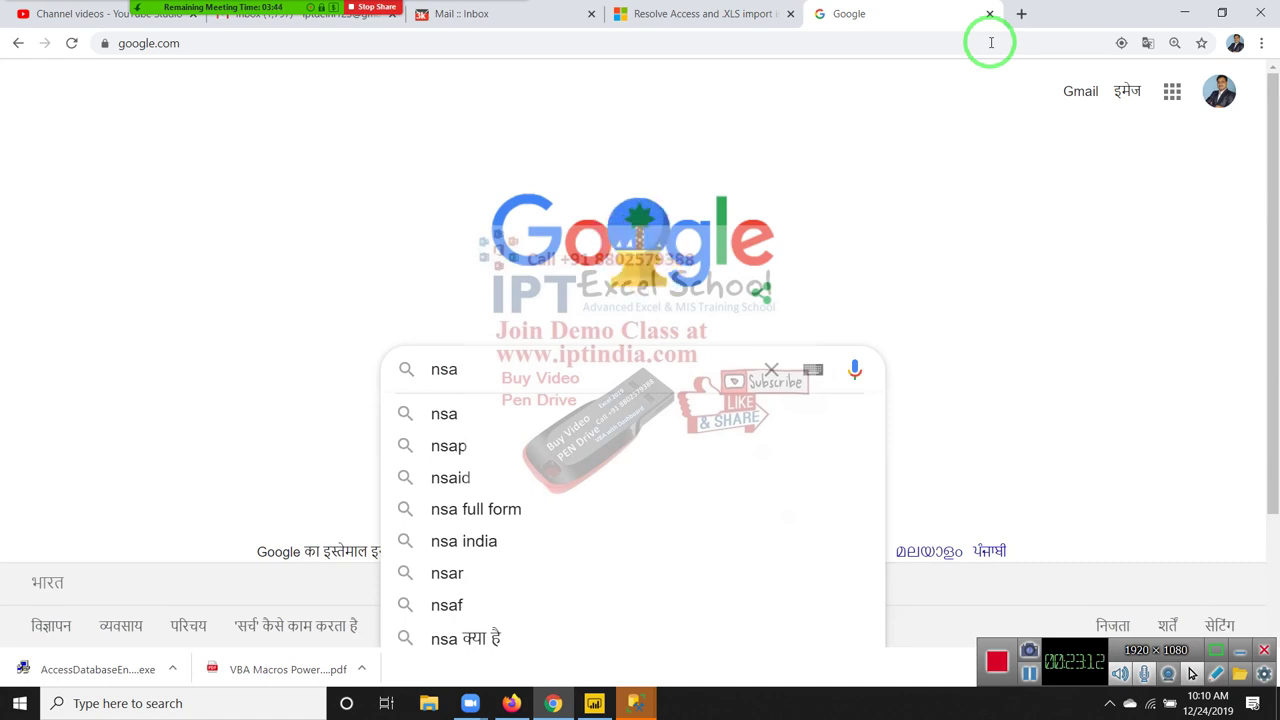
key("BackSpace")
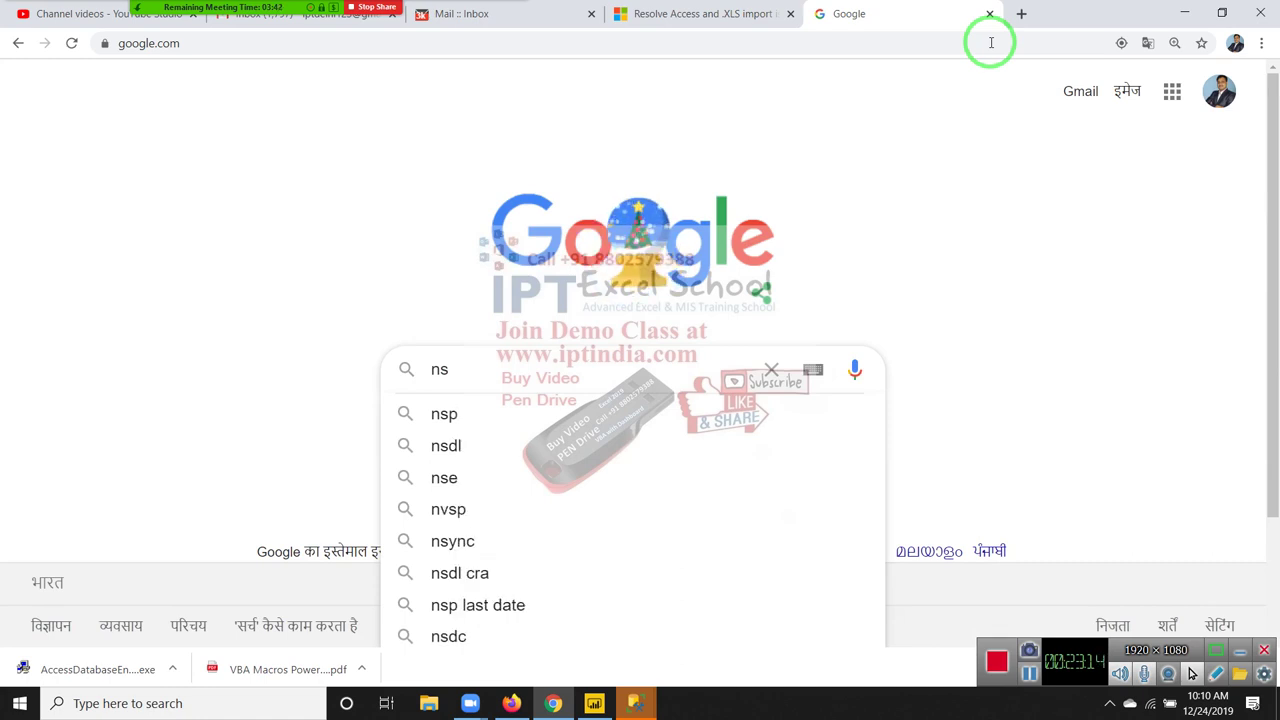
type("e ")
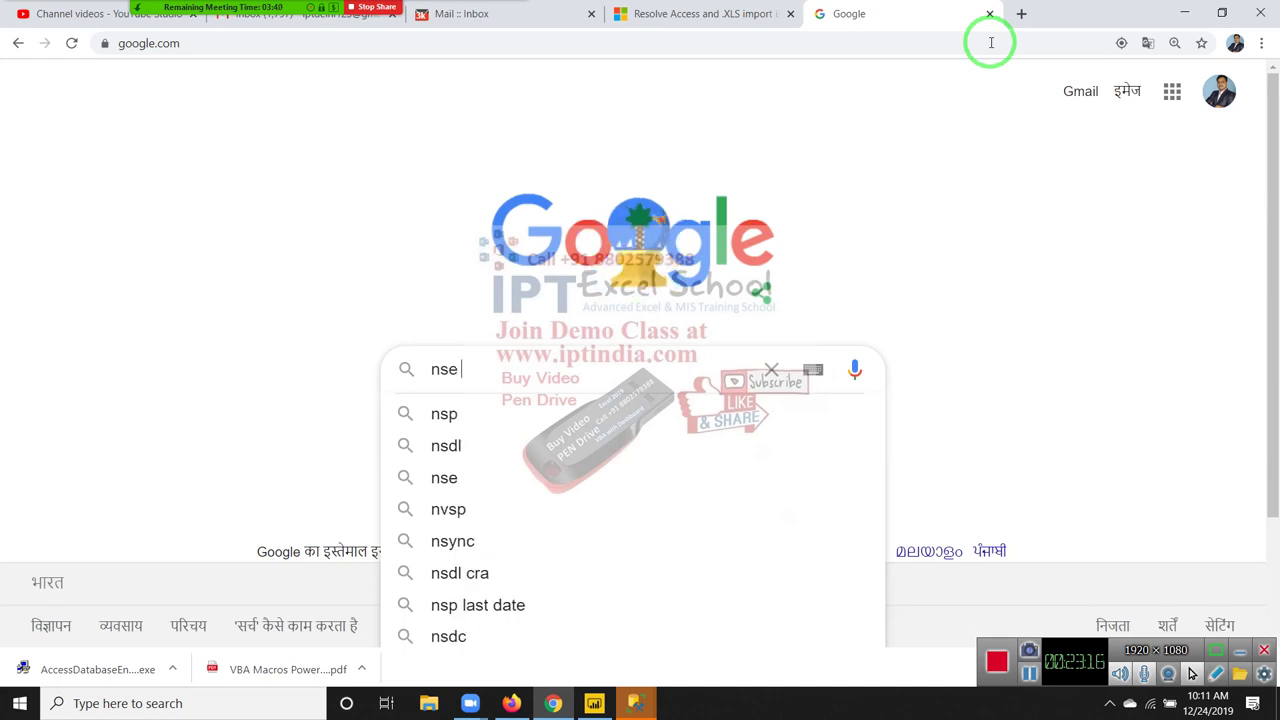
type("data")
key("Return")
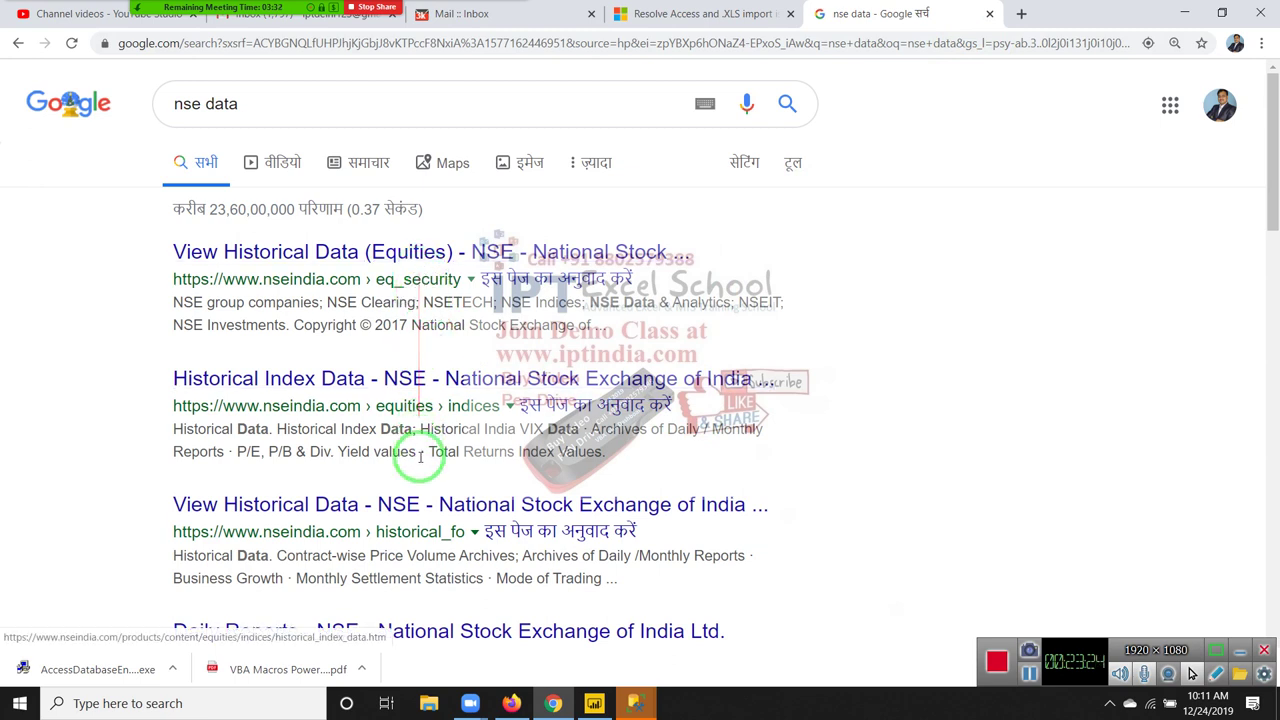
Open NSE's Historical Index Data page and try NIFTY Next 50 without dates, dismissing the alert
left_click(345, 383)
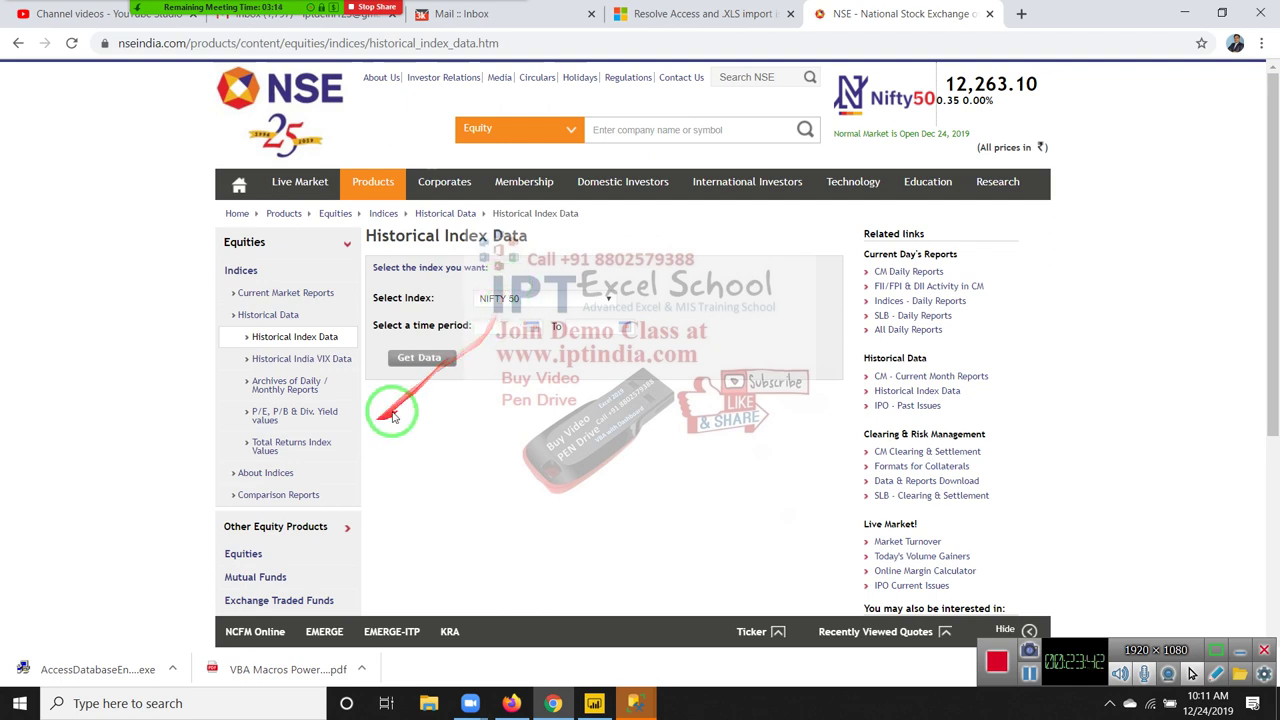
left_click_drag(394, 408, 499, 315)
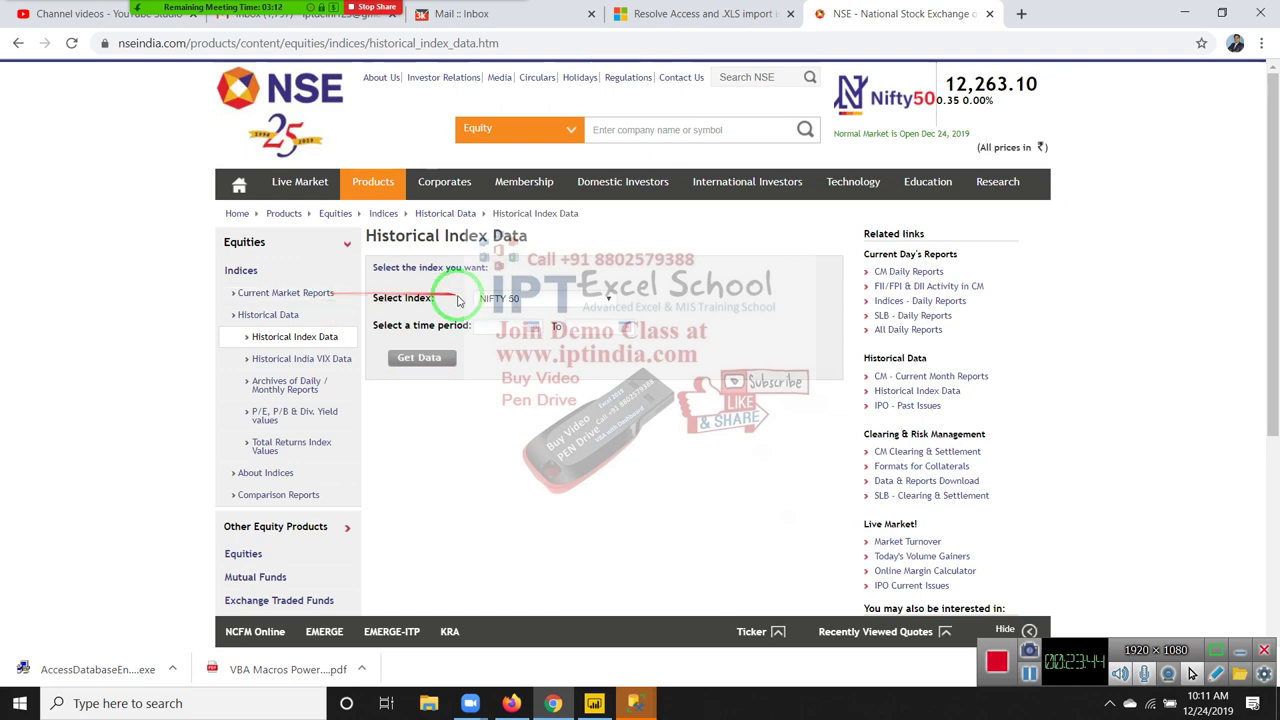
left_click(496, 302)
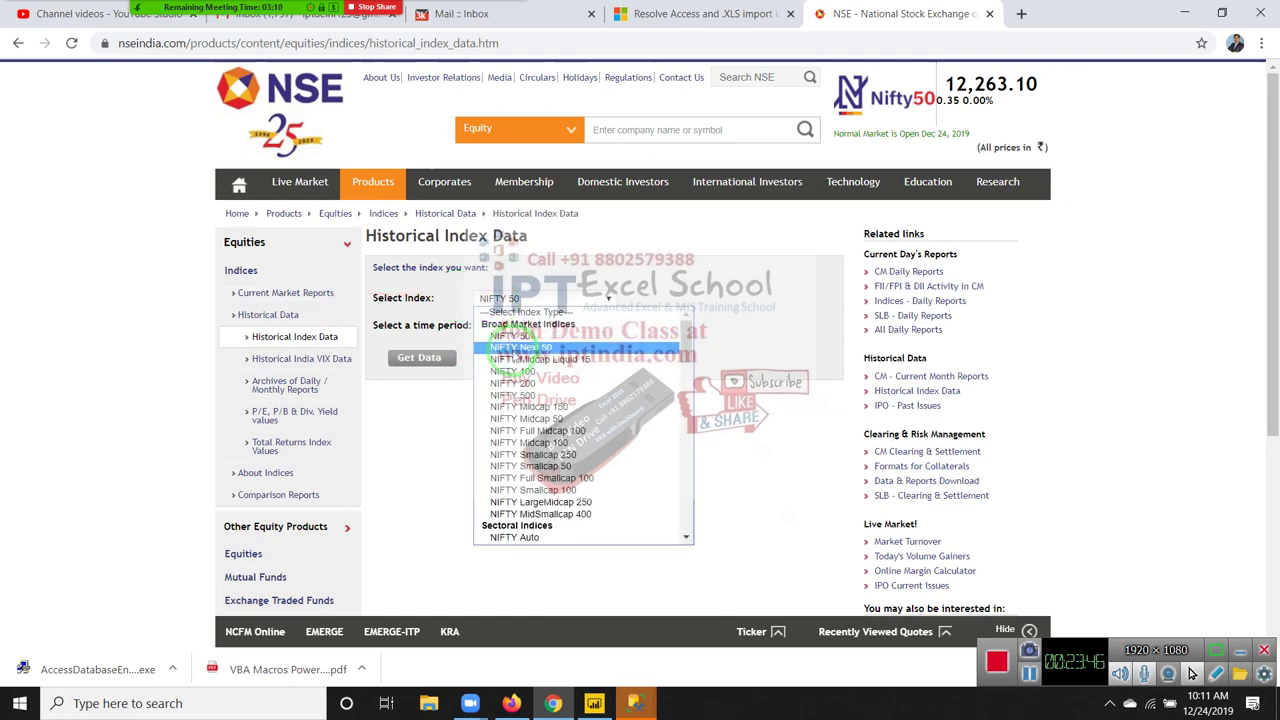
left_click(515, 347)
left_click(421, 360)
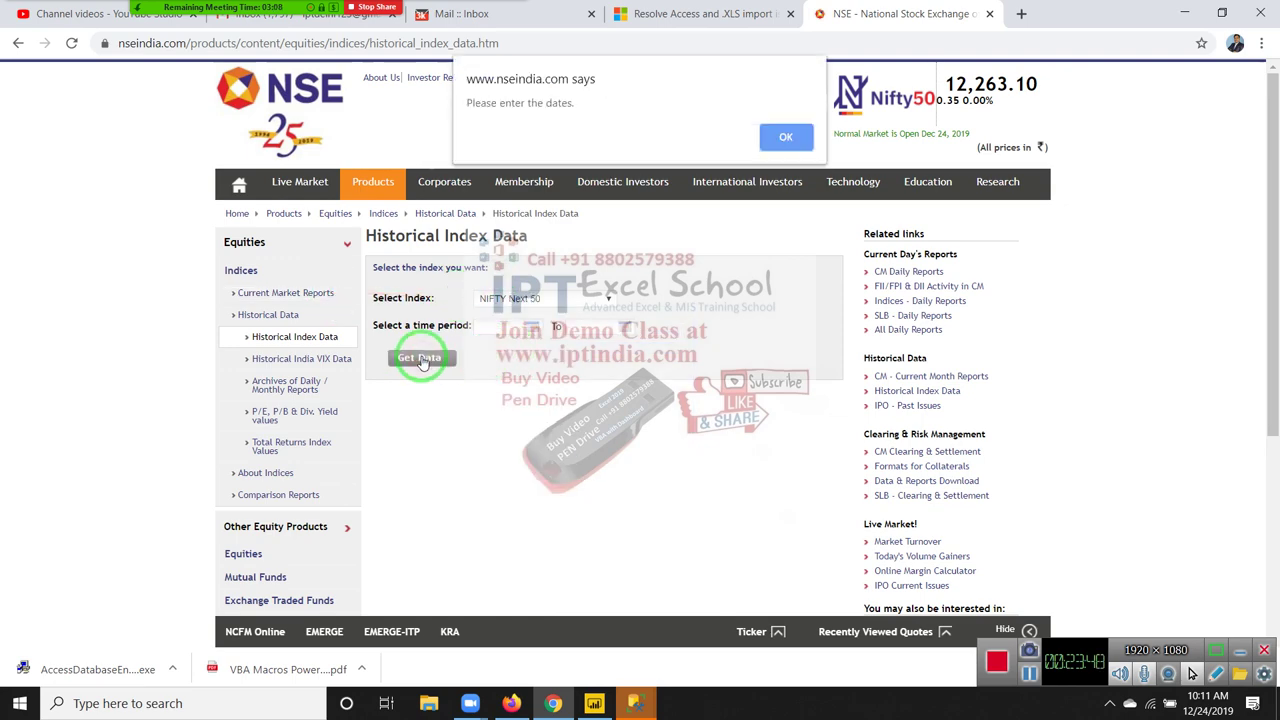
left_click(786, 134)
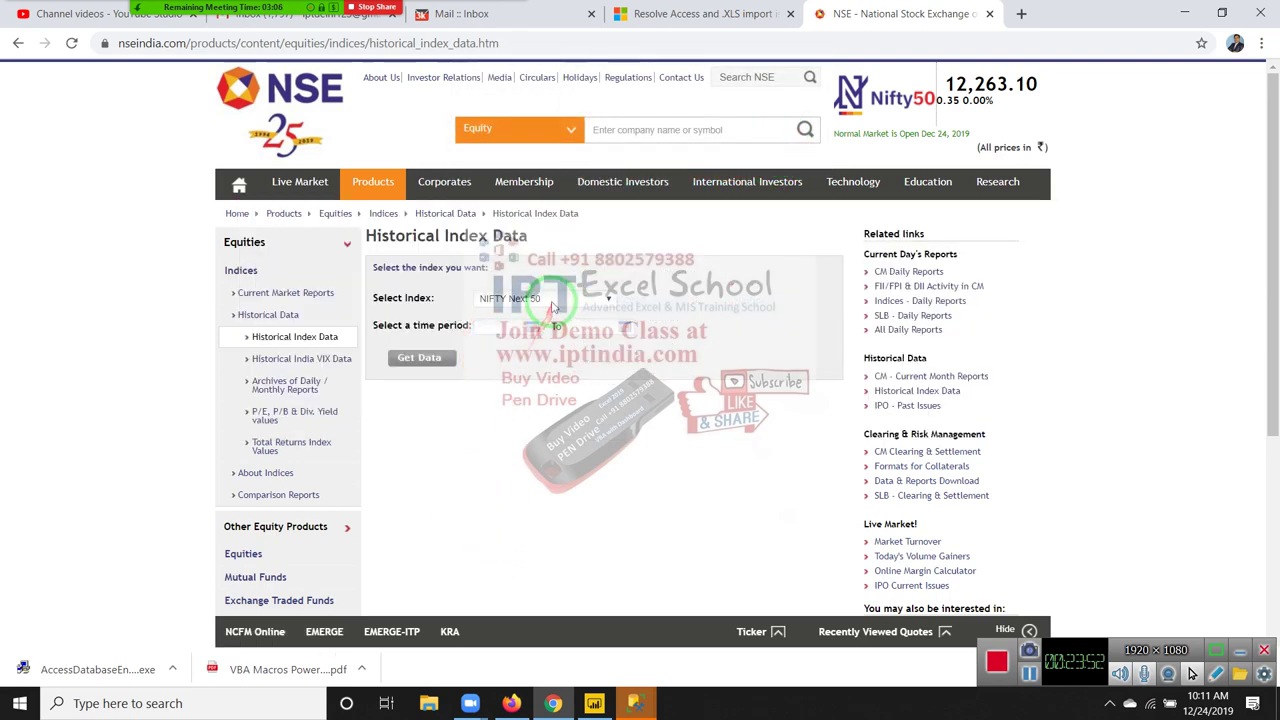
Fetch NIFTY 50 history from 01-12-2019 to 24-12-2019 and review the table
left_click(551, 302)
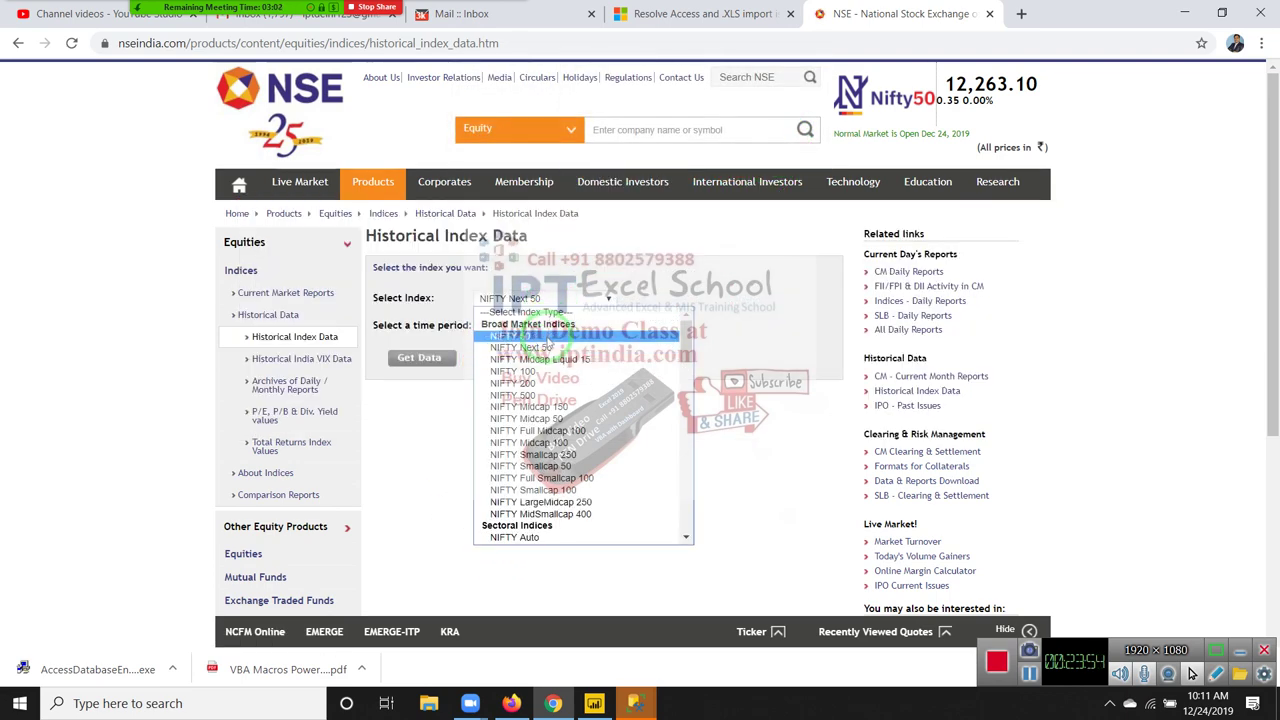
left_click(545, 336)
left_click(528, 326)
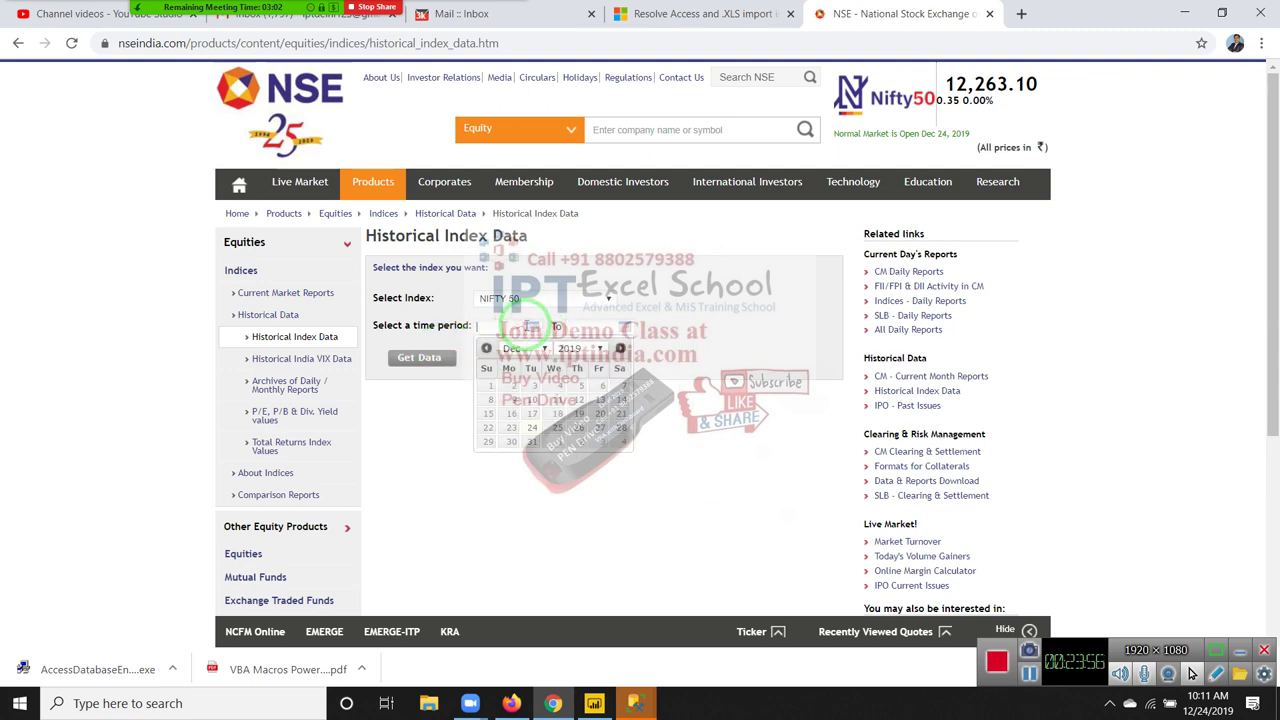
left_click(491, 390)
left_click(580, 326)
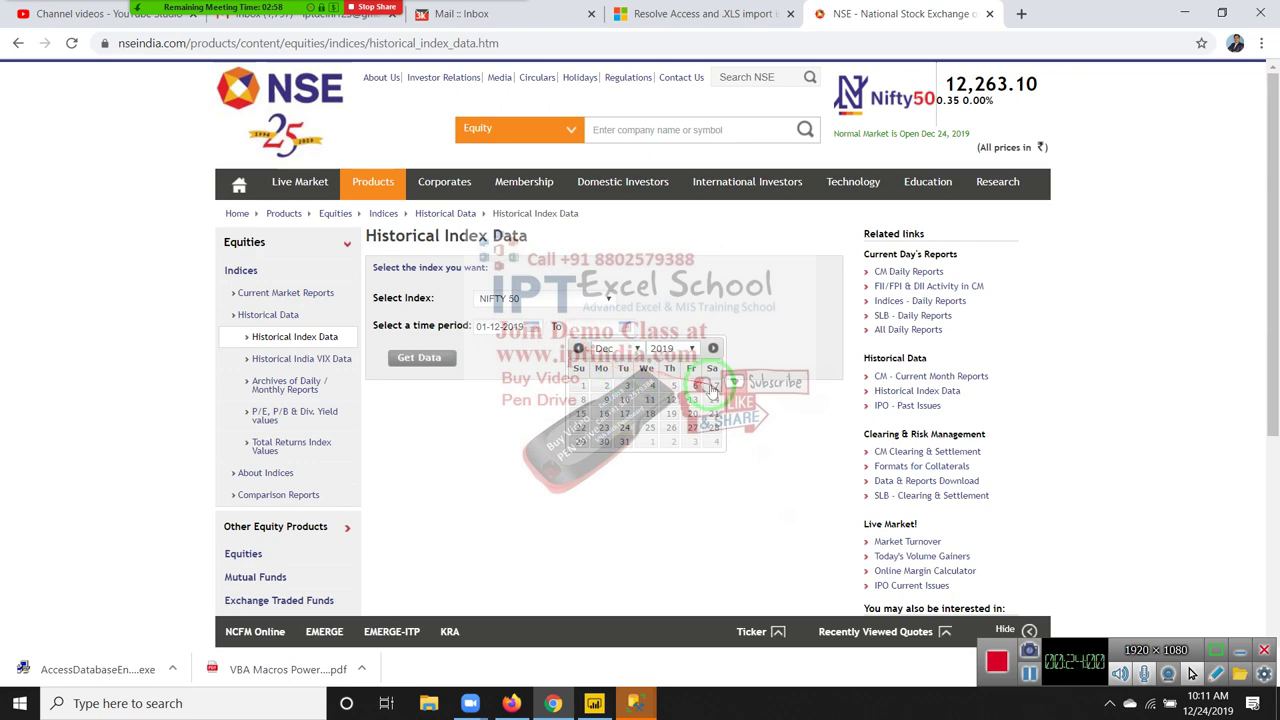
left_click(624, 427)
left_click(408, 360)
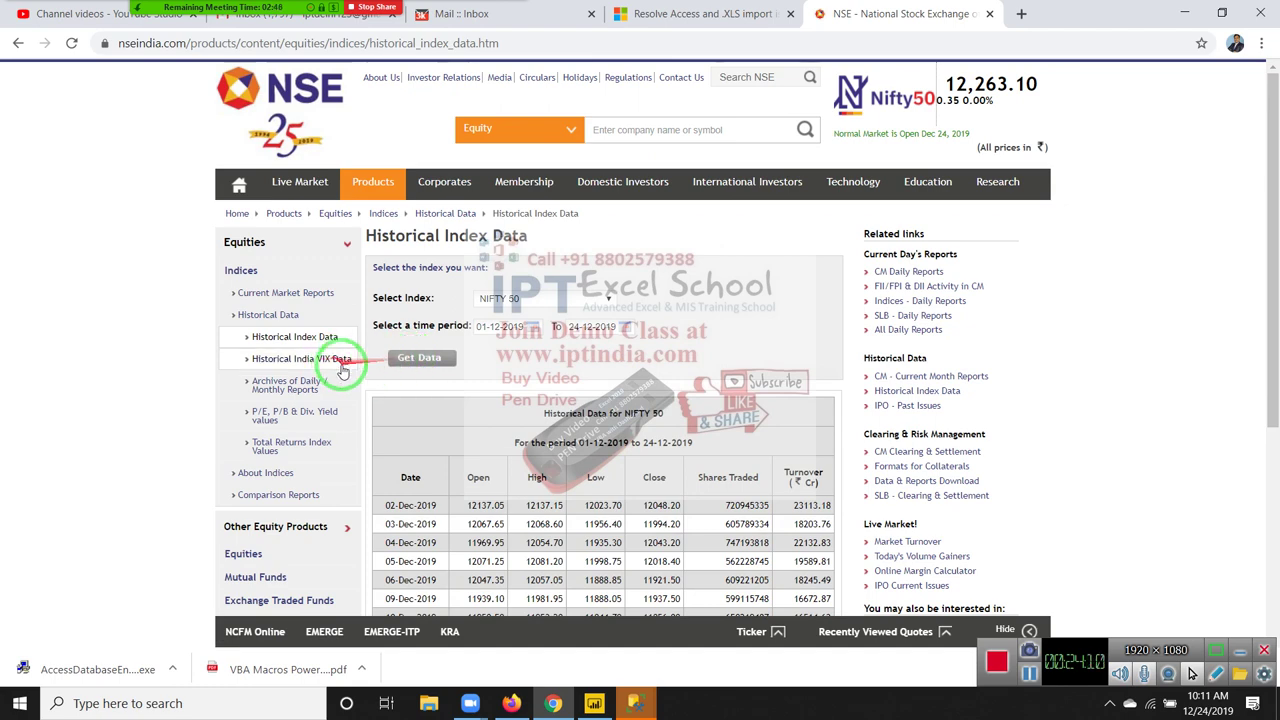
scroll(363, 387, "down", 4)
scroll(363, 387, "down", 1)
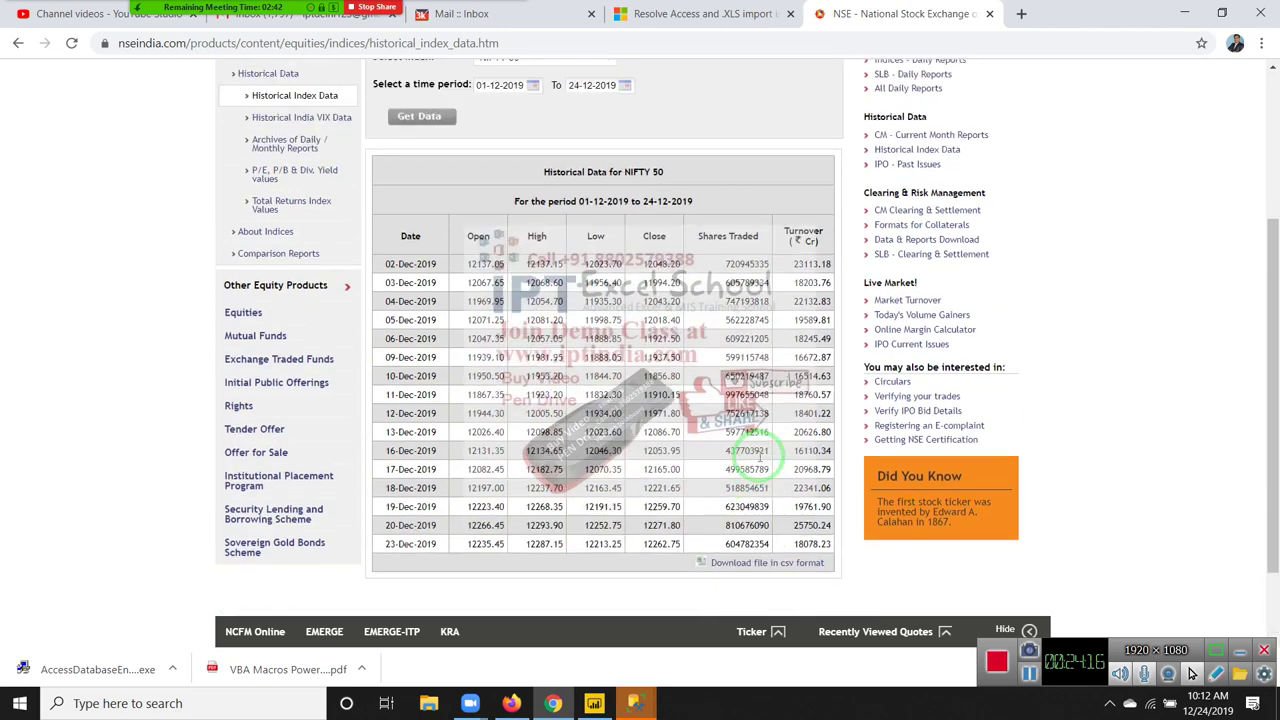
scroll(720, 472, "up", 4)
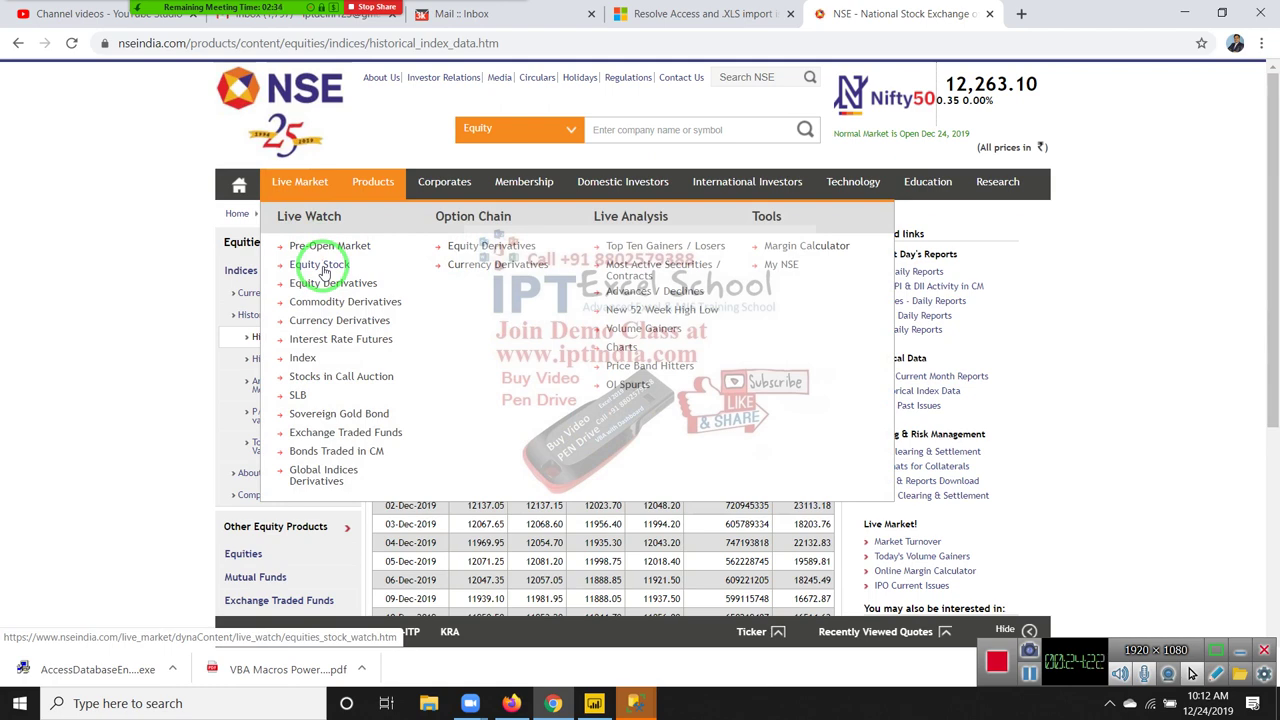
Open NSE's Live Indices Watch page, copy its URL, and return to Power BI
left_click(303, 358)
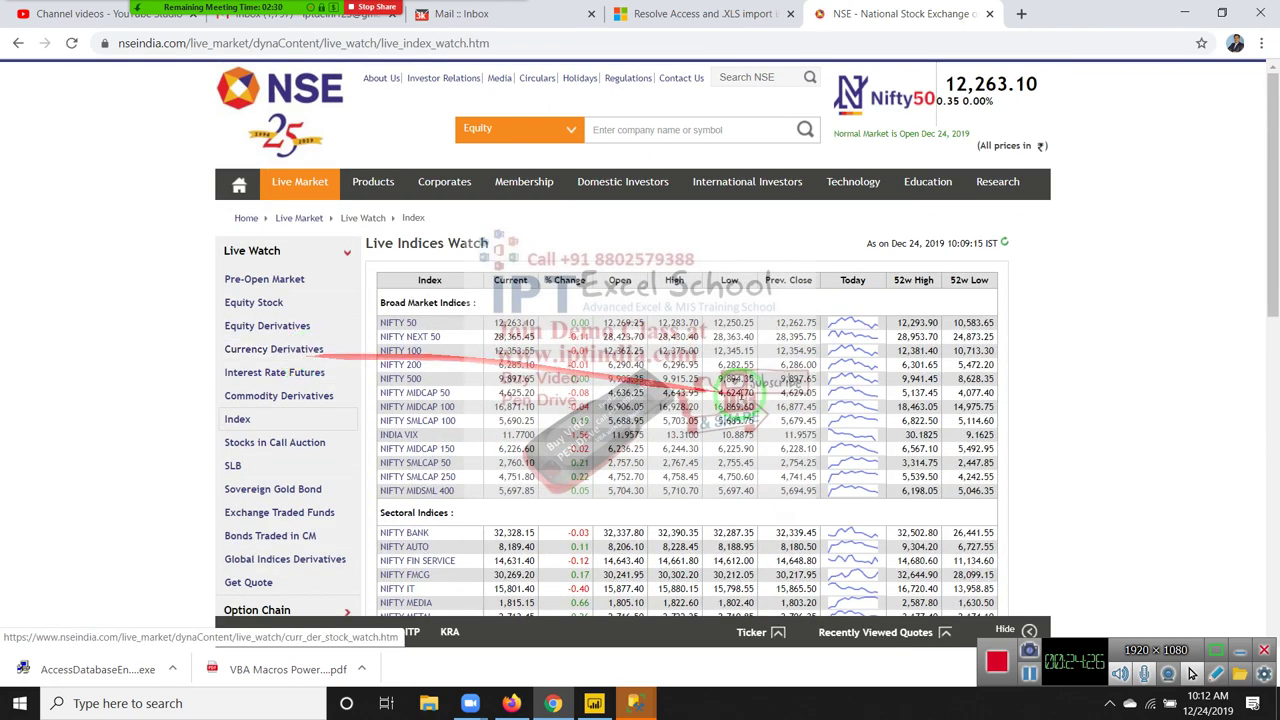
scroll(703, 402, "down", 3)
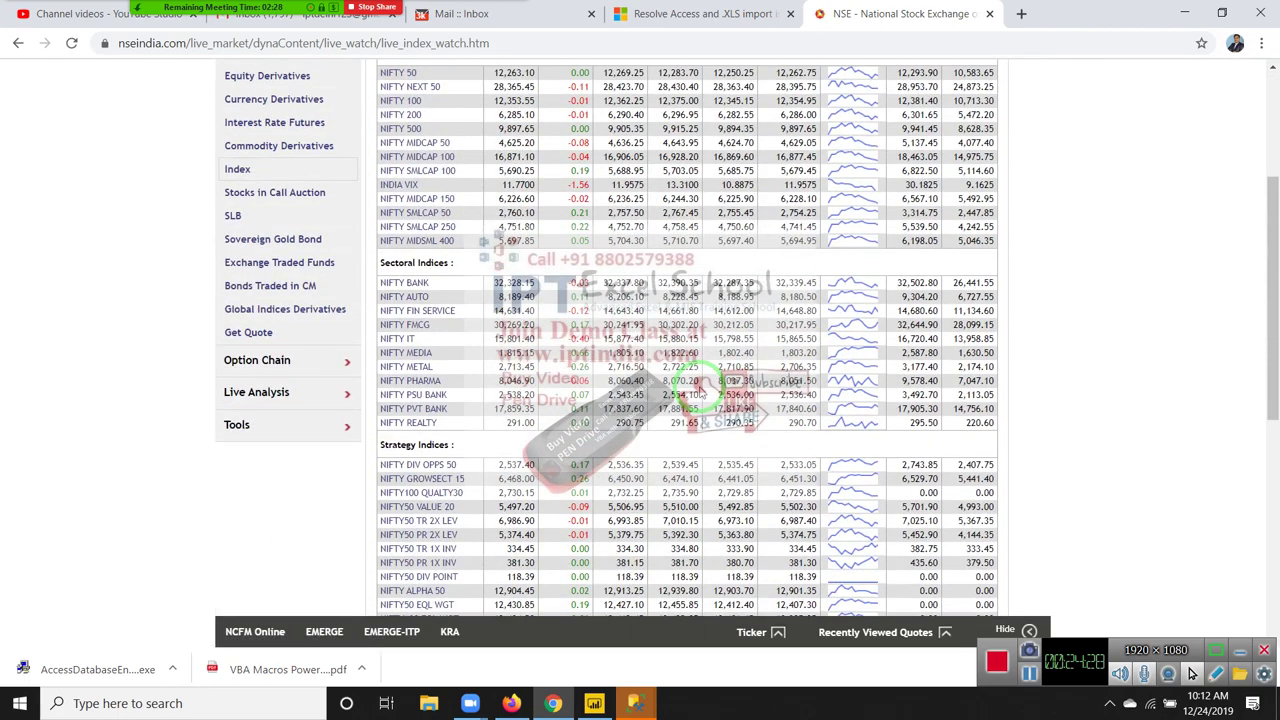
scroll(703, 402, "down", 2)
scroll(703, 402, "down", 3)
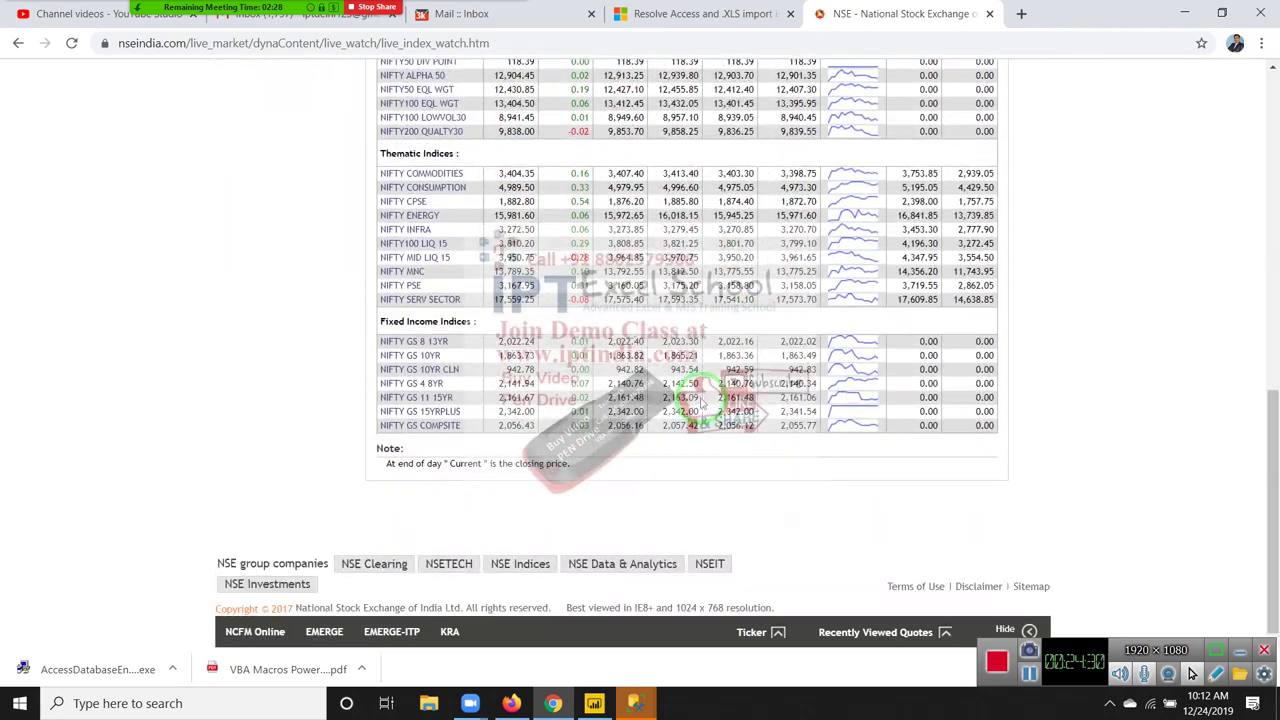
left_click(529, 45)
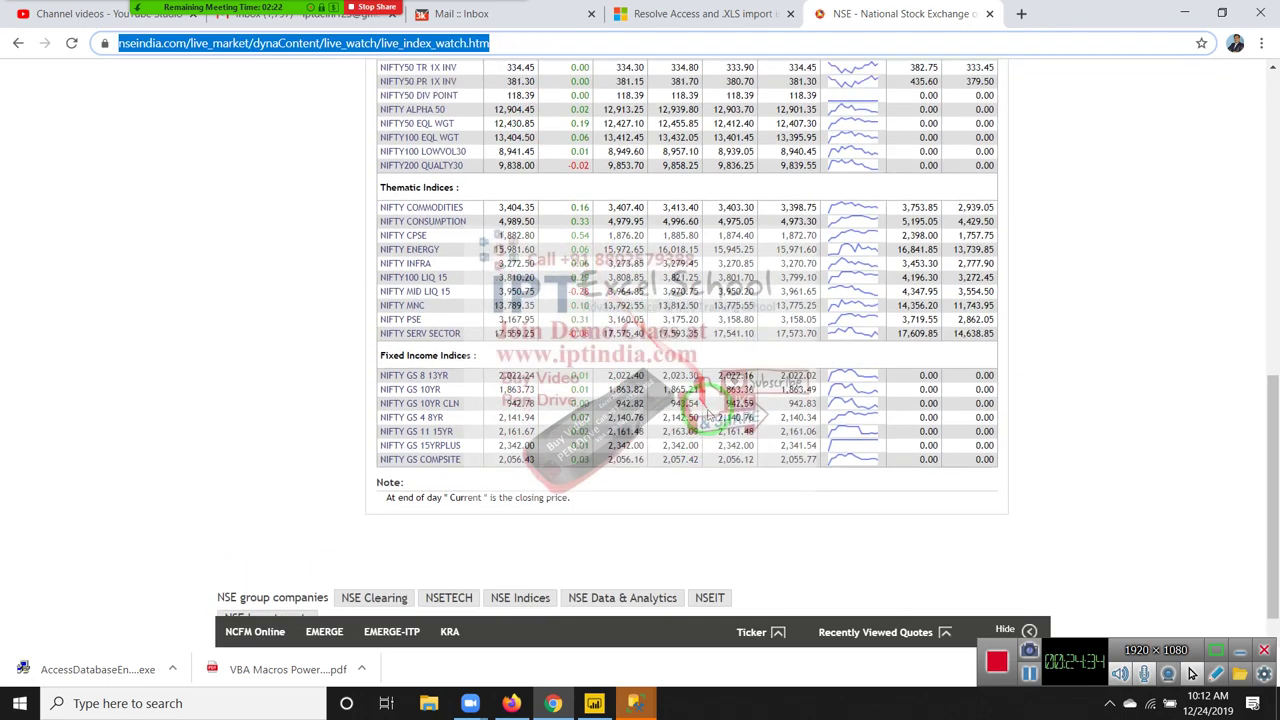
scroll(720, 395, "up", 8)
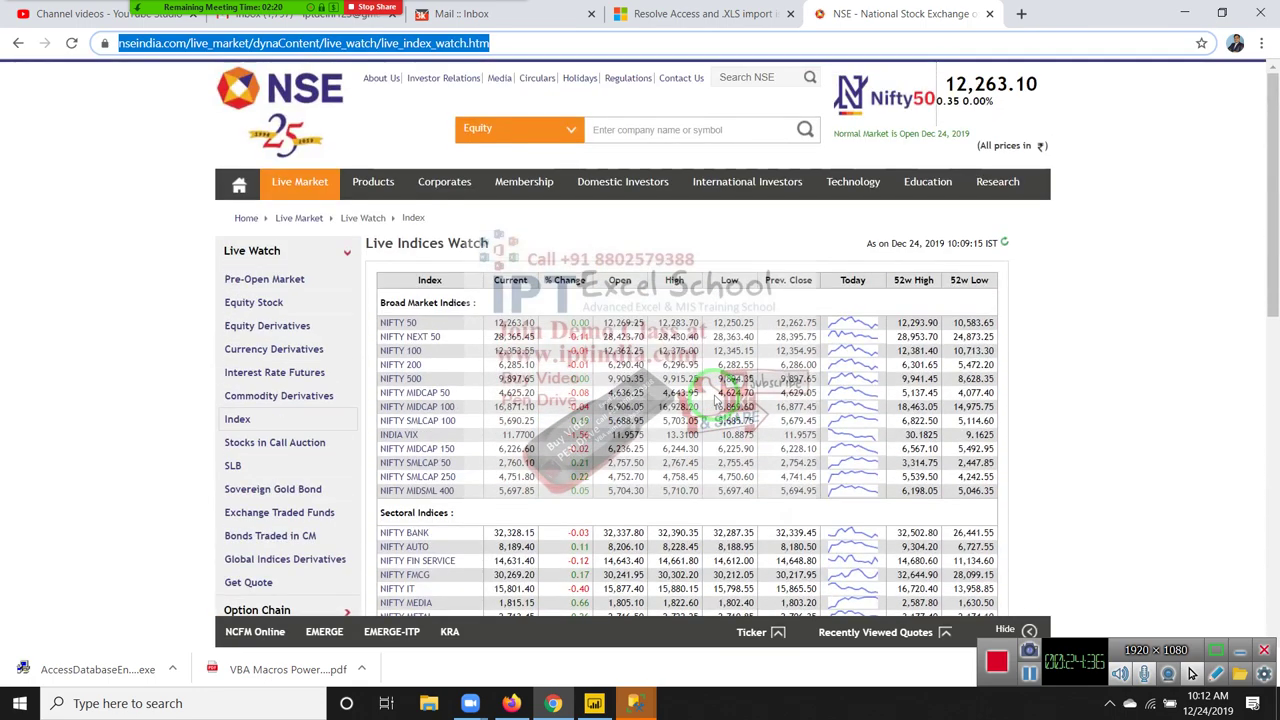
left_click(594, 703)
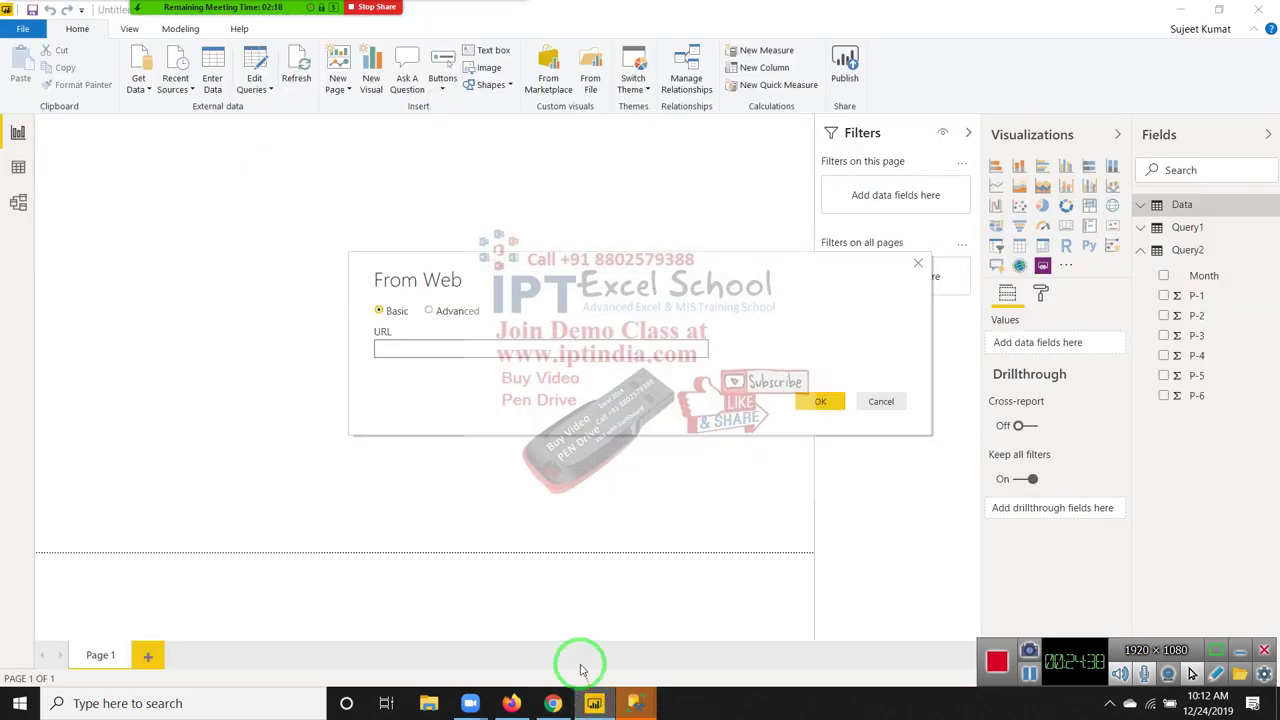
Paste the NSE Live Indices Watch URL into the From Web dialog and confirm
left_click(450, 350)
key("ctrl+v")
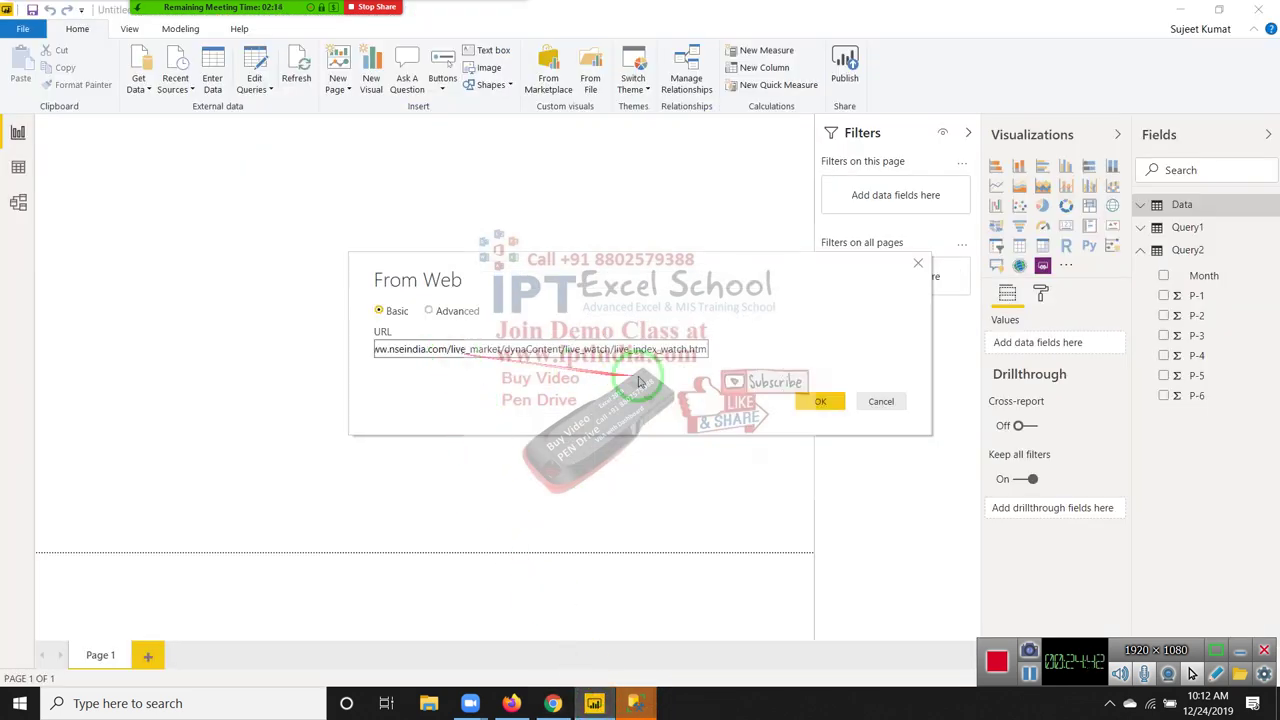
left_click(815, 401)
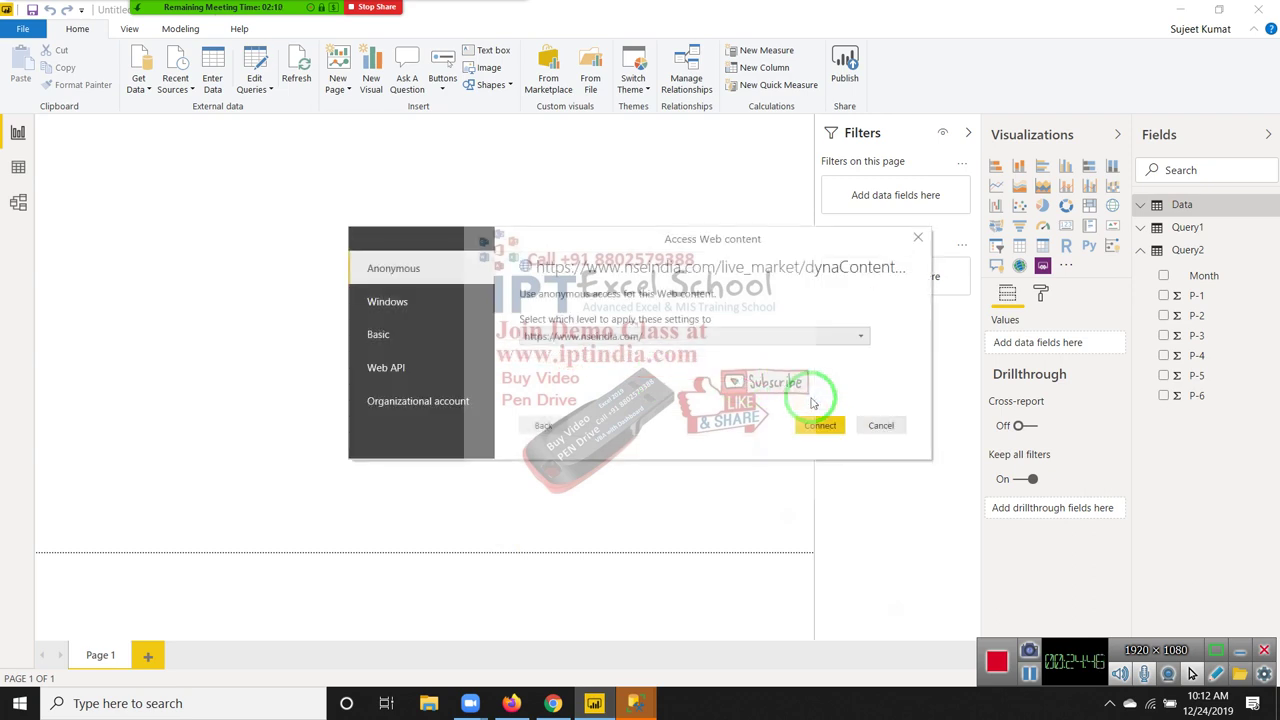
Connect to the nseindia.com page using Anonymous access
left_click(824, 428)
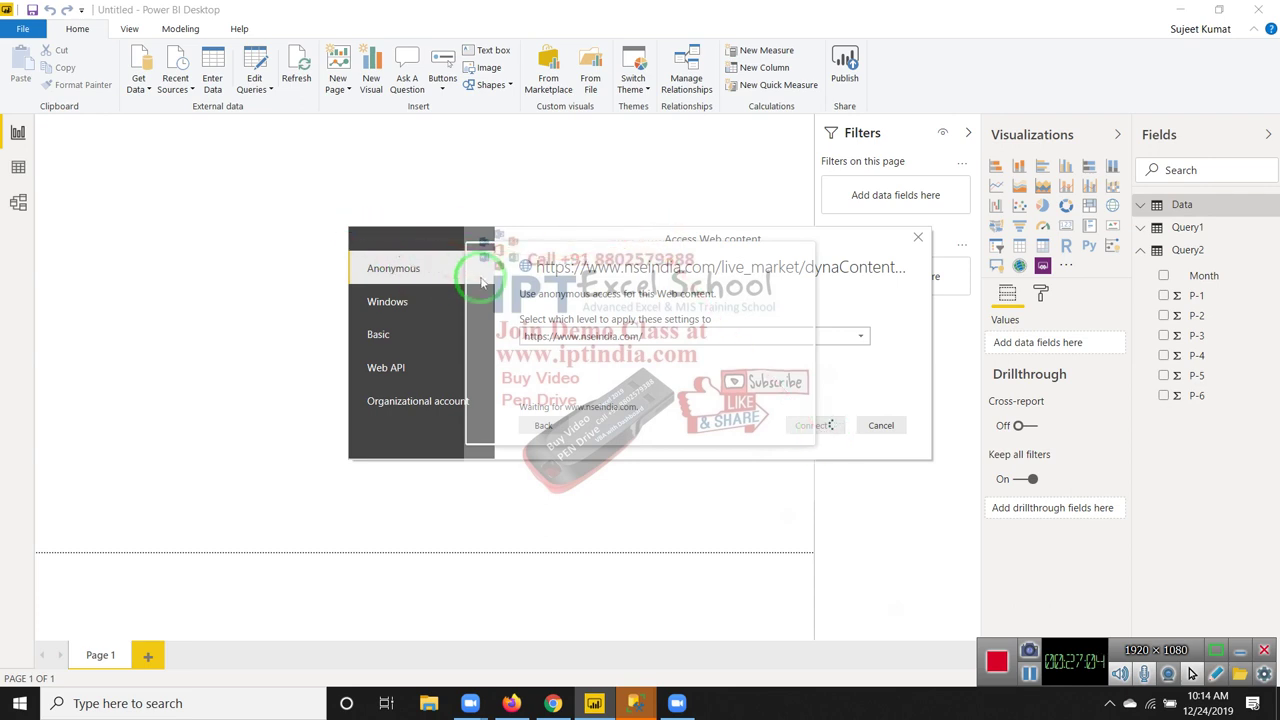
Open Zoom, dismiss the upgrade offer, and start a new meeting
left_click(677, 704)
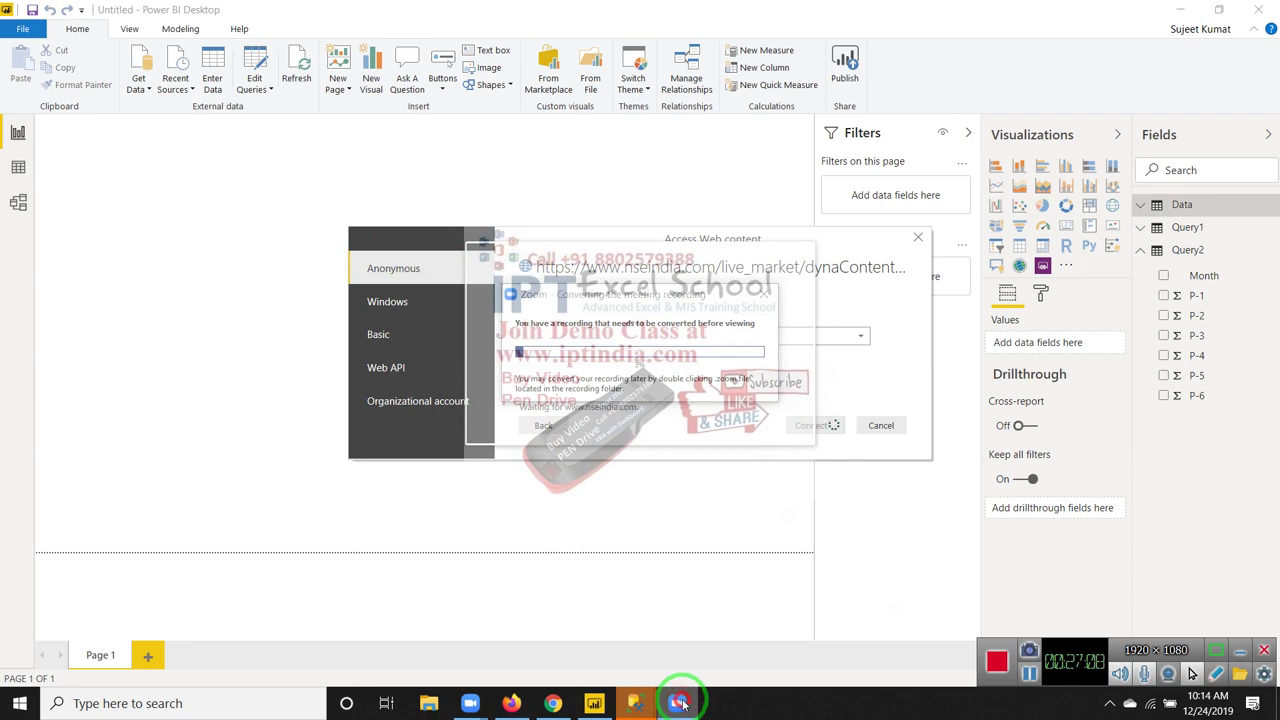
left_click(632, 302)
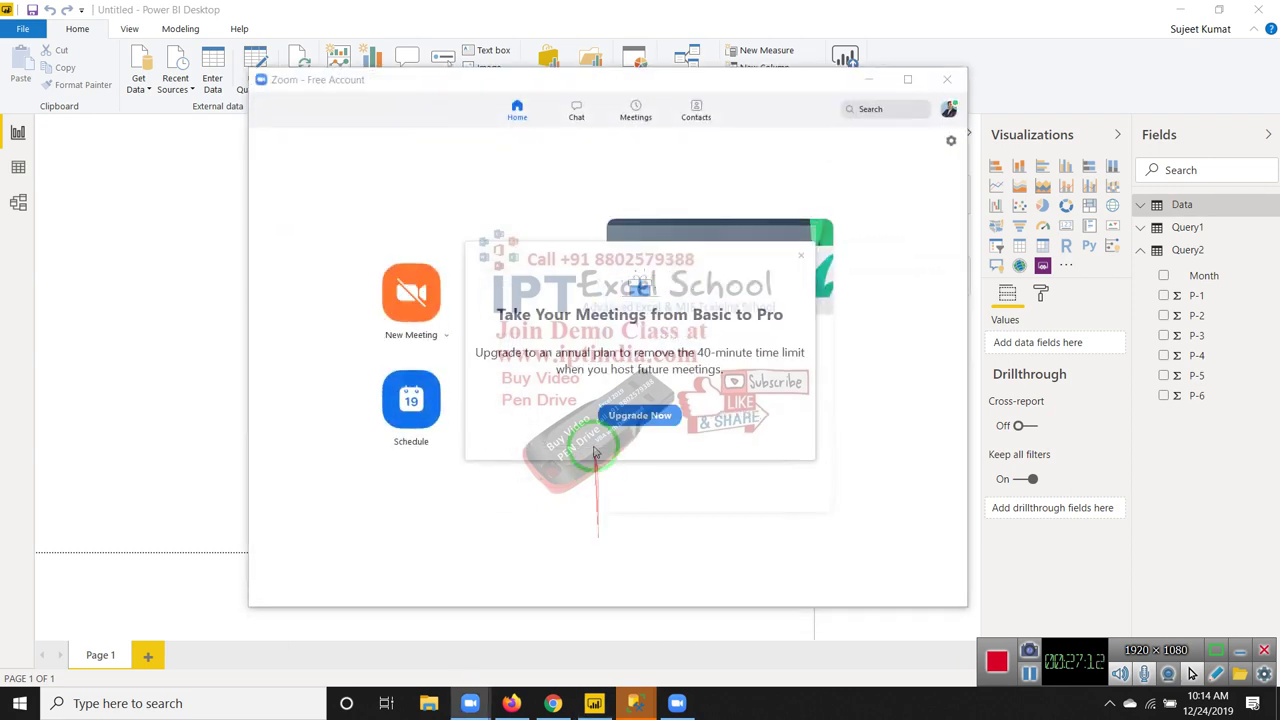
left_click(800, 258)
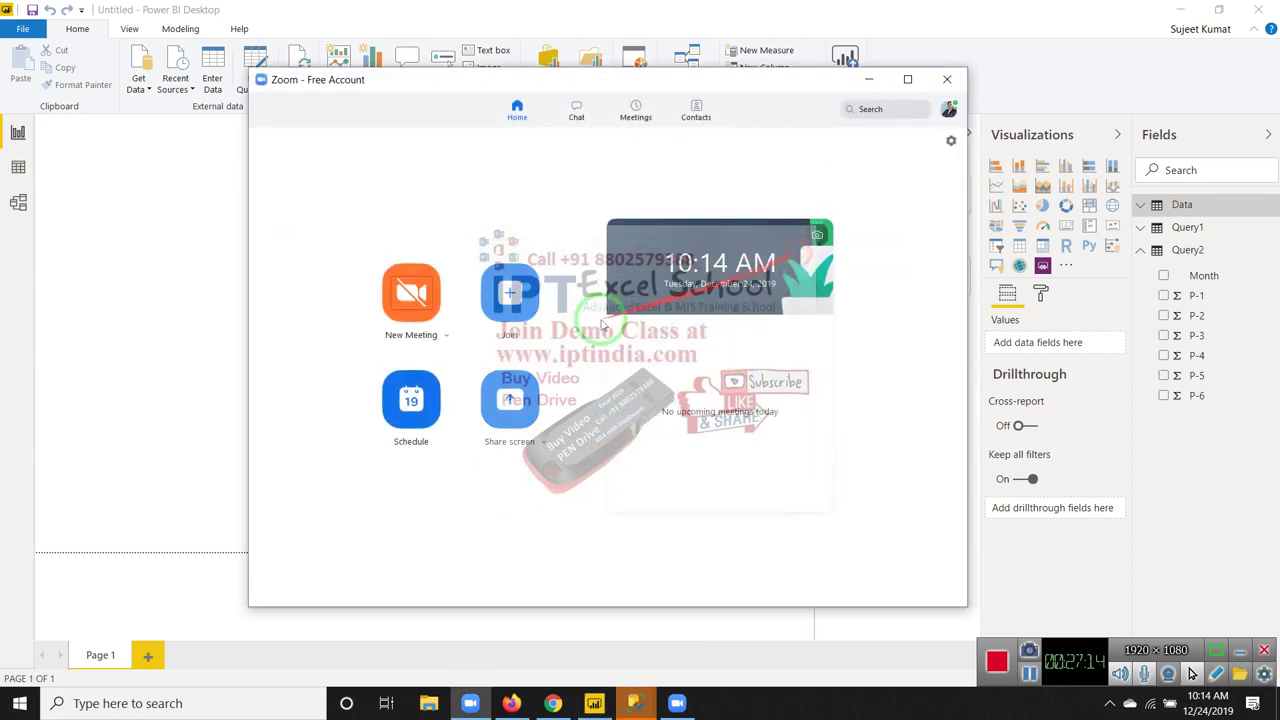
left_click(416, 300)
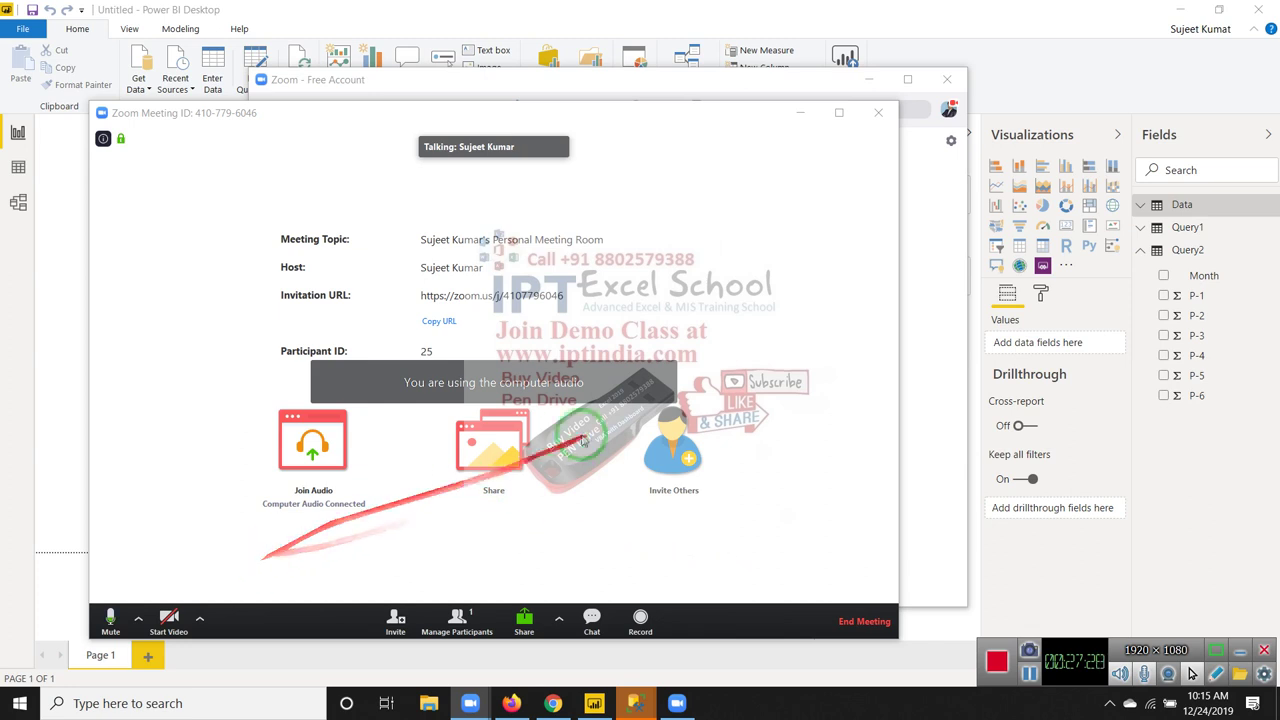
Share the screen and minimize the meeting window to show Power BI
left_click(519, 440)
left_click(836, 537)
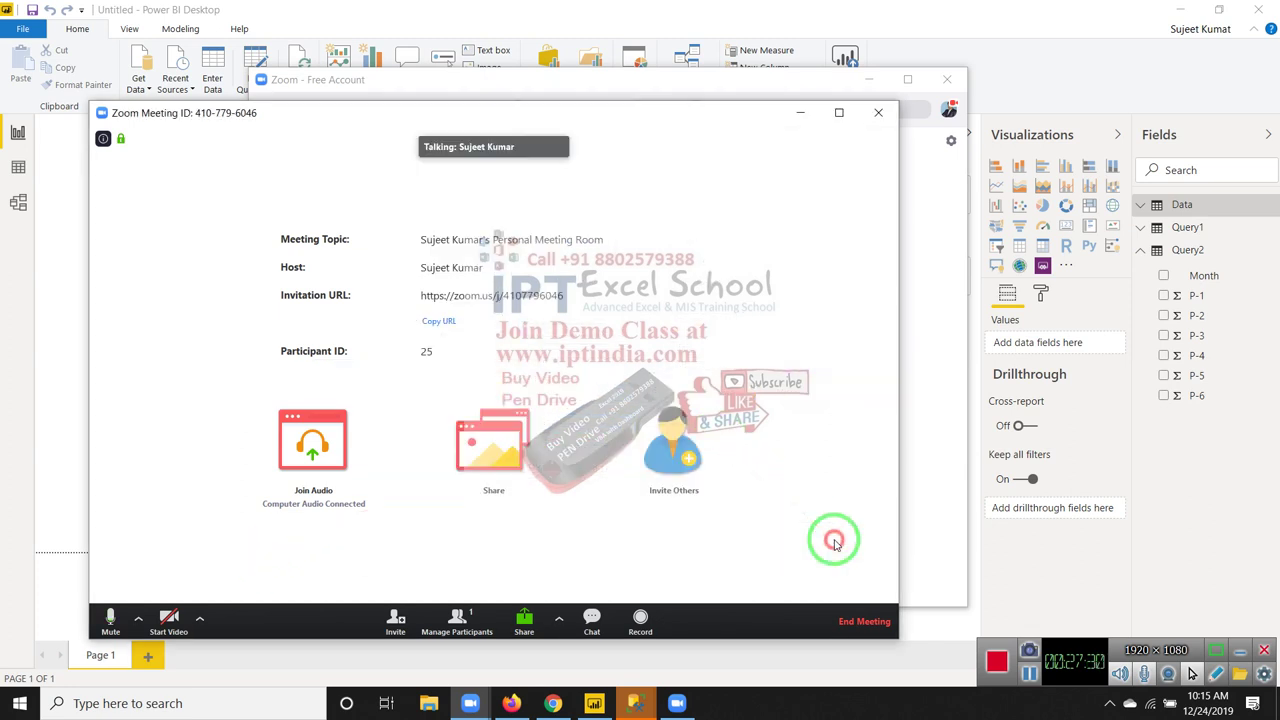
left_click(869, 79)
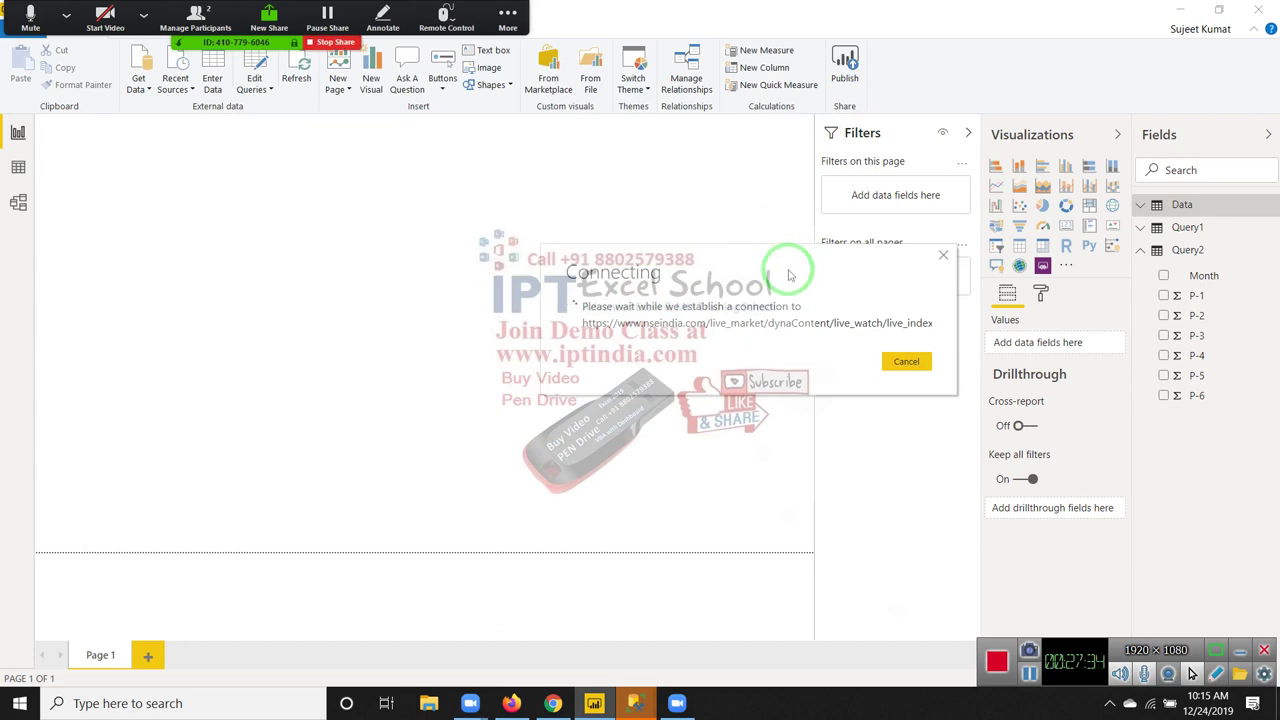
Retry the failed NSE connection, then open Zoom's participants list and move it to the upper left
left_click_drag(789, 275, 515, 268)
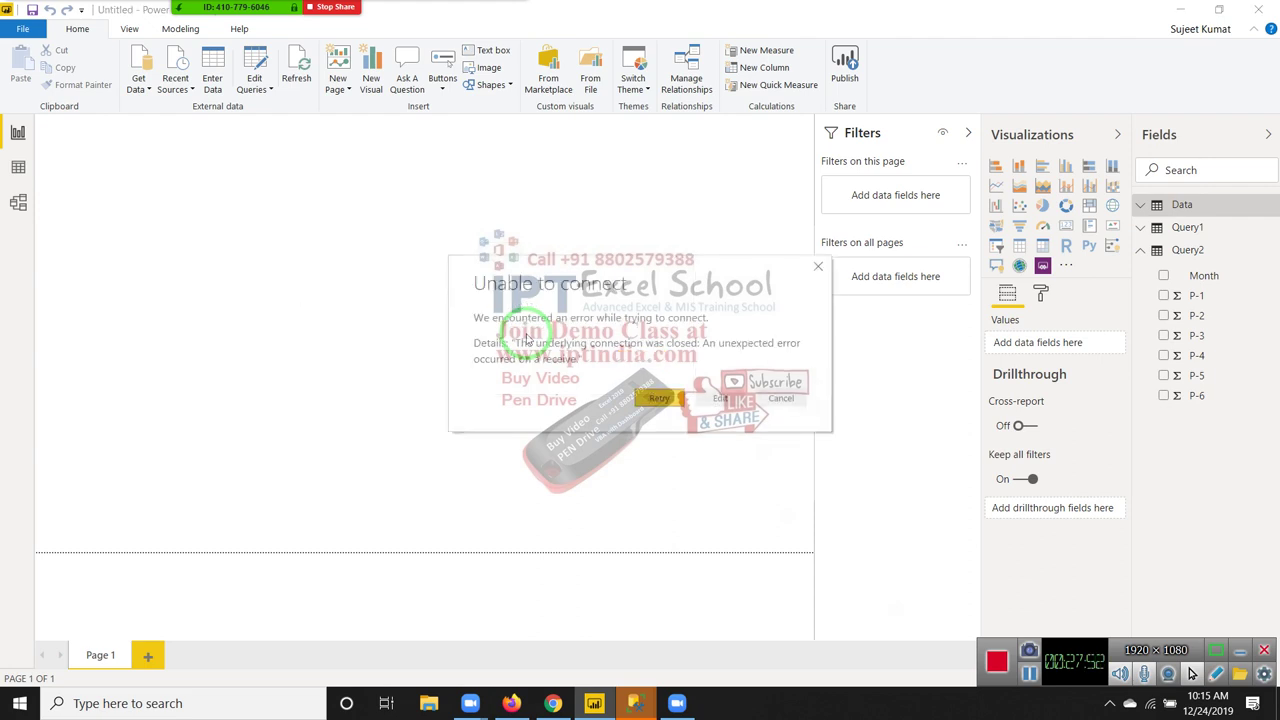
left_click(653, 399)
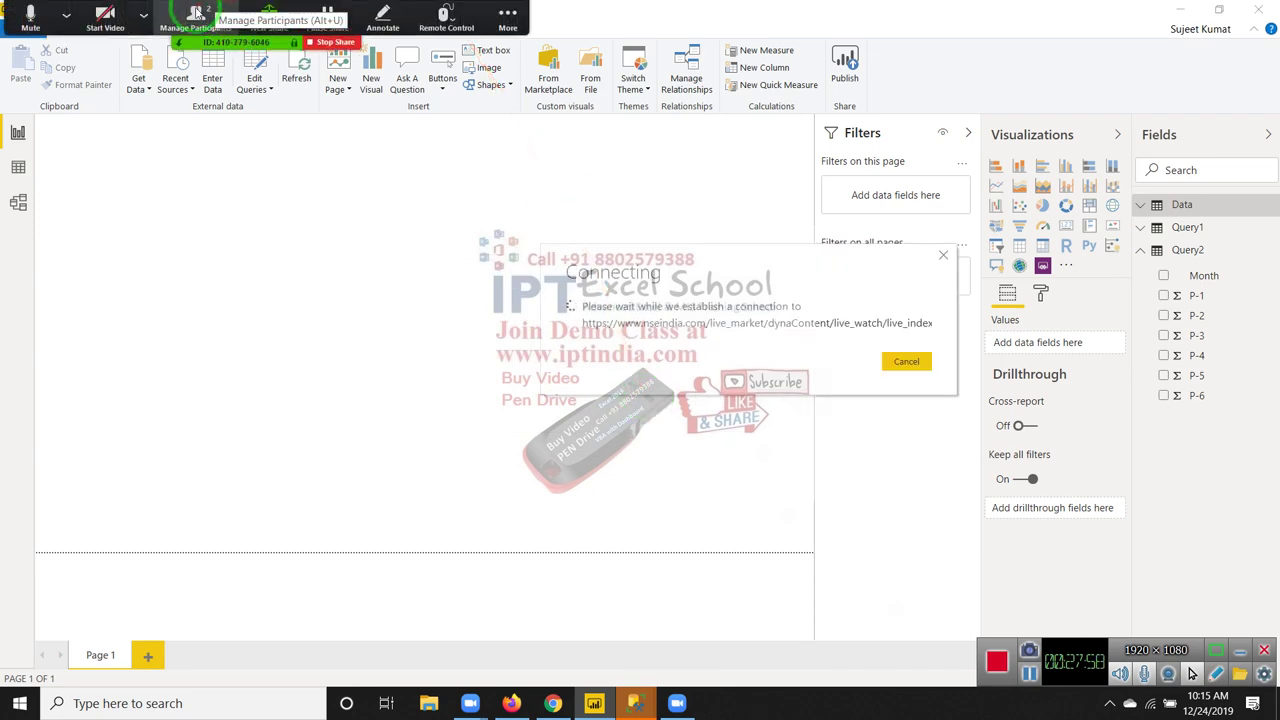
left_click(196, 14)
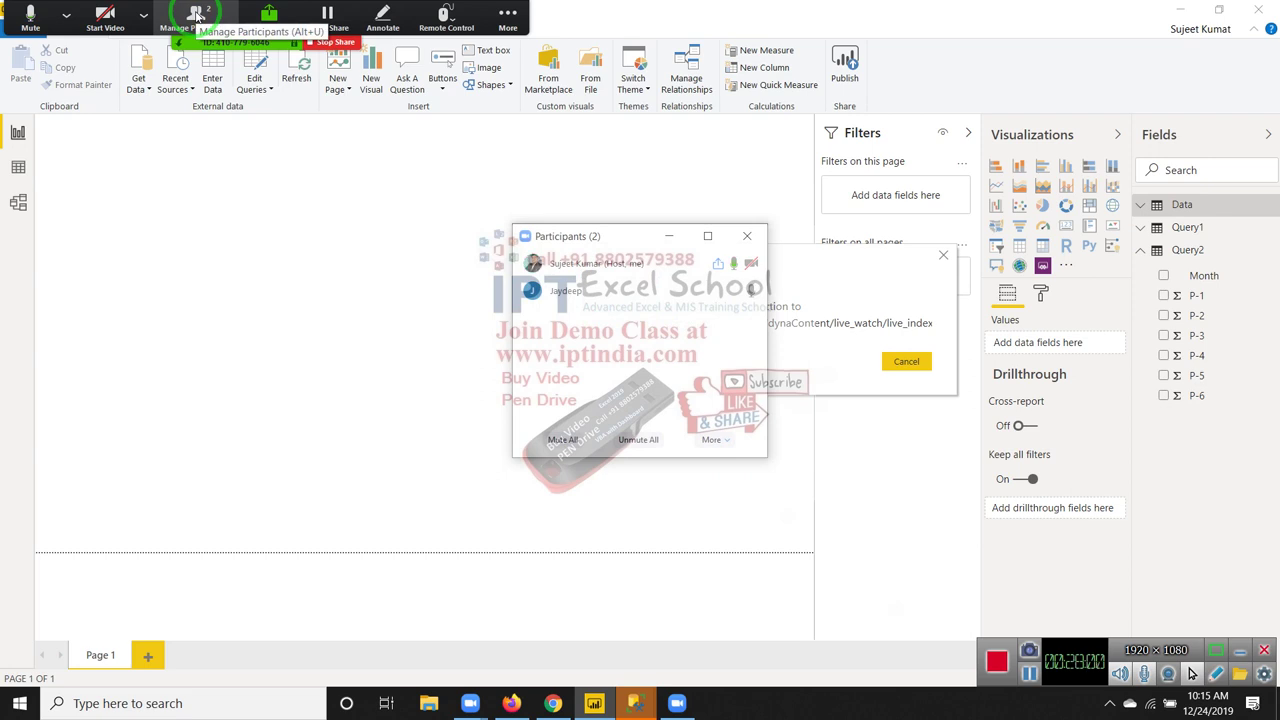
left_click_drag(631, 237, 344, 175)
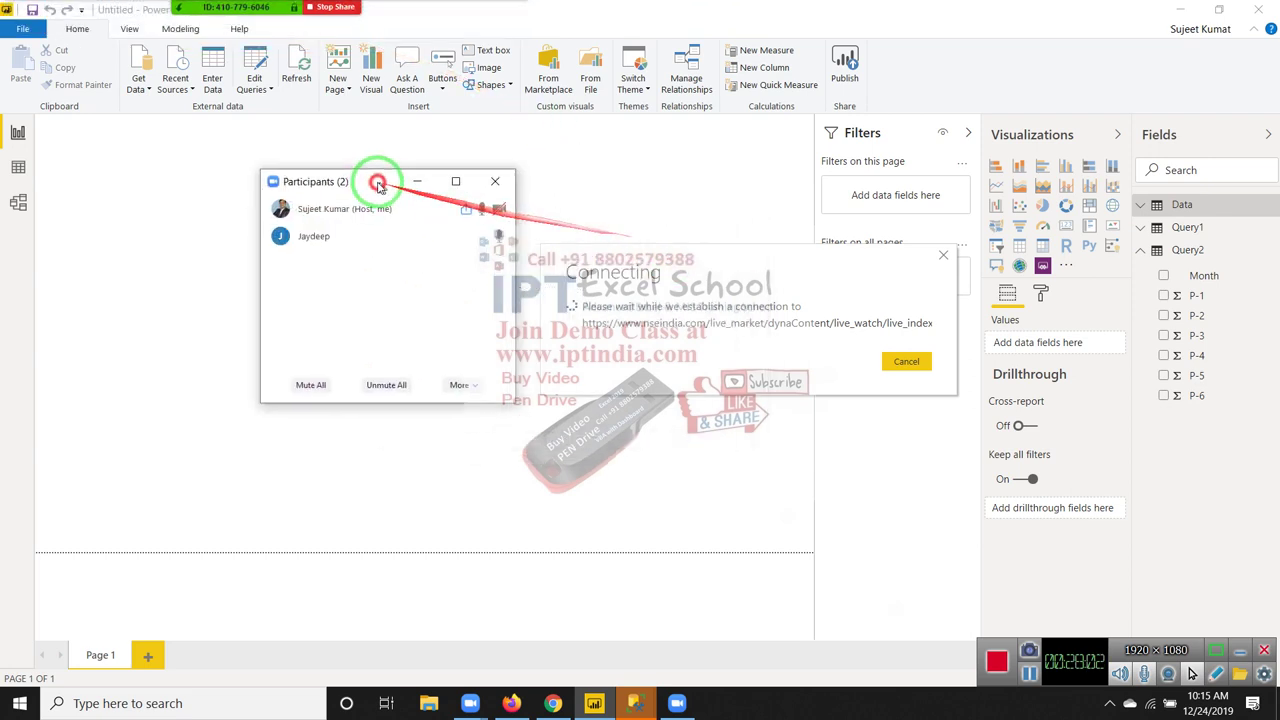